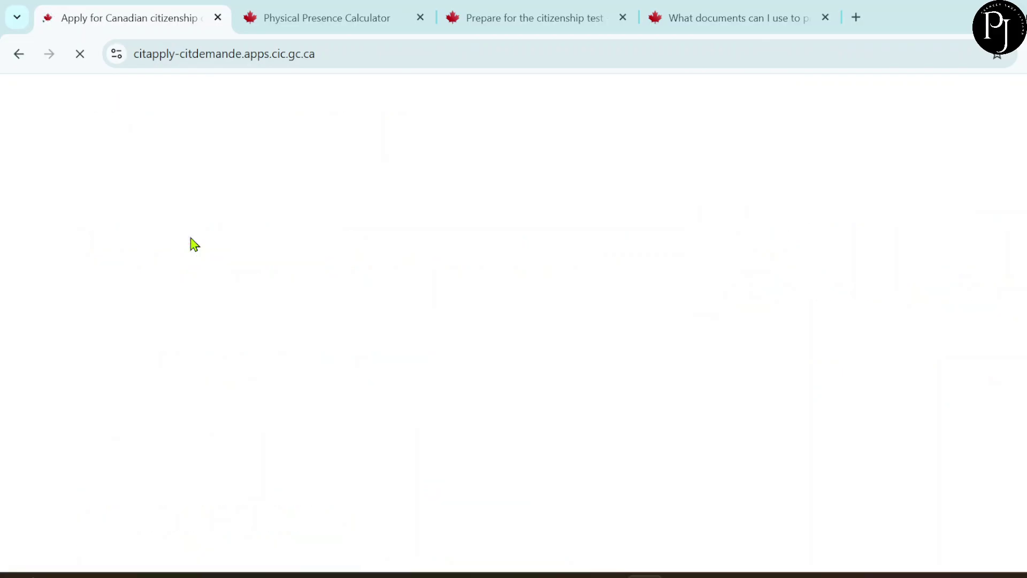
- Start a new account, agree to the terms and conditions, and continue to registration
scroll(391, 294, "down", 7)
scroll(388, 292, "down", 4)
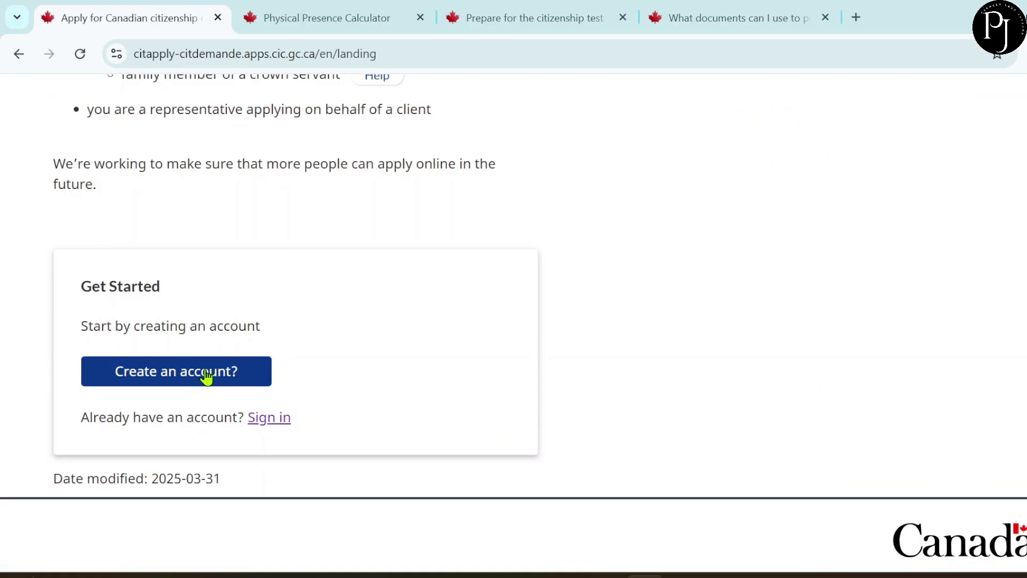
left_click(206, 376)
scroll(483, 367, "down", 20)
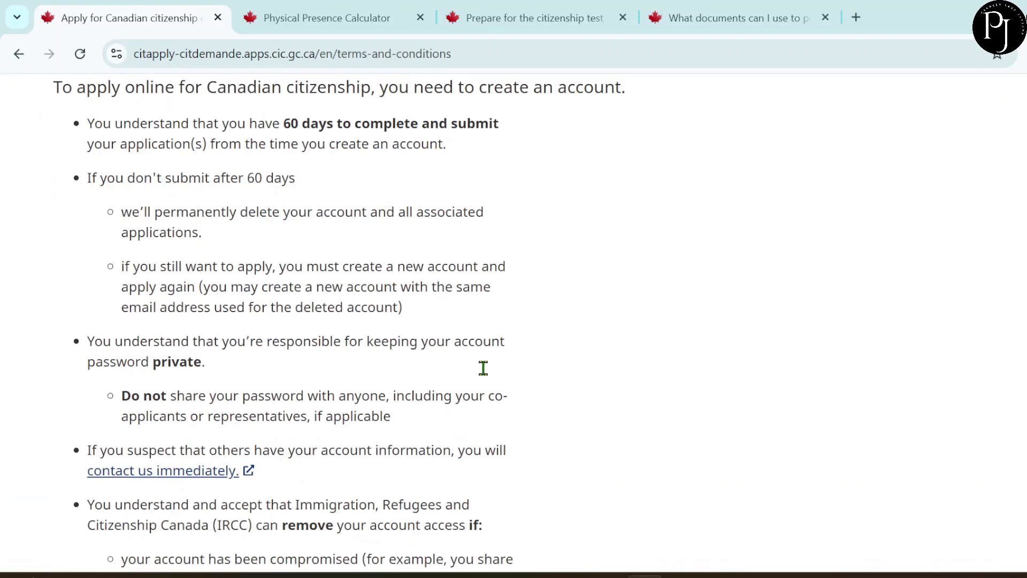
scroll(483, 367, "down", 15)
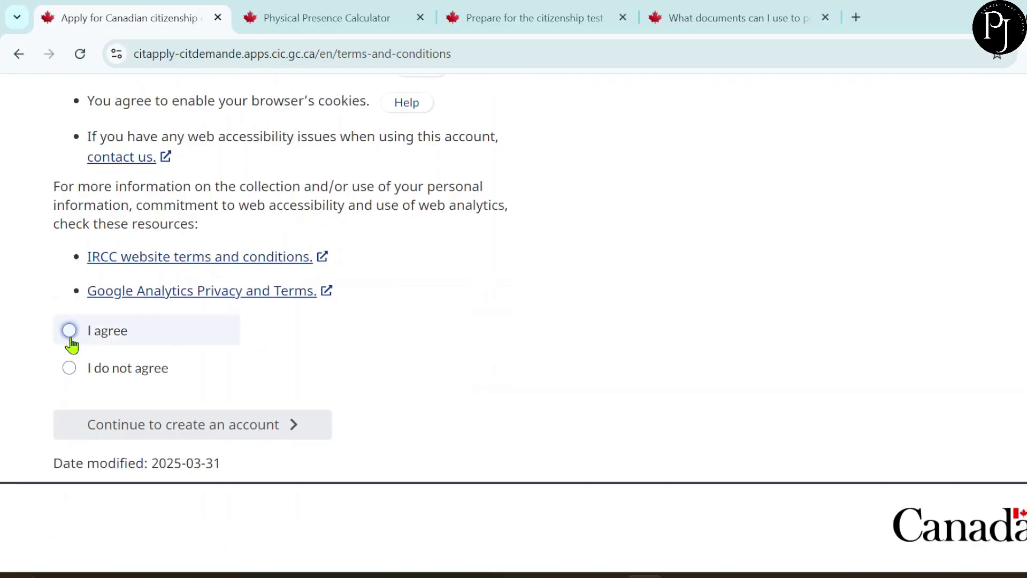
left_click(70, 336)
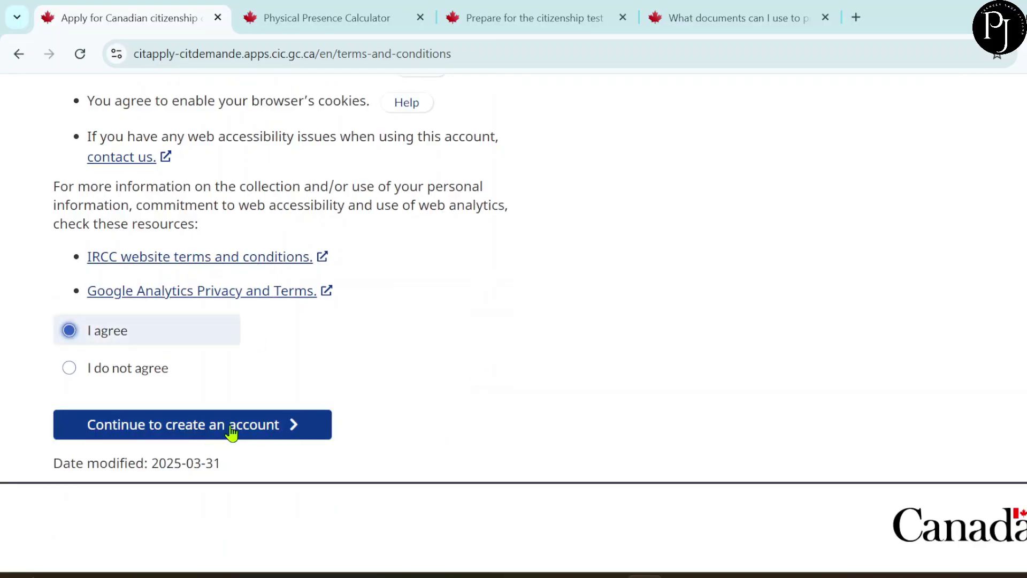
left_click(231, 432)
scroll(575, 374, "down", 4)
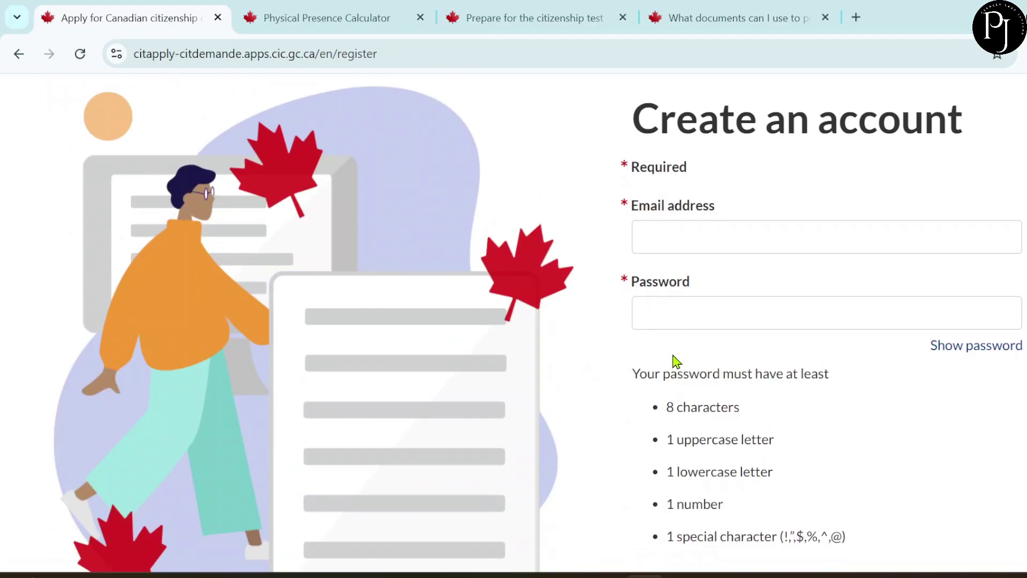
scroll(674, 360, "down", 2)
- Register the new account with the saved e-mail address and the chosen password
left_click(667, 116)
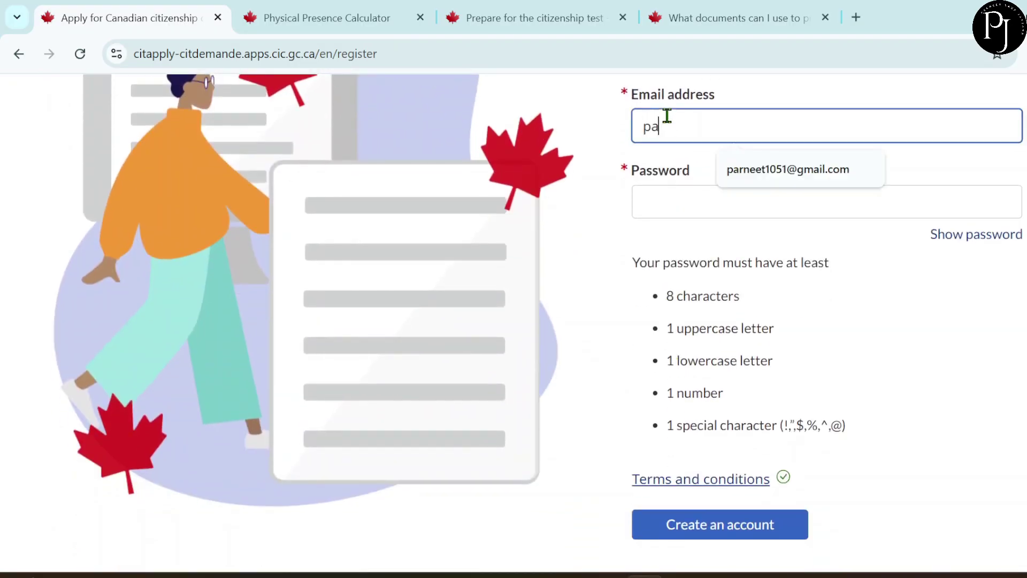
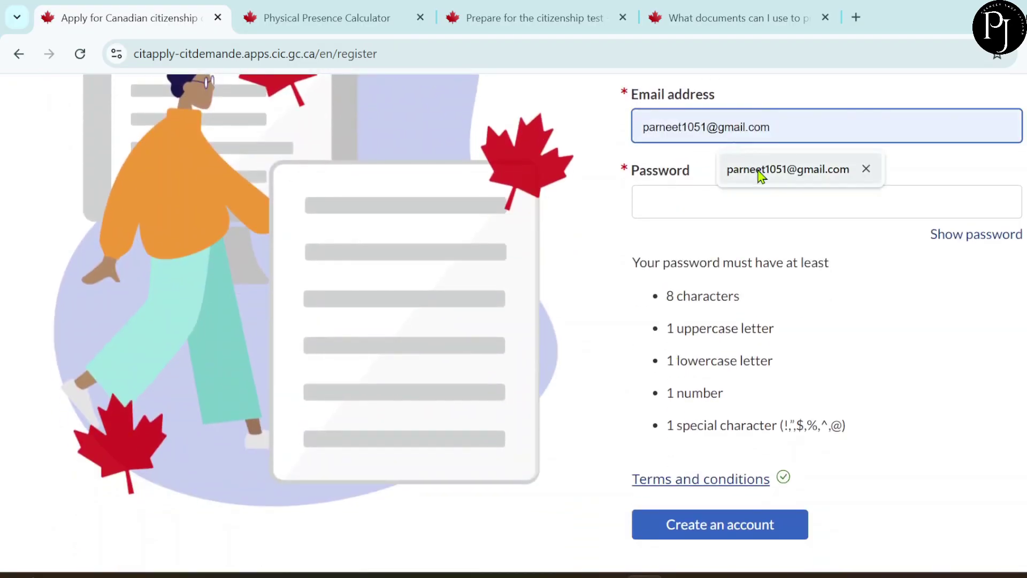
left_click(760, 174)
left_click(722, 194)
type("Pa")
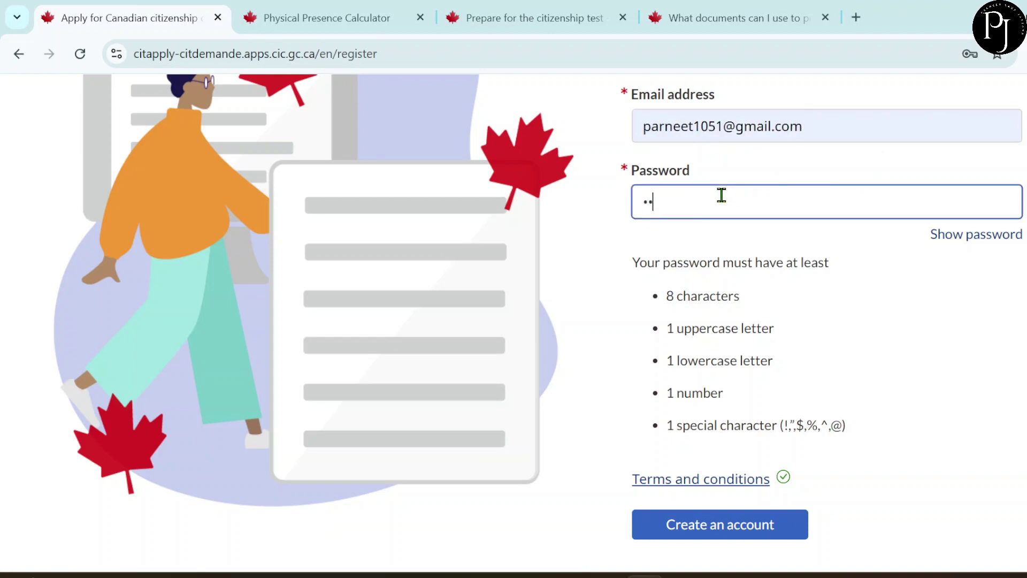
scroll(721, 195, "down", 3)
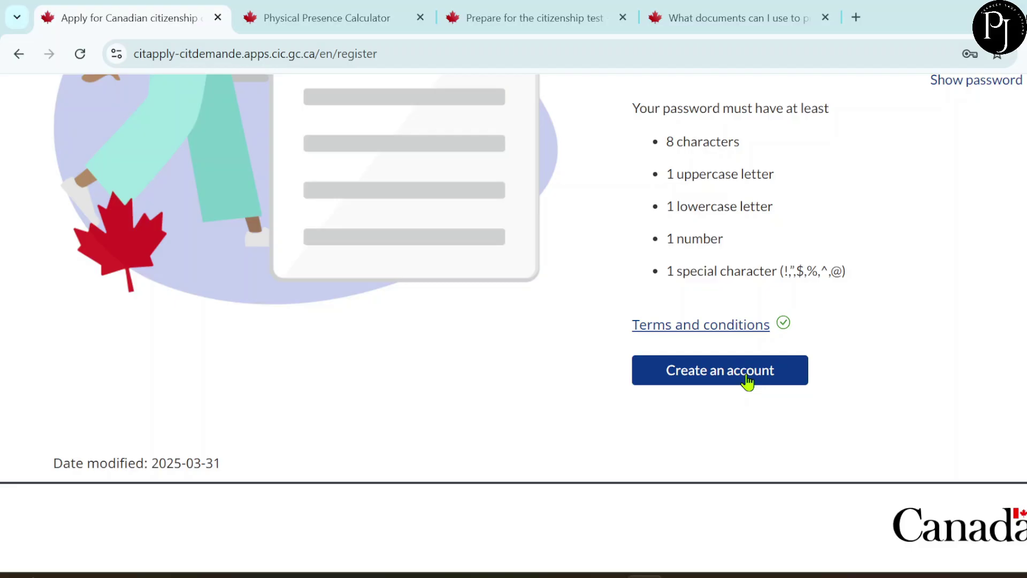
left_click(748, 382)
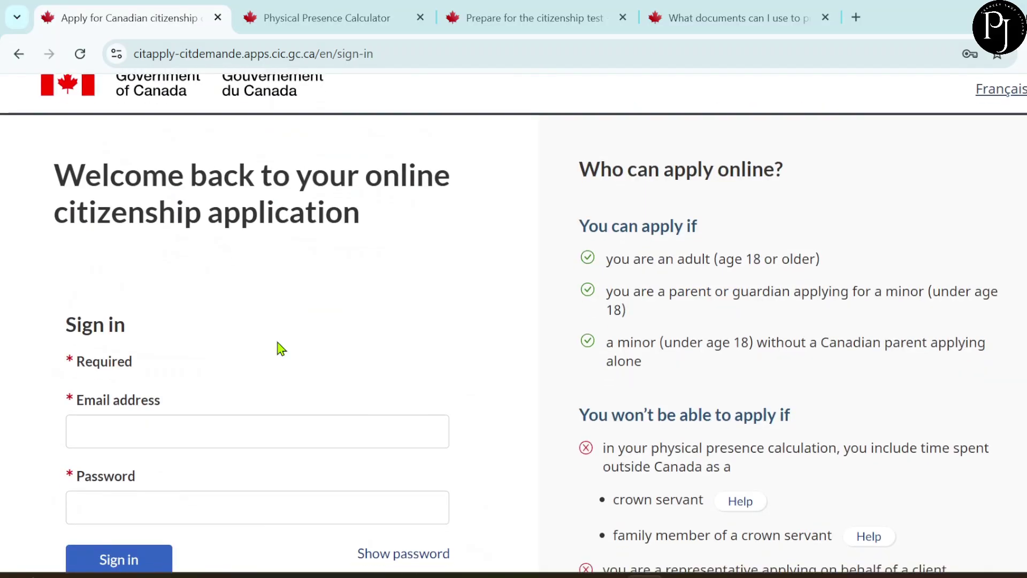
- Sign in using the saved e-mail address and the account password
scroll(279, 348, "down", 3)
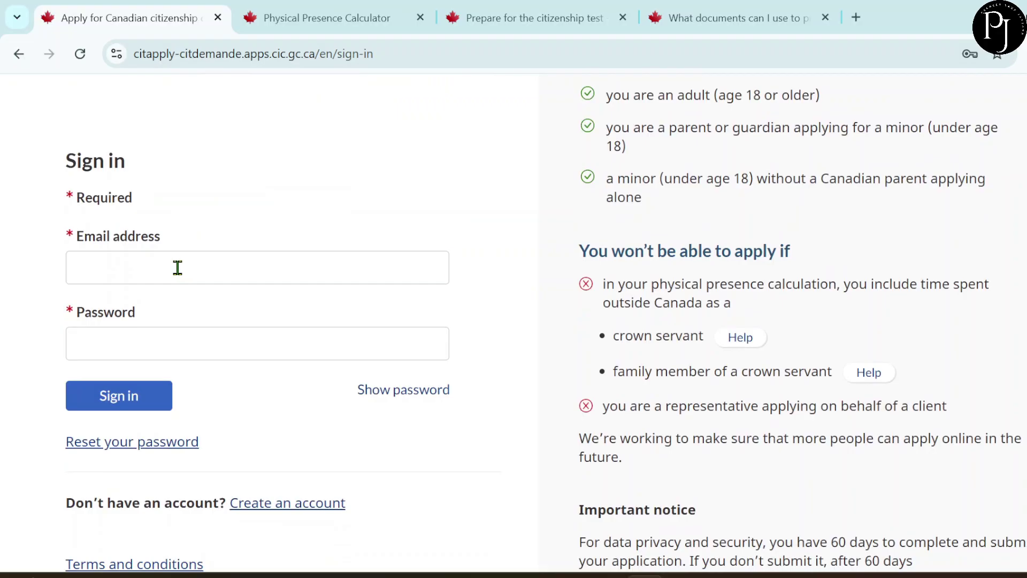
left_click(178, 268)
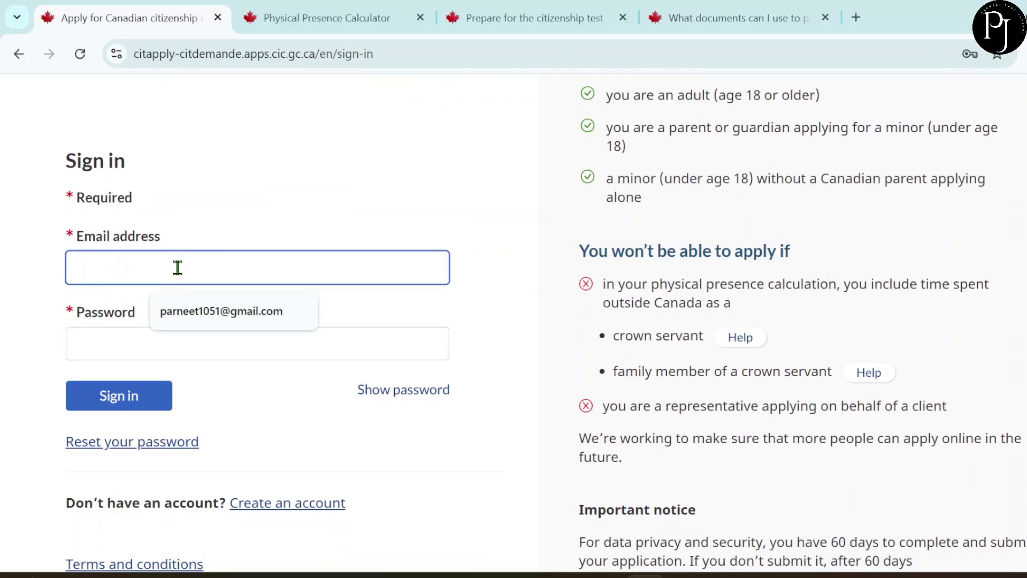
left_click(209, 316)
left_click(179, 336)
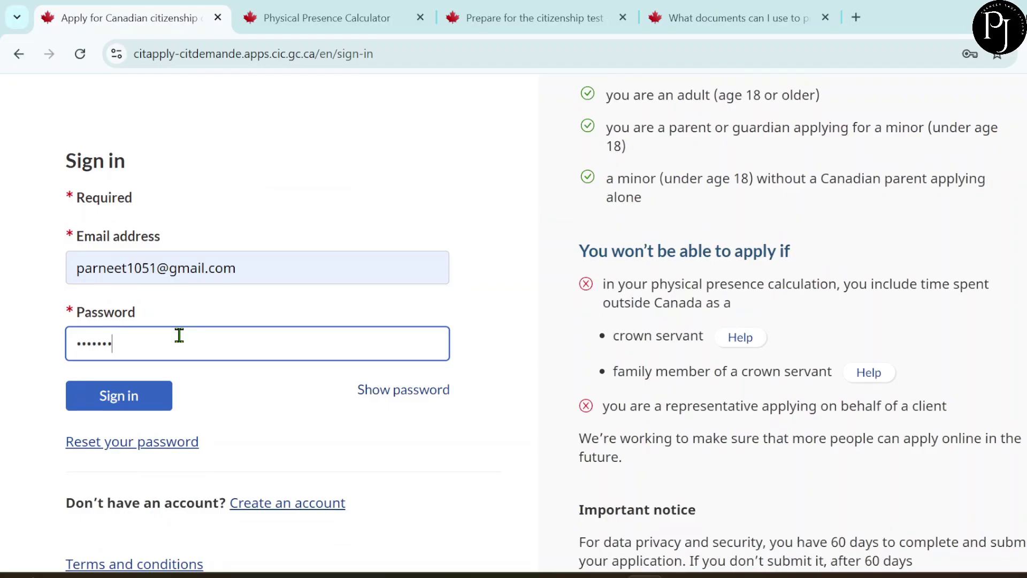
left_click(127, 397)
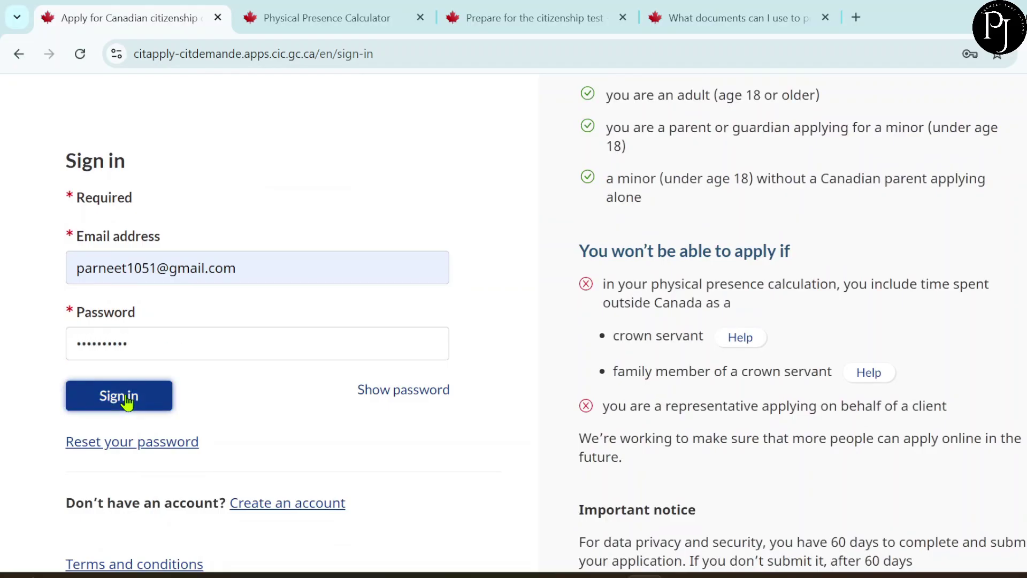
scroll(320, 380, "down", 2)
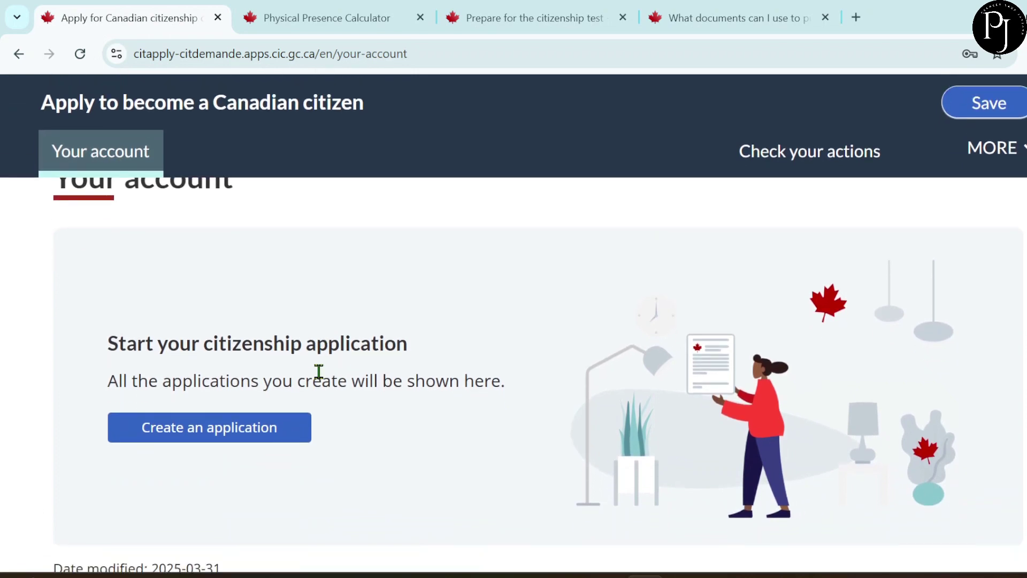
- Create an application of type Adult (18 years and over) and scroll to the name fields
scroll(319, 373, "down", 2)
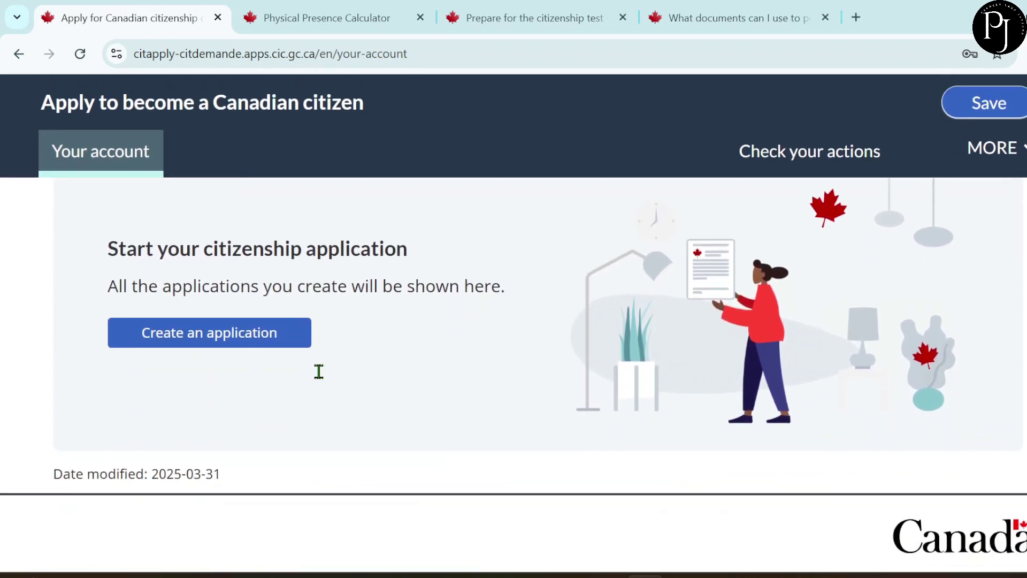
left_click(210, 339)
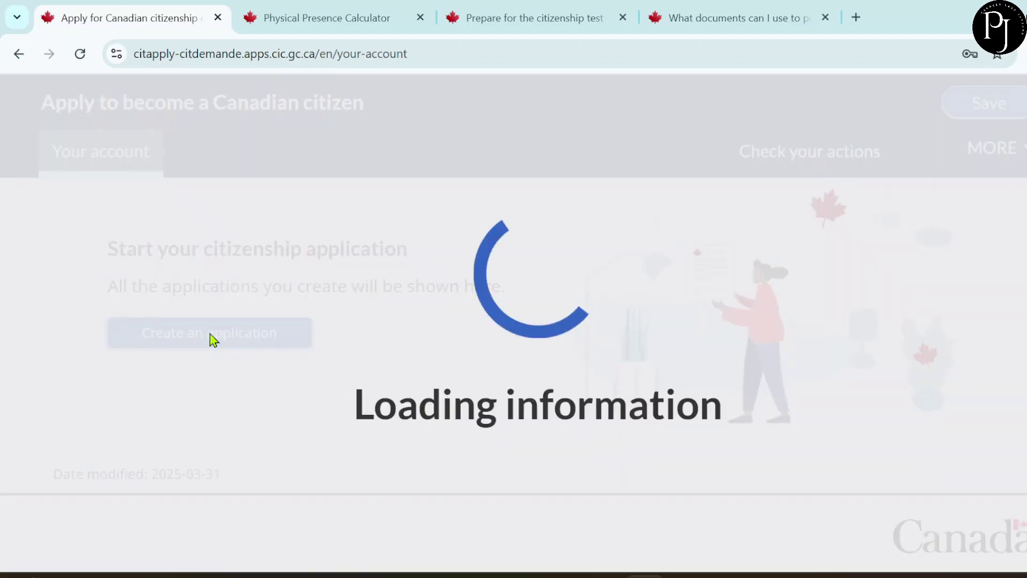
scroll(440, 377, "down", 3)
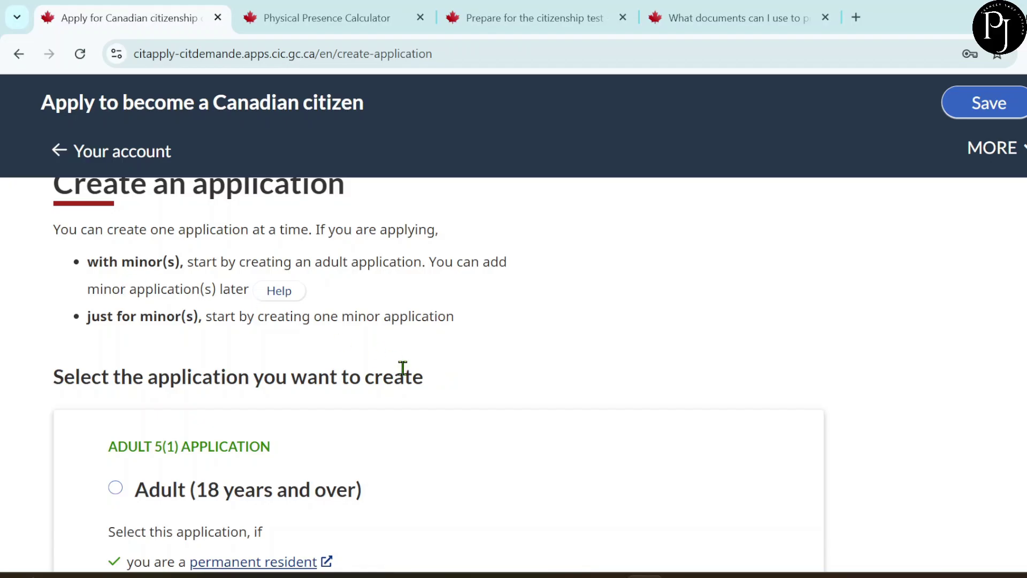
scroll(402, 368, "down", 1)
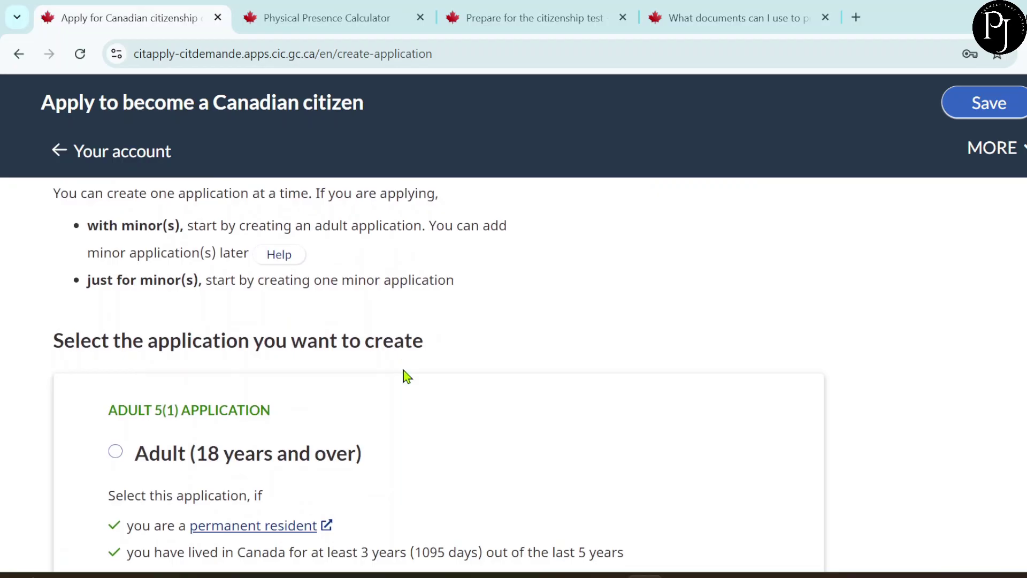
scroll(403, 371, "down", 2)
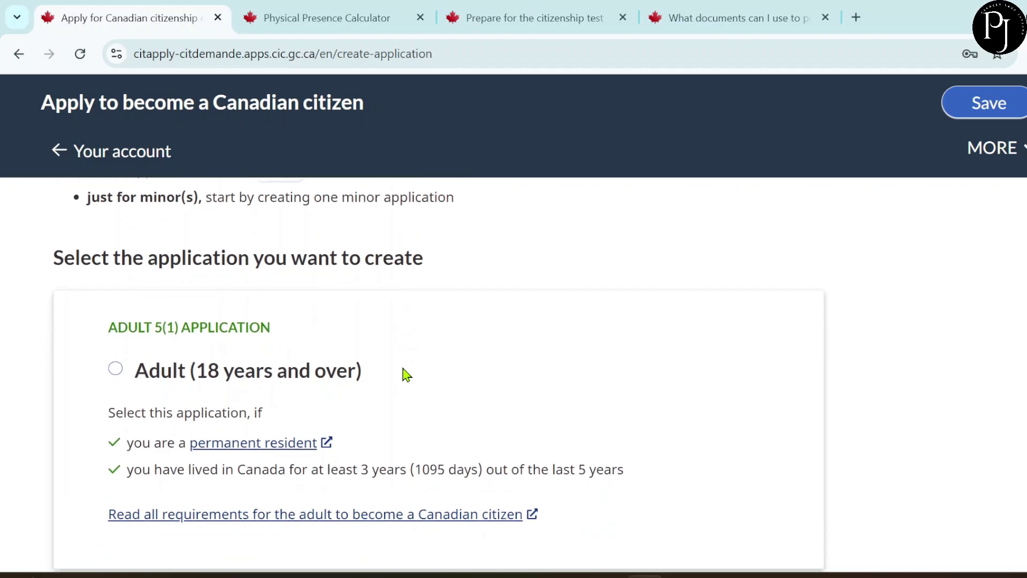
scroll(405, 375, "down", 1)
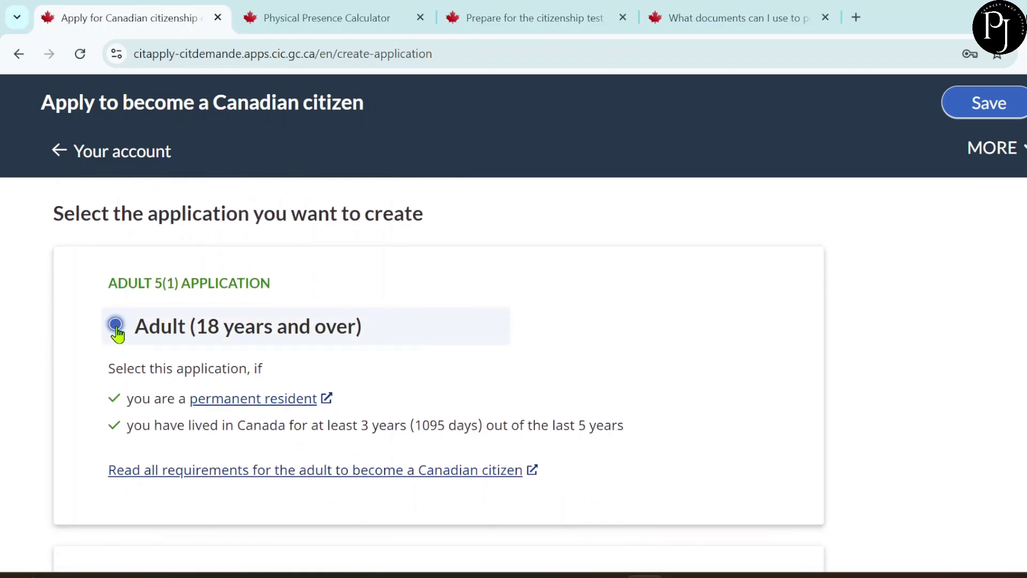
scroll(389, 381, "down", 3)
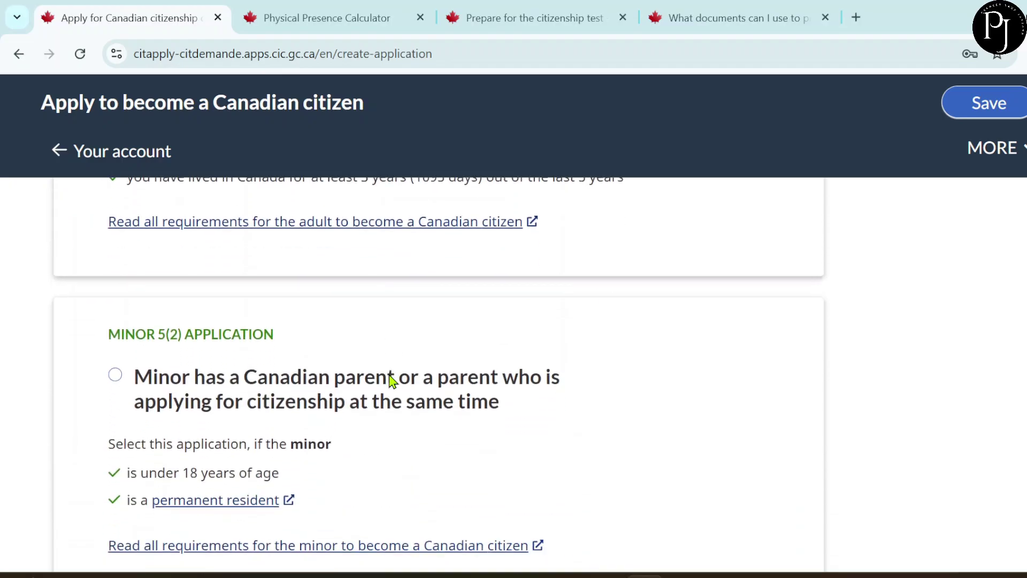
scroll(390, 383, "down", 2)
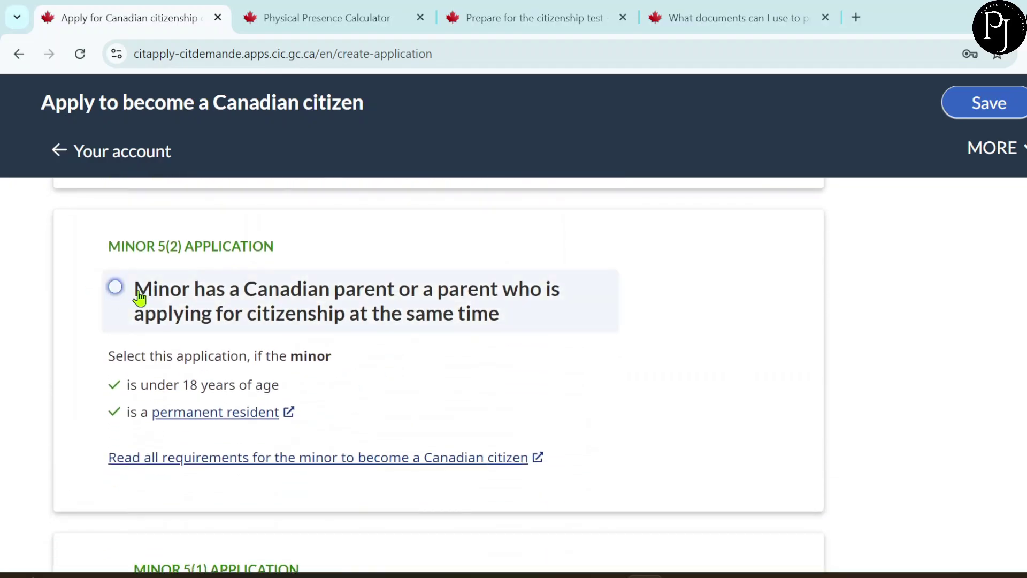
scroll(465, 385, "down", 3)
scroll(466, 385, "down", 10)
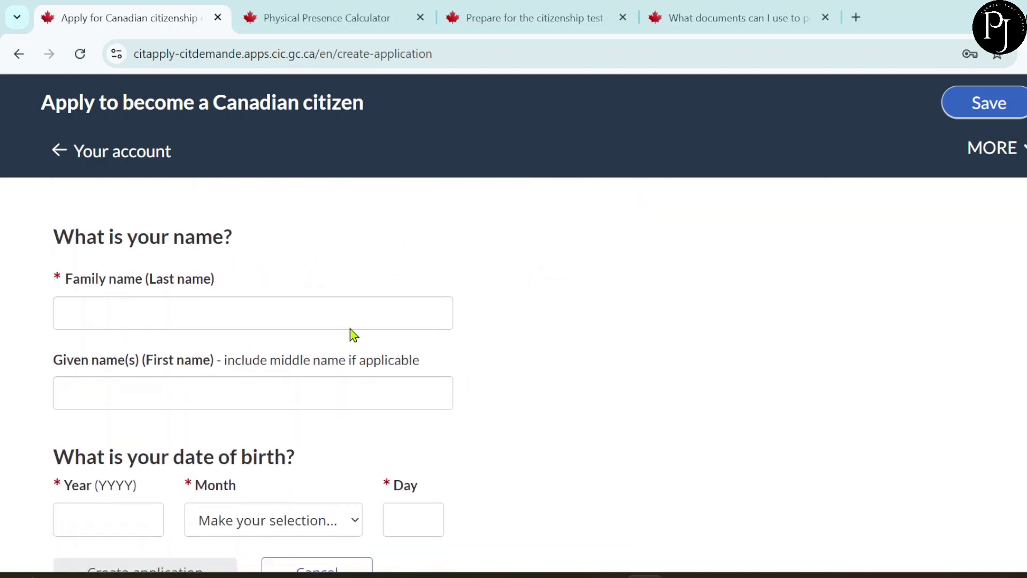
- Fill in the applicant's family name from the suggestion and the given name
left_click(209, 310)
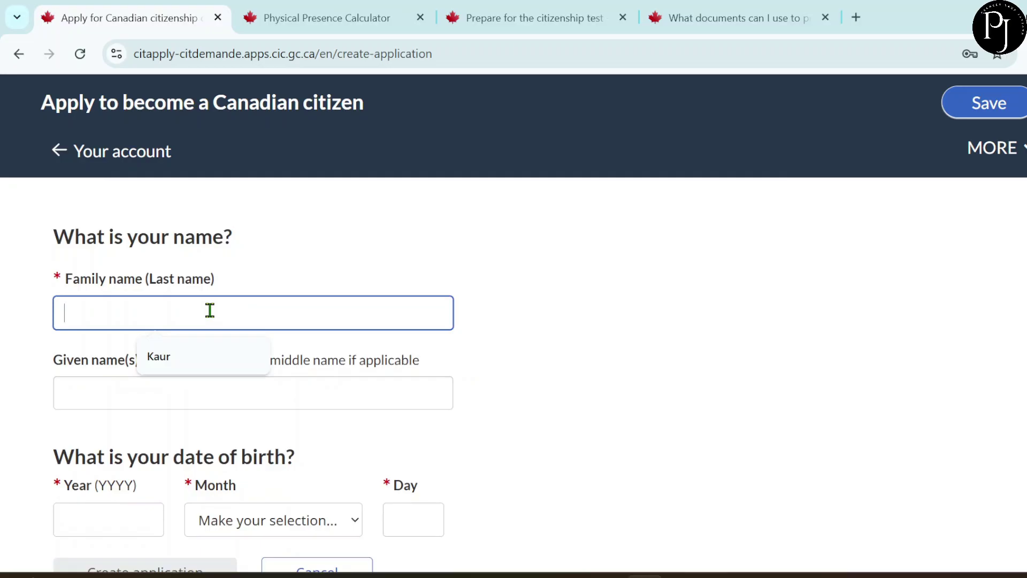
left_click(183, 355)
left_click(144, 385)
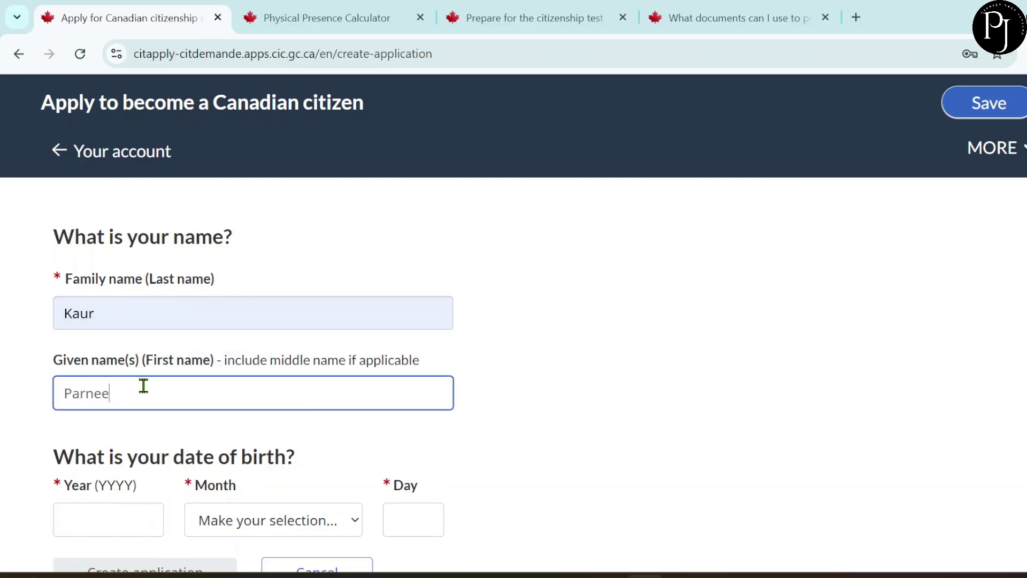
scroll(236, 446, "down", 3)
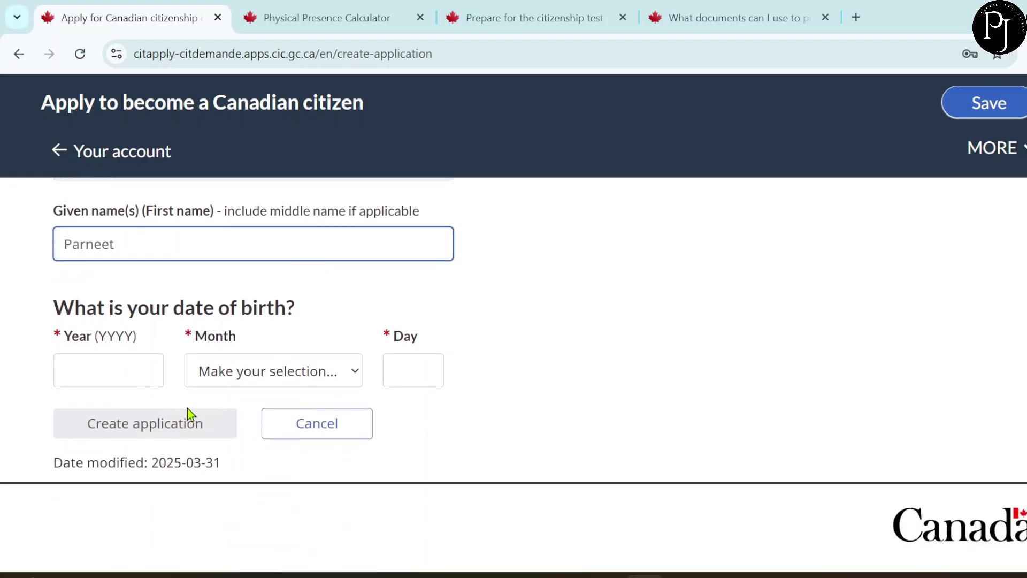
- Enter the birth date with month August and day 13, then create the application
left_click(119, 381)
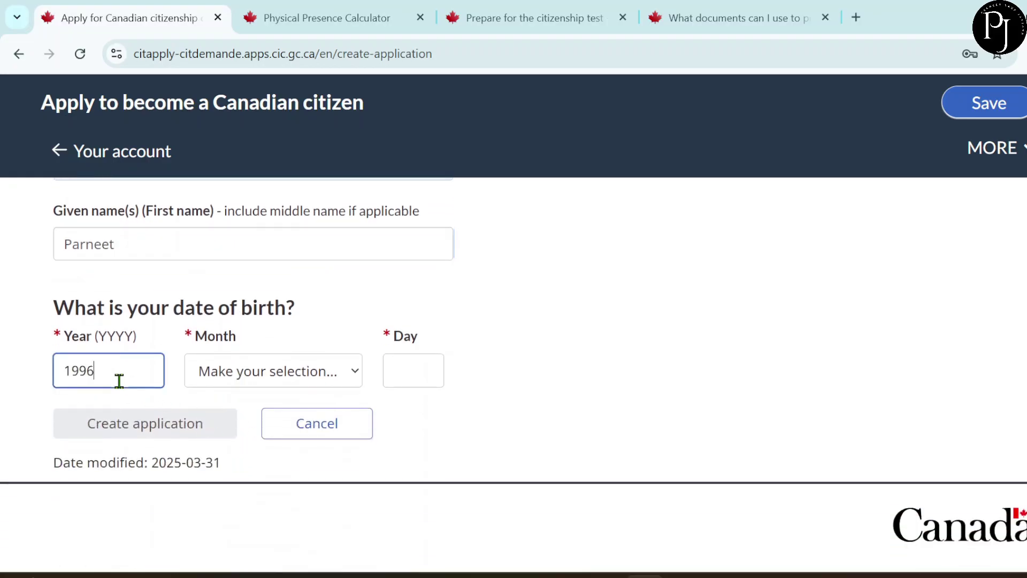
left_click(257, 378)
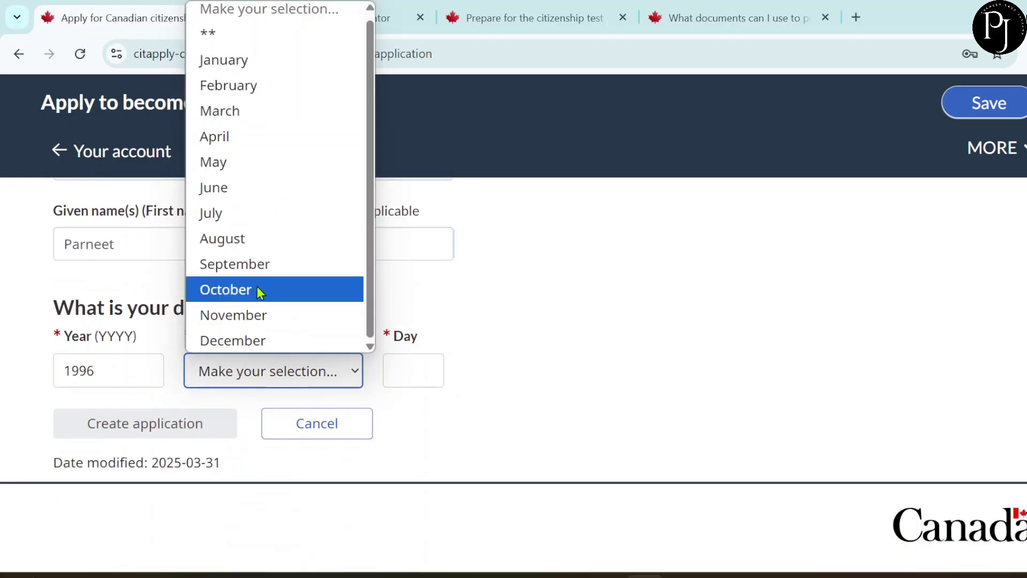
left_click(252, 245)
left_click(409, 364)
type("13")
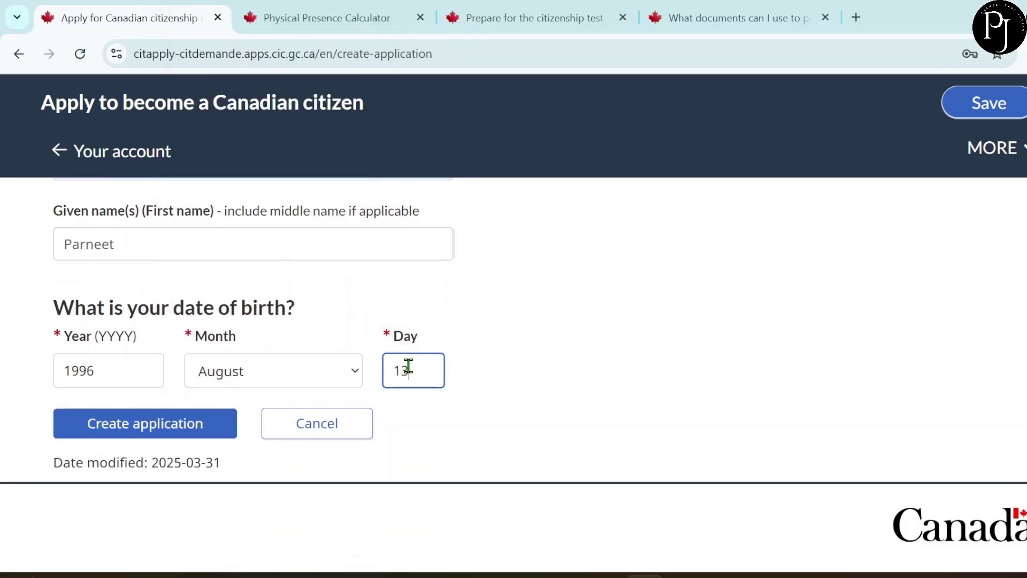
left_click(162, 426)
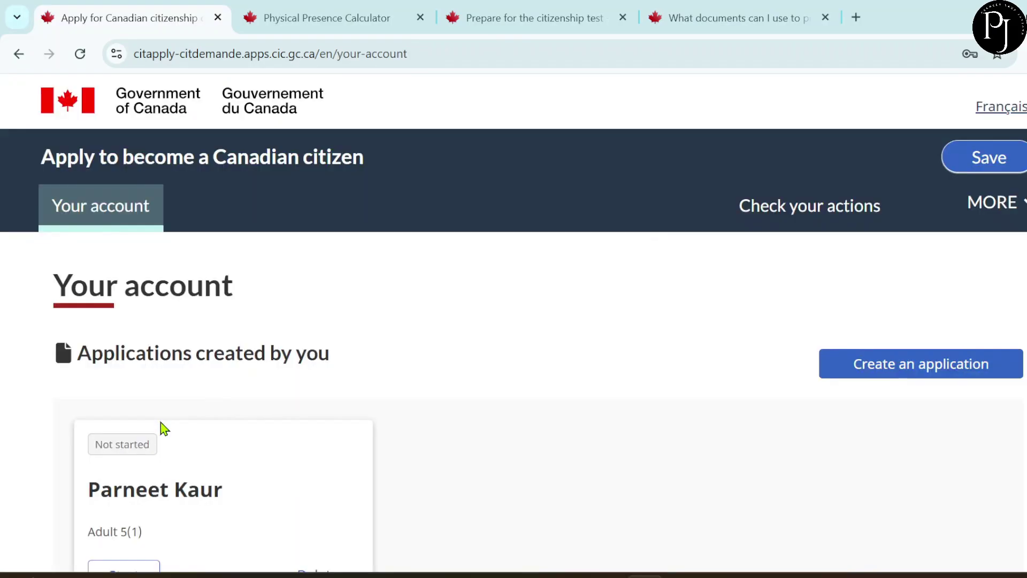
- Start the new Not started Adult 5(1) application from its card
scroll(415, 436, "down", 2)
scroll(415, 435, "down", 1)
scroll(415, 435, "up", 1)
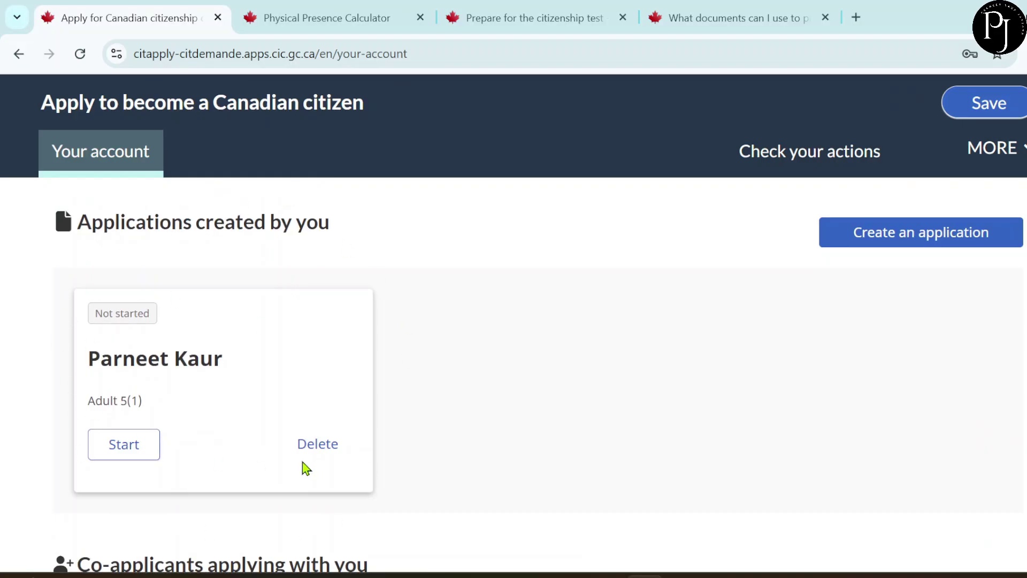
left_click(124, 448)
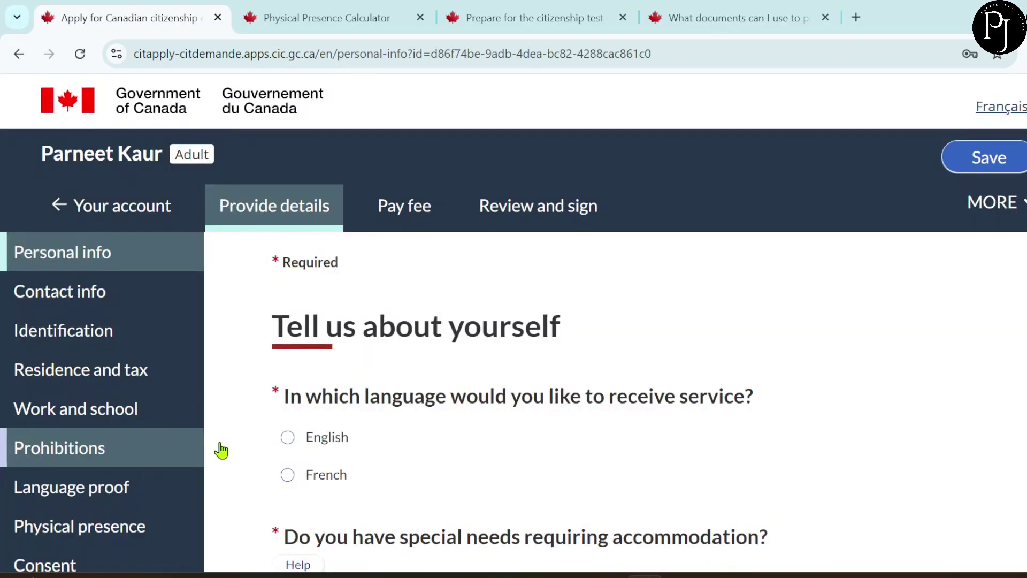
- Show the Help examples, like wheelchair access and braille, under the special needs accommodation question
scroll(298, 453, "down", 2)
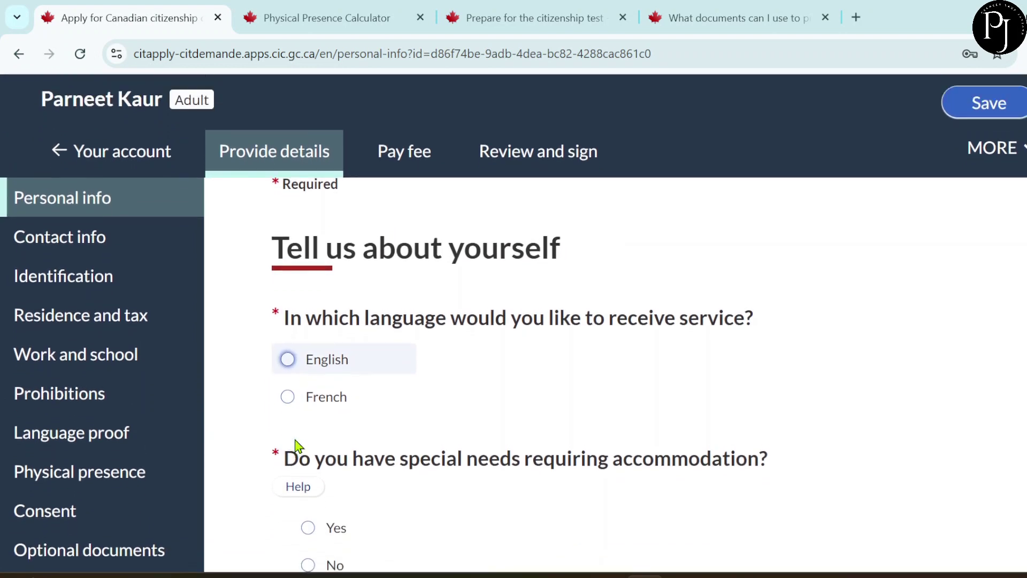
scroll(294, 447, "down", 1)
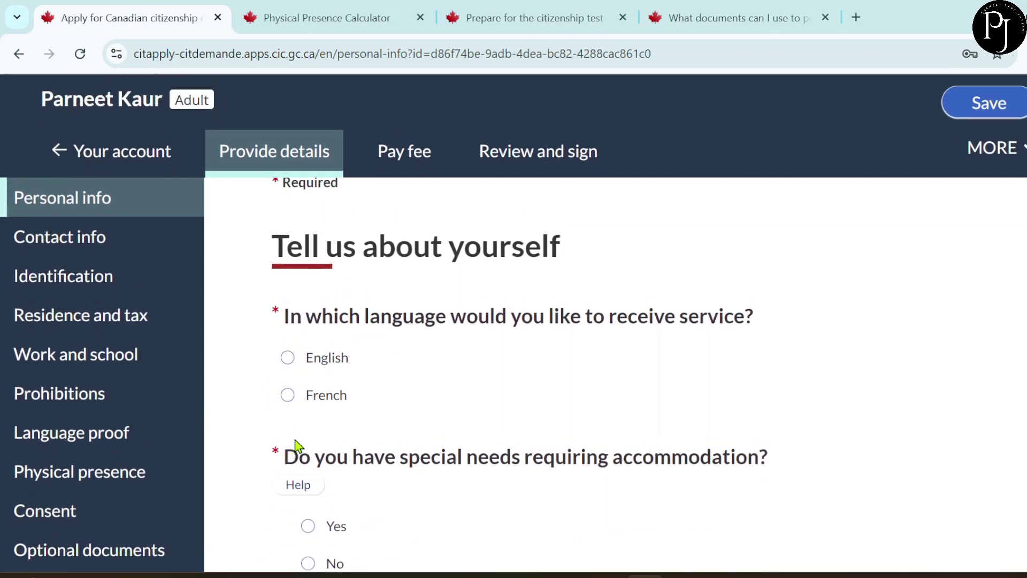
scroll(96, 428, "down", 2)
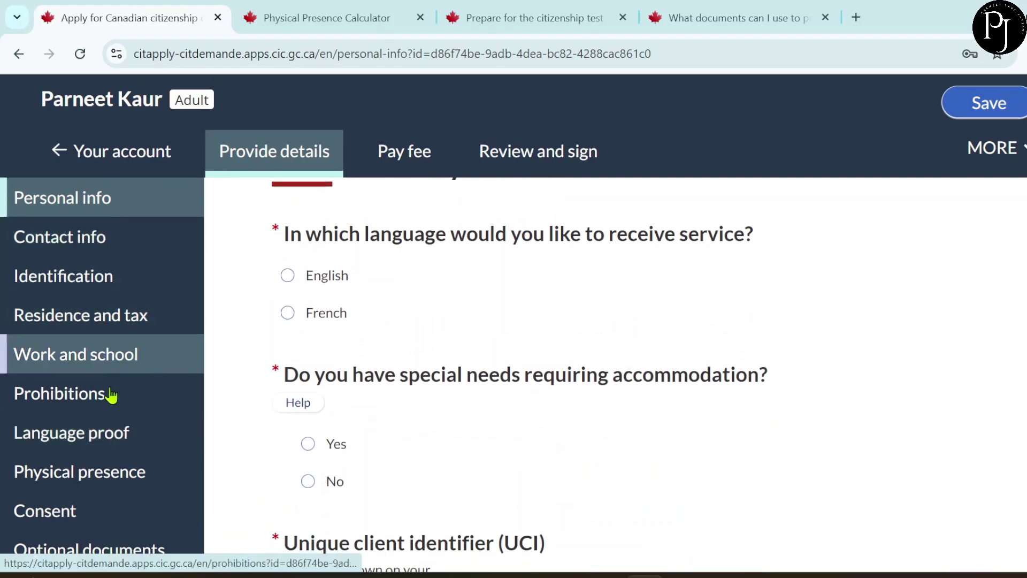
scroll(464, 329, "up", 3)
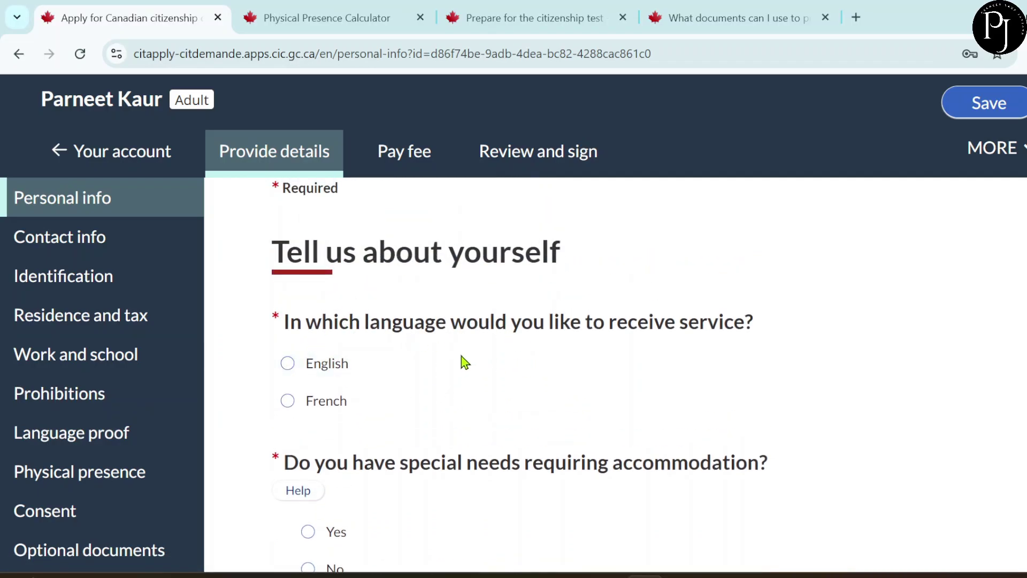
scroll(410, 378, "down", 2)
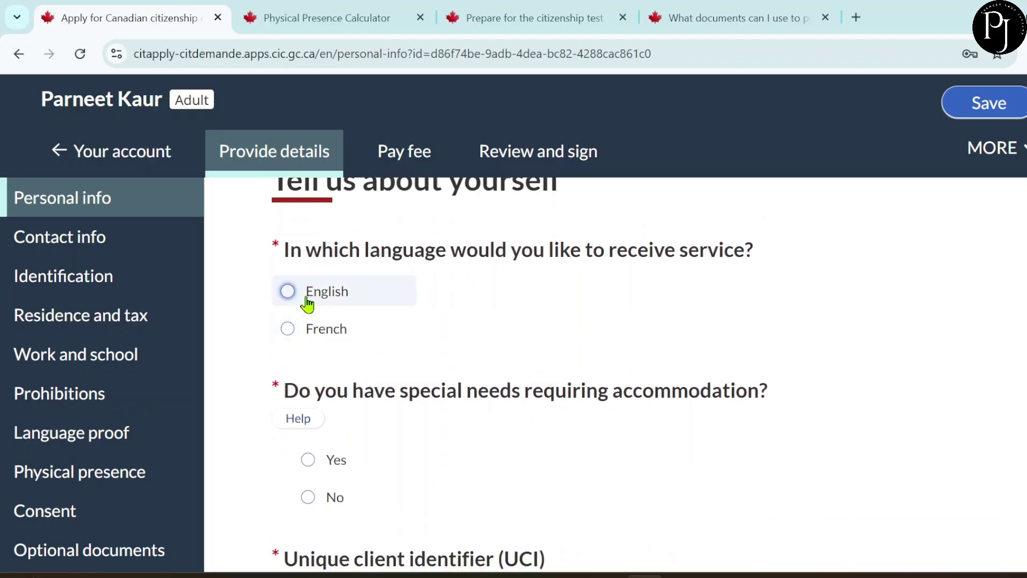
scroll(459, 330, "down", 2)
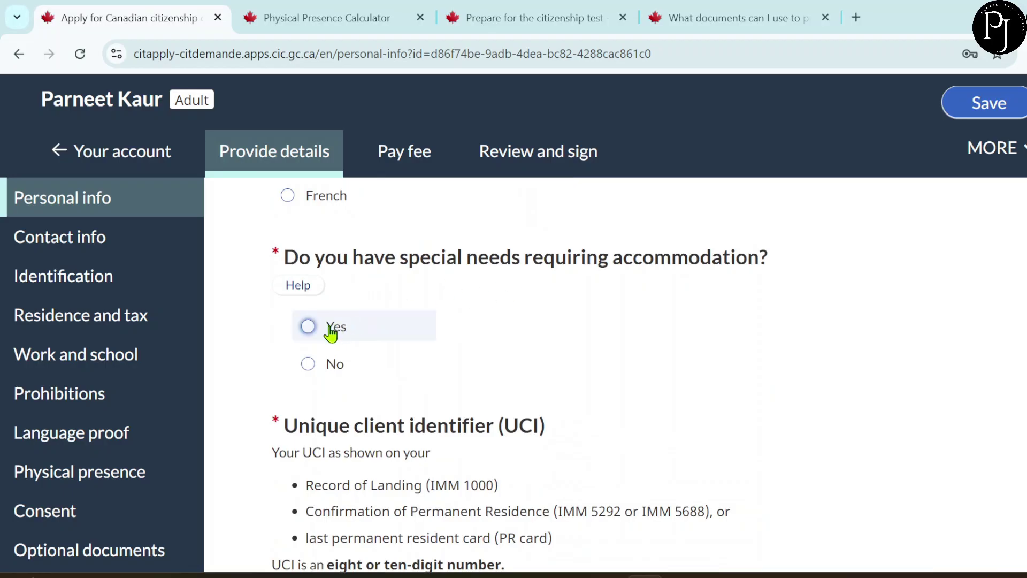
left_click(302, 289)
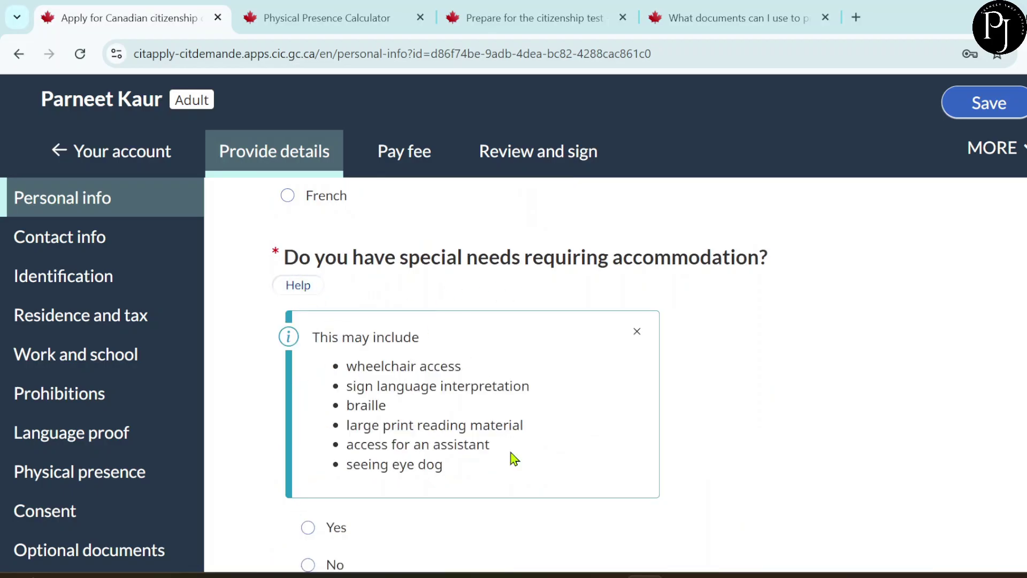
scroll(624, 302, "down", 2)
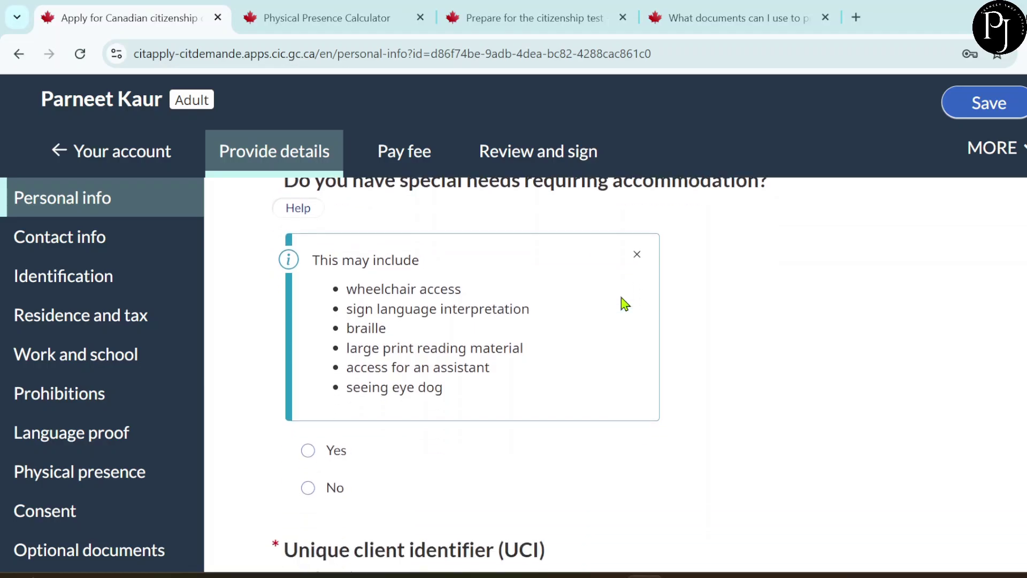
scroll(424, 520, "down", 1)
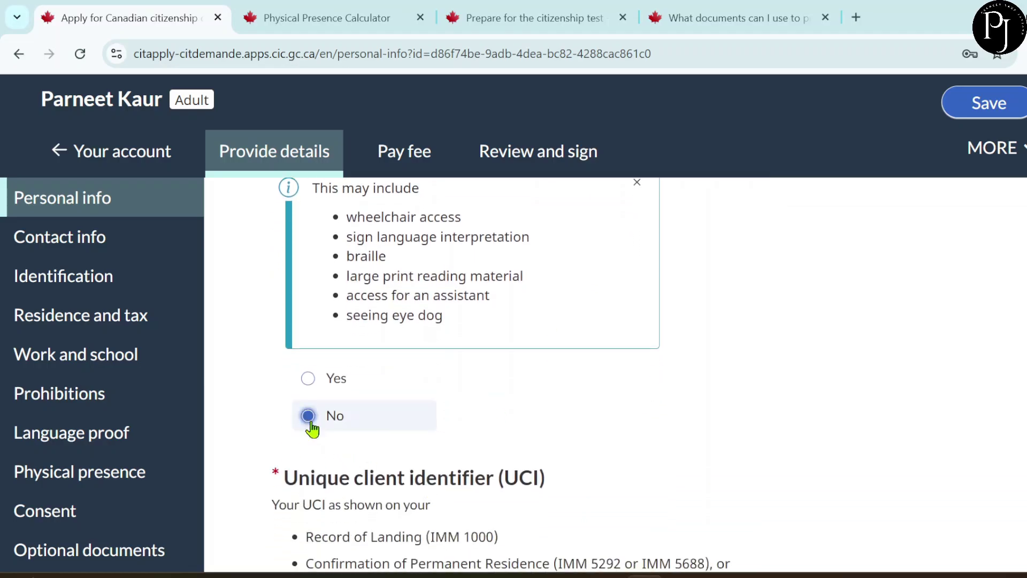
scroll(522, 427, "down", 4)
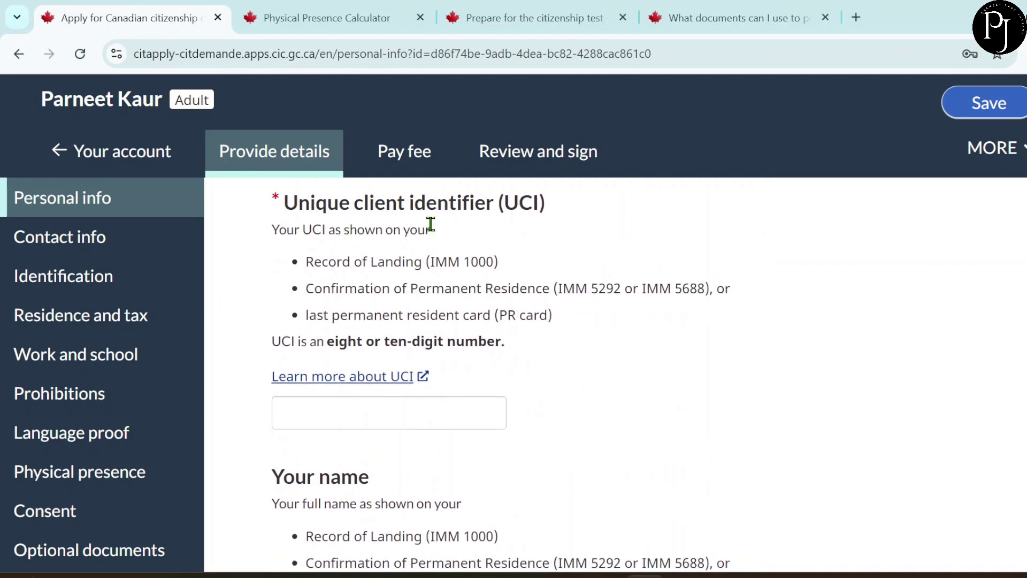
- Enter the UCI and answer No to both the name-change and other-name questions
left_click(321, 415)
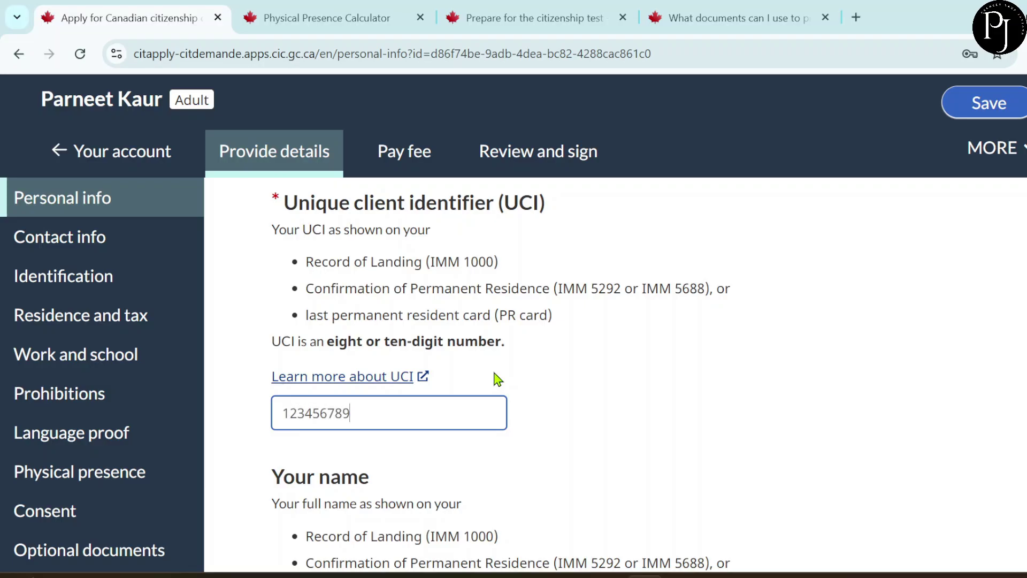
scroll(497, 379, "down", 4)
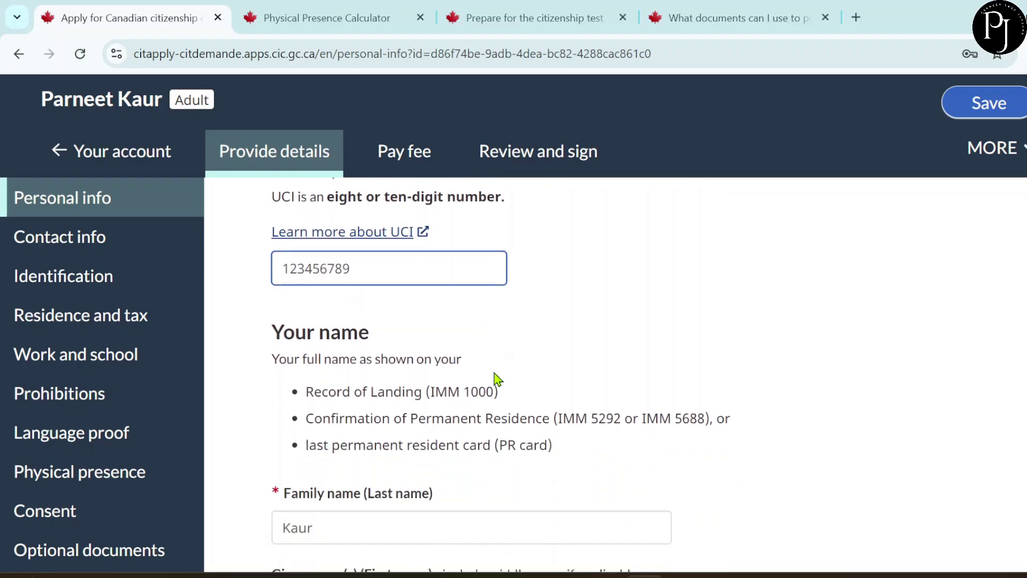
scroll(497, 379, "down", 2)
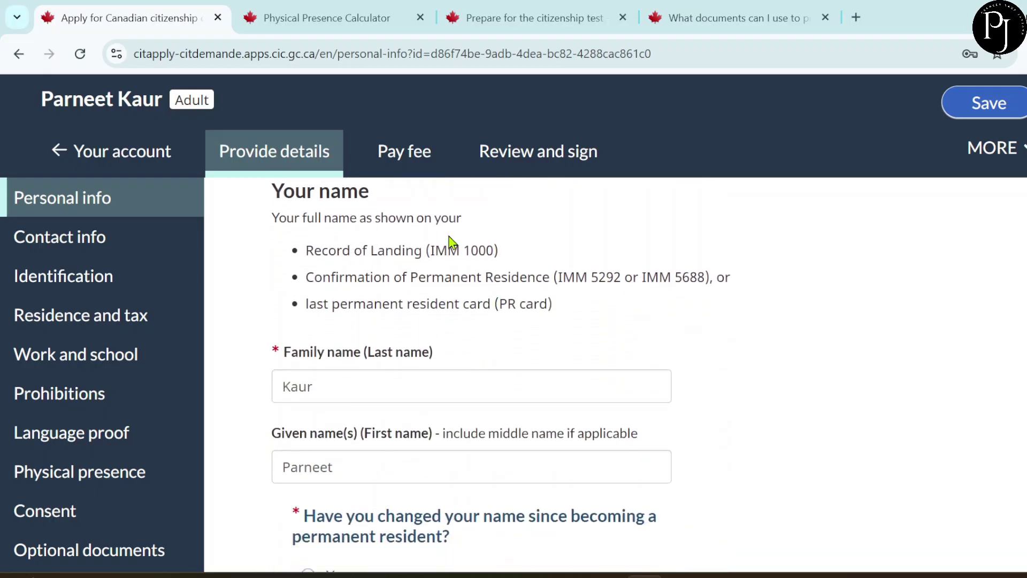
scroll(426, 439, "down", 3)
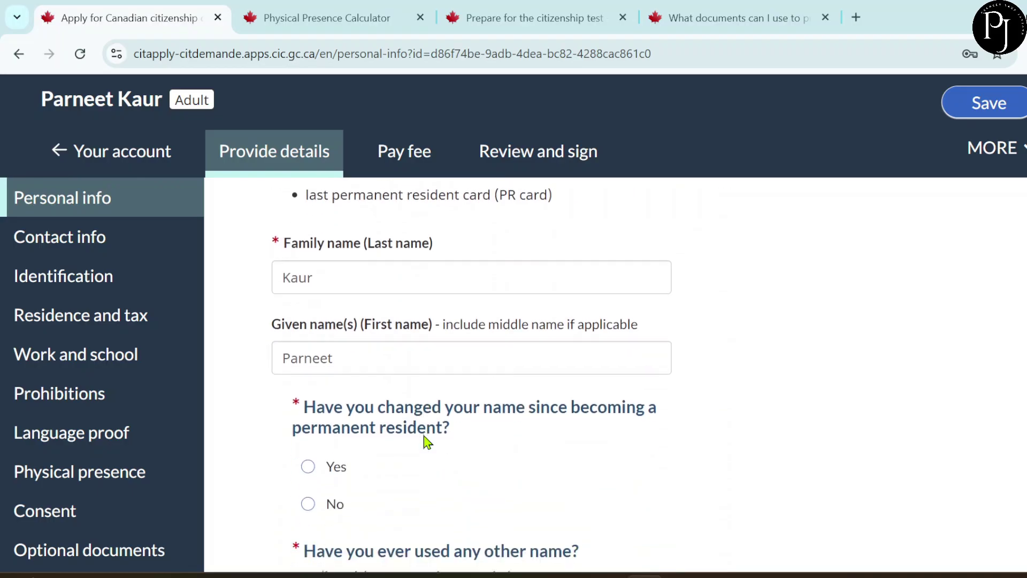
scroll(425, 421, "down", 1)
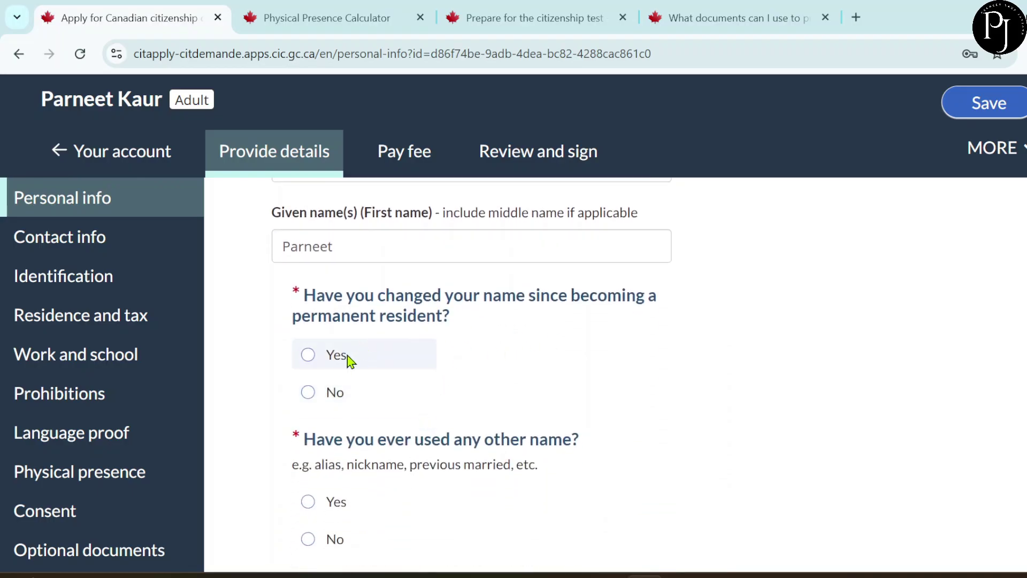
left_click(312, 401)
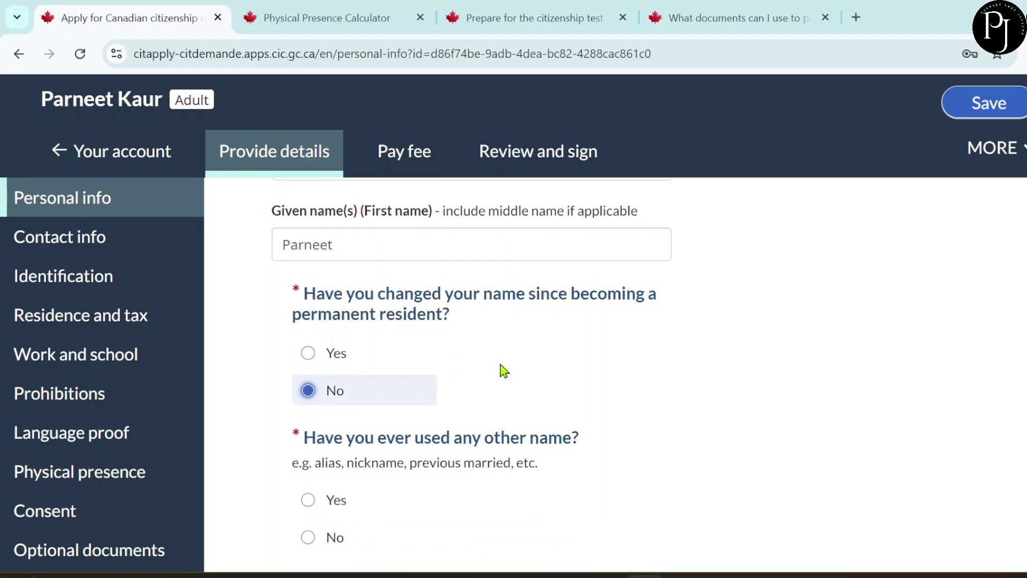
scroll(500, 369, "down", 2)
scroll(502, 369, "down", 1)
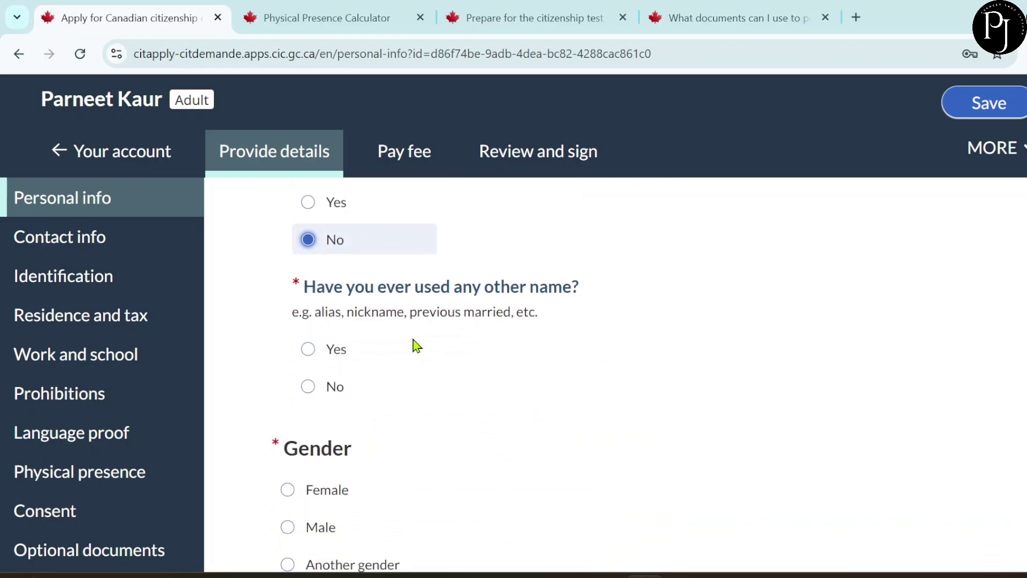
left_click(311, 386)
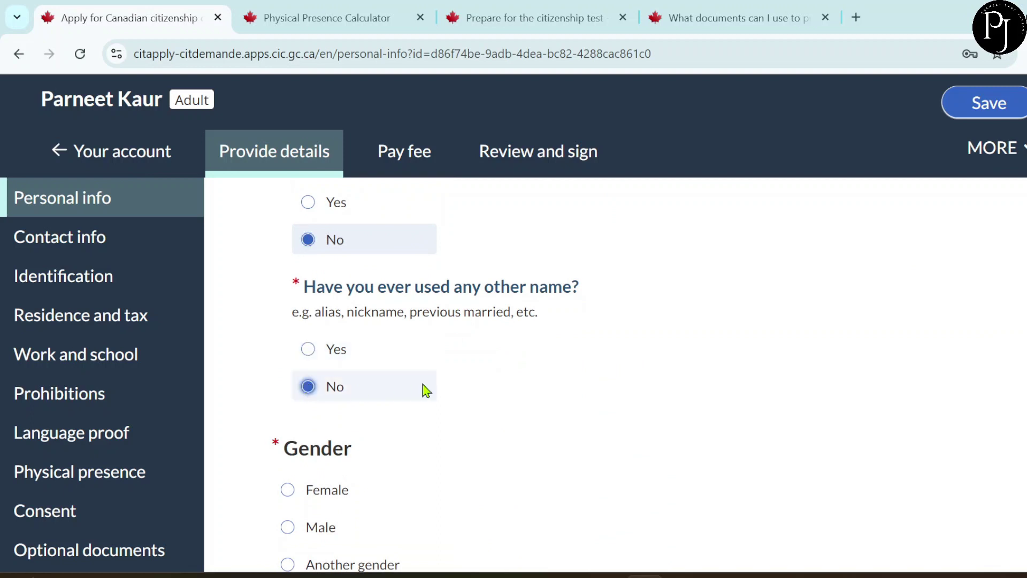
- Set gender to Female, answer No to gender designation change, and enter height 170 cm
scroll(426, 391, "down", 4)
left_click(319, 297)
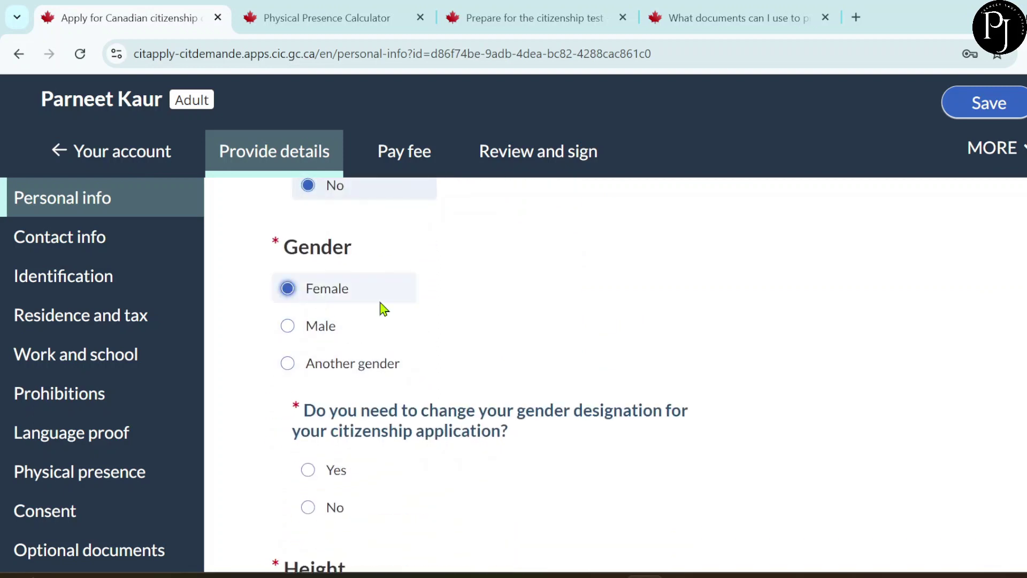
scroll(509, 339, "down", 1)
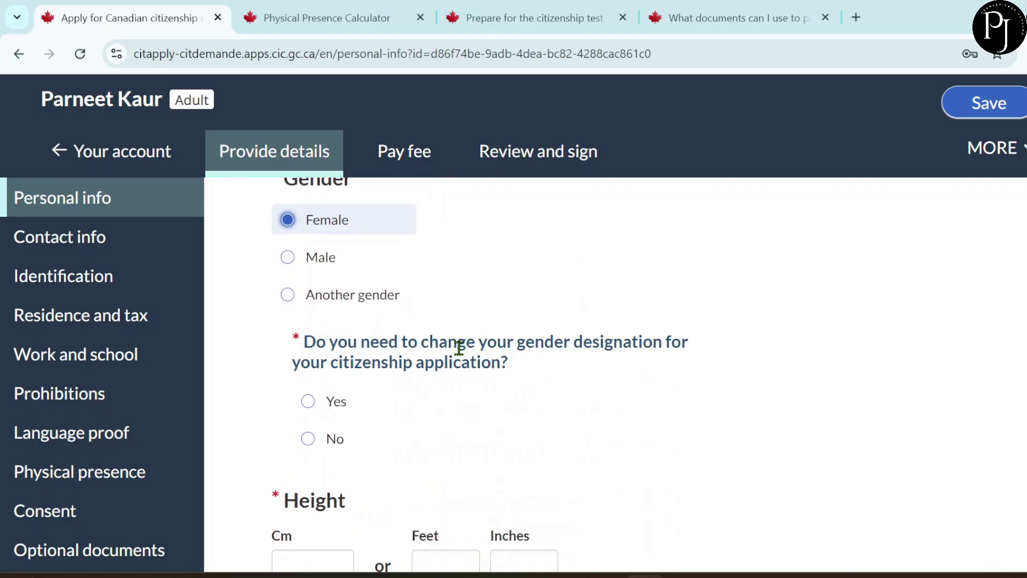
scroll(488, 417, "down", 1)
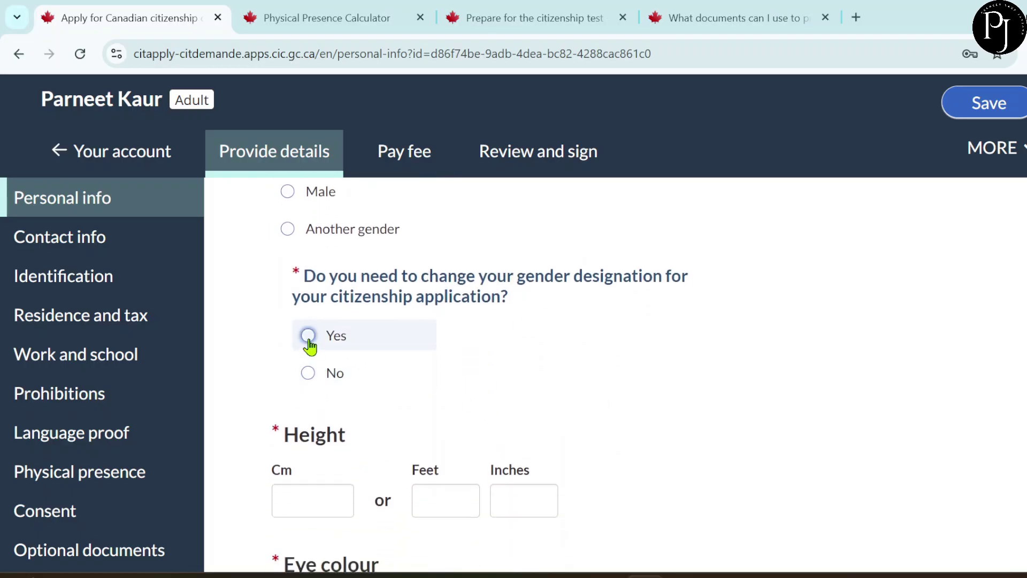
left_click(315, 374)
scroll(502, 399, "down", 2)
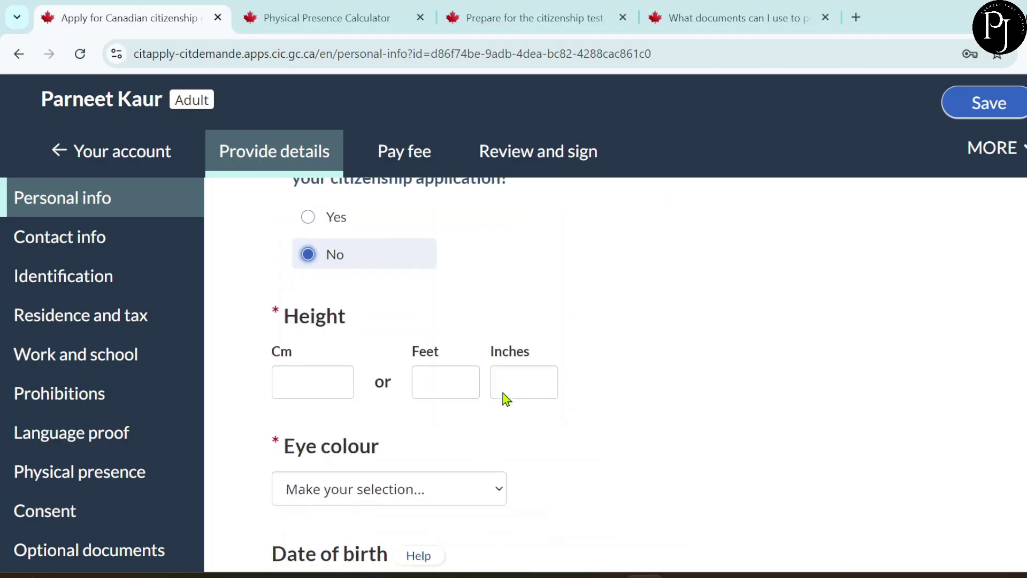
left_click(324, 380)
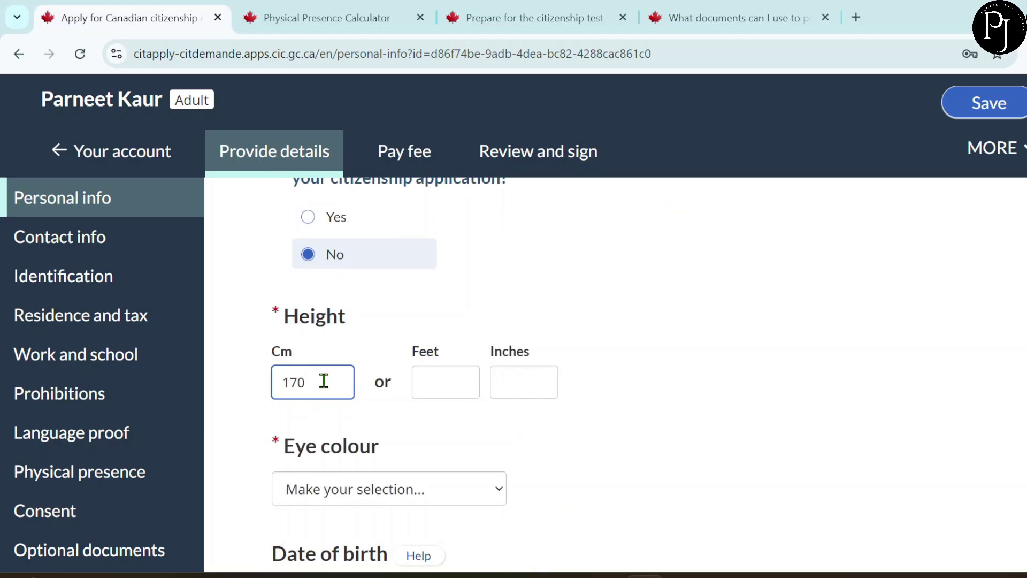
scroll(433, 440, "down", 2)
scroll(436, 440, "down", 1)
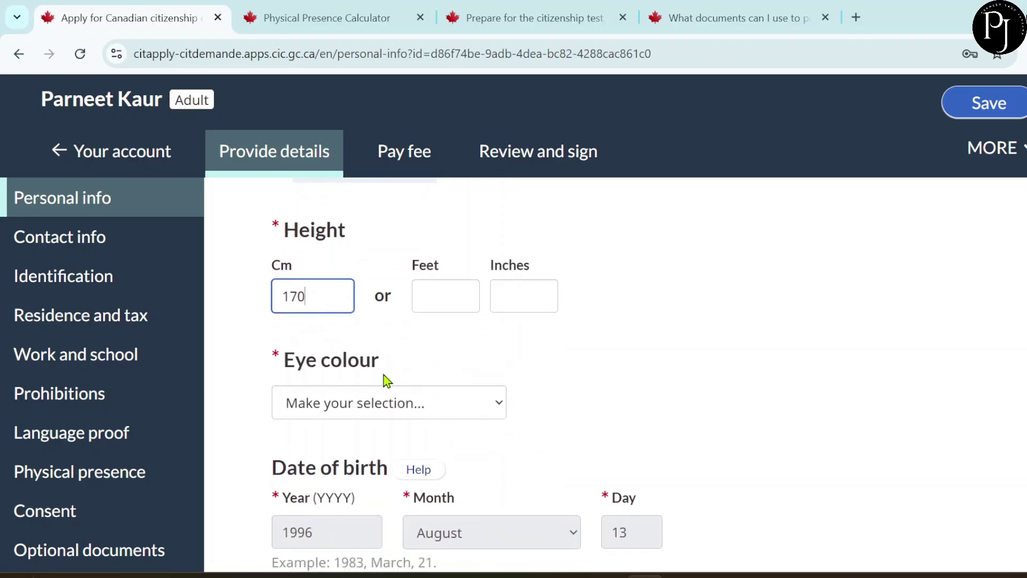
- Set eye colour to Black and answer No to both date-of-birth correction questions
left_click(403, 408)
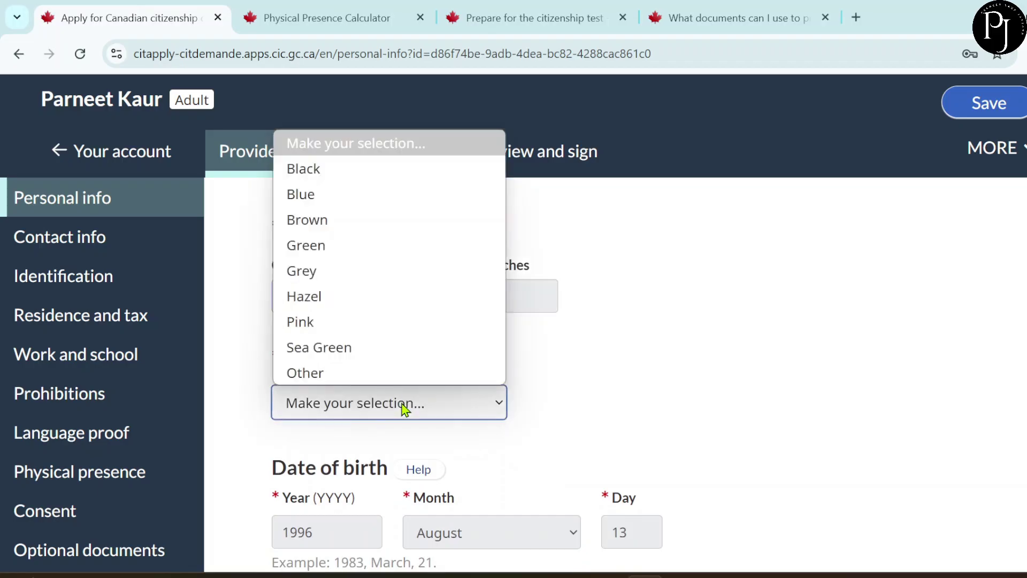
left_click(342, 171)
scroll(555, 393, "down", 5)
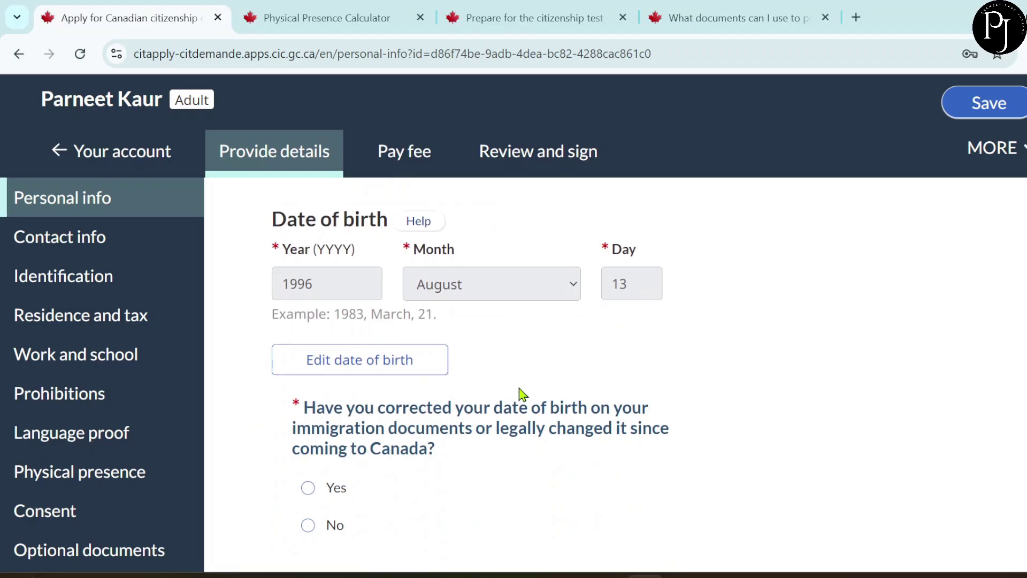
scroll(519, 394, "down", 1)
scroll(519, 394, "down", 2)
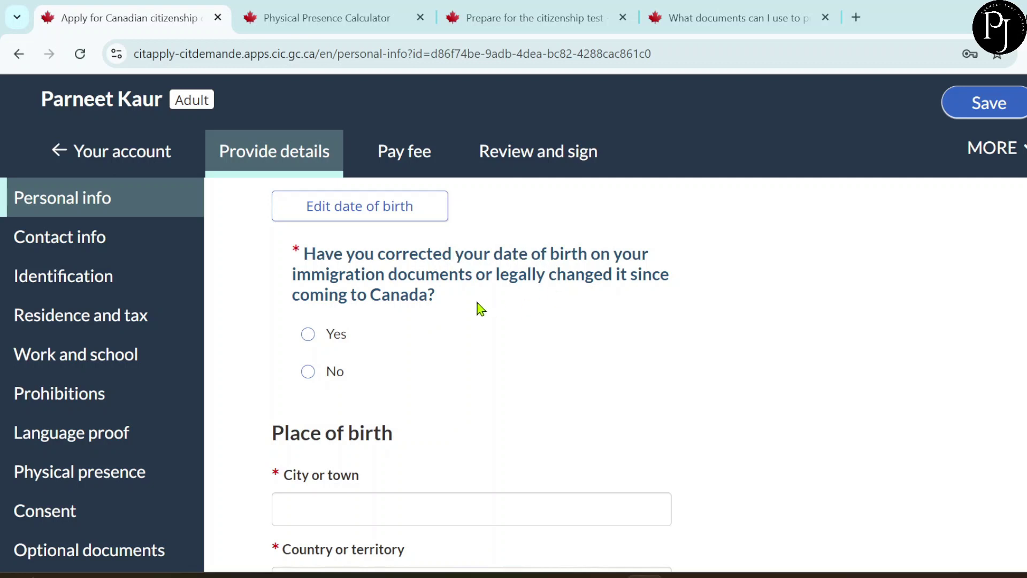
scroll(460, 337, "down", 1)
scroll(463, 337, "down", 1)
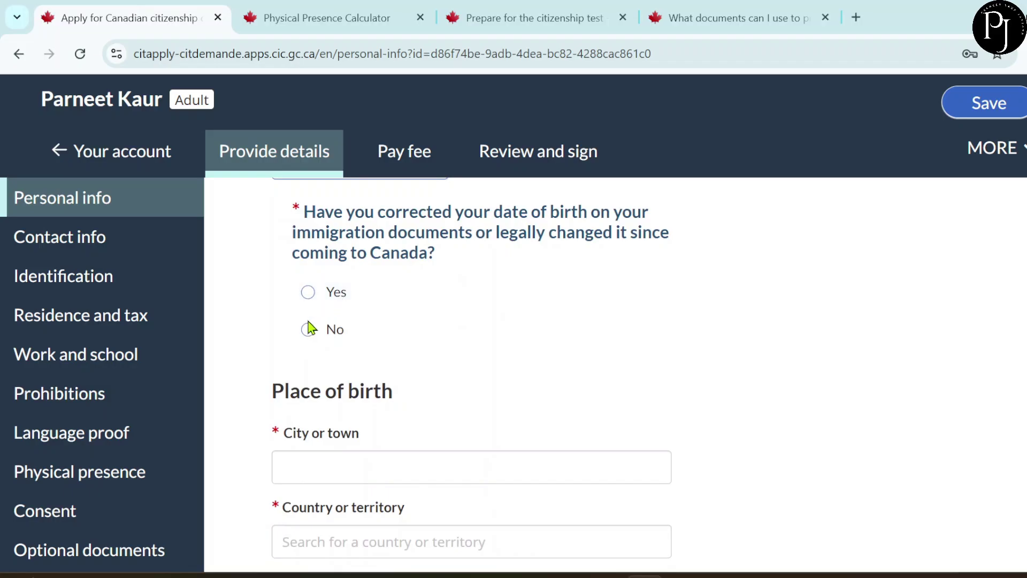
left_click(308, 329)
scroll(501, 370, "down", 4)
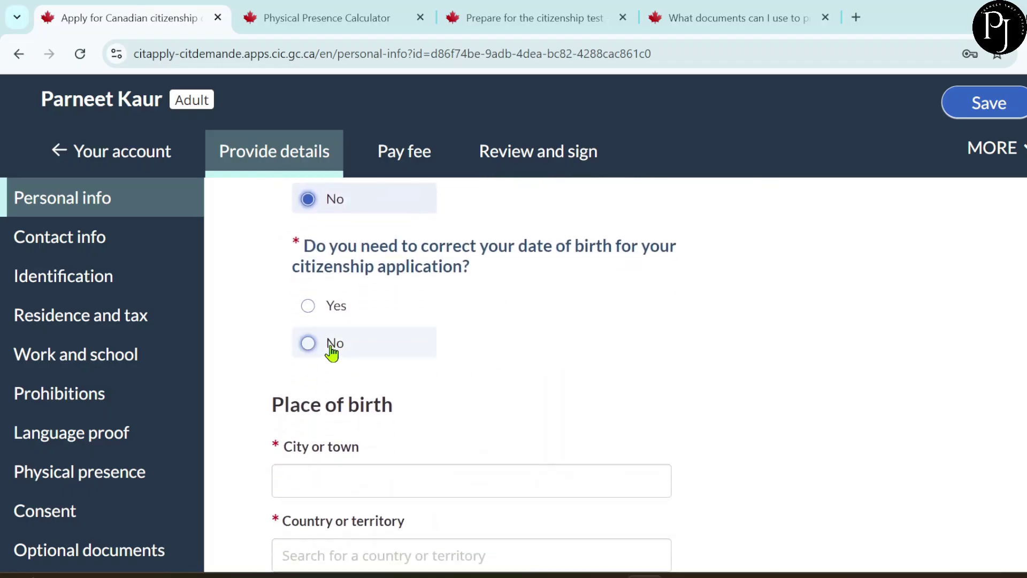
left_click(332, 317)
scroll(475, 384, "down", 3)
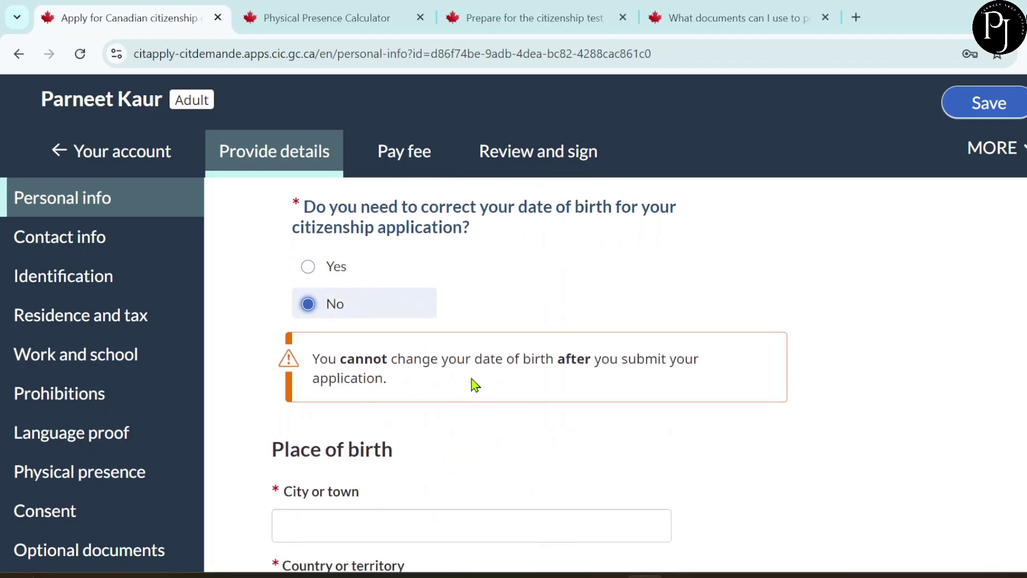
scroll(475, 384, "down", 2)
- Set the place of birth to Mansa, India
left_click(362, 327)
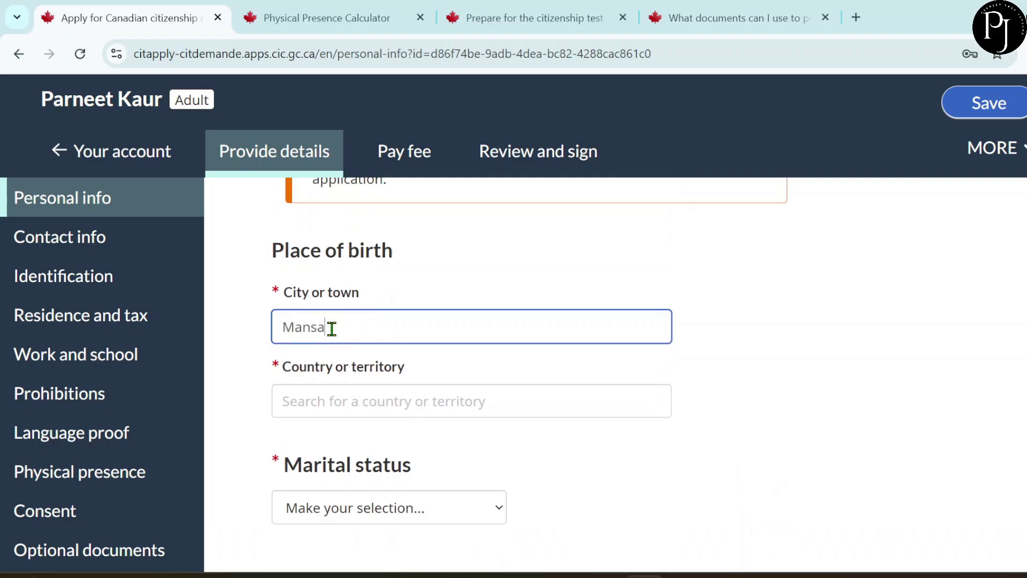
scroll(436, 369, "down", 2)
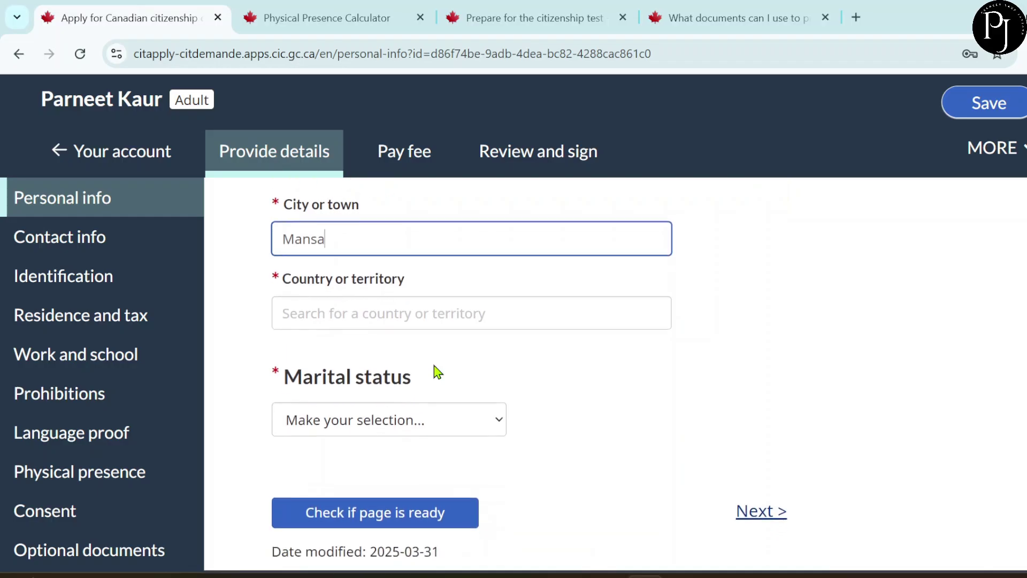
left_click(304, 308)
type("i")
key("Down")
key("Down")
key("Up")
key("Return")
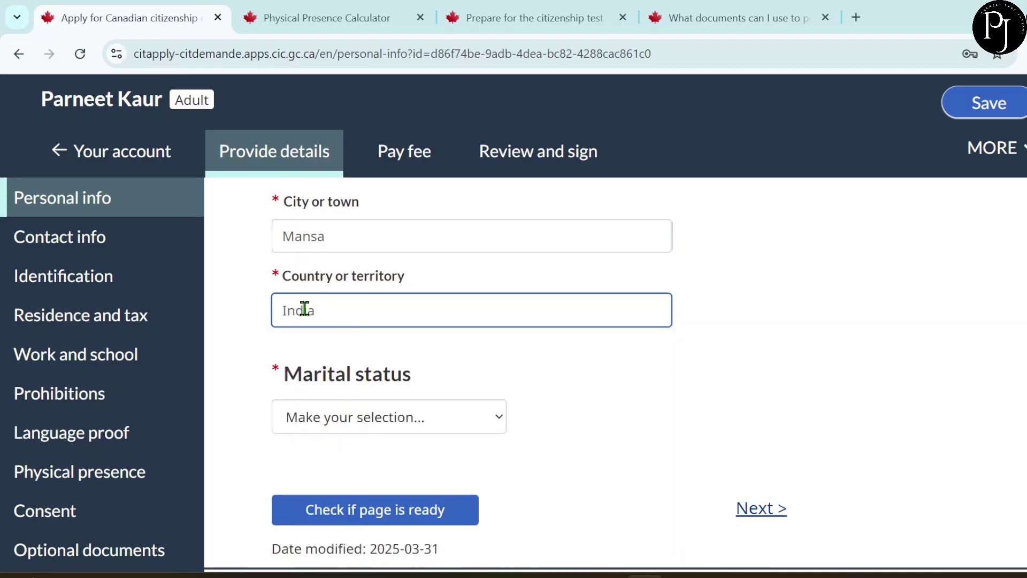
- Choose Single as marital status and move on to Contact info
scroll(385, 345, "down", 1)
left_click(345, 379)
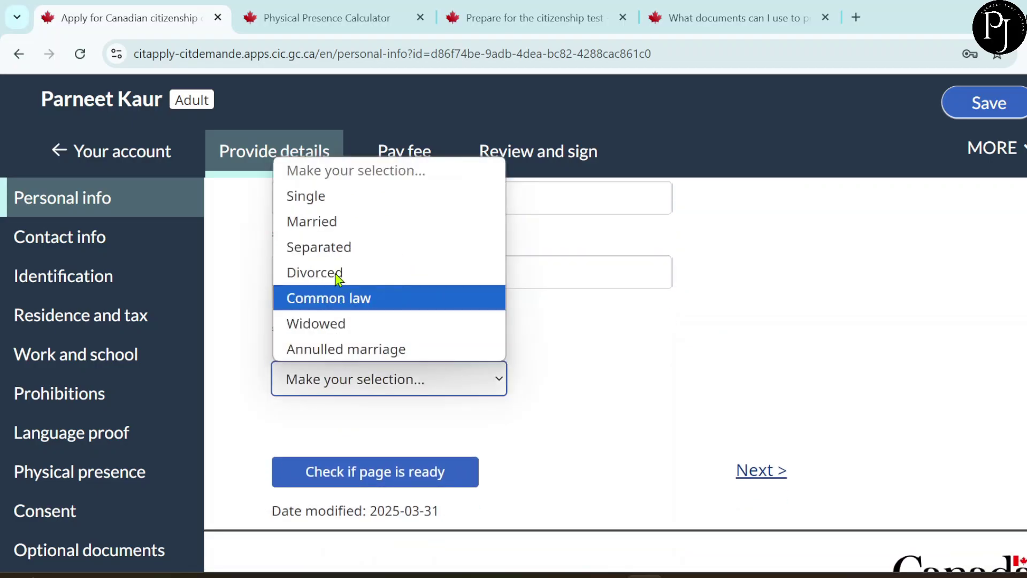
left_click(335, 197)
scroll(523, 337, "down", 1)
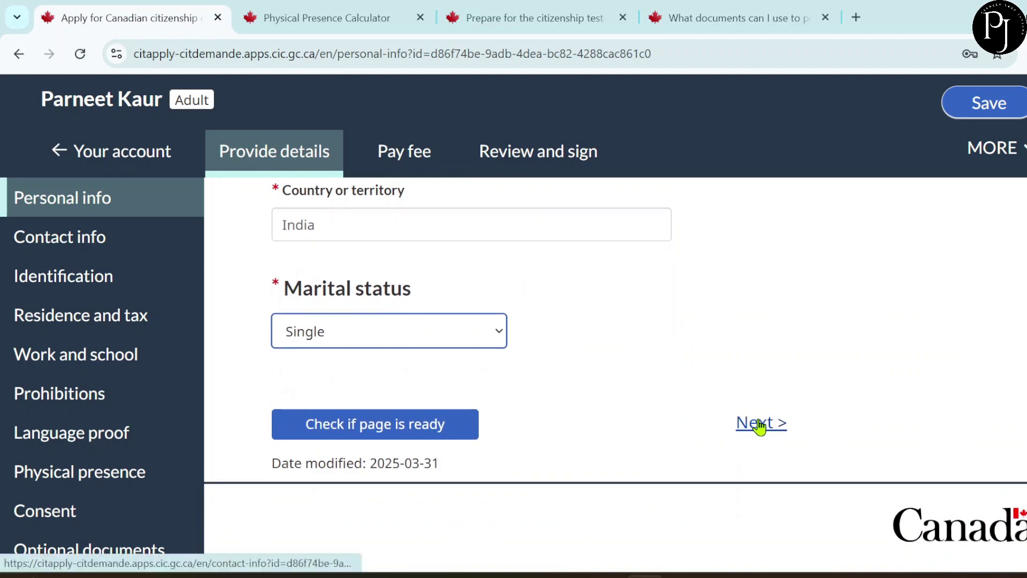
left_click(757, 424)
- Choose Canada as the home address country
scroll(757, 421, "down", 5)
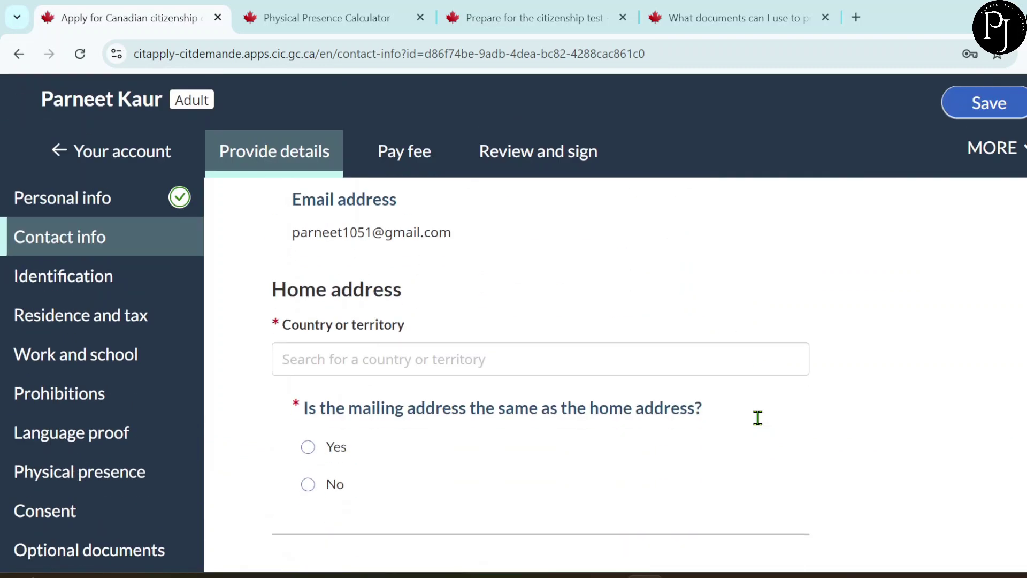
scroll(415, 328, "up", 2)
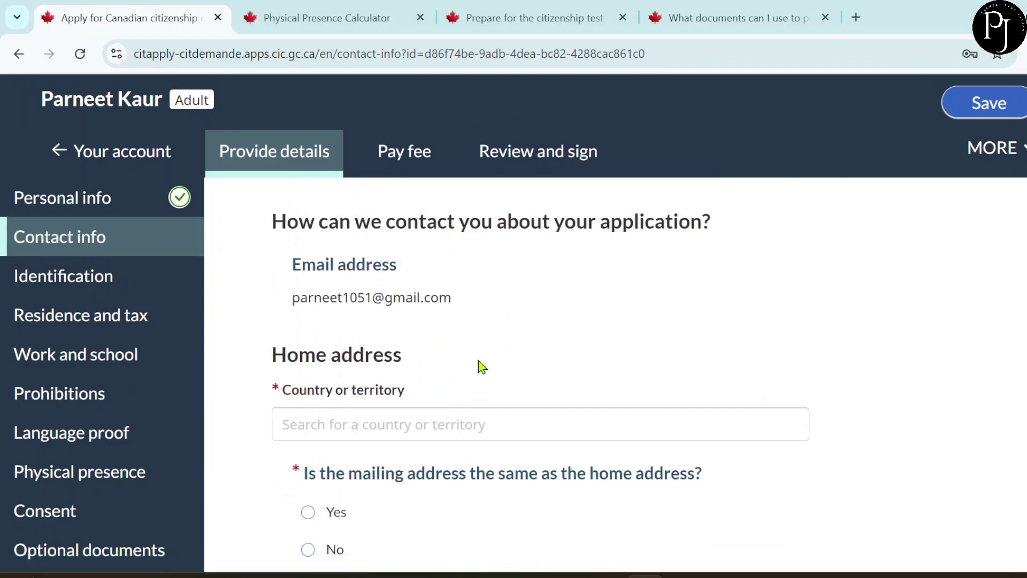
scroll(477, 365, "down", 2)
left_click(347, 320)
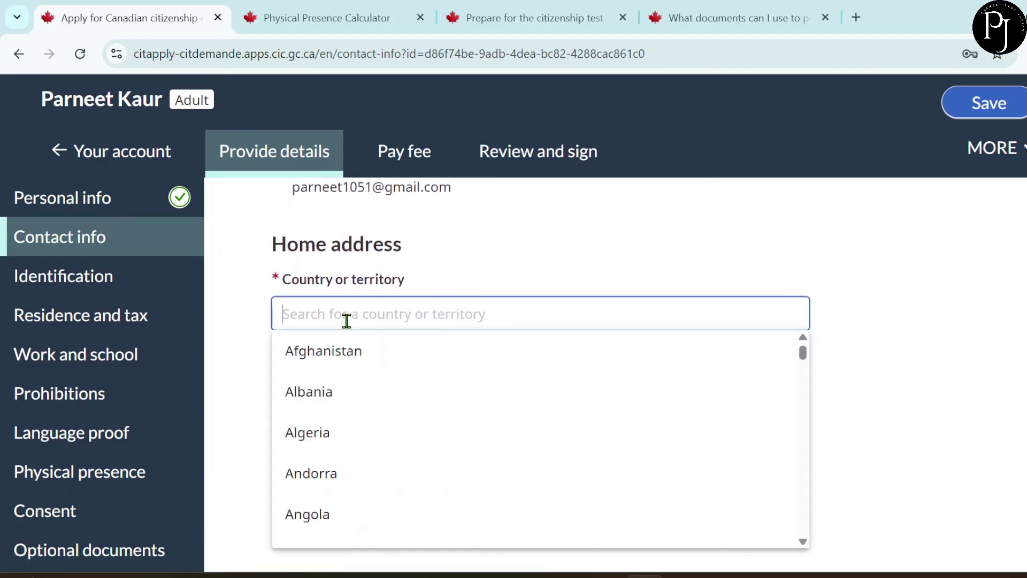
type("c")
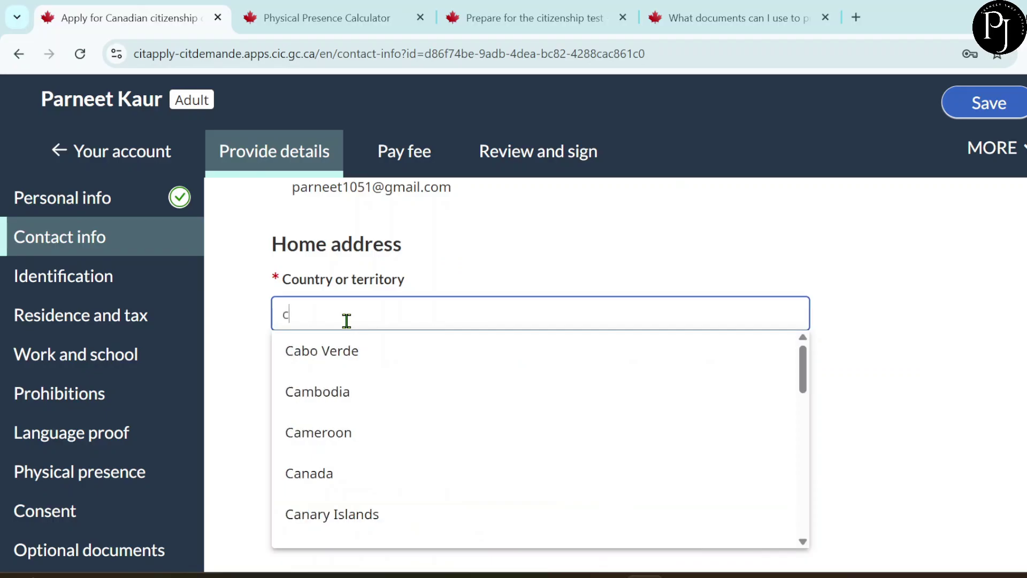
left_click(358, 478)
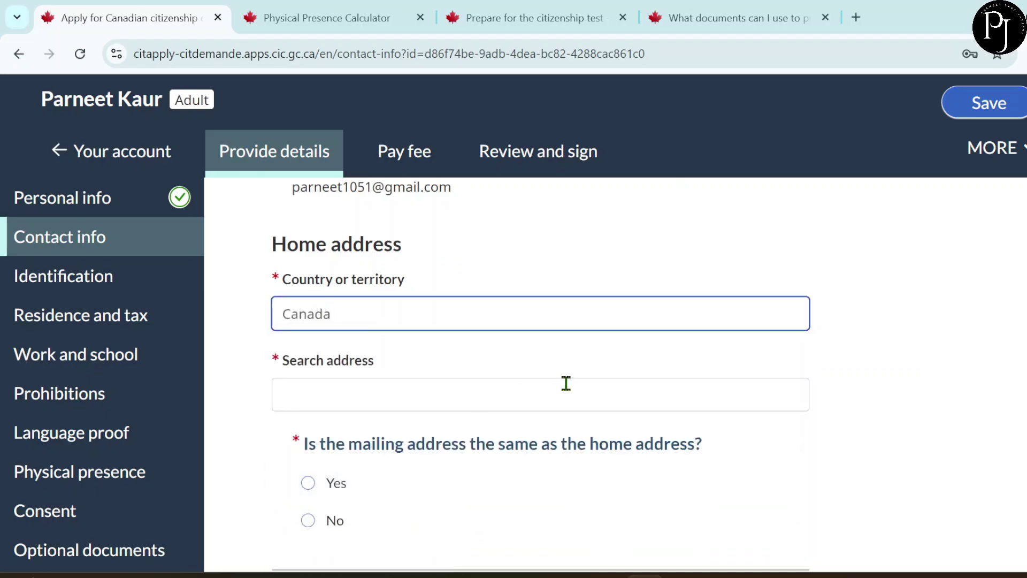
scroll(564, 383, "down", 1)
- Fill in the home address from the first address-search suggestion
left_click(370, 329)
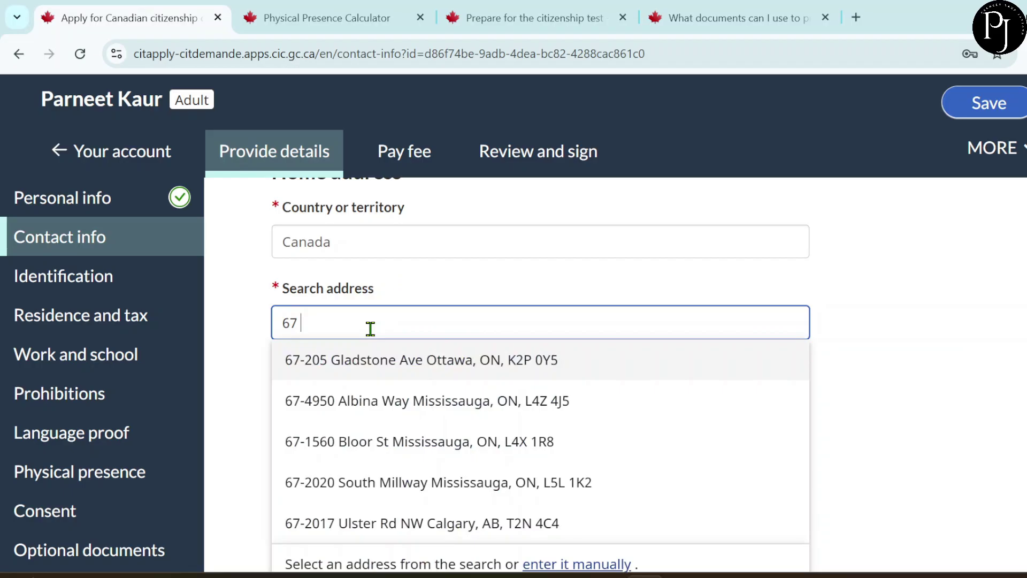
left_click(381, 376)
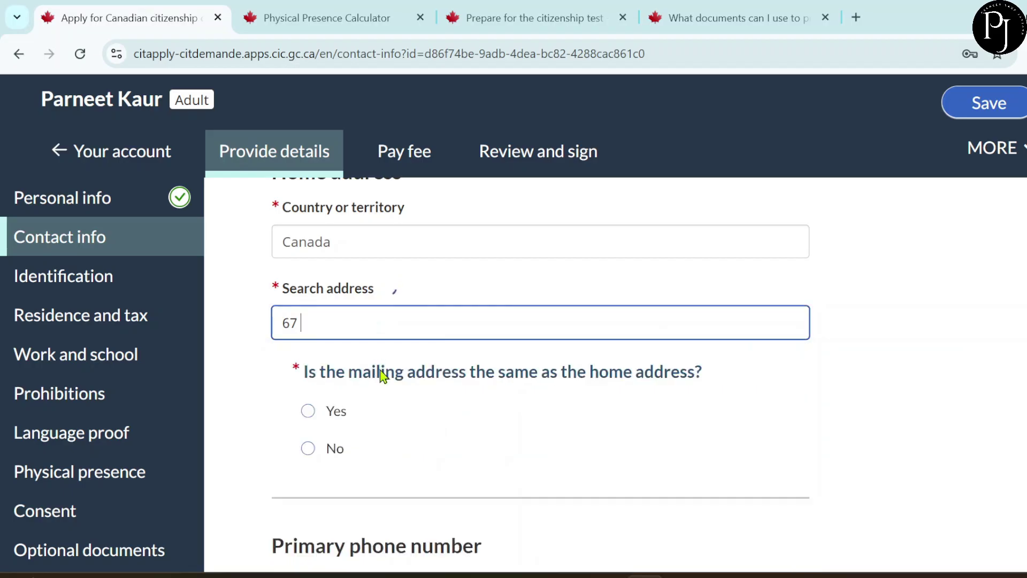
scroll(449, 370, "down", 1)
scroll(448, 370, "down", 3)
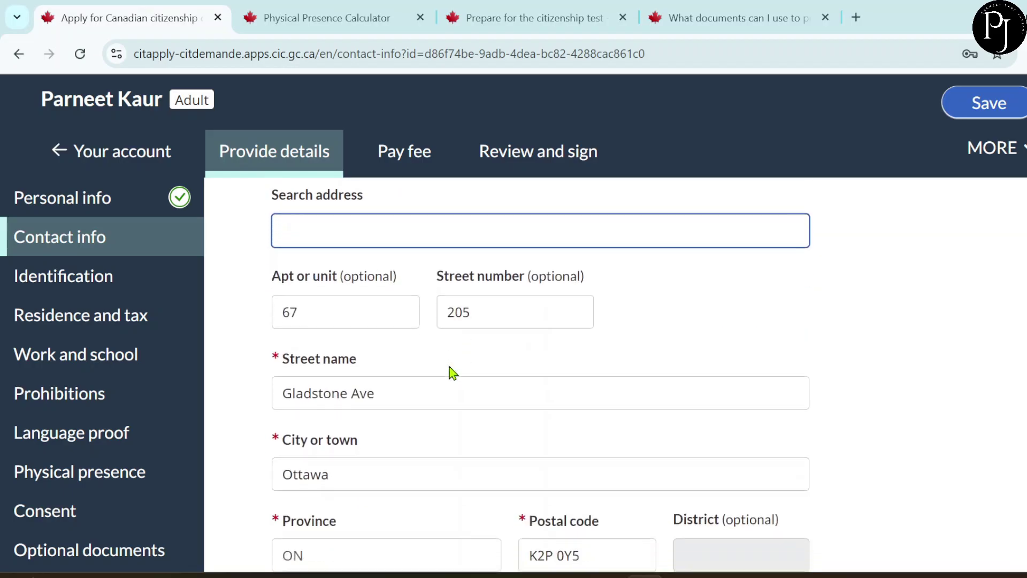
scroll(450, 373, "down", 3)
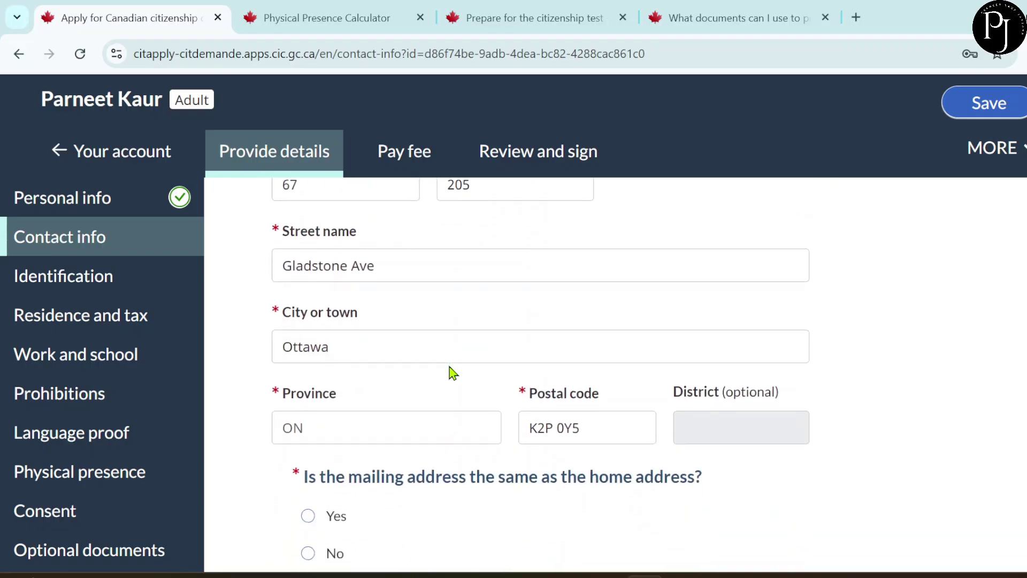
scroll(453, 373, "down", 1)
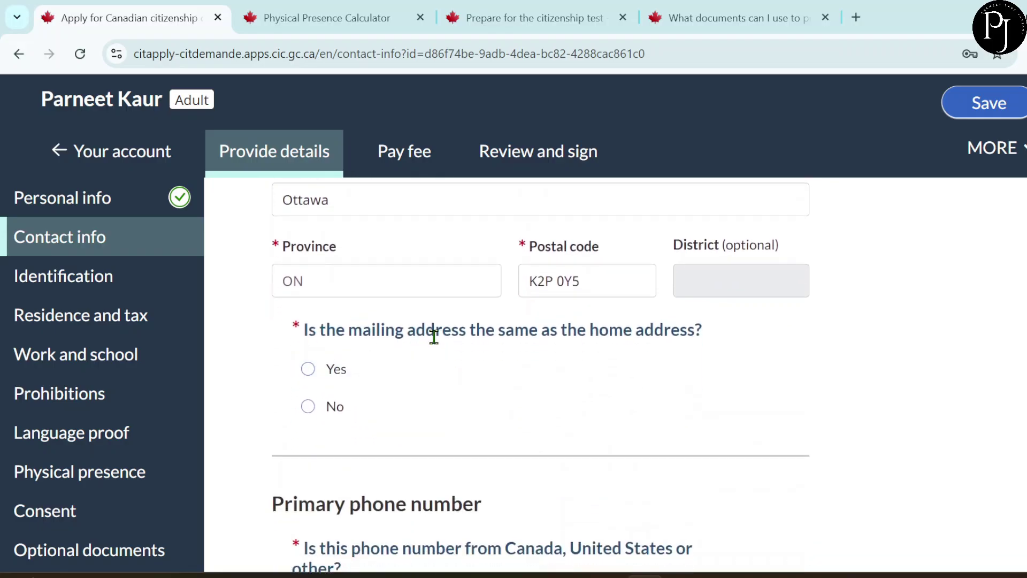
scroll(434, 335, "down", 1)
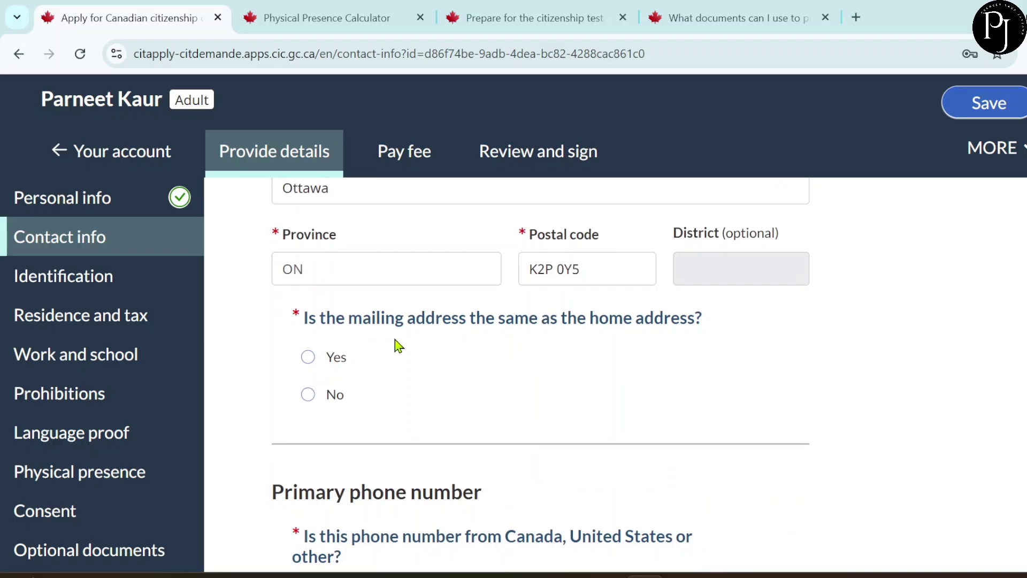
- Confirm the mailing address is the same as the home address
left_click(310, 362)
scroll(443, 383, "down", 2)
scroll(446, 383, "up", 1)
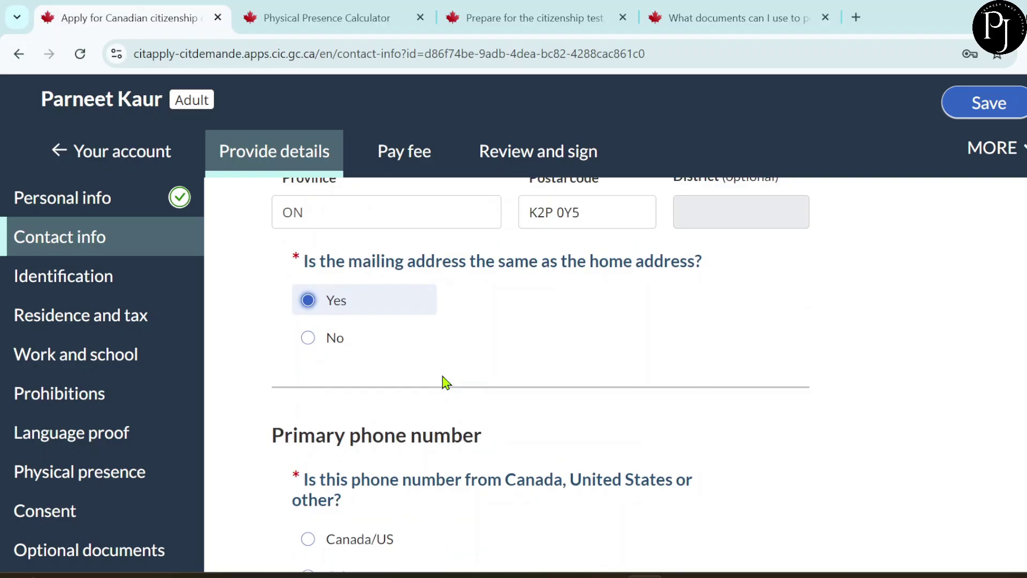
left_click(337, 338)
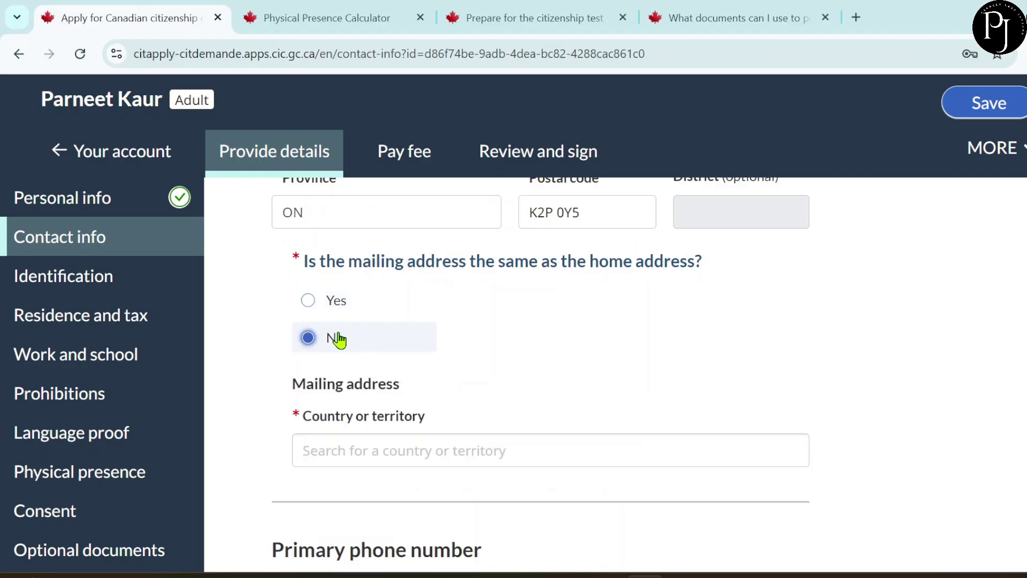
left_click(310, 302)
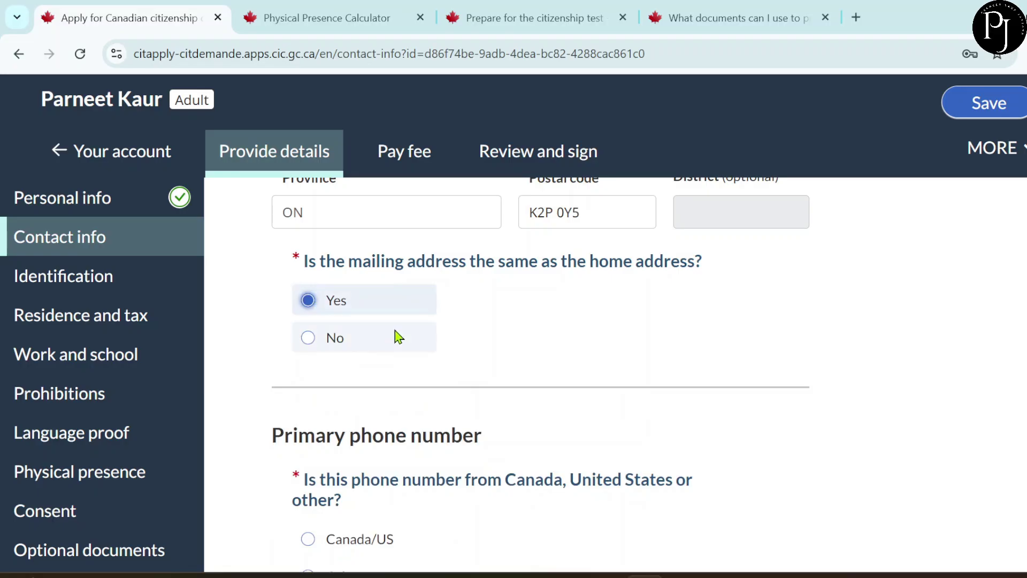
- Enter the applicant's Cellular primary phone number and answer No to an alternative phone
scroll(398, 336, "down", 1)
scroll(397, 335, "down", 3)
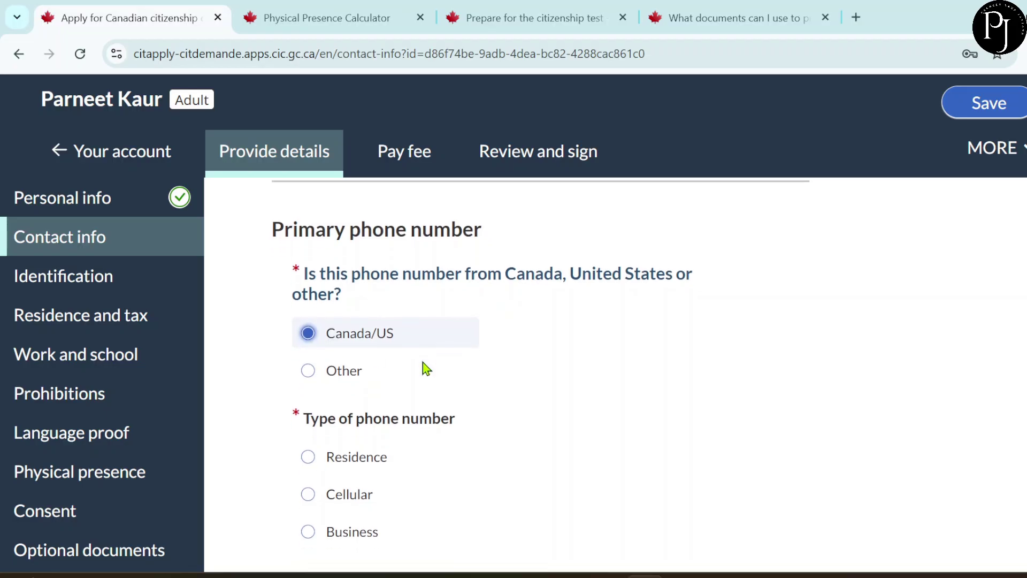
scroll(423, 368, "down", 1)
scroll(402, 384, "down", 1)
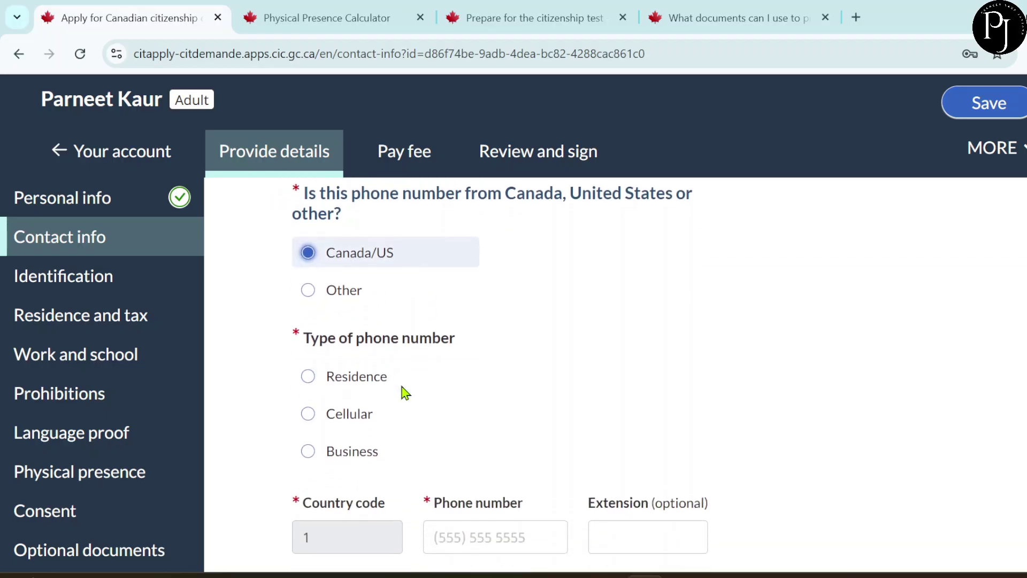
left_click(339, 415)
scroll(463, 426, "down", 3)
left_click(488, 408)
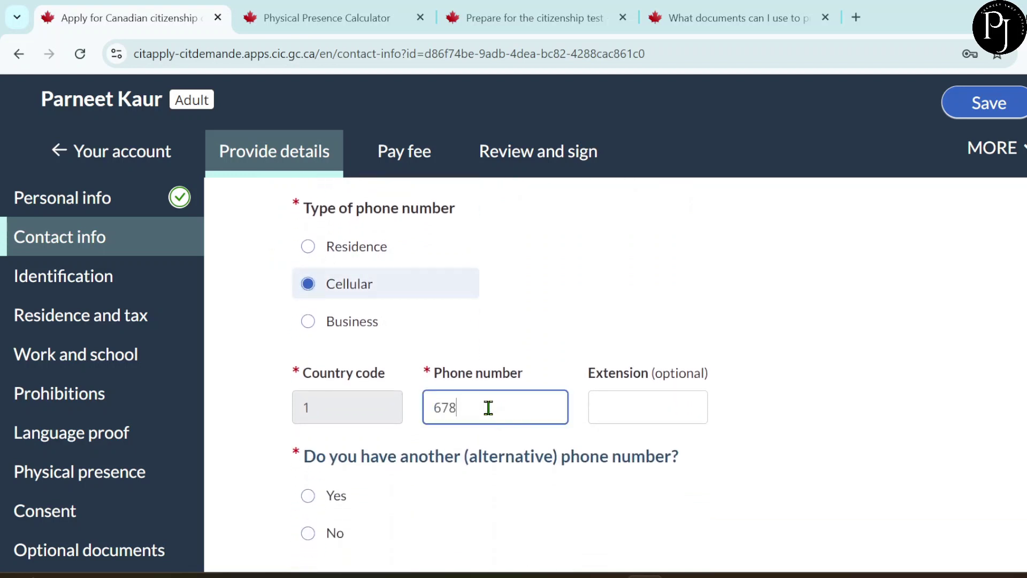
scroll(503, 405, "down", 2)
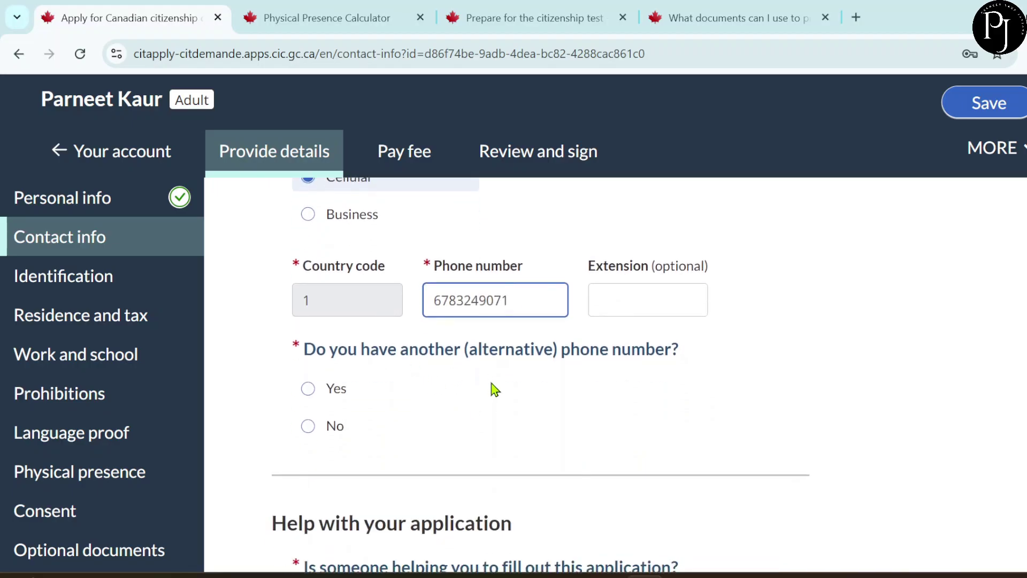
left_click(331, 427)
scroll(489, 436, "down", 2)
scroll(492, 438, "down", 3)
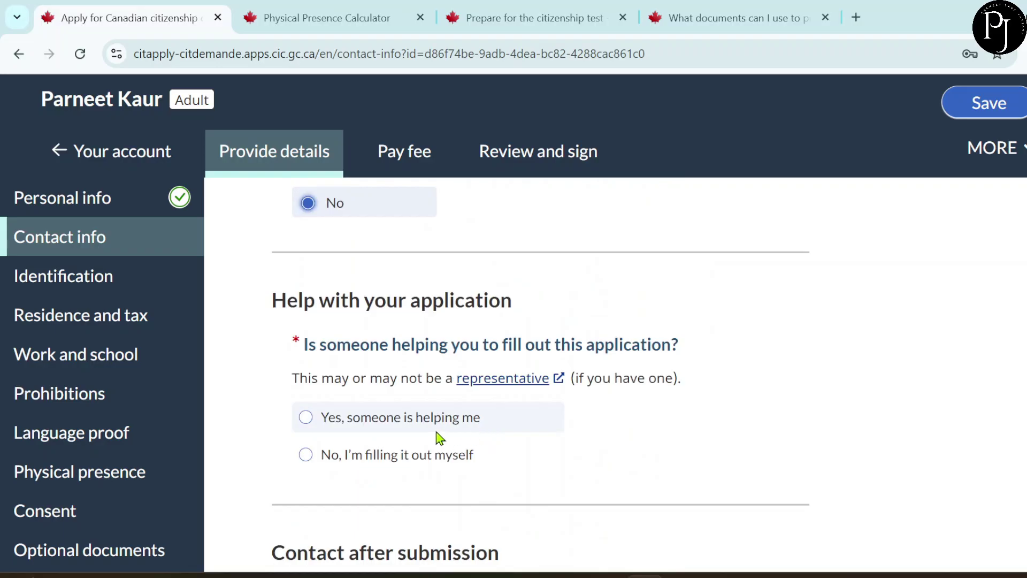
- State the applicant fills the form alone with IRCC contacting them directly, then continue
left_click(310, 461)
scroll(552, 474, "down", 5)
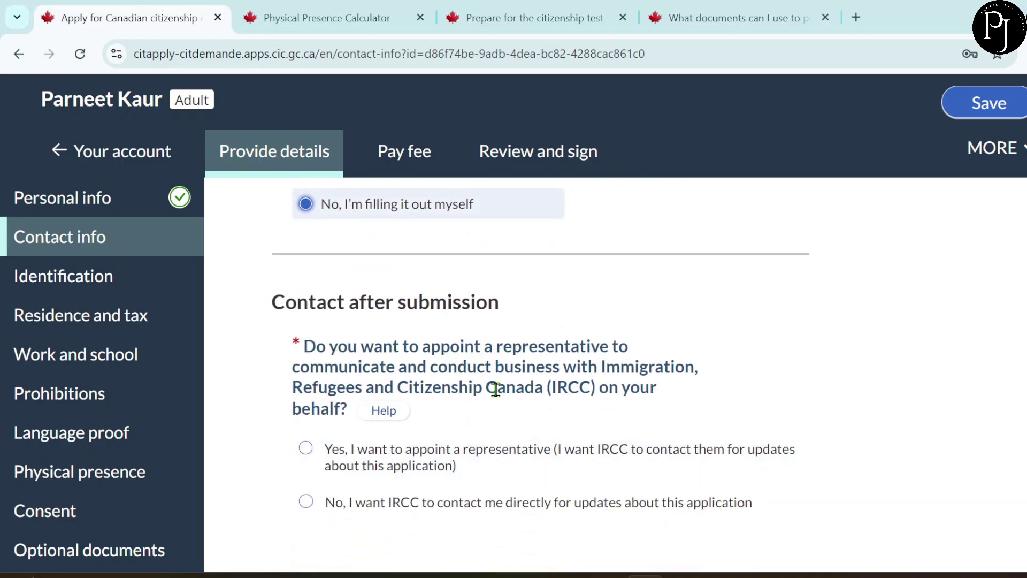
scroll(496, 389, "down", 1)
left_click(305, 432)
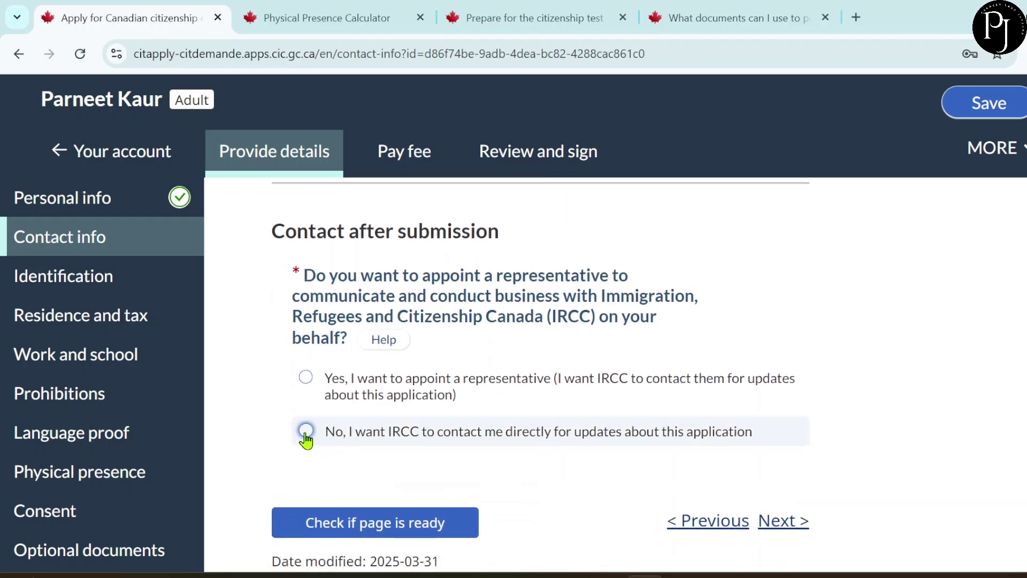
scroll(456, 448, "down", 1)
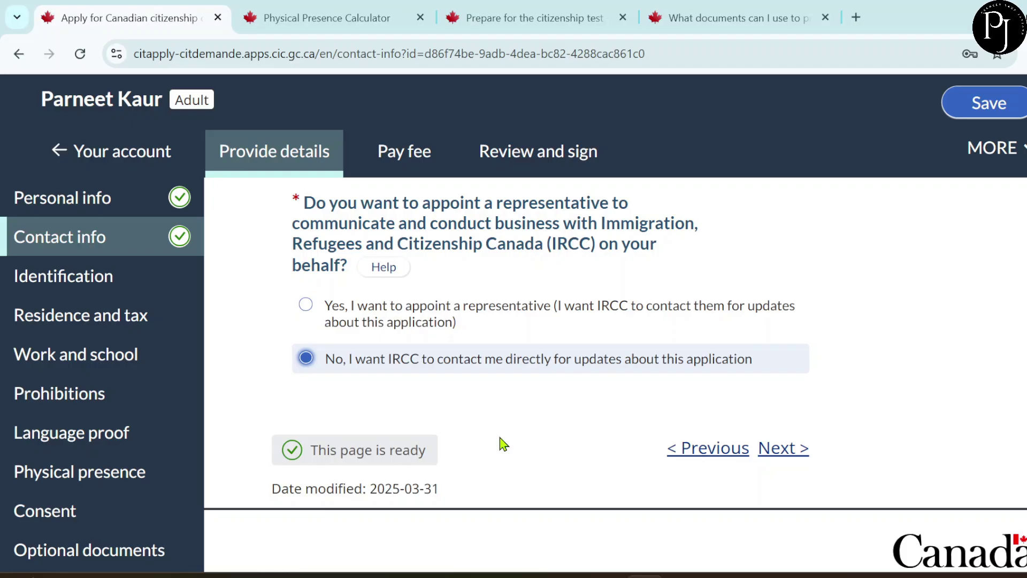
left_click(778, 452)
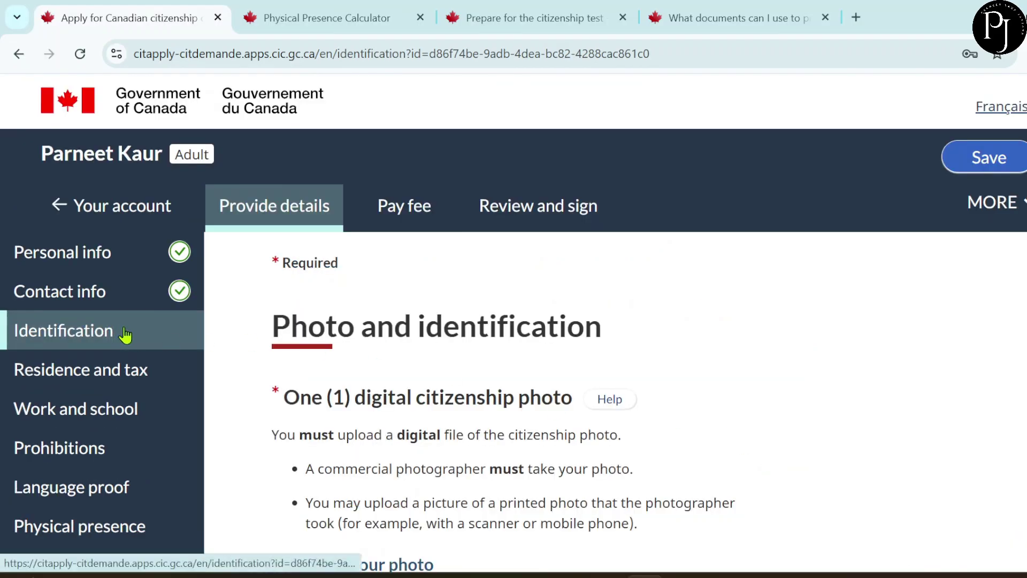
scroll(544, 452, "down", 3)
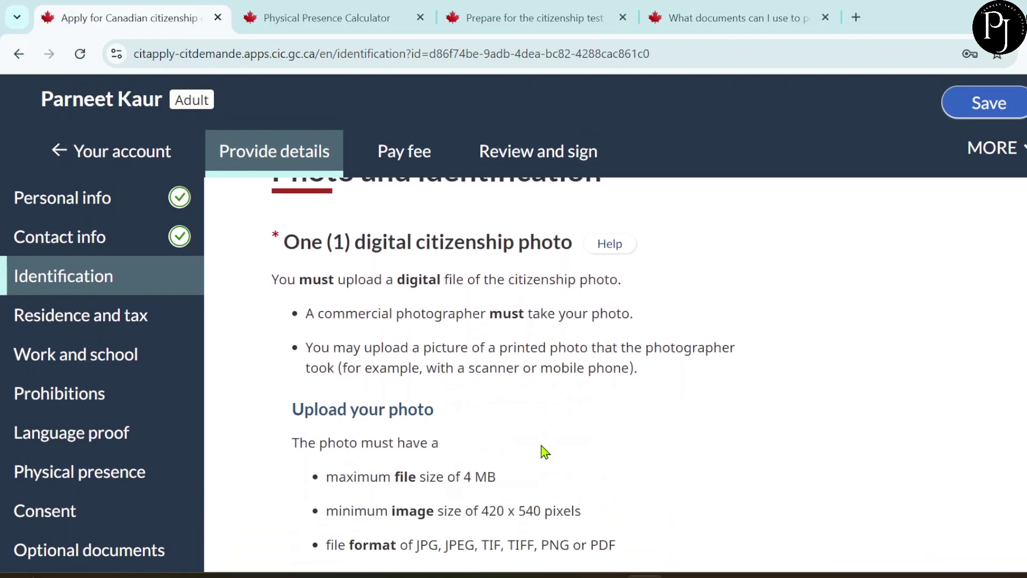
scroll(544, 452, "down", 1)
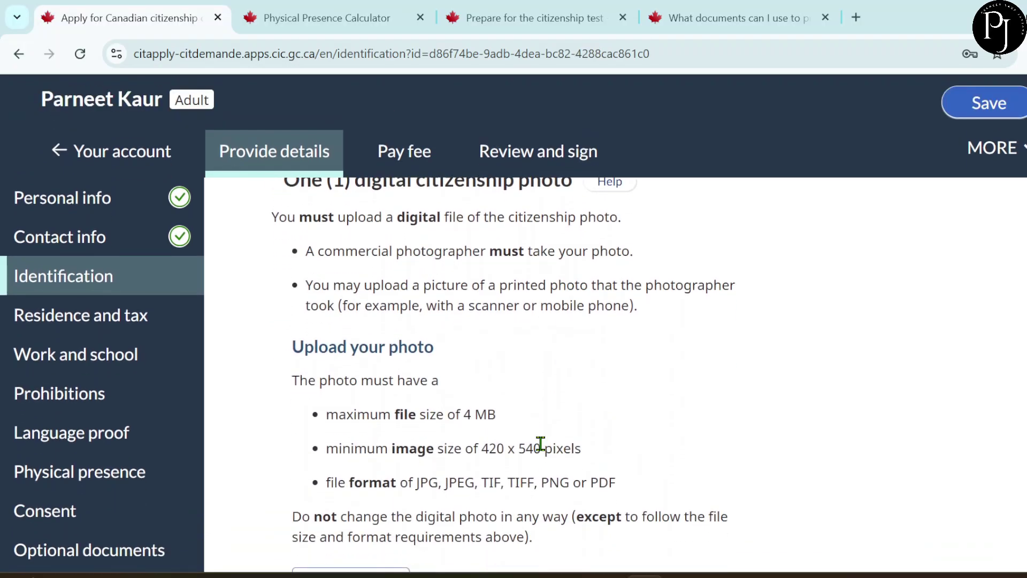
scroll(540, 441, "down", 2)
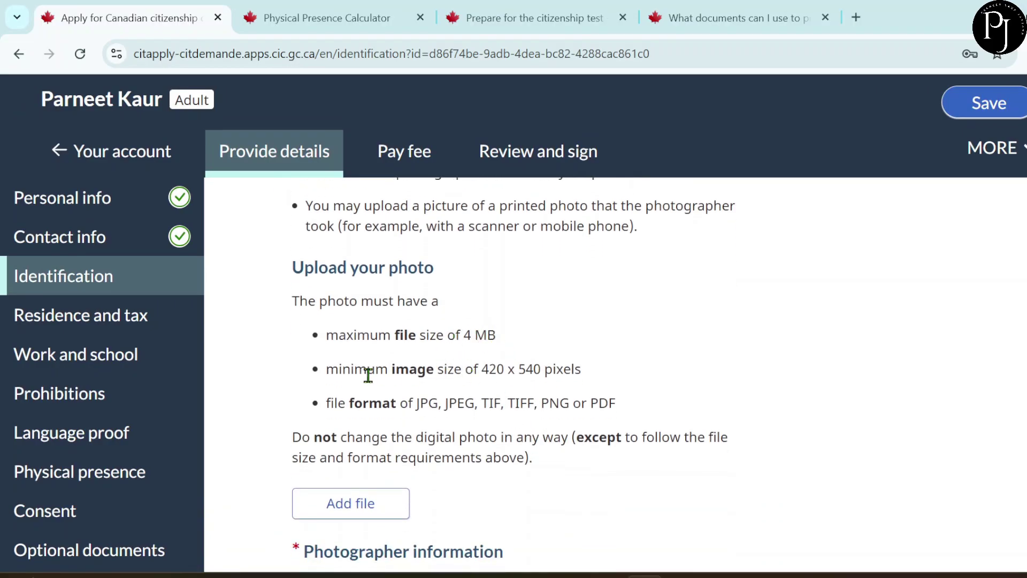
scroll(517, 411, "down", 2)
scroll(517, 412, "down", 1)
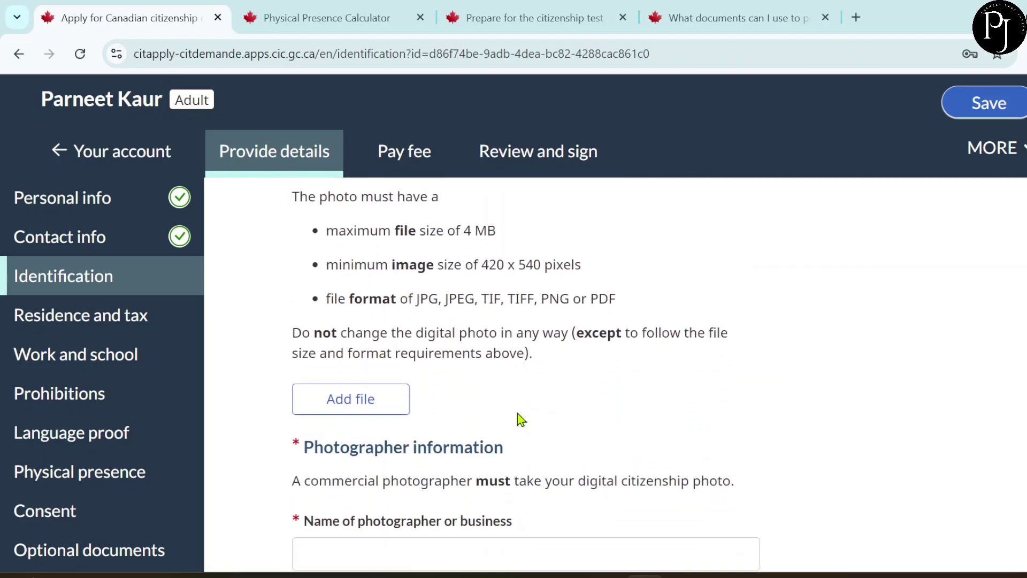
scroll(519, 419, "down", 3)
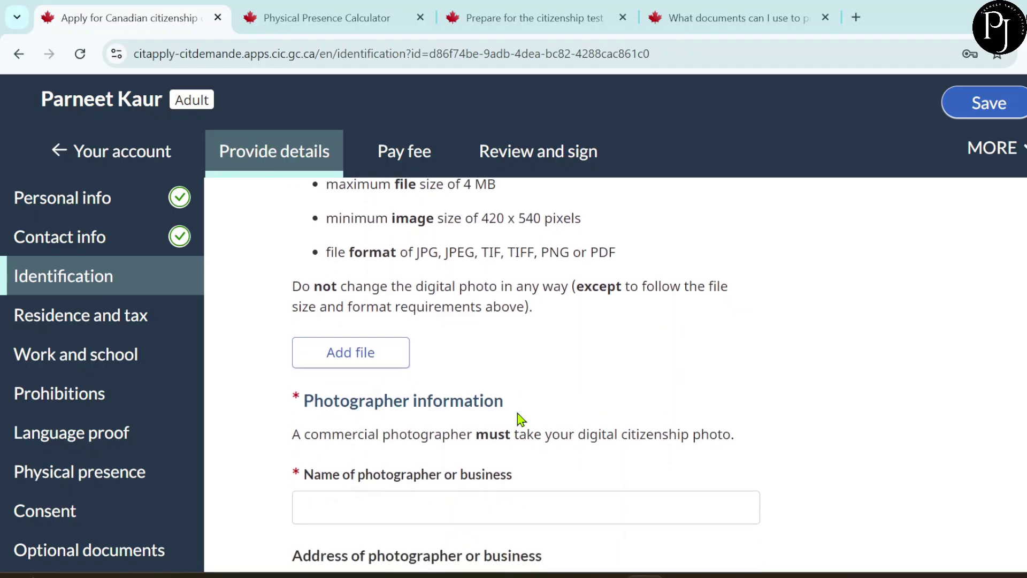
scroll(518, 417, "down", 3)
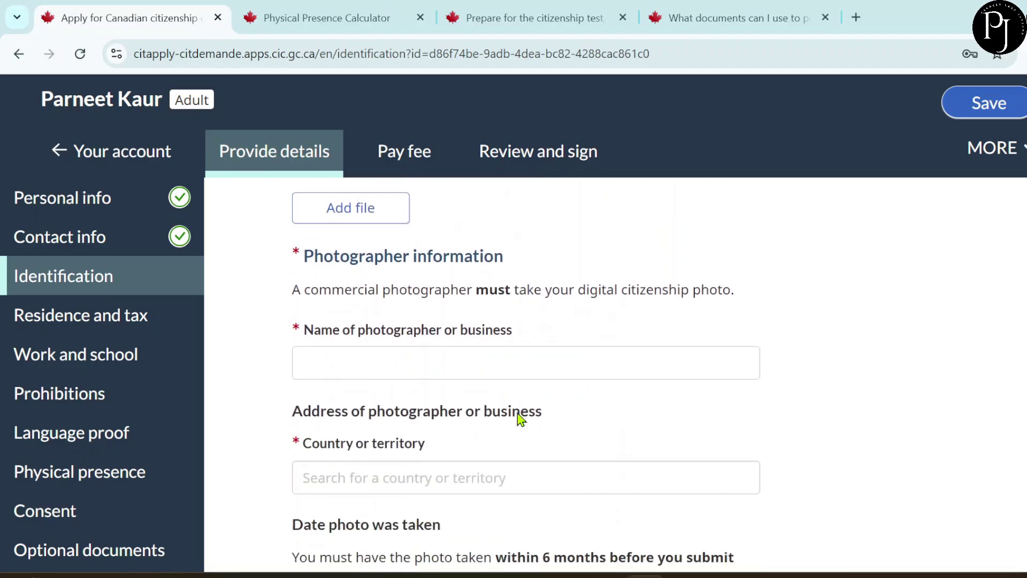
left_click(343, 358)
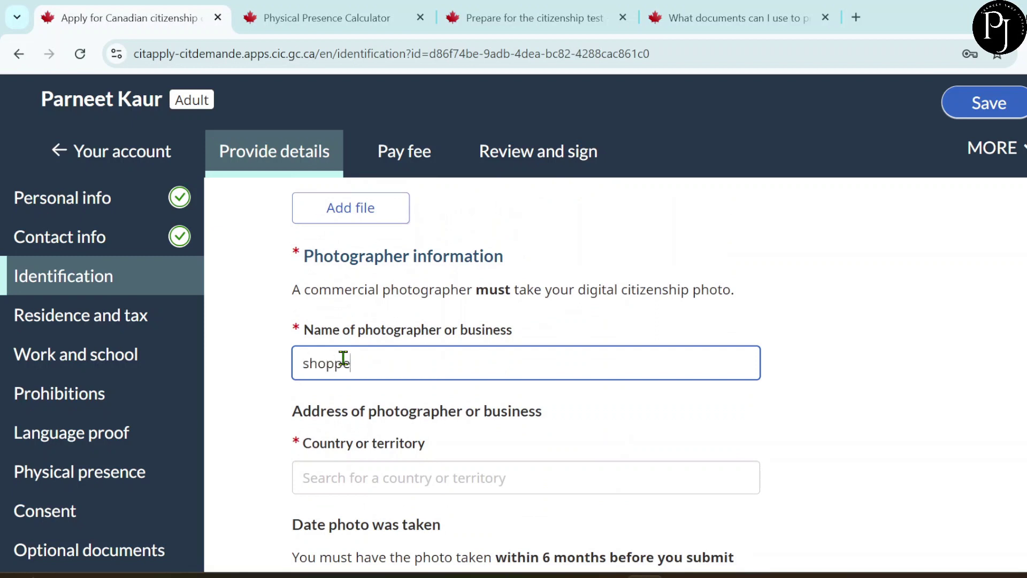
- Enter photographer 'shoppers drug mart' in Canada at the Bristol Rd W, Mississauga address
type("shoppers drug mart")
scroll(427, 448, "down", 3)
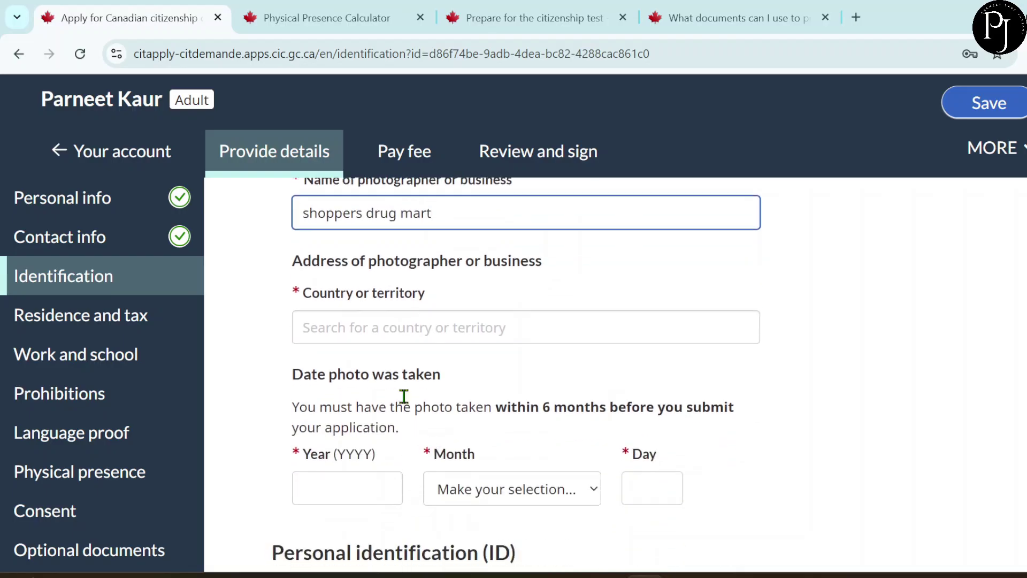
left_click(355, 333)
type("c")
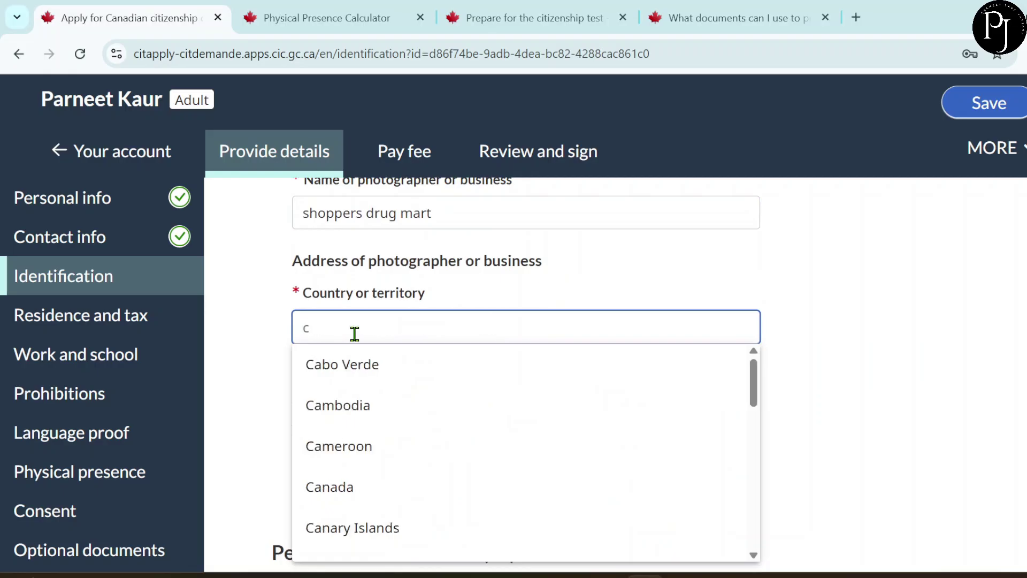
left_click(367, 484)
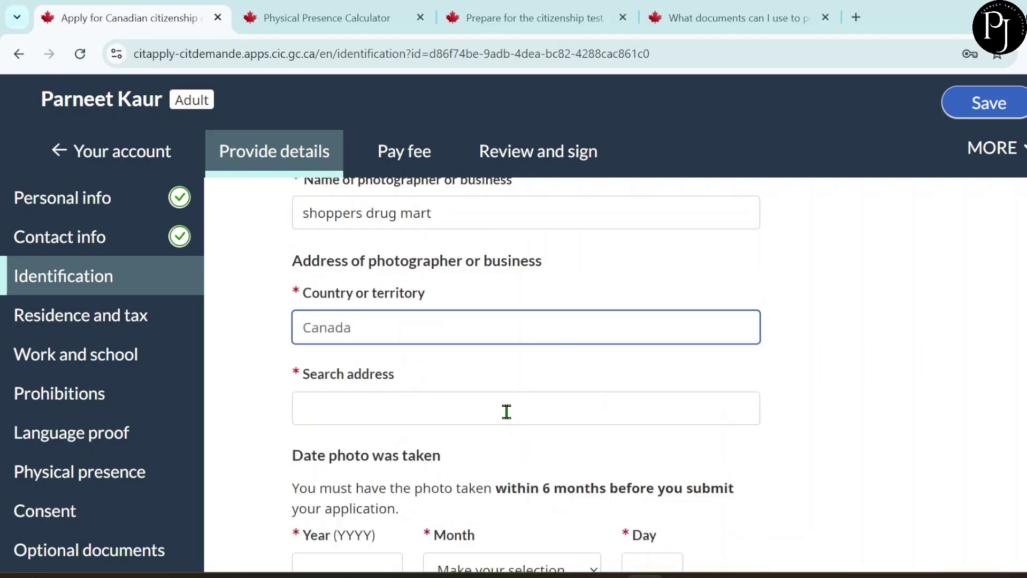
scroll(466, 359, "down", 1)
left_click(358, 419)
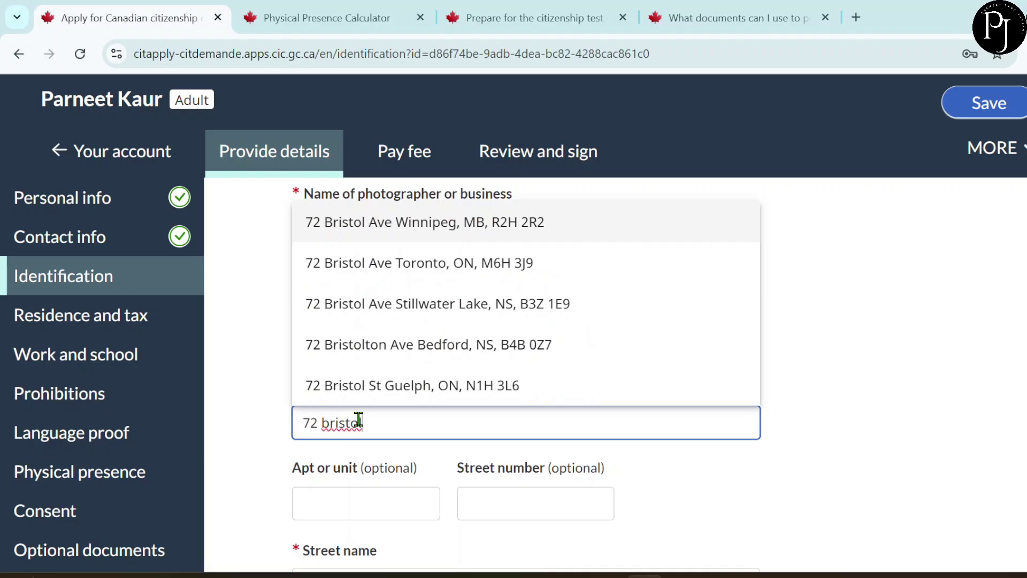
type("road west")
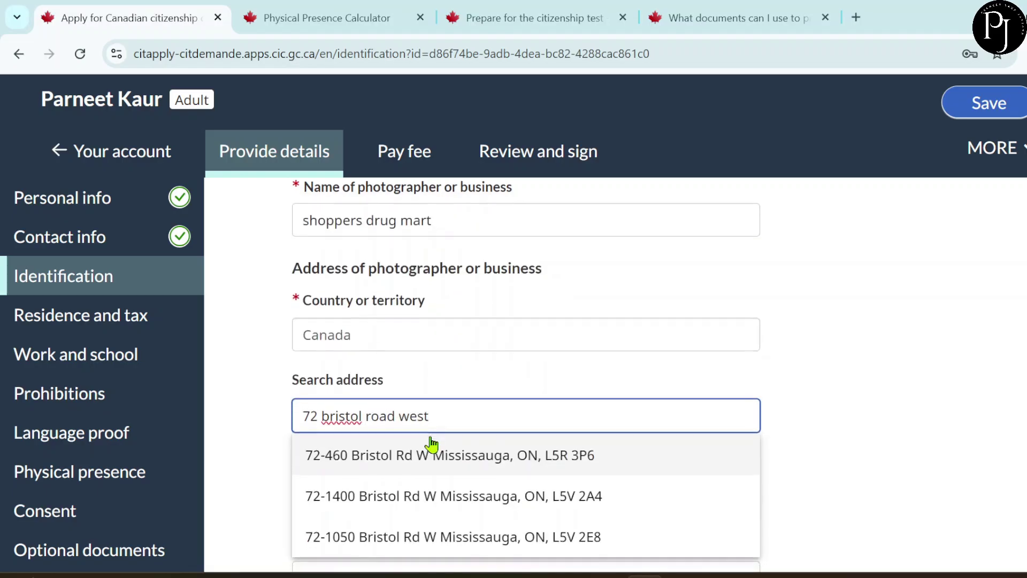
scroll(418, 441, "down", 1)
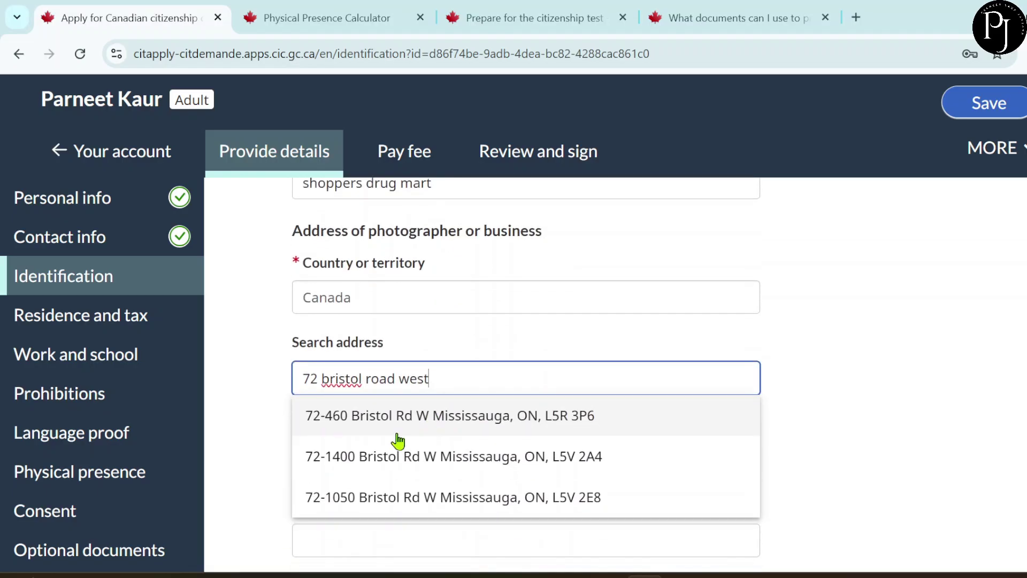
left_click(376, 416)
- Set the photo-taken date to 2025 May 13
scroll(470, 414, "down", 4)
scroll(470, 414, "down", 4)
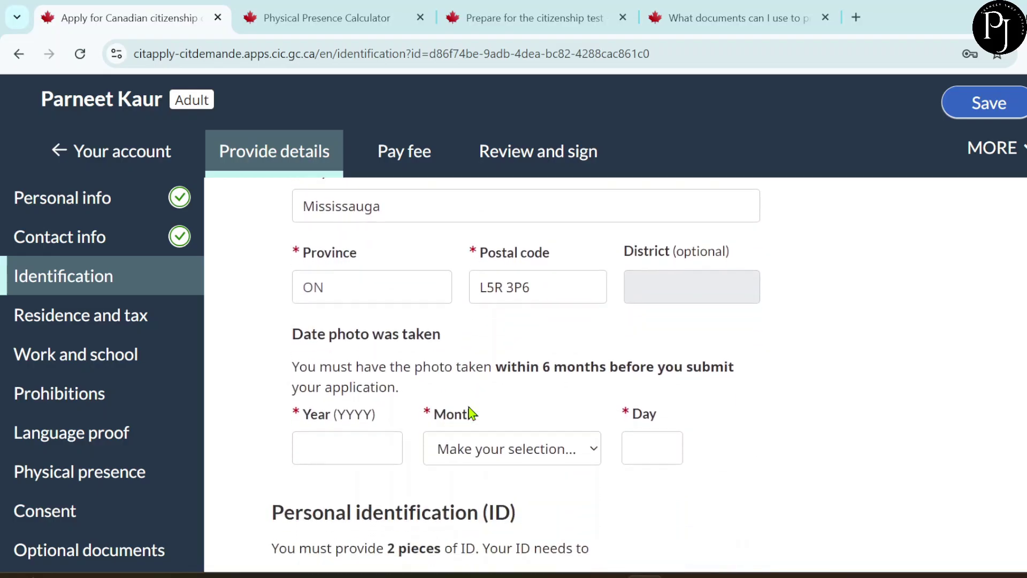
left_click(350, 449)
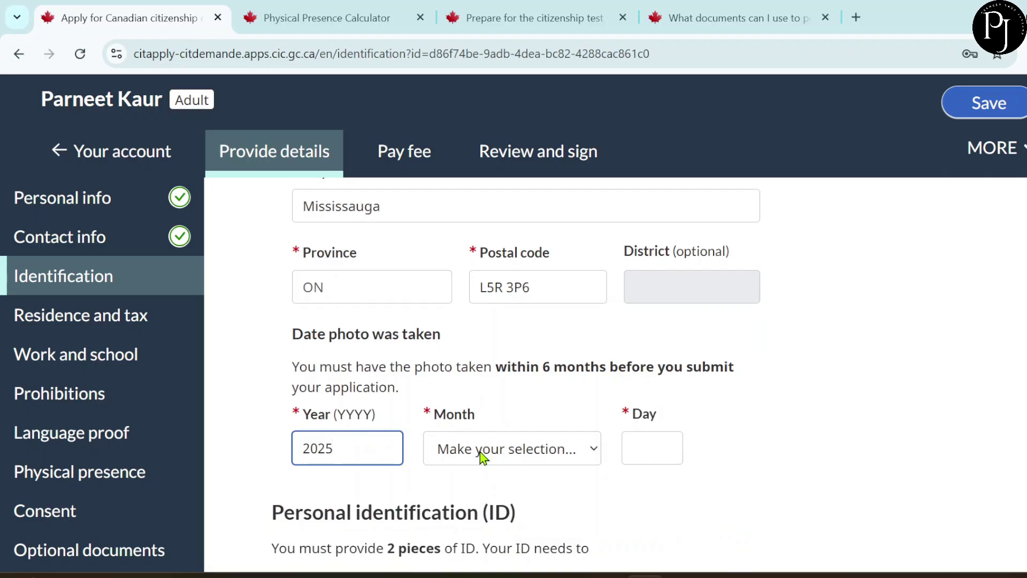
left_click(506, 449)
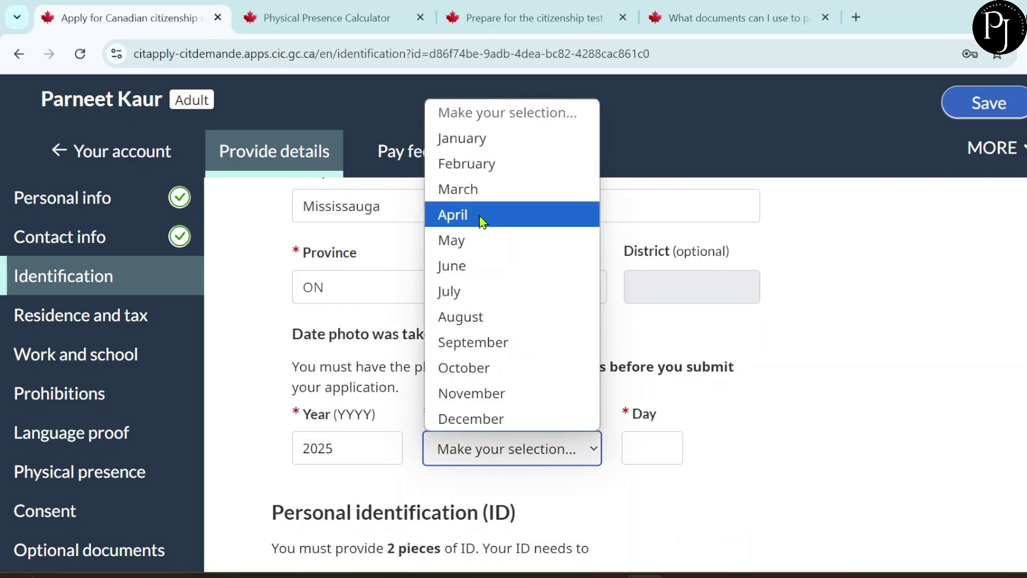
left_click(473, 243)
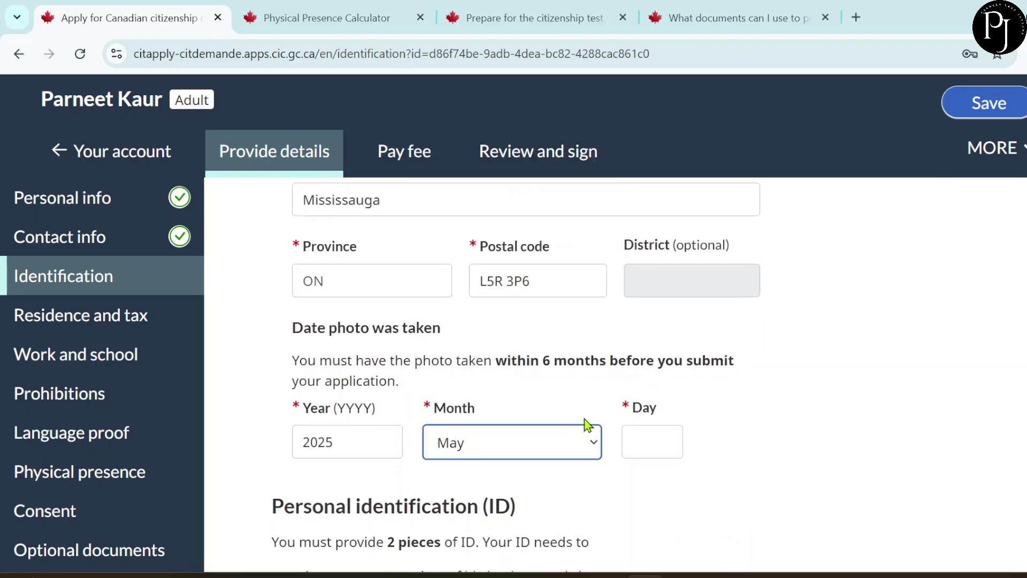
scroll(587, 426, "down", 1)
left_click(638, 405)
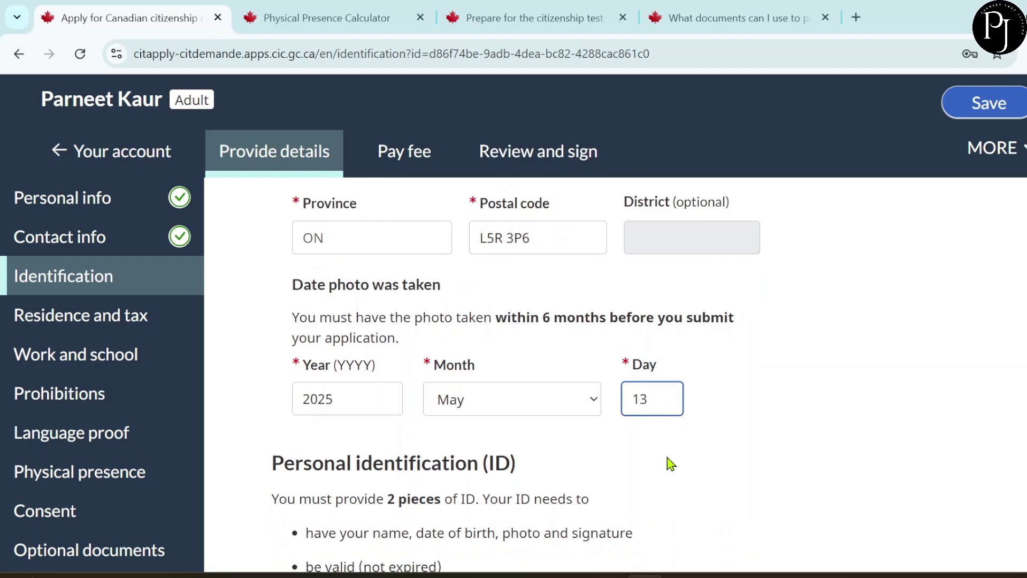
key("Tab")
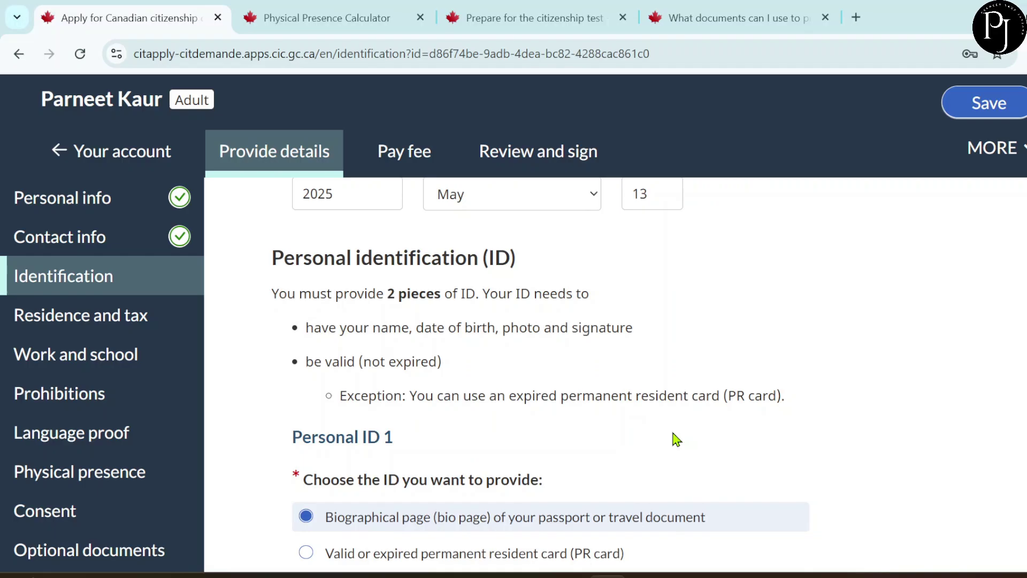
- Keep 'Biographical page of your passport' as Personal ID 1
scroll(677, 439, "down", 1)
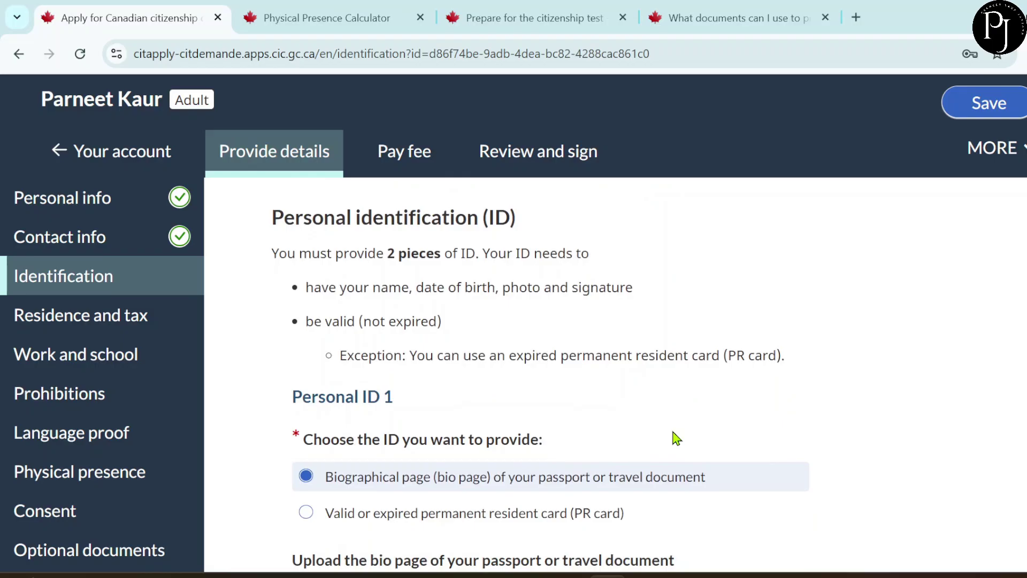
scroll(677, 436, "down", 2)
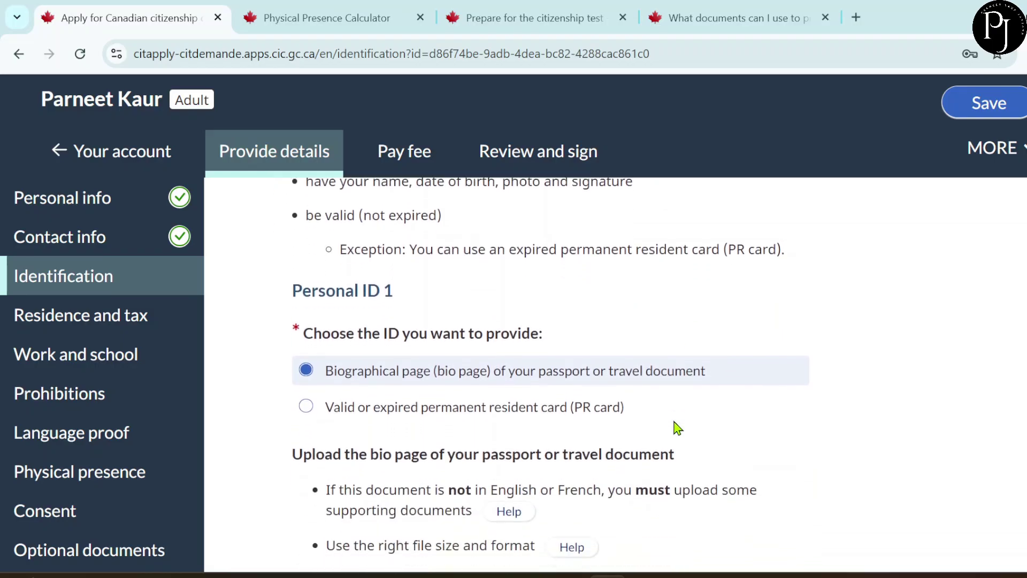
scroll(676, 425, "down", 1)
left_click(447, 348)
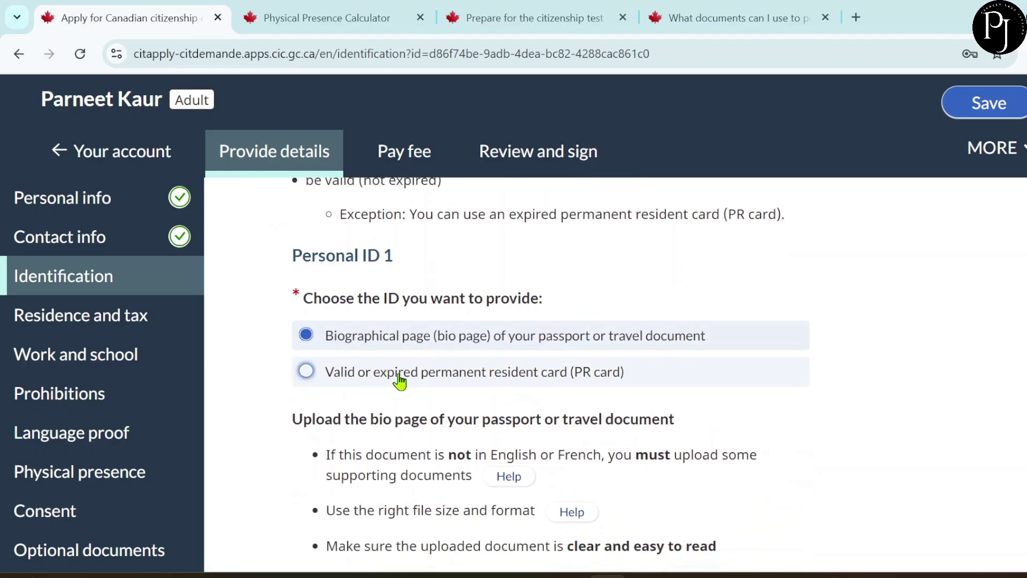
left_click(393, 340)
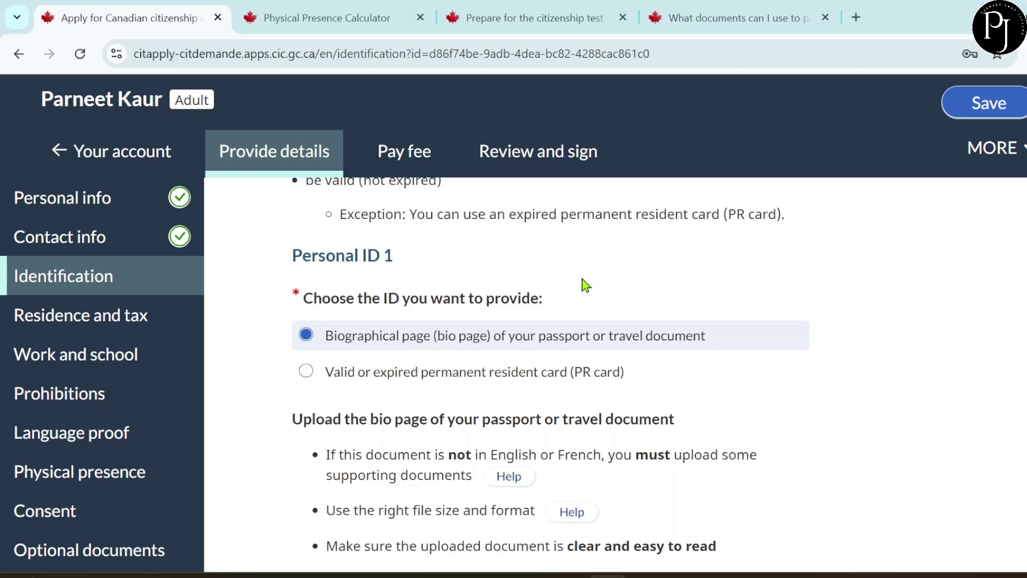
- Upload passportTest.pdf as the passport bio page file
scroll(585, 283, "down", 3)
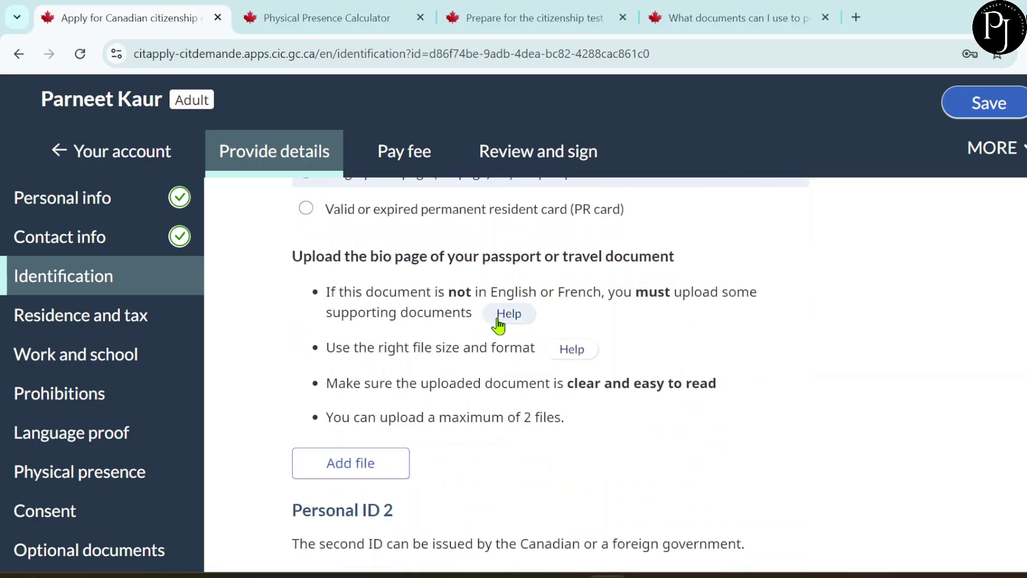
scroll(487, 402, "down", 1)
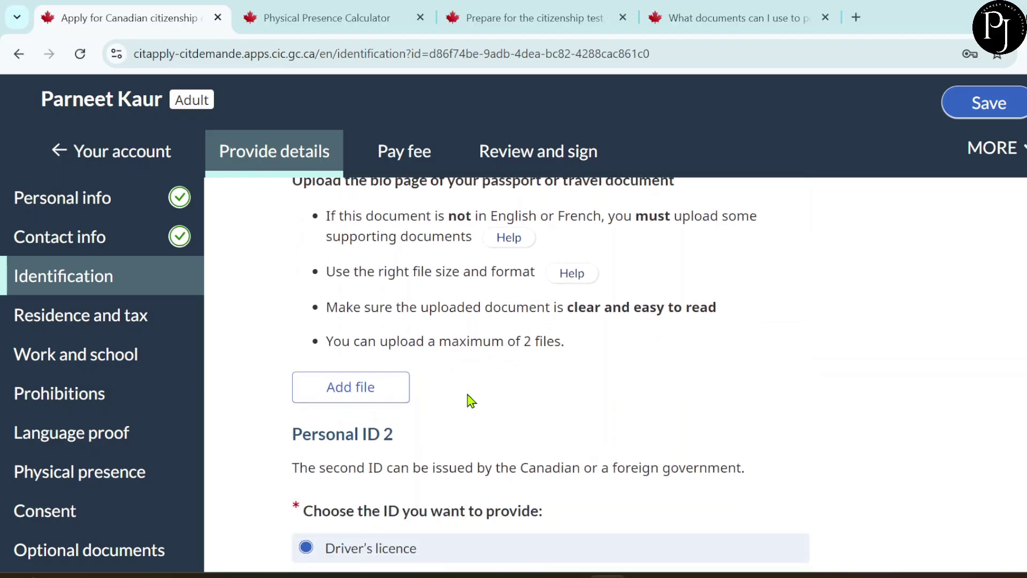
left_click(389, 394)
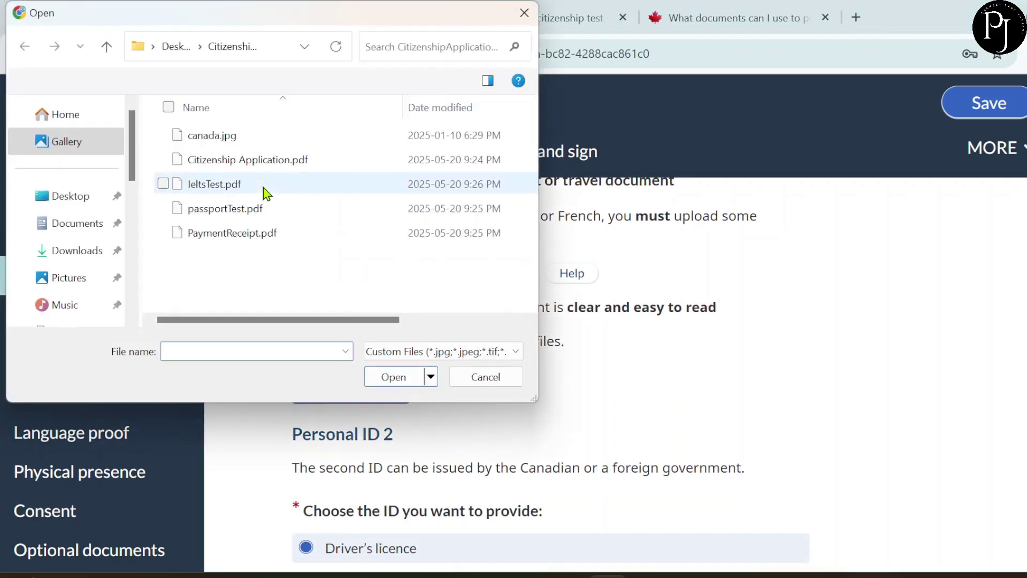
left_click(266, 207)
left_click(403, 377)
scroll(551, 395, "down", 4)
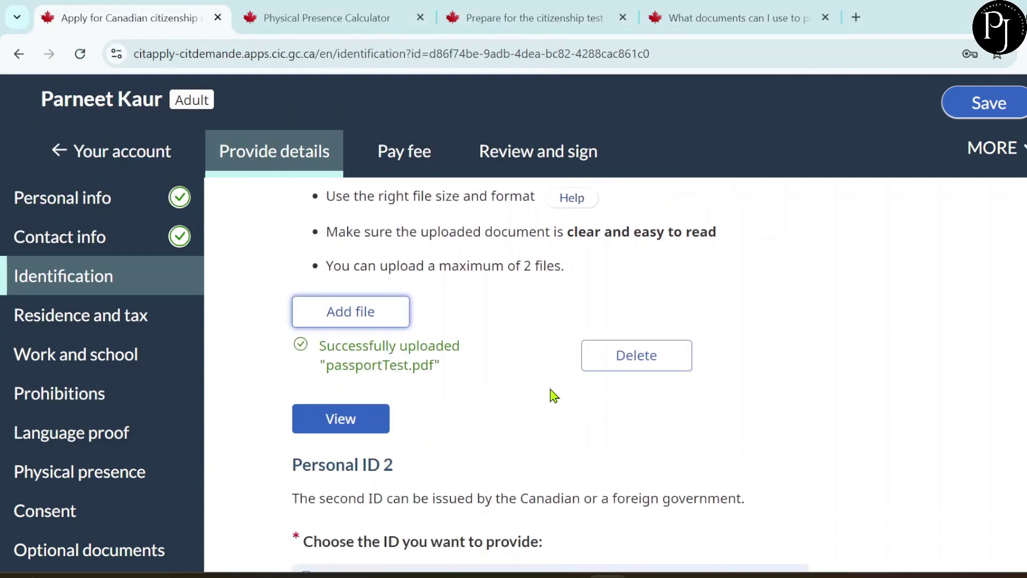
scroll(554, 396, "down", 2)
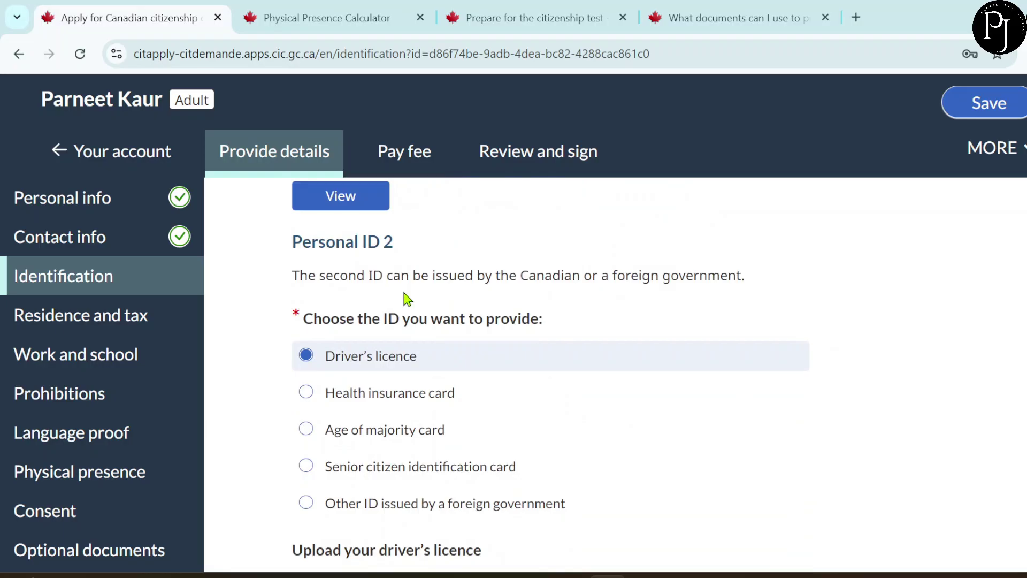
- Upload canada.jpg as the driver's licence and continue to Residence and tax
scroll(419, 390, "down", 1)
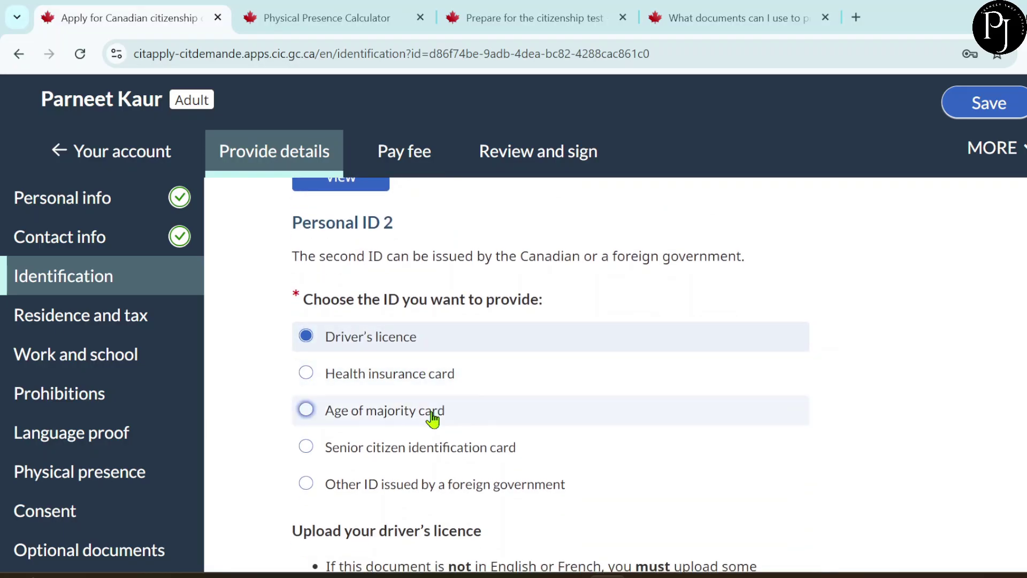
scroll(433, 418, "down", 5)
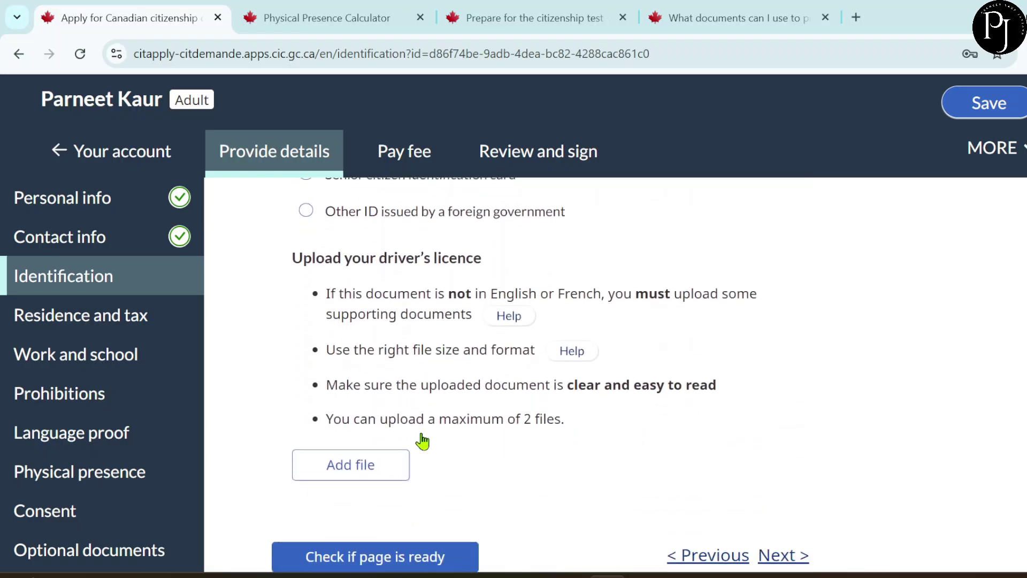
left_click(369, 465)
left_click(212, 135)
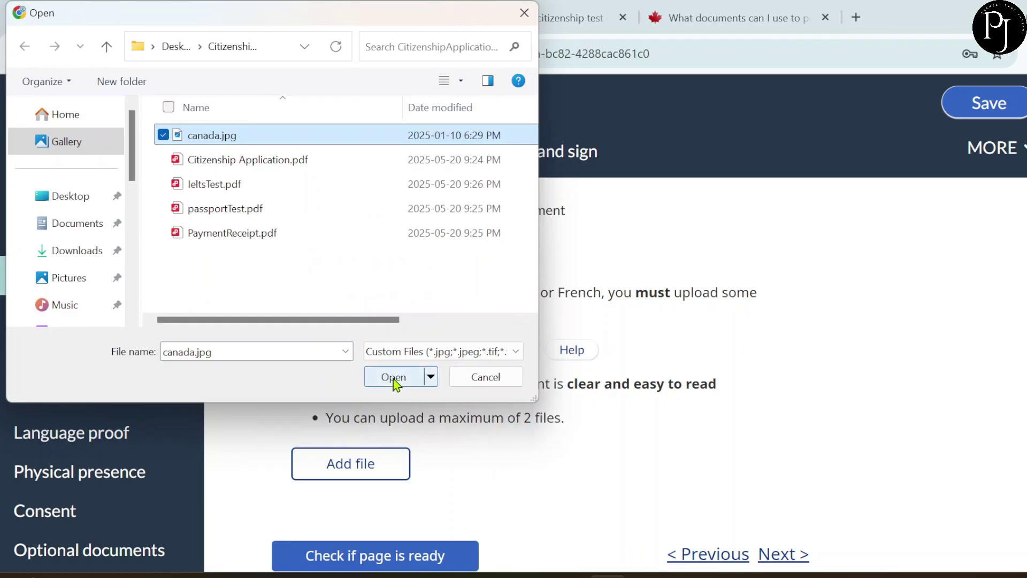
left_click(394, 376)
scroll(538, 436, "down", 2)
scroll(539, 437, "down", 2)
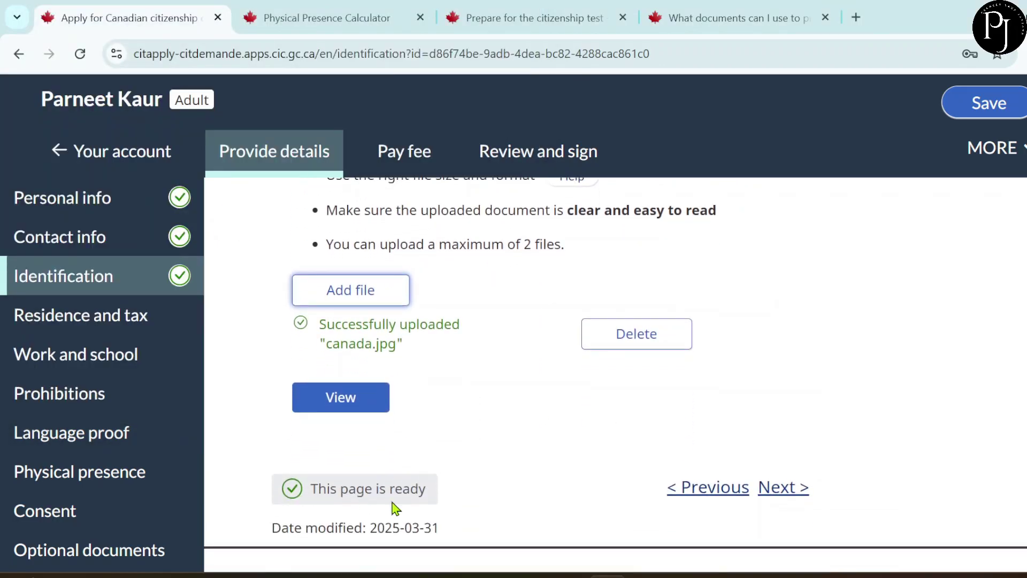
left_click(786, 498)
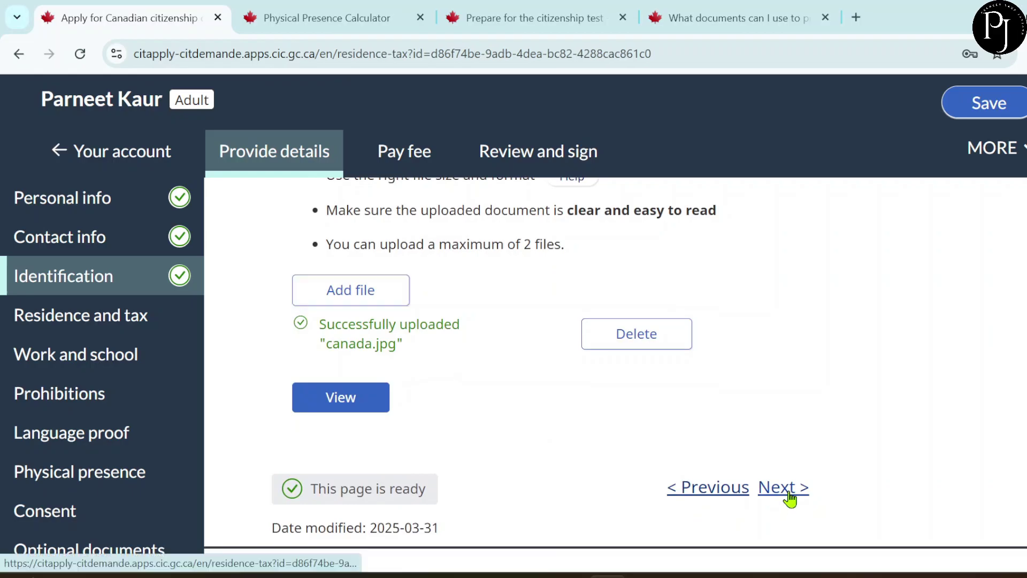
- Set the address From date to 1 March 2020
scroll(559, 401, "down", 1)
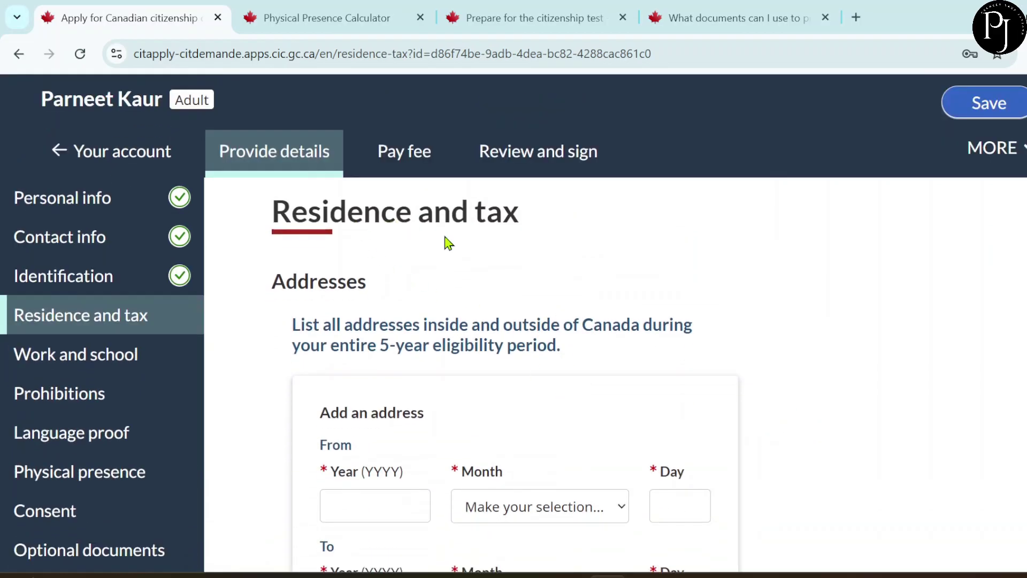
scroll(542, 276, "down", 3)
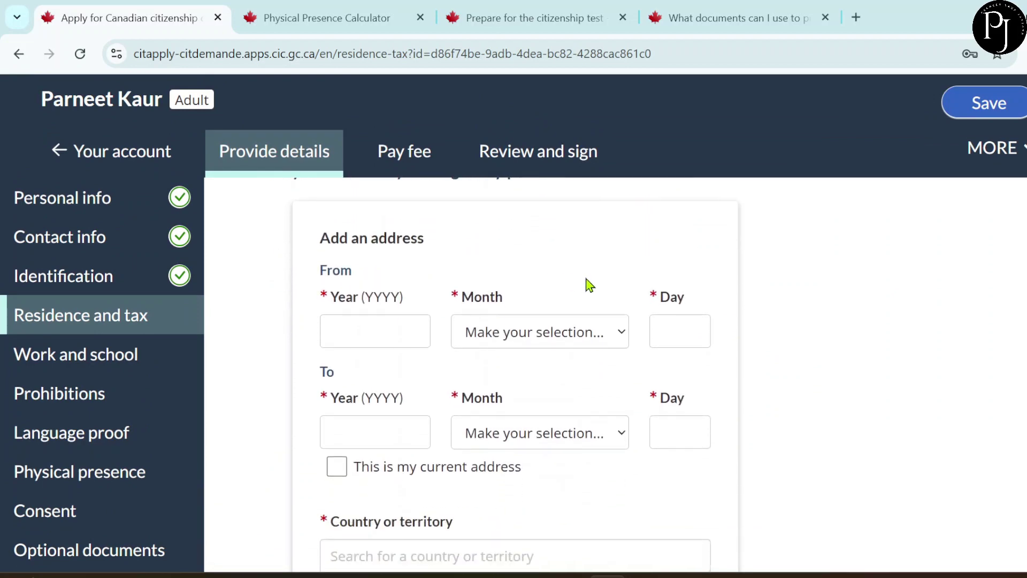
scroll(589, 284, "up", 1)
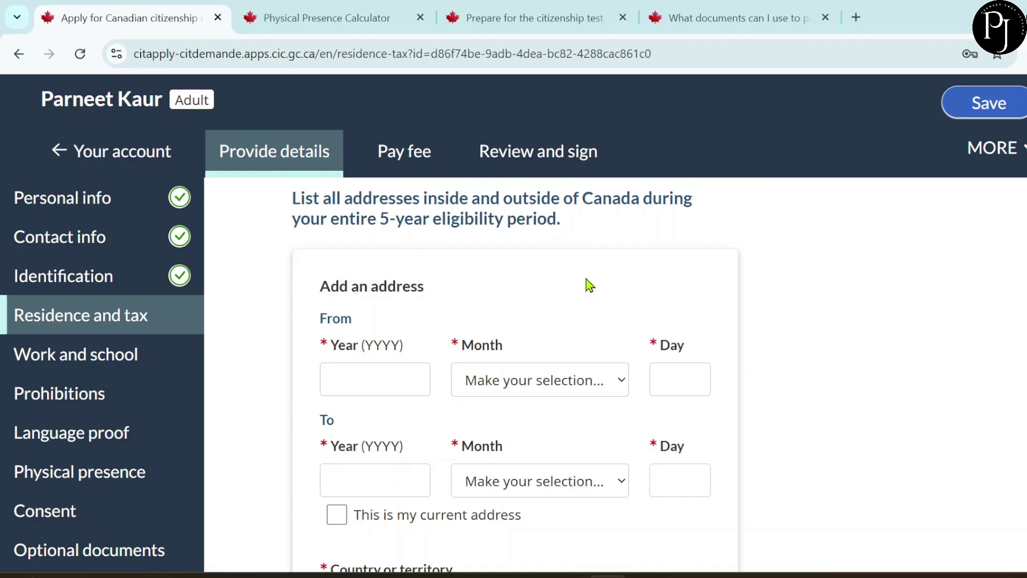
scroll(588, 285, "down", 1)
left_click(673, 348)
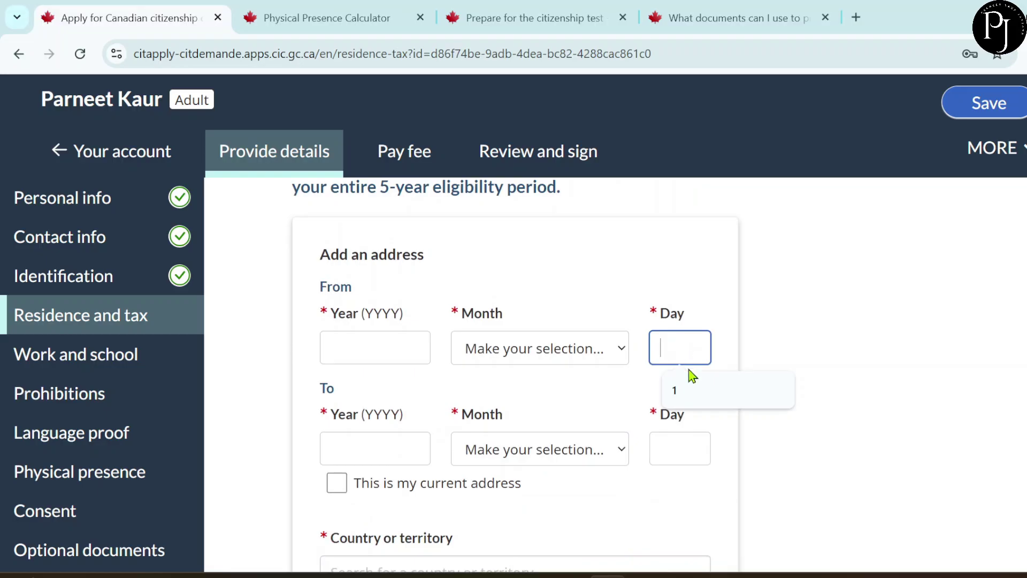
left_click(691, 390)
left_click(561, 354)
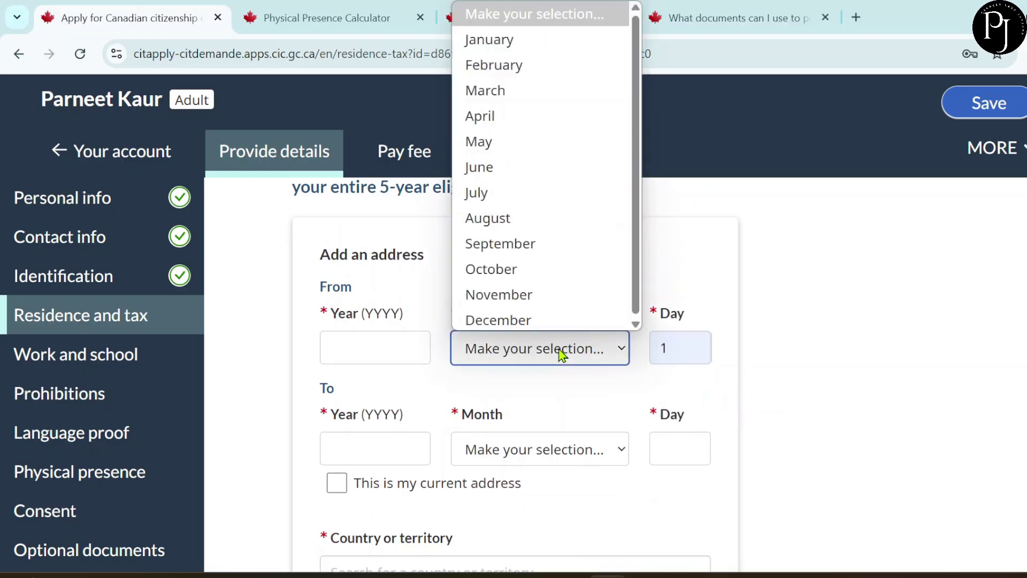
left_click(498, 89)
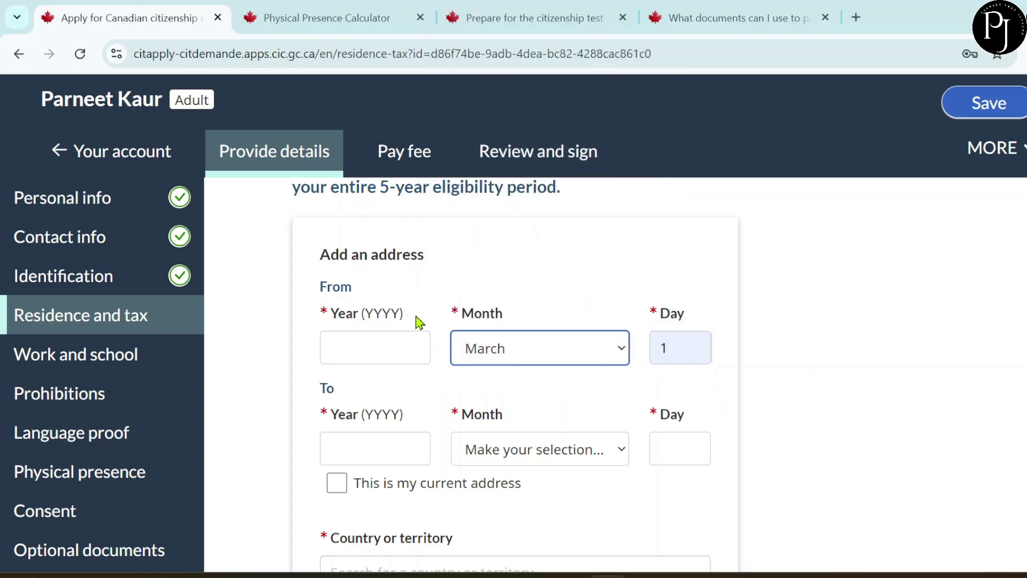
left_click(382, 338)
left_click(385, 390)
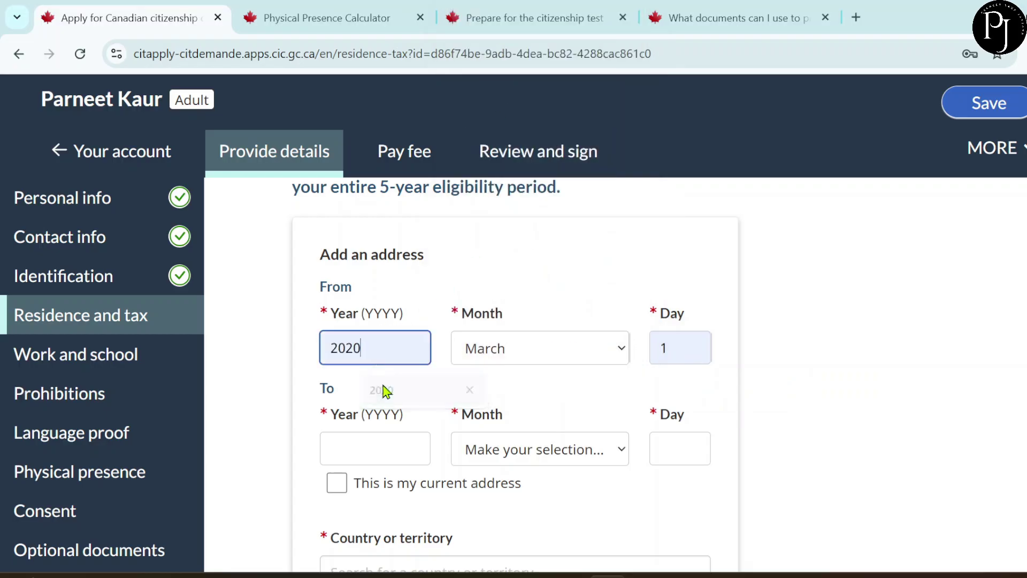
- Set the address To date to 30 April 2020
scroll(373, 355, "down", 1)
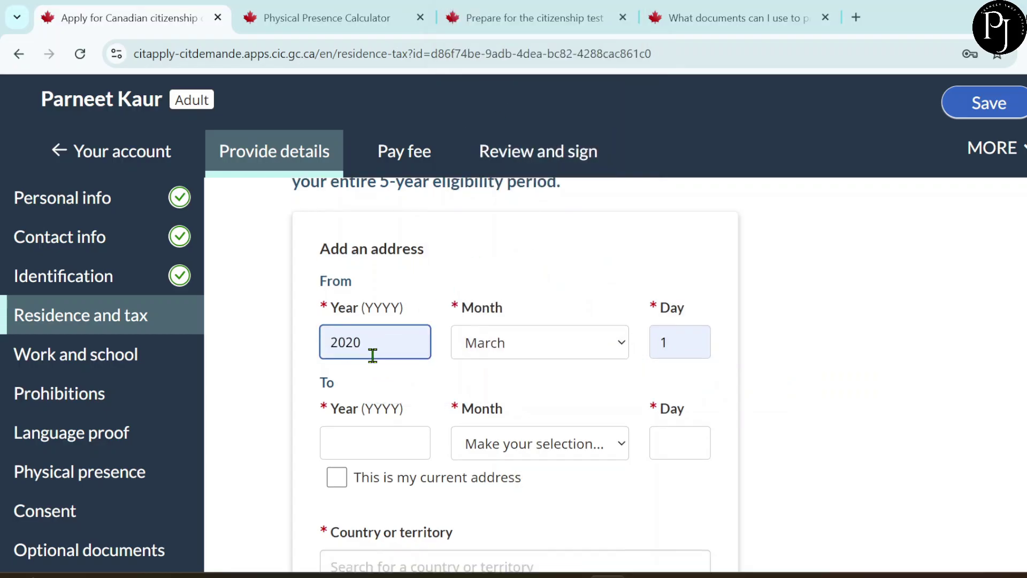
scroll(373, 356, "down", 1)
left_click(680, 357)
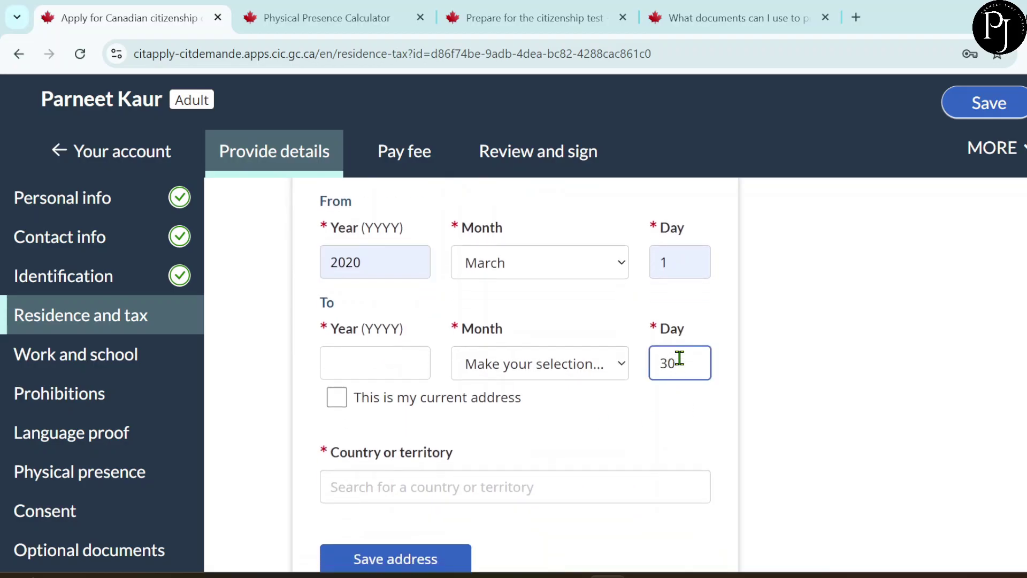
left_click(539, 373)
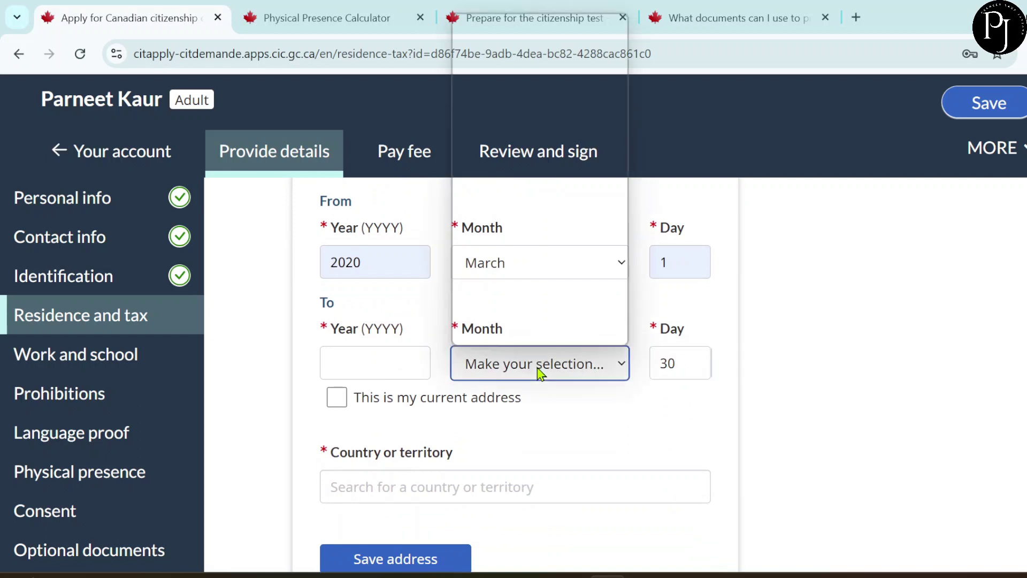
left_click(489, 134)
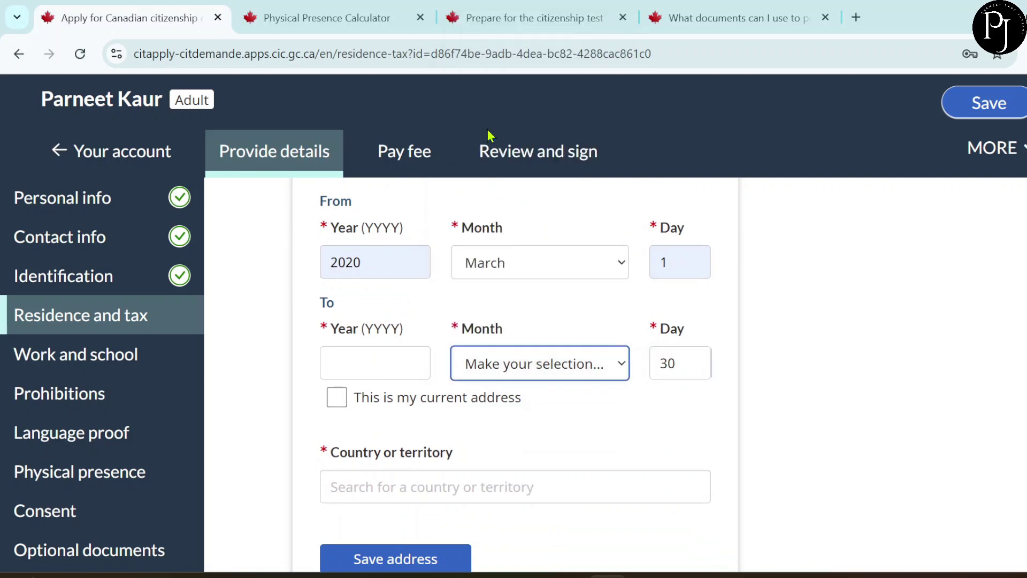
left_click(352, 360)
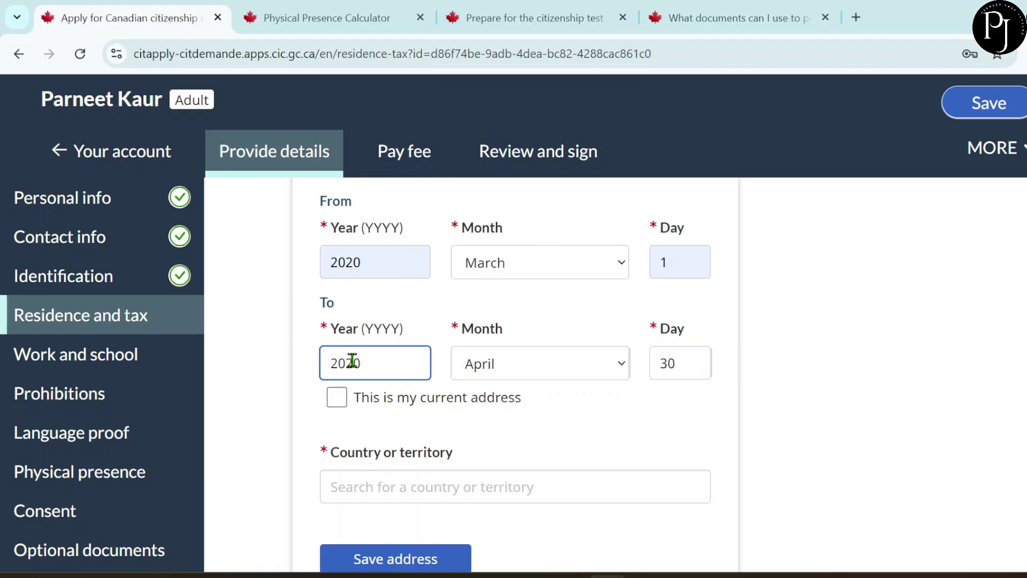
scroll(377, 449, "down", 1)
- Choose Canada, pick the suggested street address, and save the address
left_click(359, 458)
type("c")
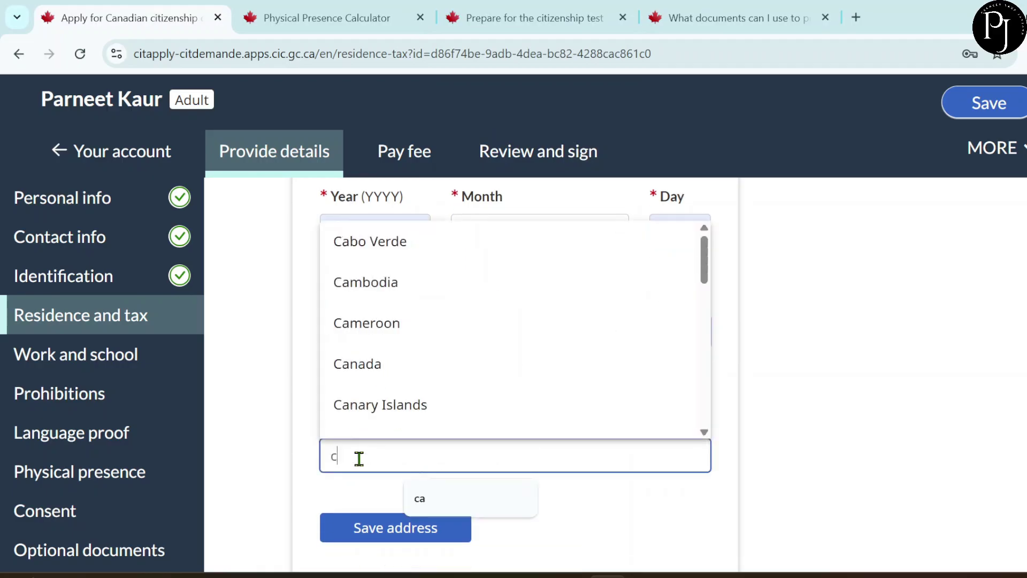
left_click(381, 368)
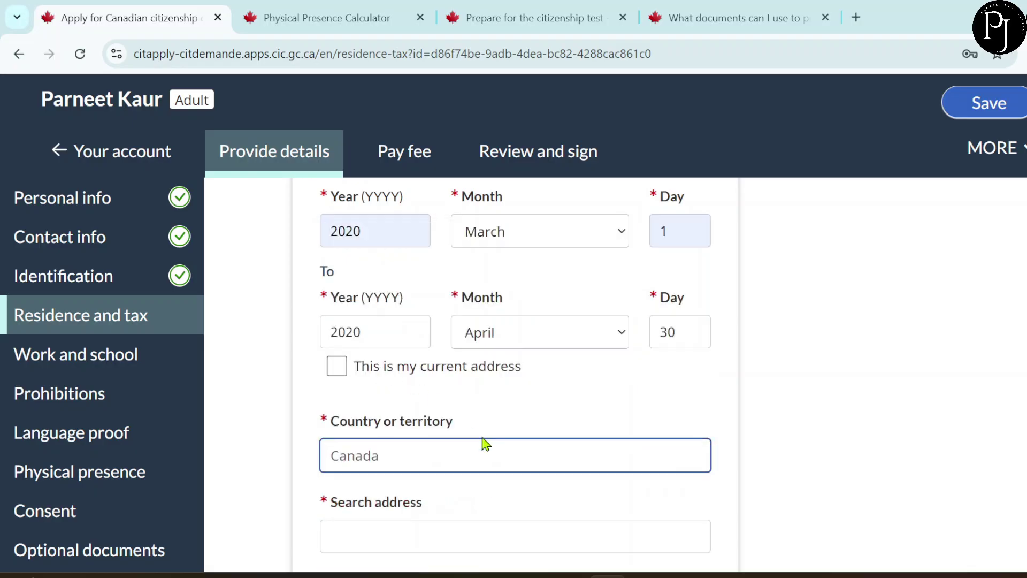
scroll(484, 444, "down", 6)
scroll(484, 444, "up", 3)
scroll(440, 380, "down", 1)
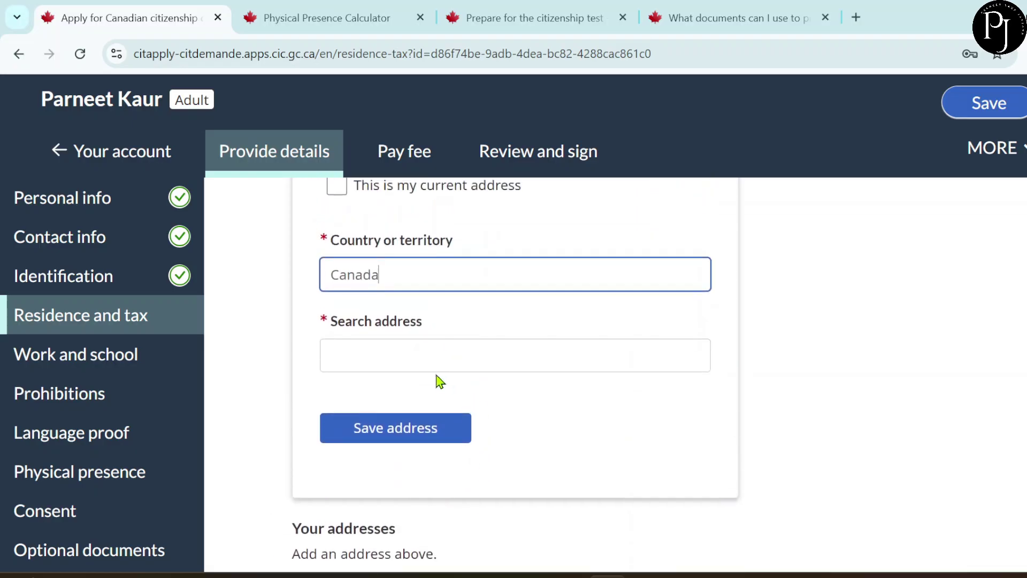
left_click(405, 353)
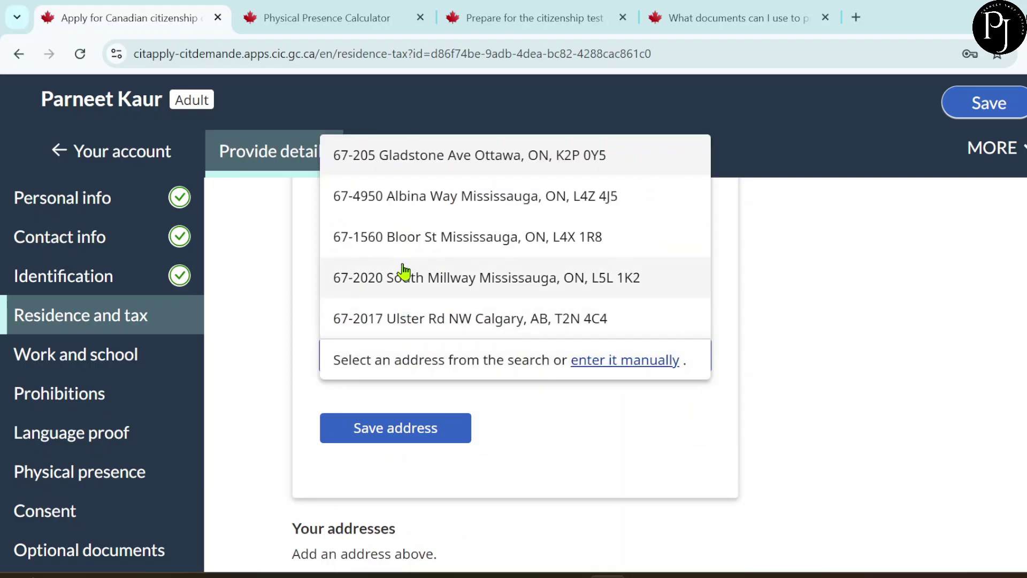
left_click(396, 237)
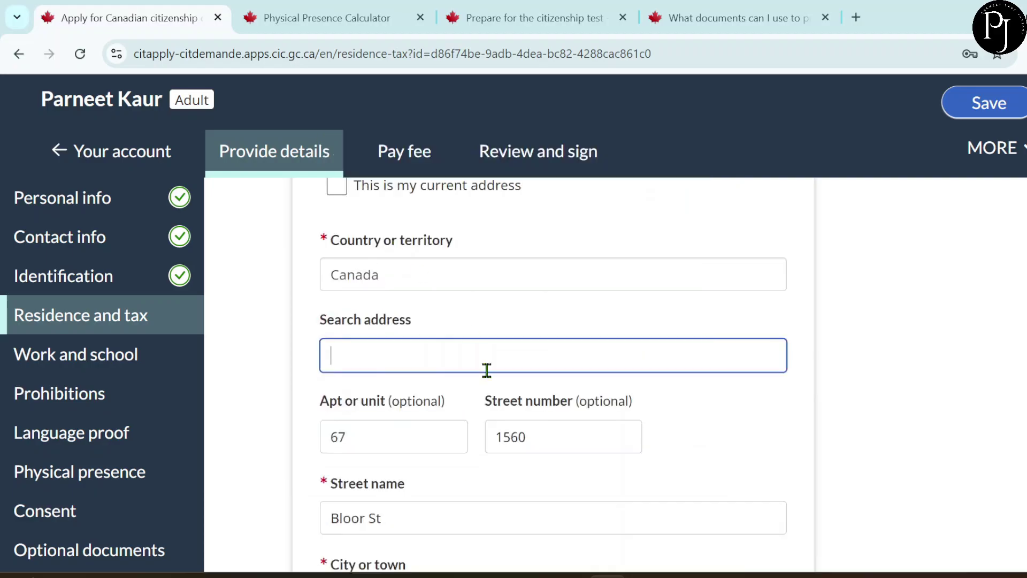
scroll(495, 409, "down", 6)
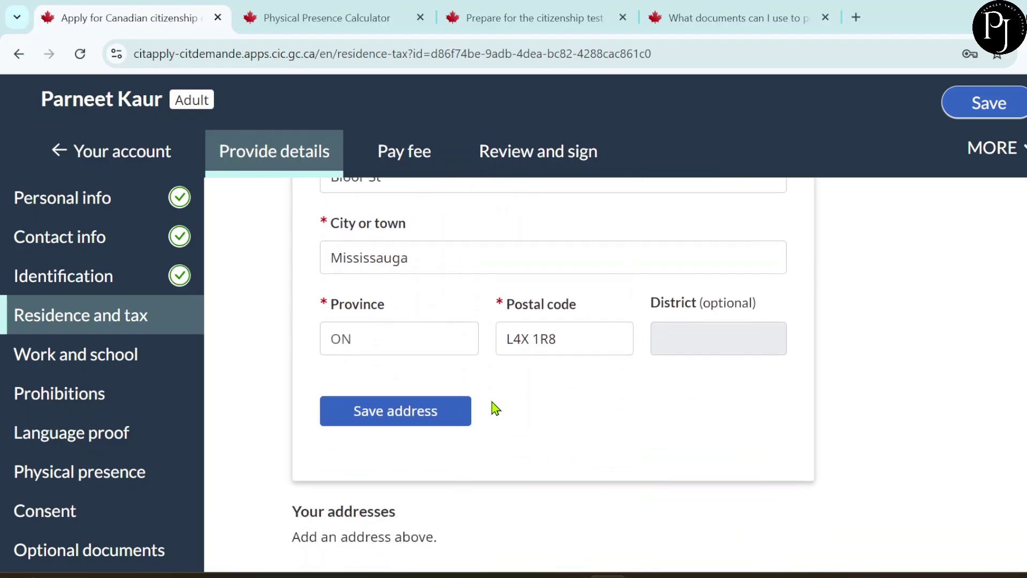
left_click(435, 389)
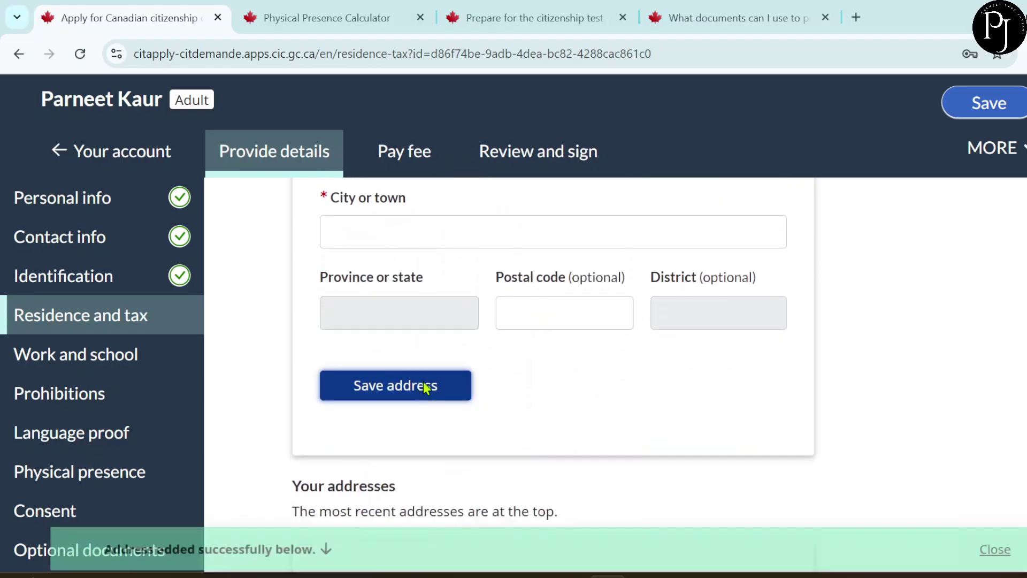
- Set the new address start date to 1 May 2020 and mark it current
scroll(474, 408, "up", 2)
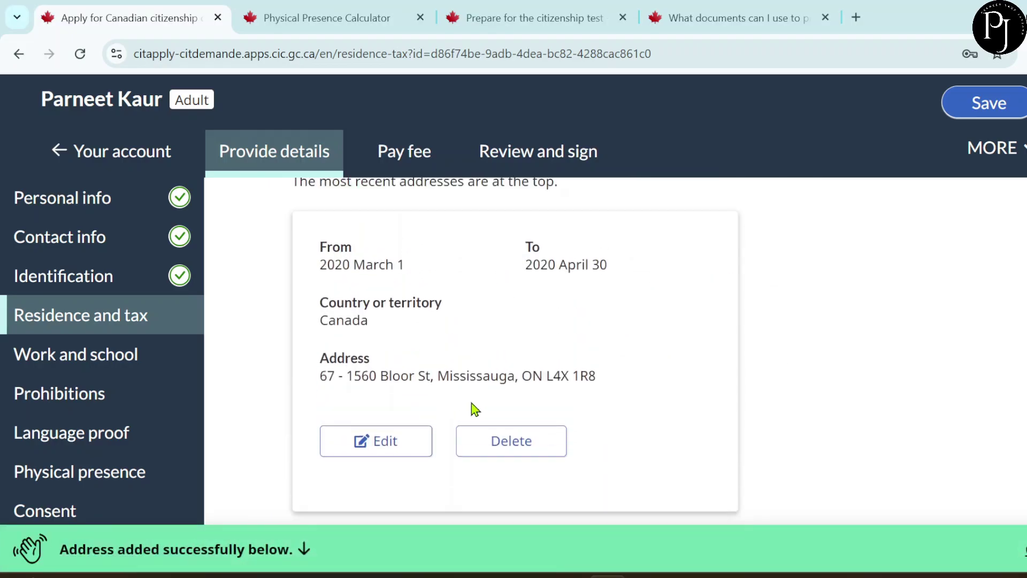
scroll(474, 408, "up", 5)
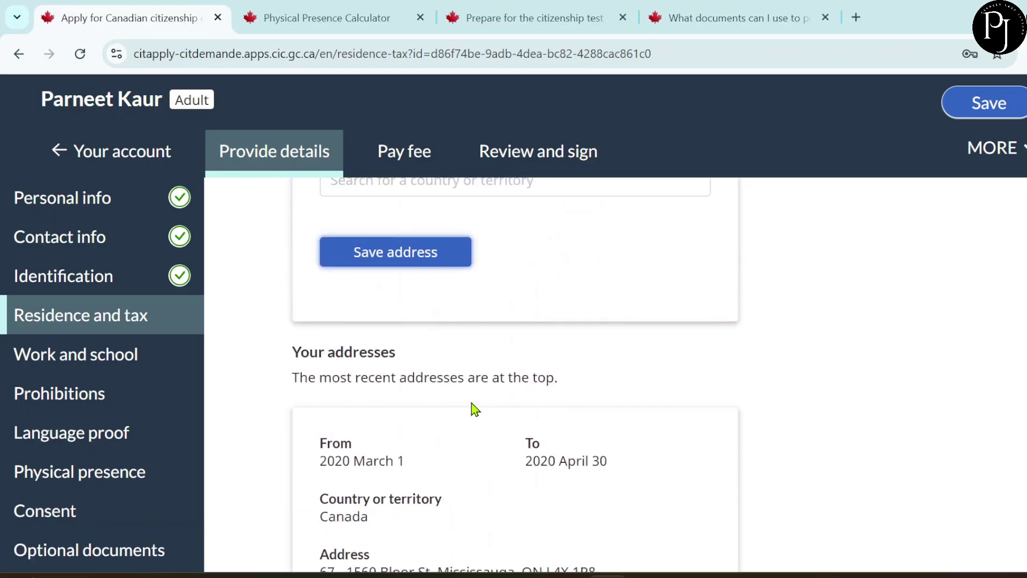
scroll(474, 408, "down", 2)
scroll(473, 408, "up", 8)
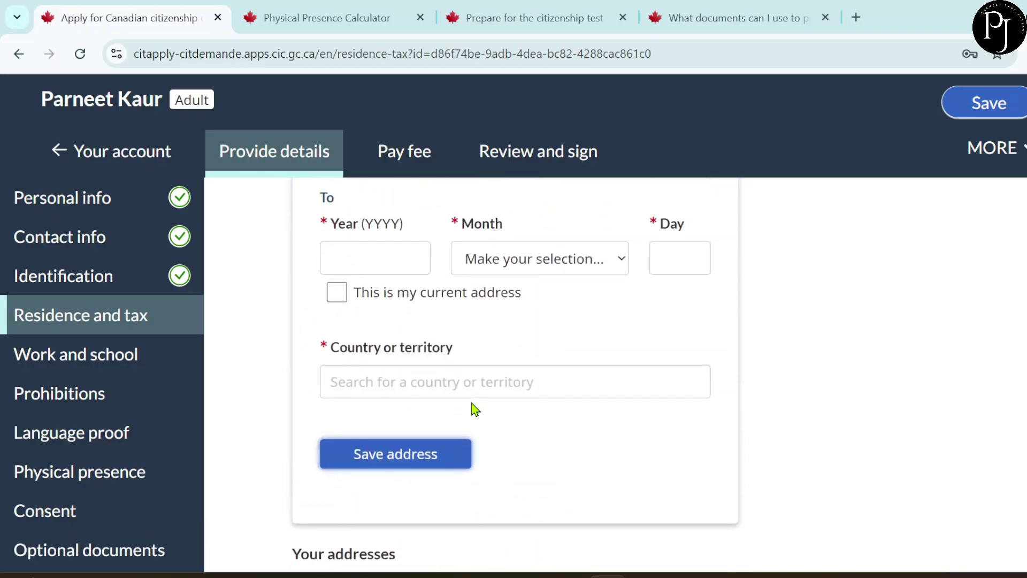
scroll(473, 408, "up", 4)
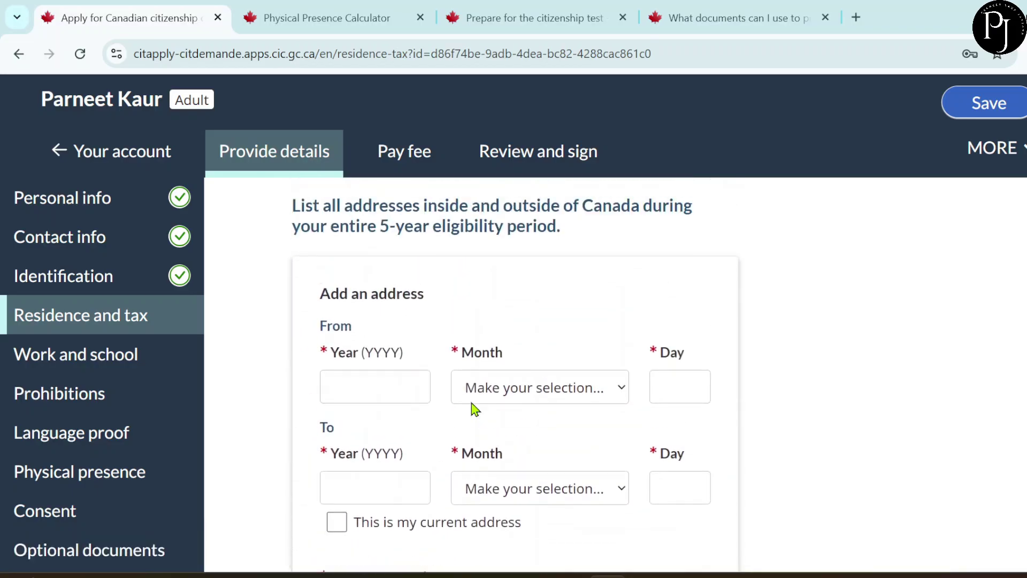
left_click(685, 381)
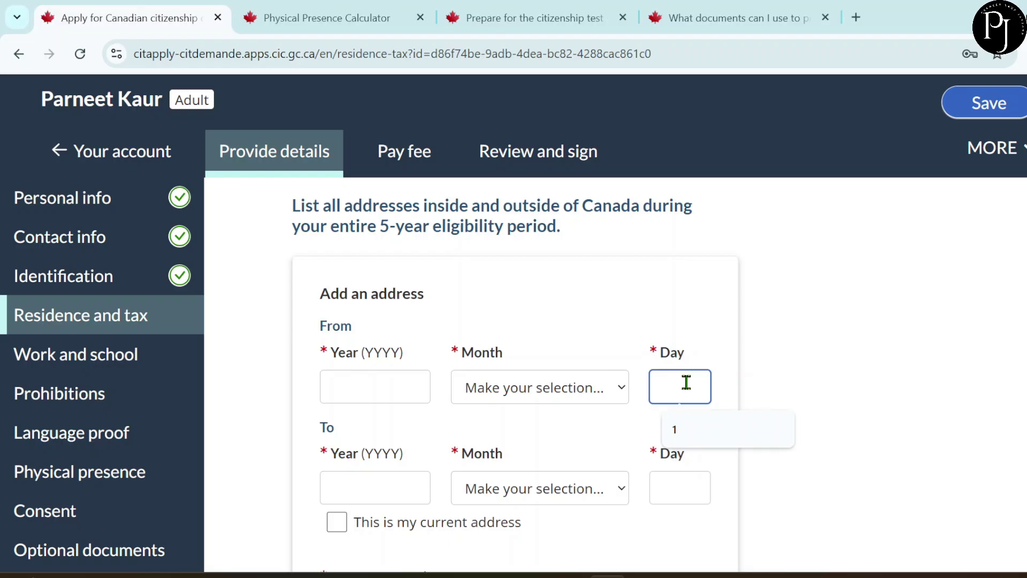
scroll(687, 382, "down", 1)
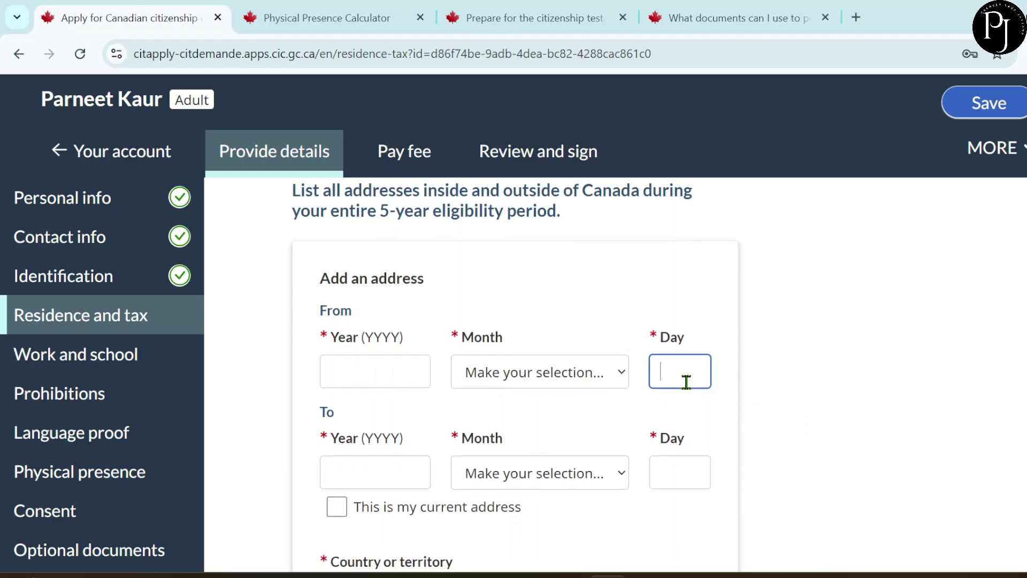
left_click(551, 383)
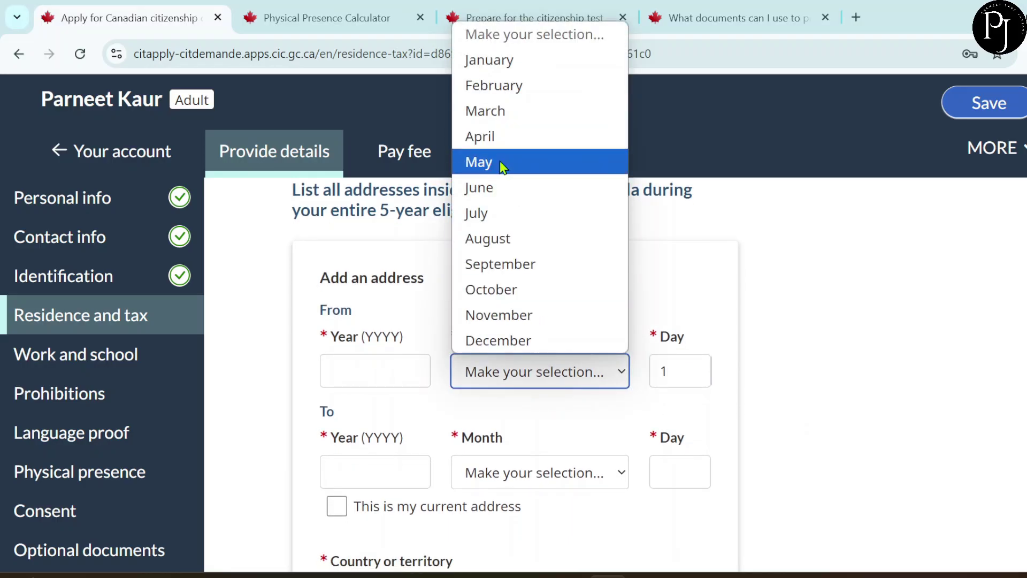
left_click(499, 162)
left_click(342, 375)
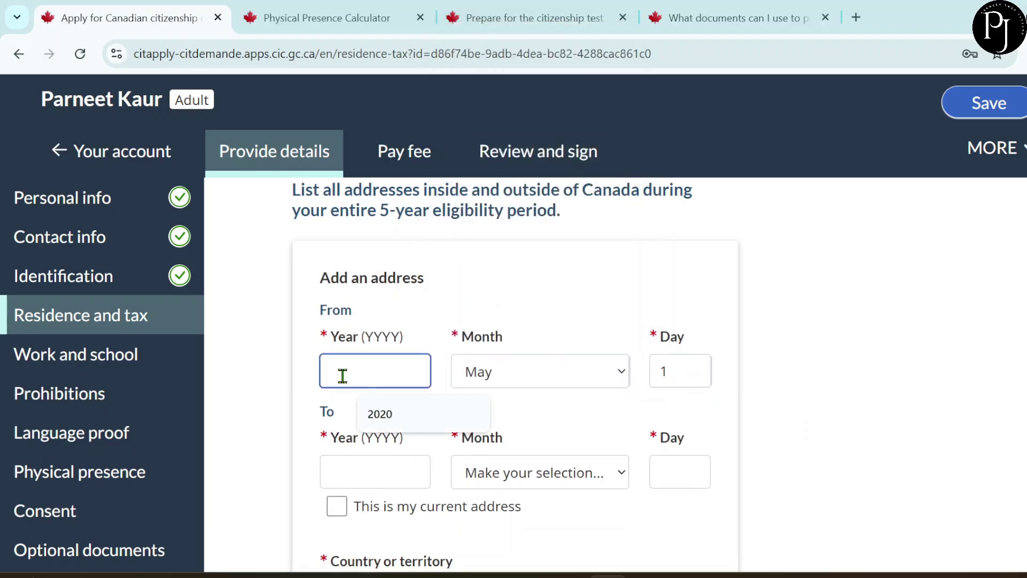
type("2020")
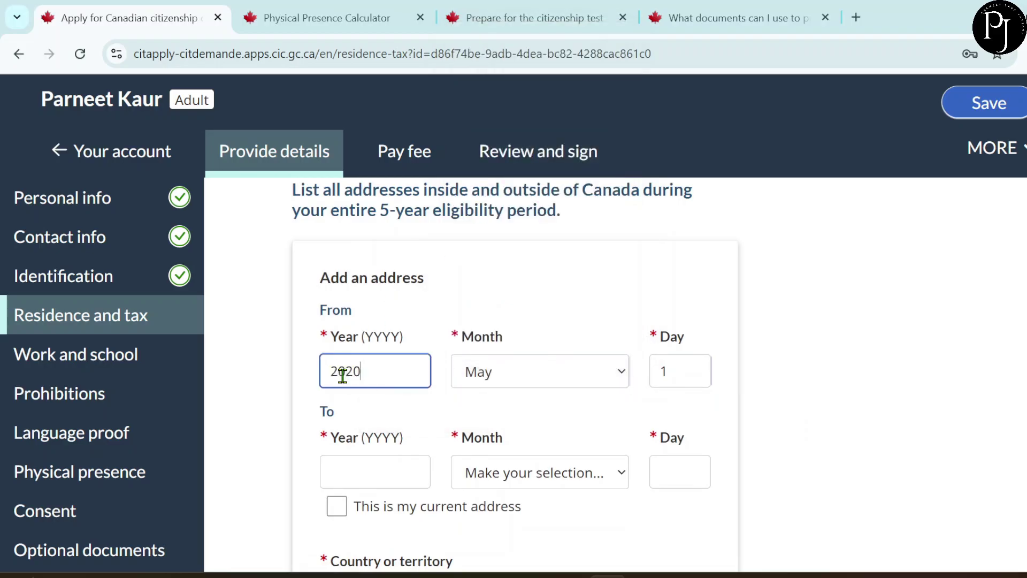
left_click(339, 511)
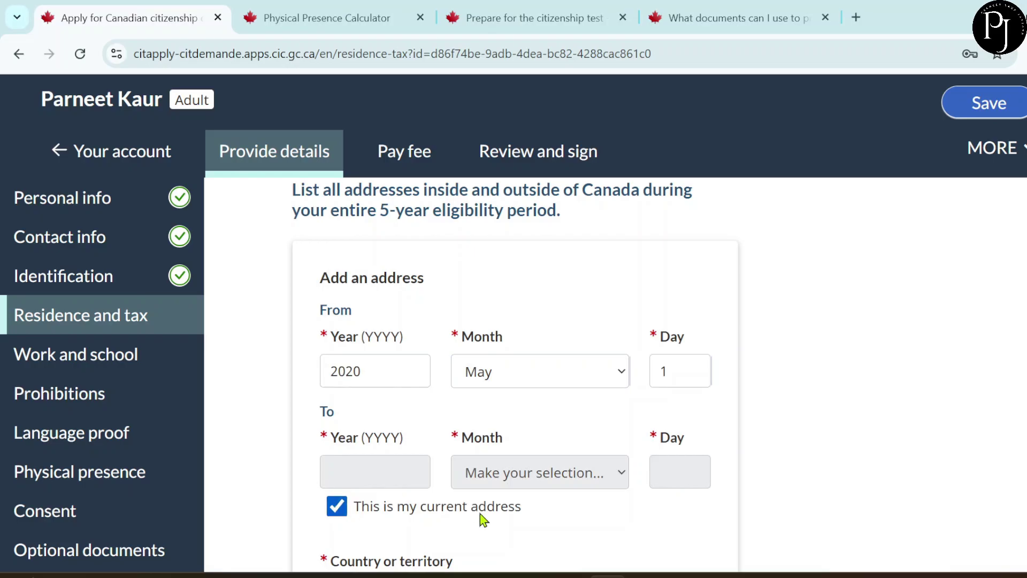
- Choose Canada, select the matching address suggestion, and save it
scroll(482, 518, "down", 5)
left_click(365, 319)
type("c")
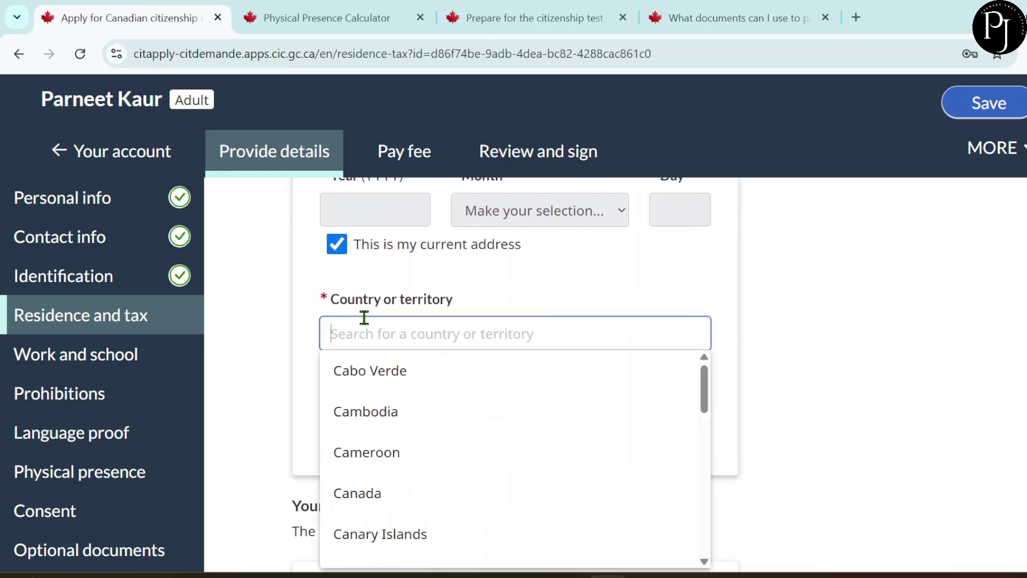
left_click(367, 491)
left_click(398, 408)
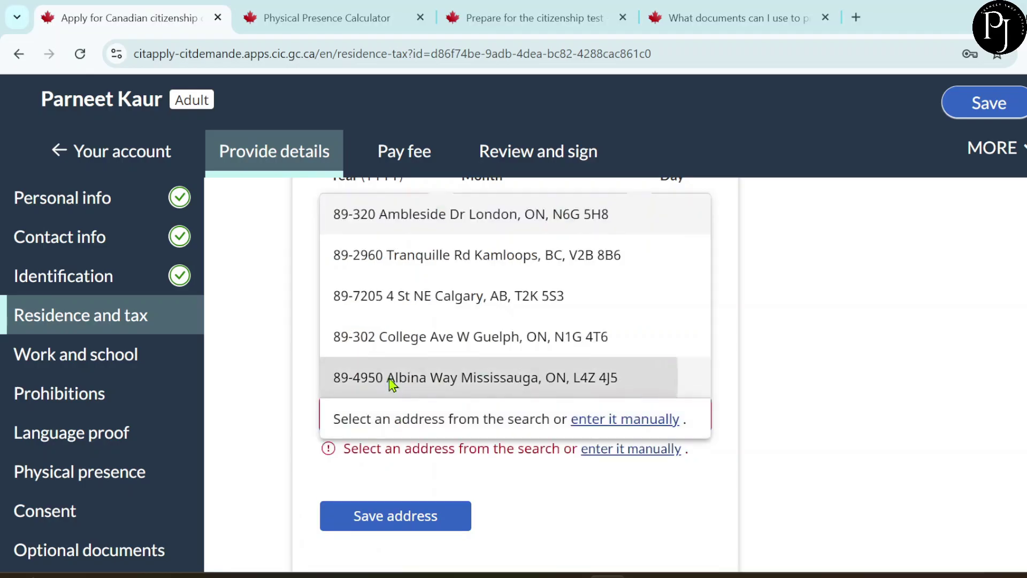
left_click(390, 384)
scroll(509, 415, "down", 7)
scroll(509, 415, "down", 4)
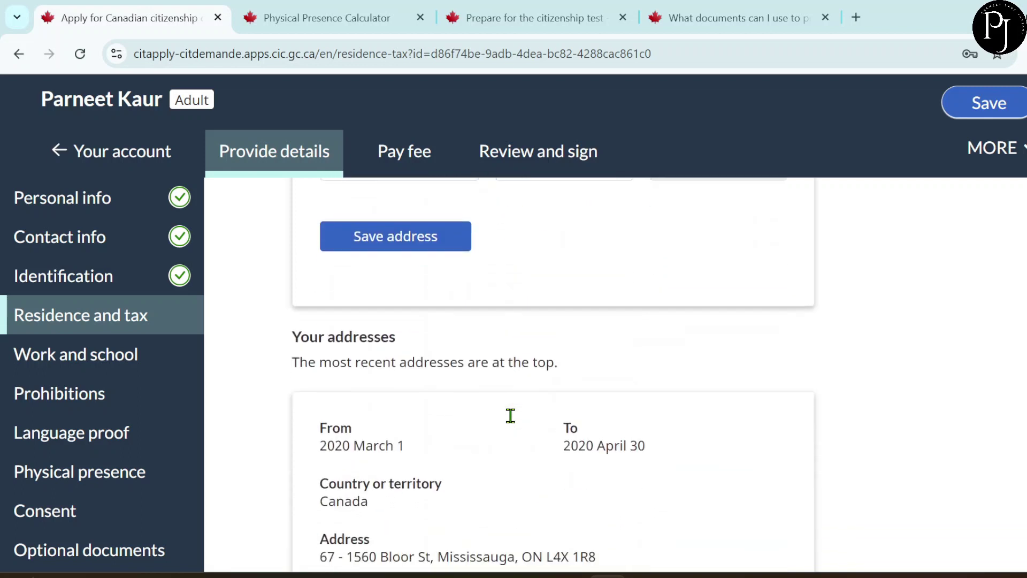
scroll(484, 385, "up", 1)
left_click(383, 313)
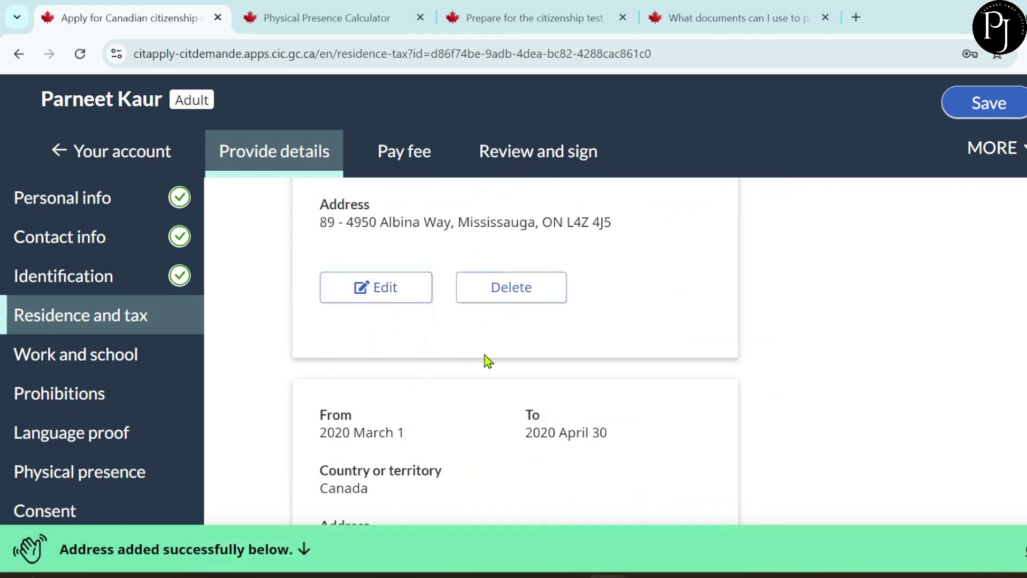
- Scroll the Residence and tax page down to the Police certificates 183-days question
scroll(488, 361, "down", 2)
scroll(487, 361, "down", 2)
scroll(488, 361, "down", 4)
scroll(484, 355, "up", 4)
scroll(484, 353, "up", 2)
scroll(487, 361, "up", 3)
scroll(488, 361, "up", 3)
scroll(488, 361, "down", 7)
scroll(488, 361, "down", 3)
scroll(488, 362, "down", 3)
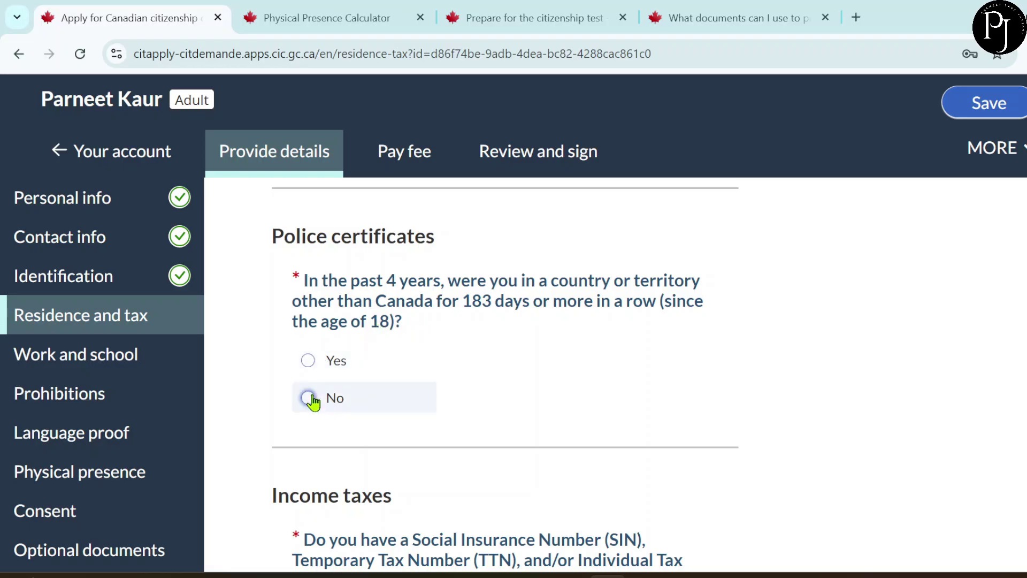
scroll(516, 425, "down", 1)
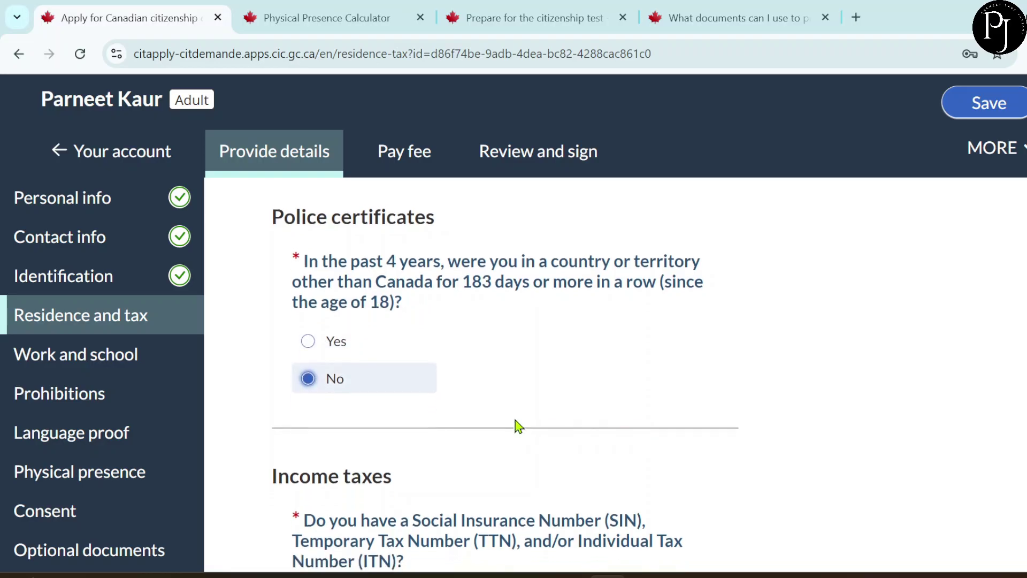
scroll(515, 424, "down", 3)
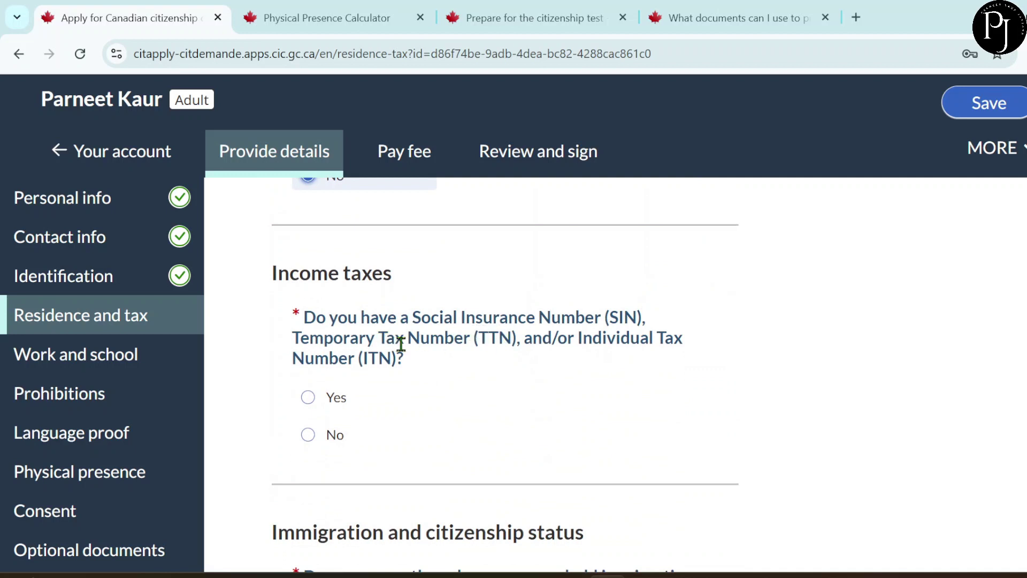
- Answer Yes to having a SIN, TTN or ITN and enter the CRA tax number
left_click(307, 396)
scroll(485, 409, "down", 4)
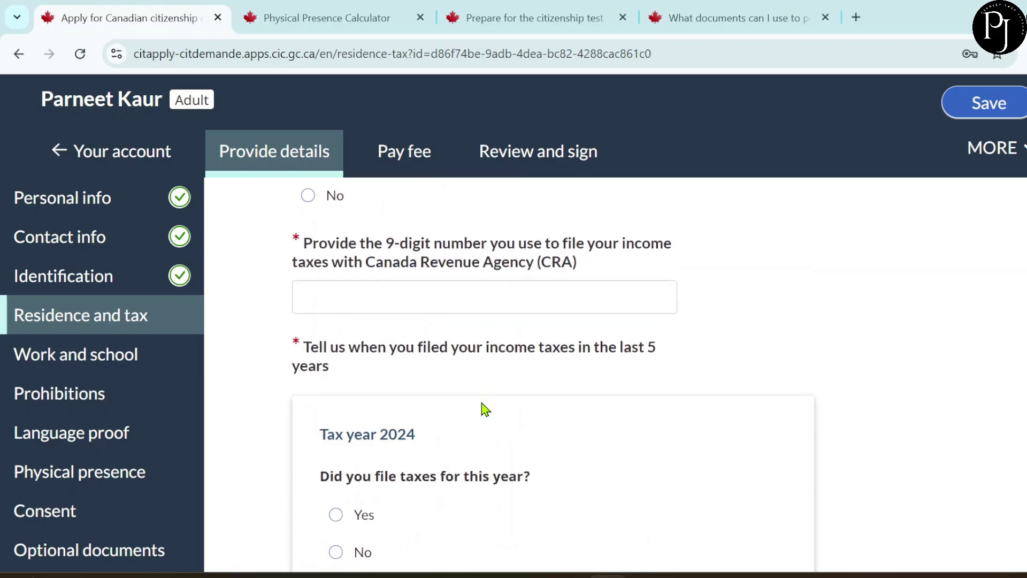
left_click(410, 294)
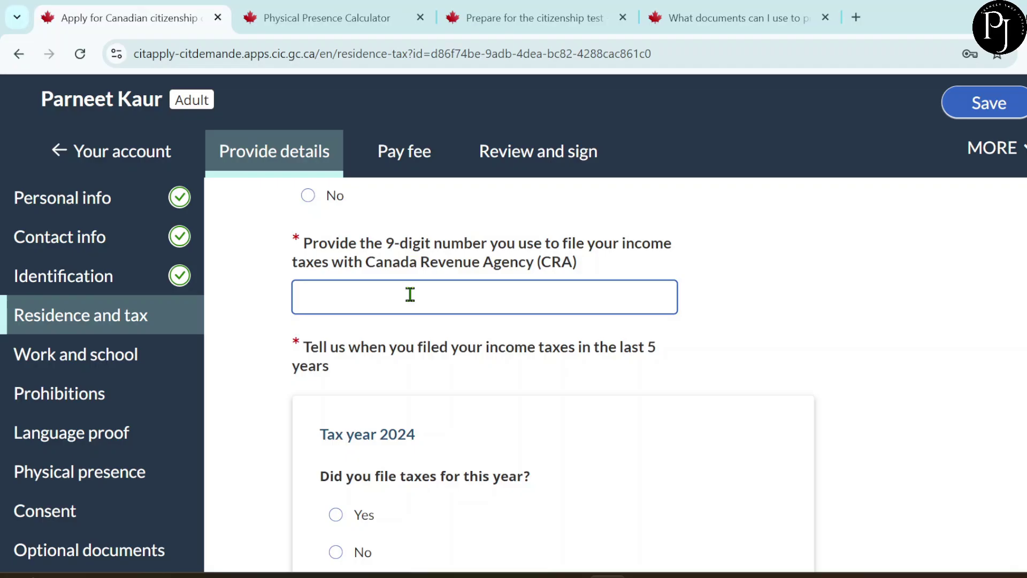
scroll(410, 295, "down", 2)
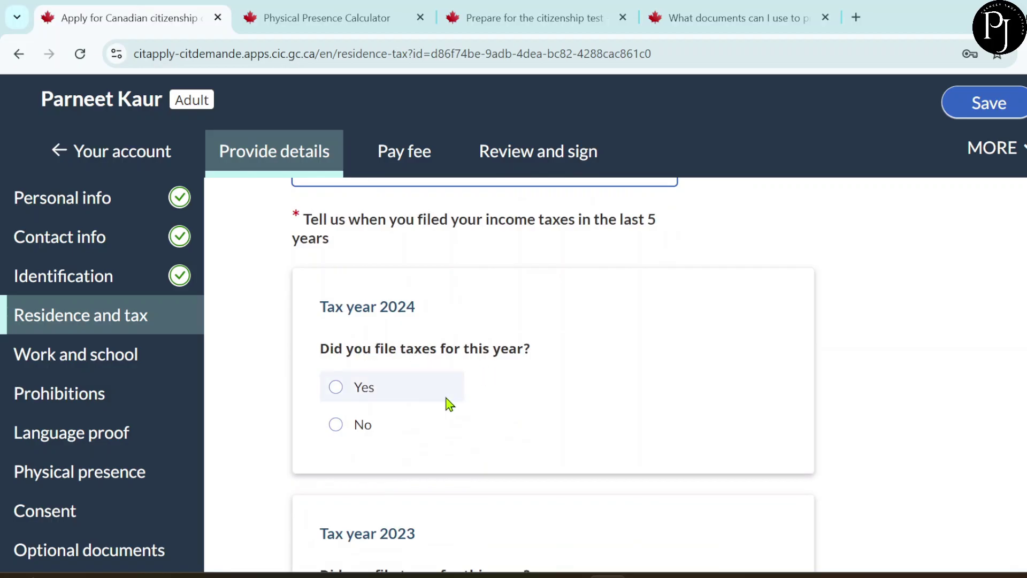
scroll(448, 404, "down", 1)
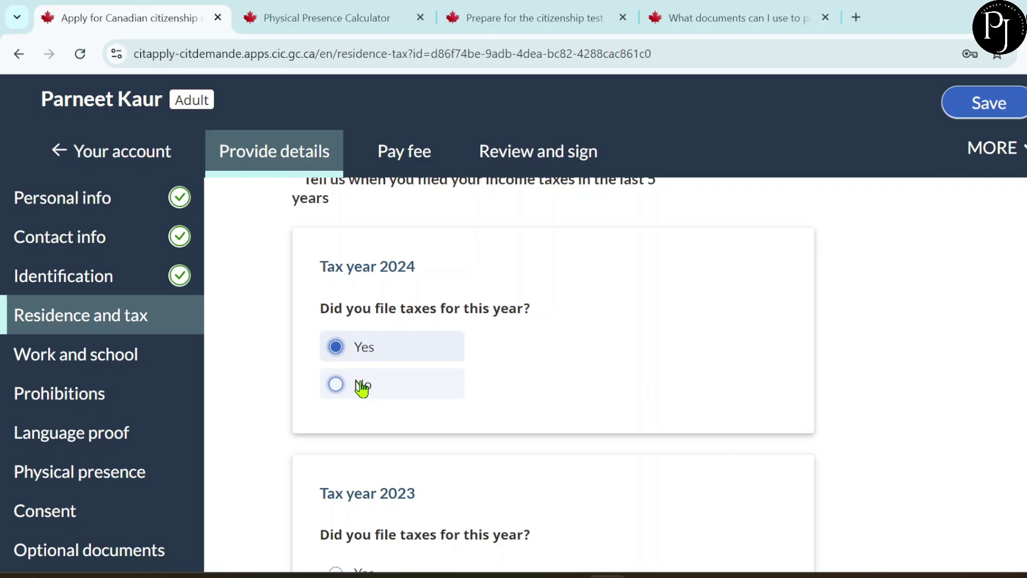
- Mark 2024 income taxes as not filed but required
left_click(362, 387)
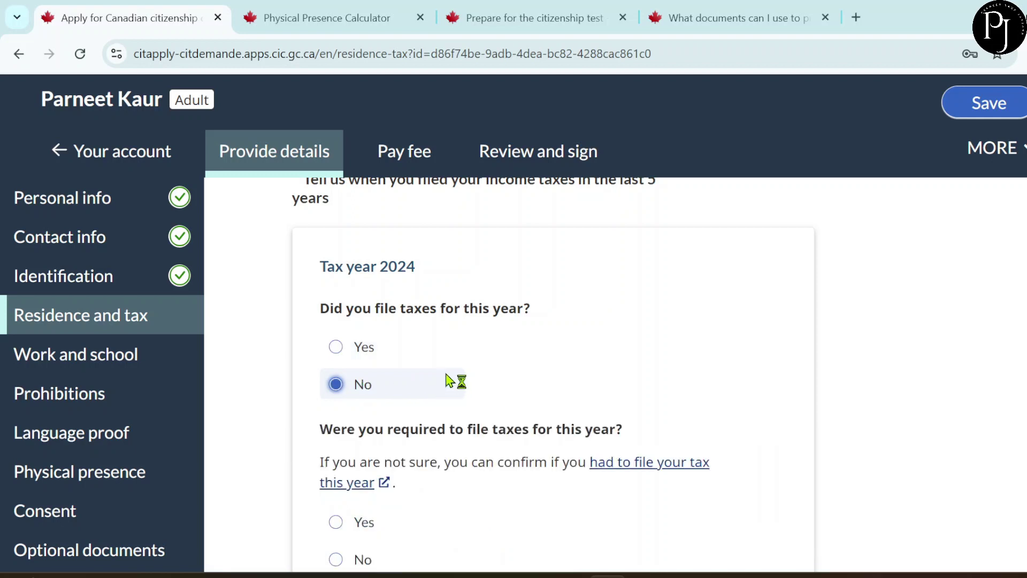
scroll(452, 382, "down", 2)
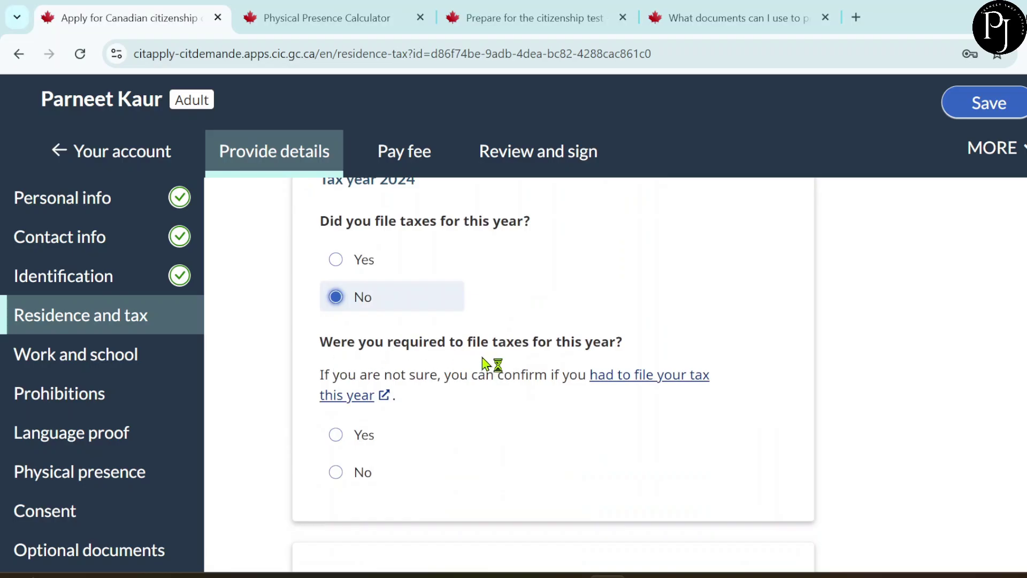
left_click(335, 436)
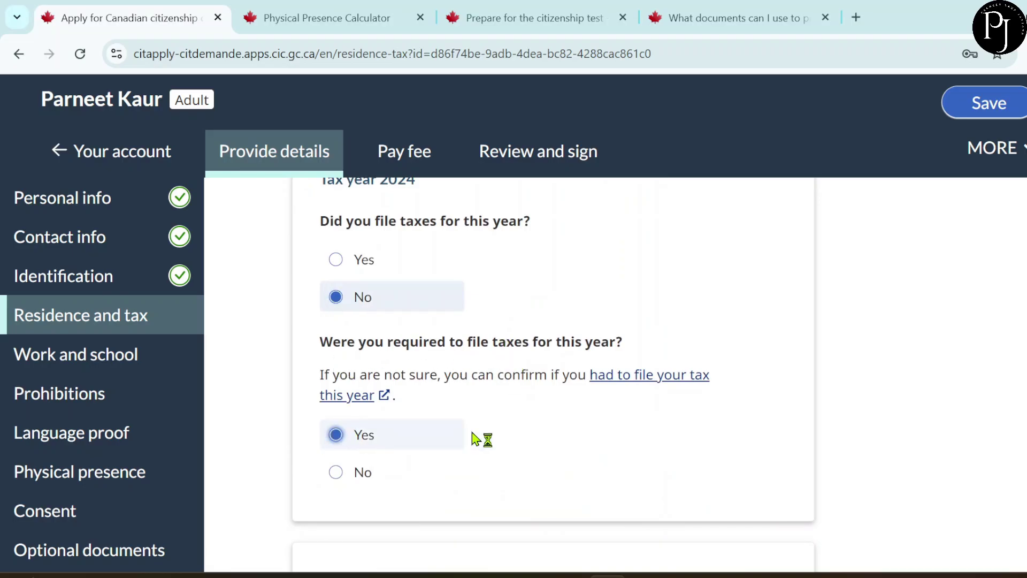
scroll(442, 435, "down", 5)
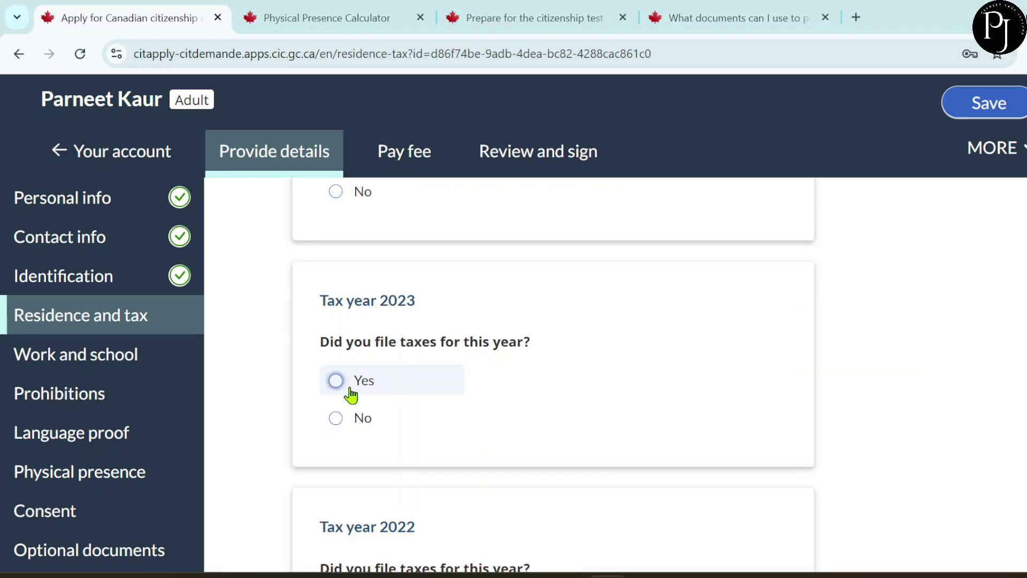
scroll(460, 416, "down", 3)
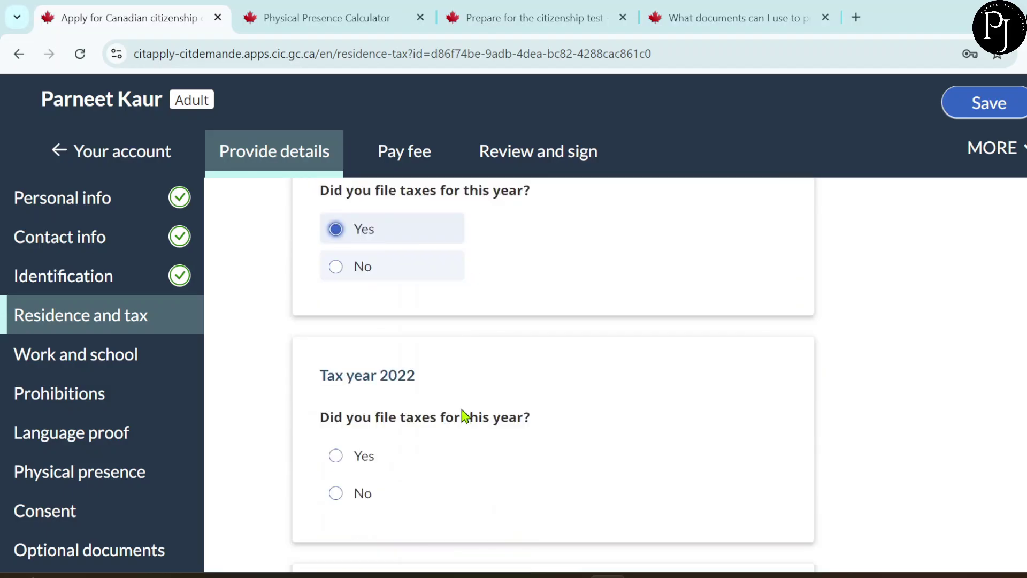
- Mark income taxes for 2022, 2021 and 2020 as filed
left_click(357, 439)
scroll(479, 454, "down", 3)
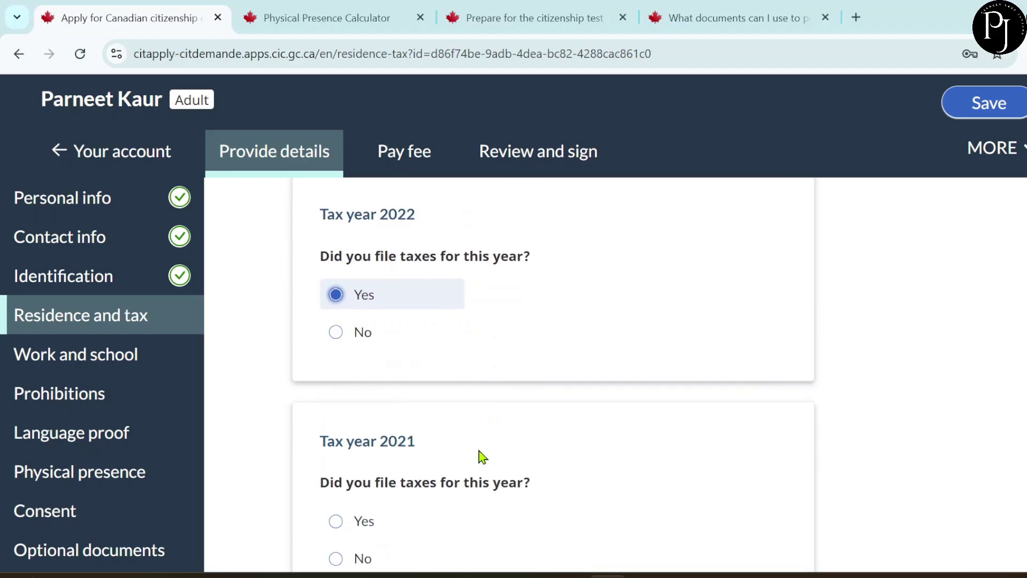
left_click(344, 502)
scroll(509, 424, "up", 2)
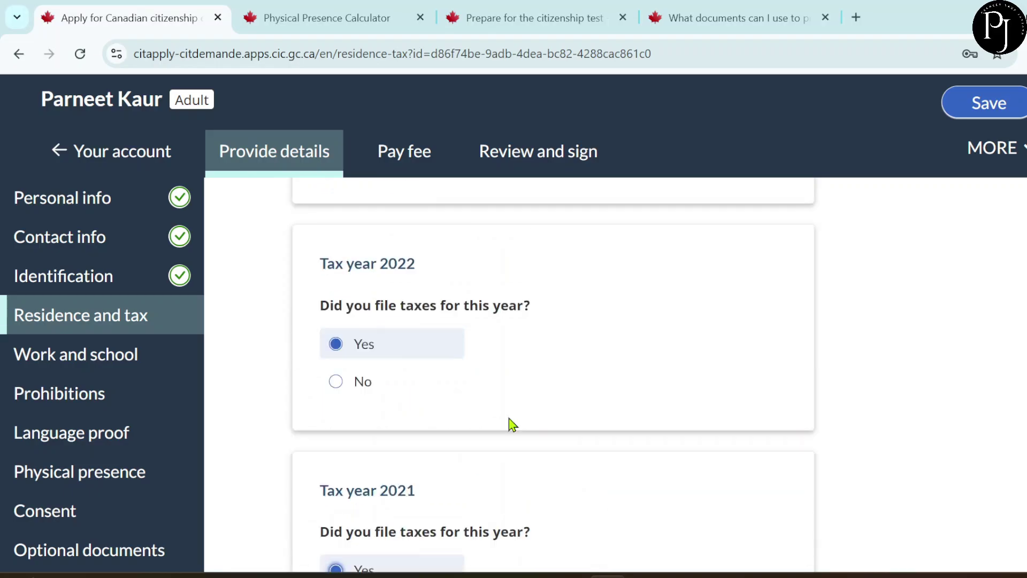
scroll(513, 424, "down", 1)
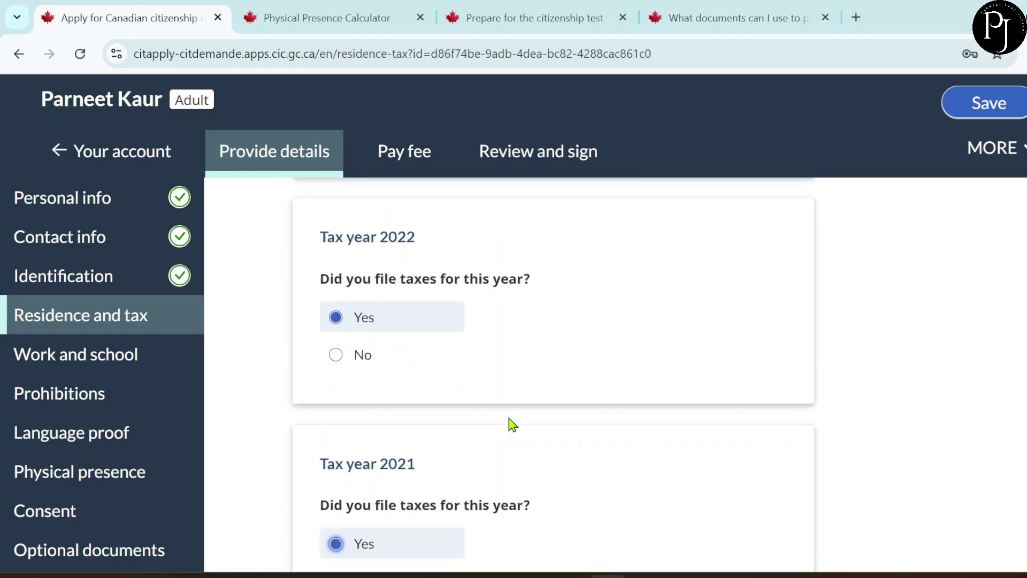
scroll(513, 424, "down", 2)
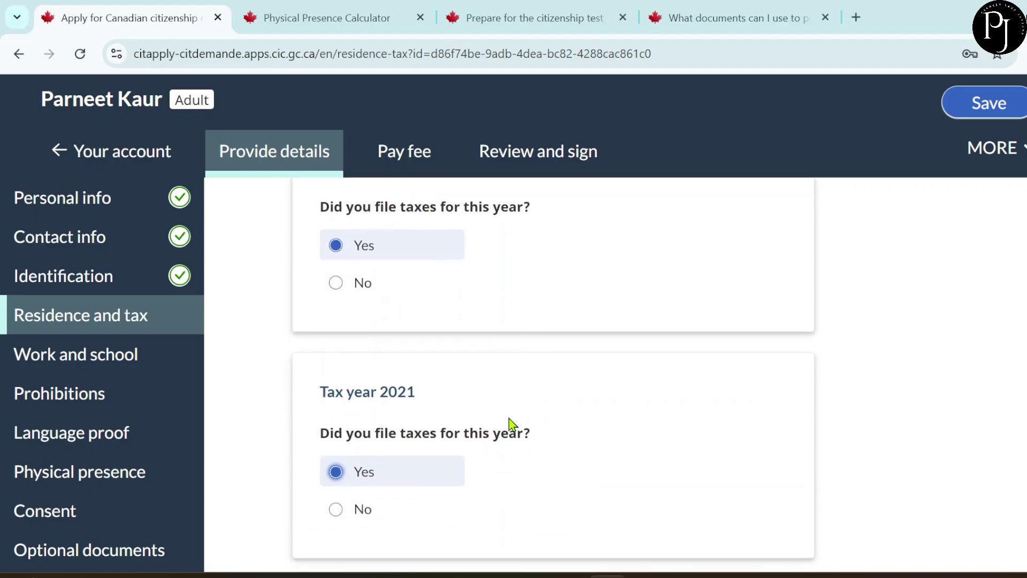
scroll(512, 423, "down", 5)
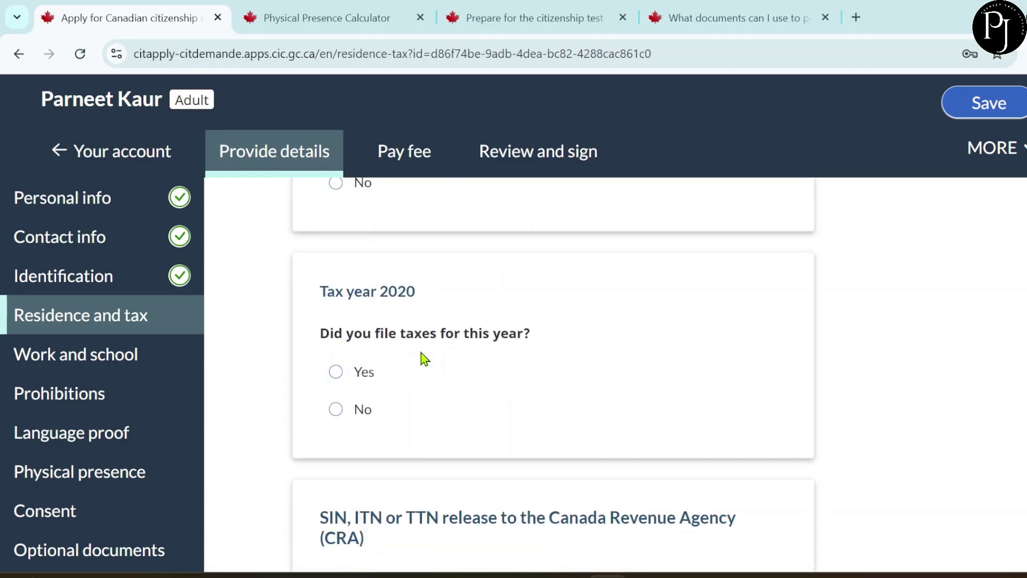
left_click(370, 375)
- Scroll through the CRA release authorization text to its consent question
scroll(559, 394, "down", 2)
scroll(559, 394, "down", 3)
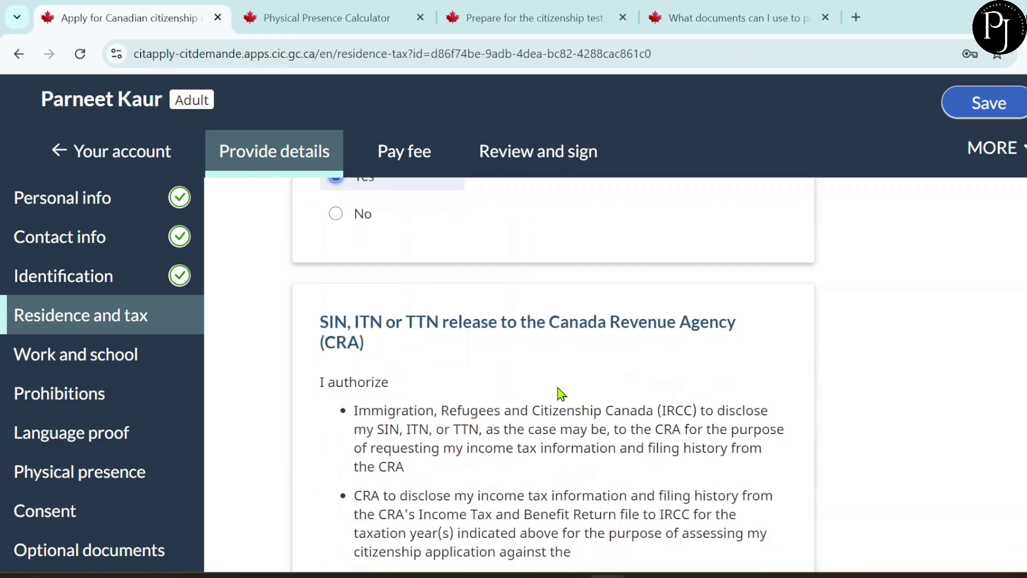
scroll(471, 441, "down", 2)
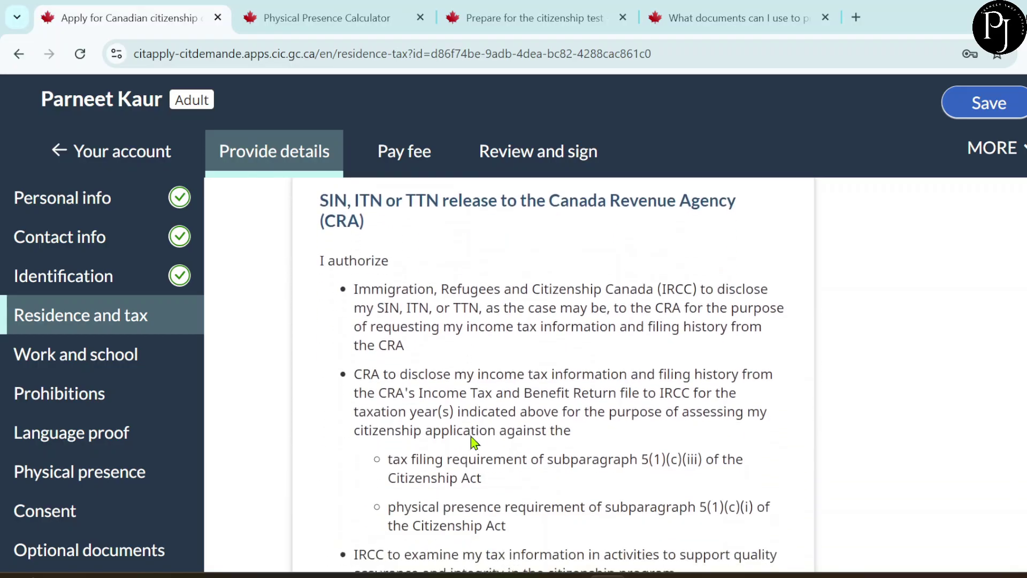
scroll(471, 435, "down", 1)
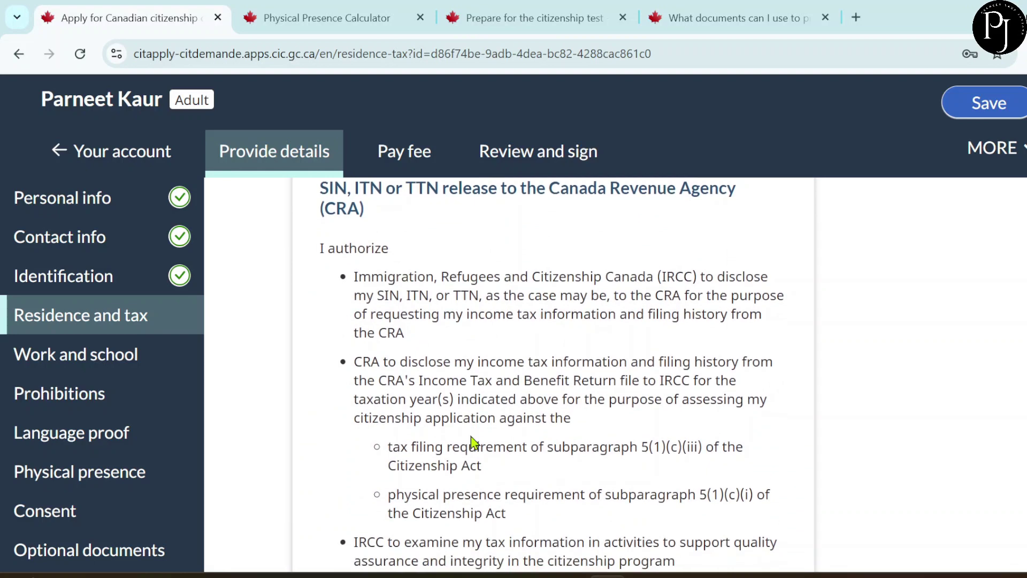
scroll(472, 442, "down", 1)
scroll(470, 434, "down", 2)
scroll(470, 435, "down", 3)
scroll(470, 434, "up", 2)
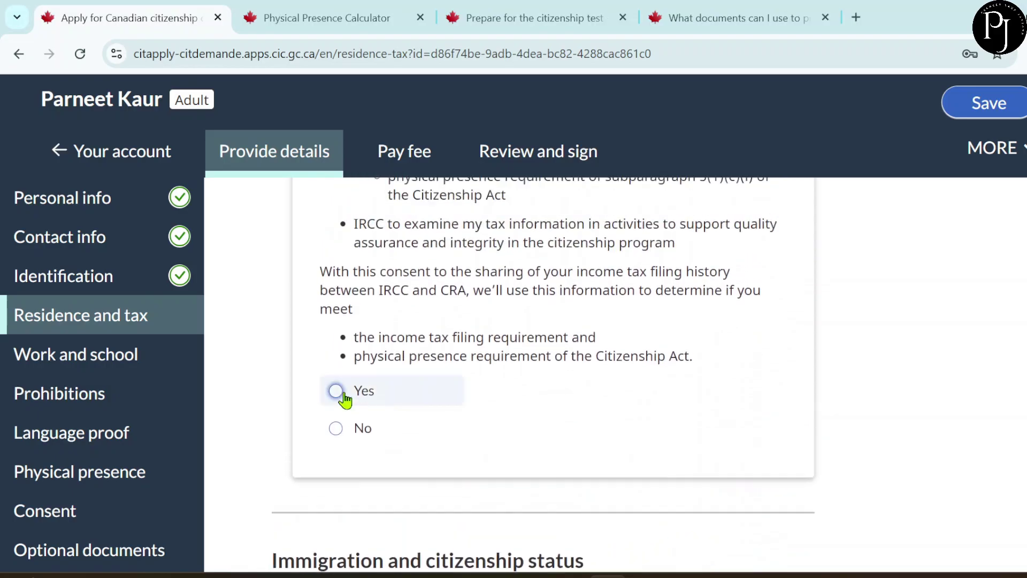
scroll(532, 473, "down", 1)
scroll(531, 473, "down", 4)
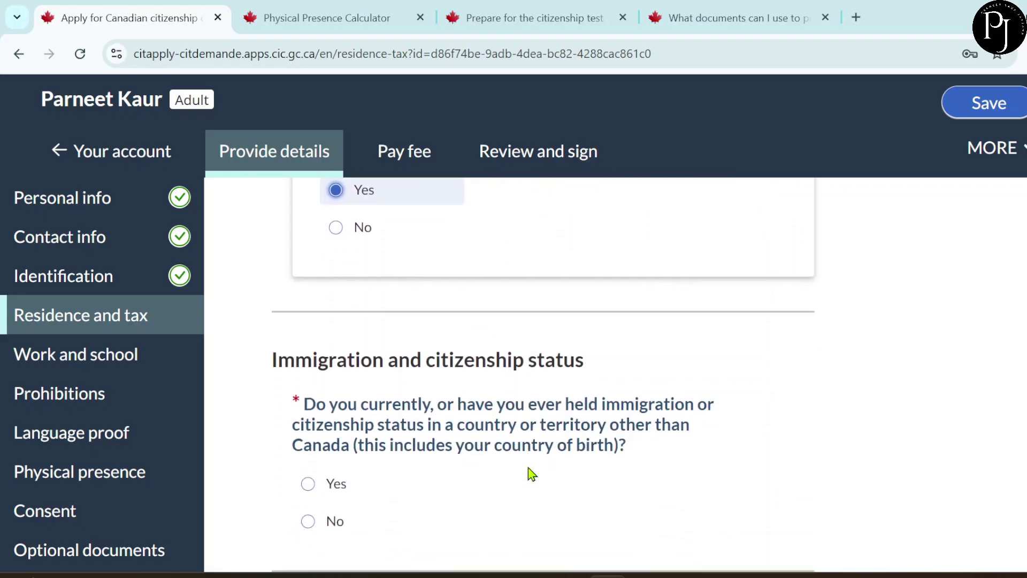
scroll(531, 473, "down", 1)
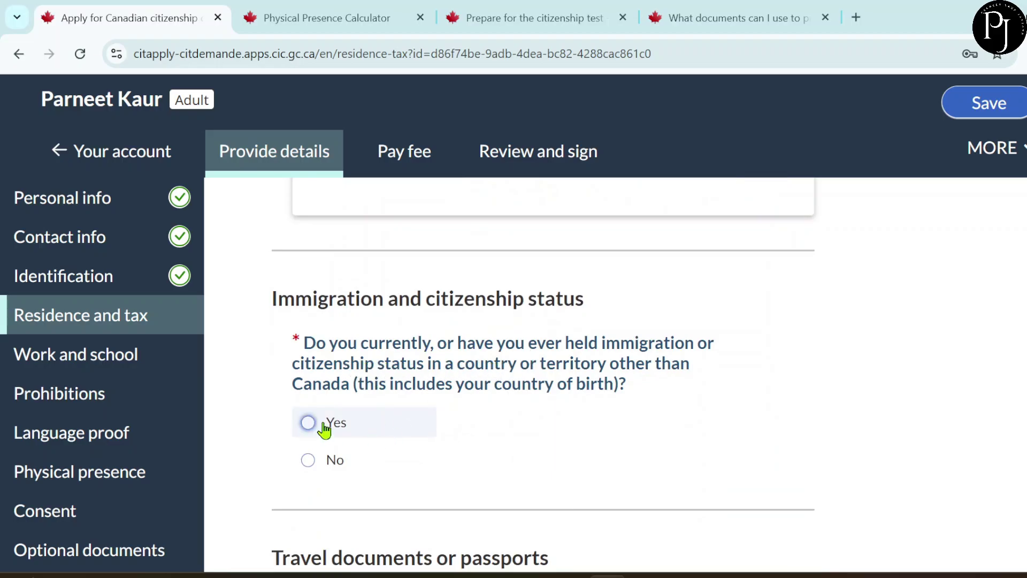
- Answer Yes to holding status elsewhere, obtained 1996 August 30, with end date Not applicable
left_click(308, 422)
scroll(505, 425, "down", 5)
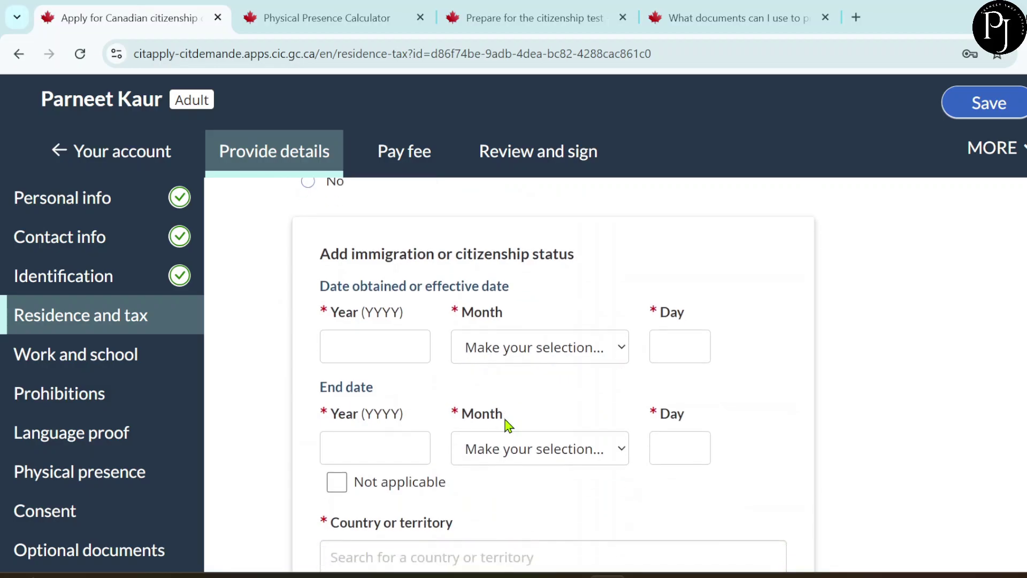
left_click(378, 349)
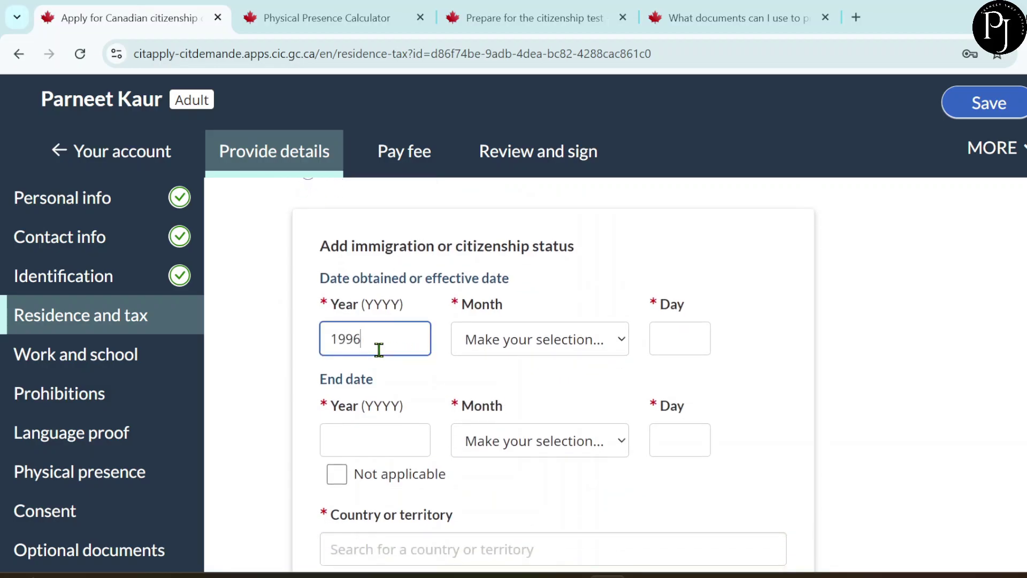
left_click(484, 349)
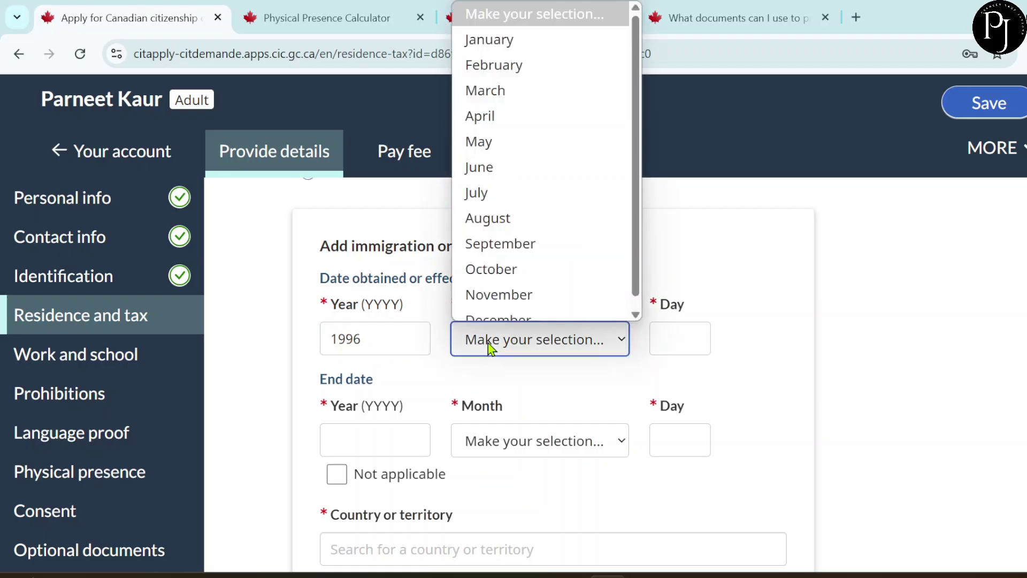
left_click(507, 209)
left_click(688, 335)
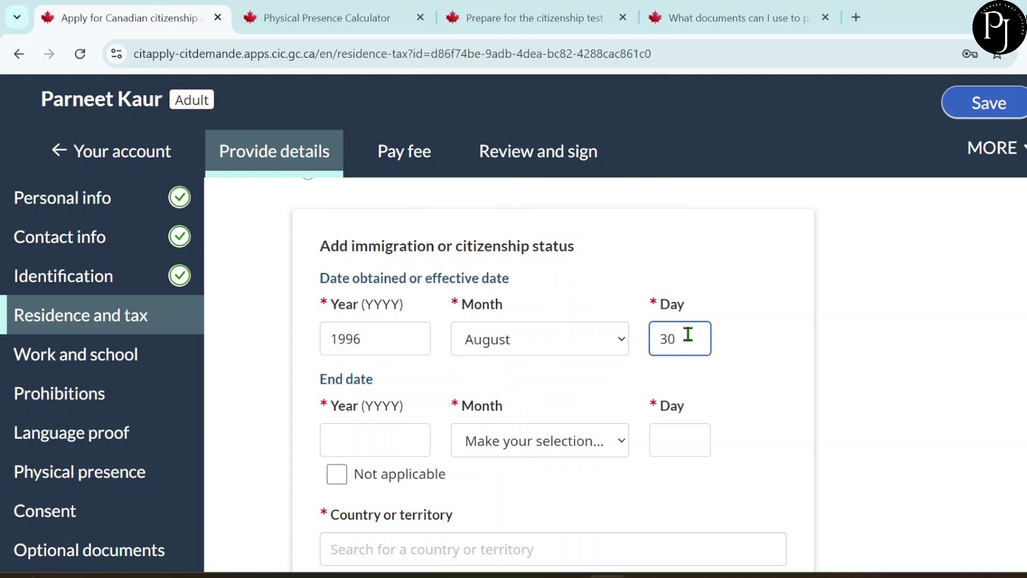
scroll(502, 428, "down", 2)
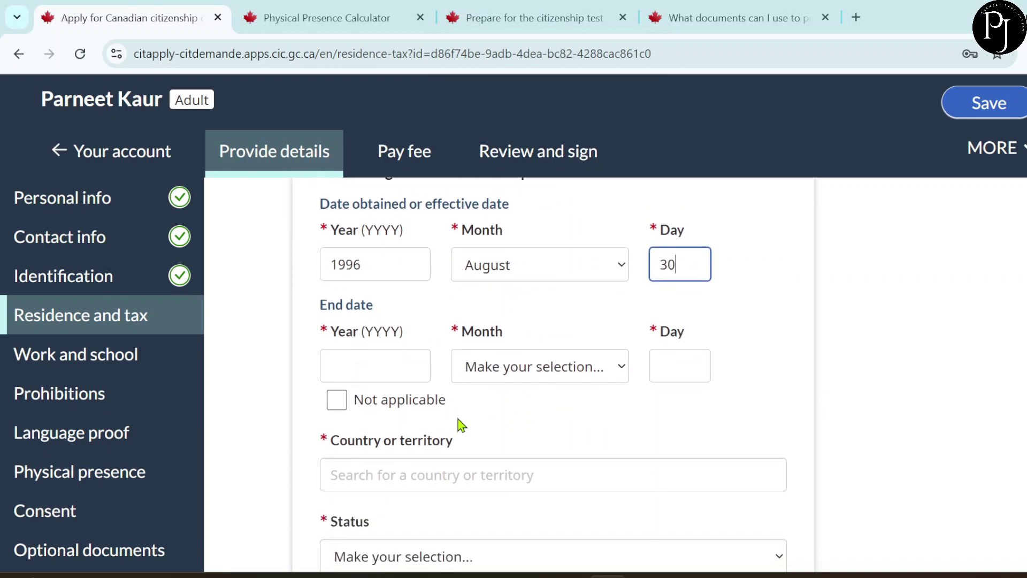
left_click(337, 401)
scroll(437, 412, "down", 1)
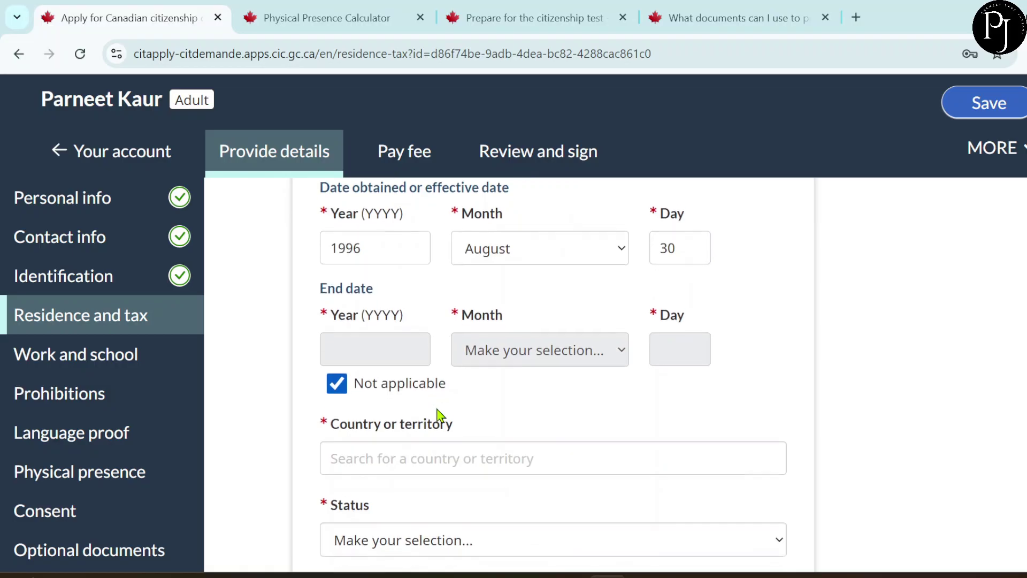
scroll(436, 412, "down", 1)
- Set the country to India and status to Citizen, then save the status
left_click(432, 404)
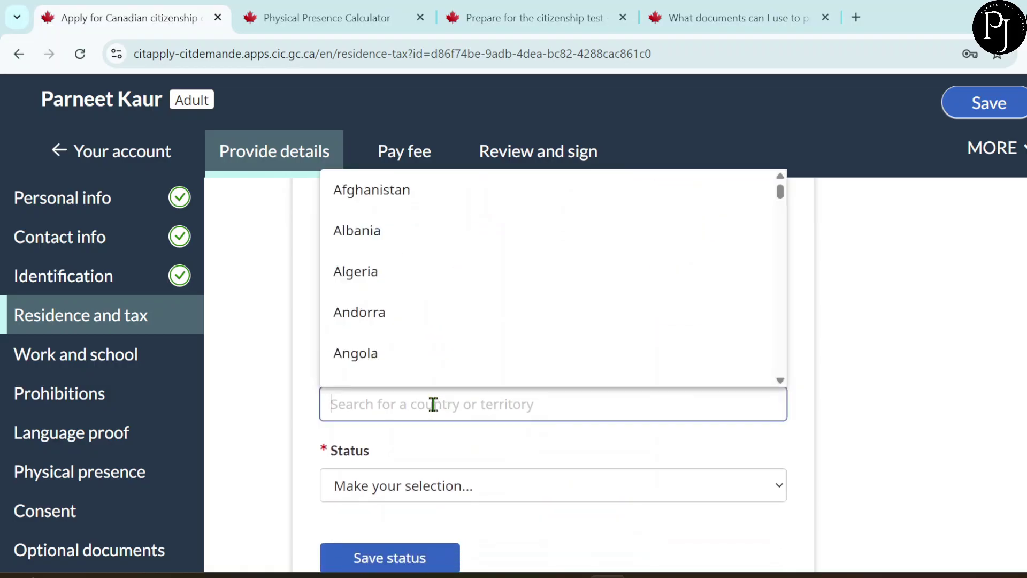
type("i")
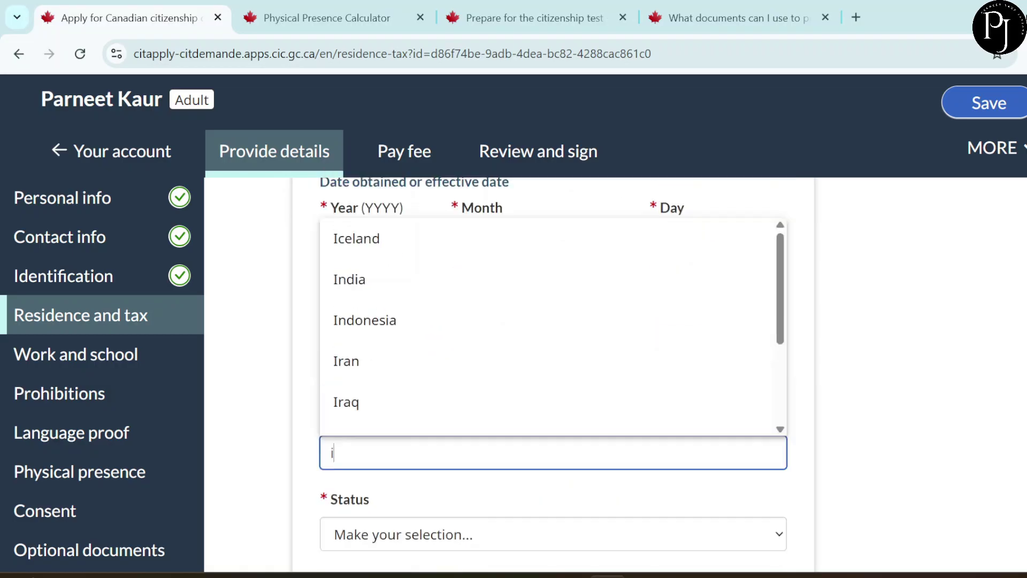
type("n")
key("Down")
key("Return")
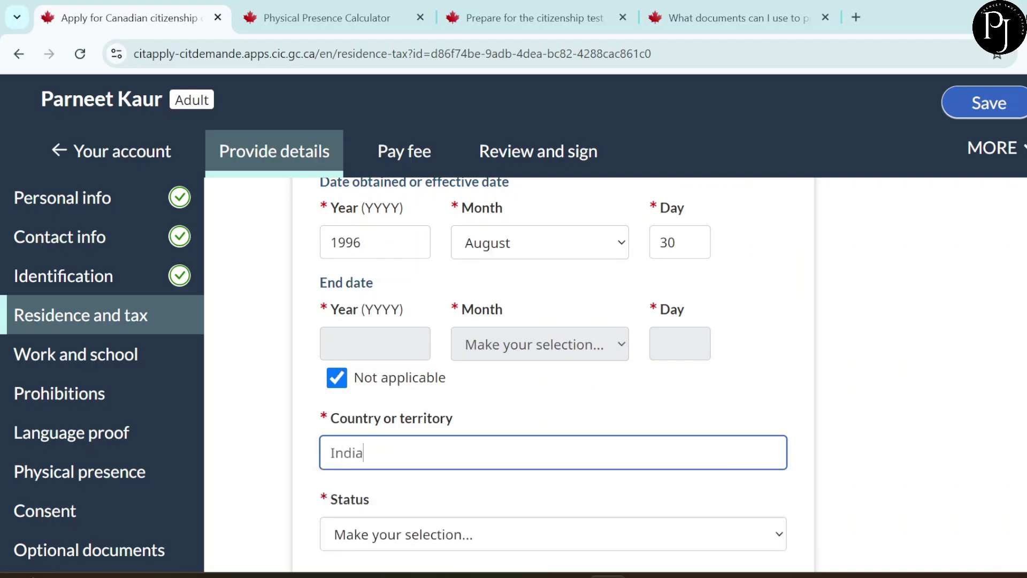
scroll(553, 423, "down", 1)
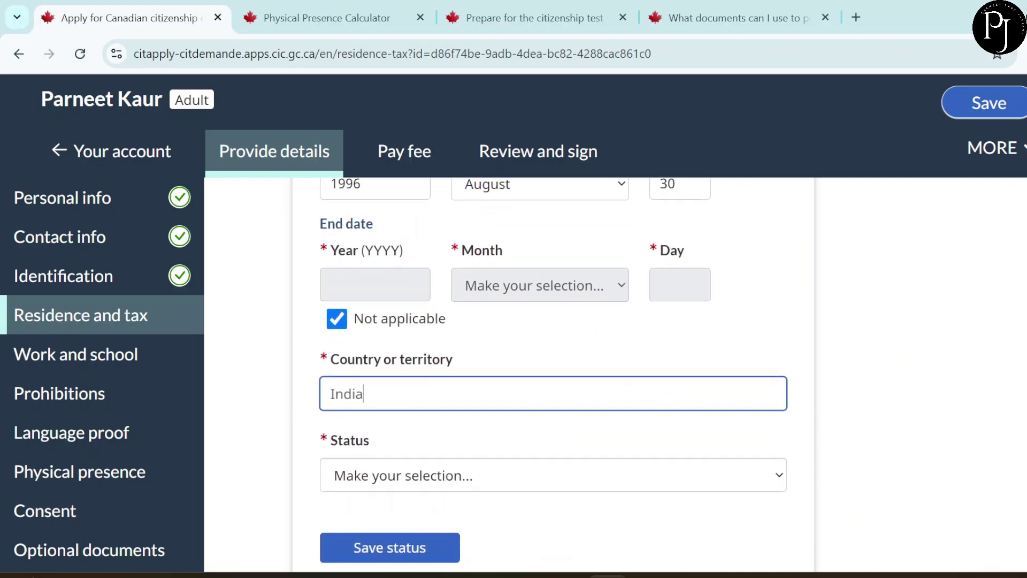
left_click(553, 435)
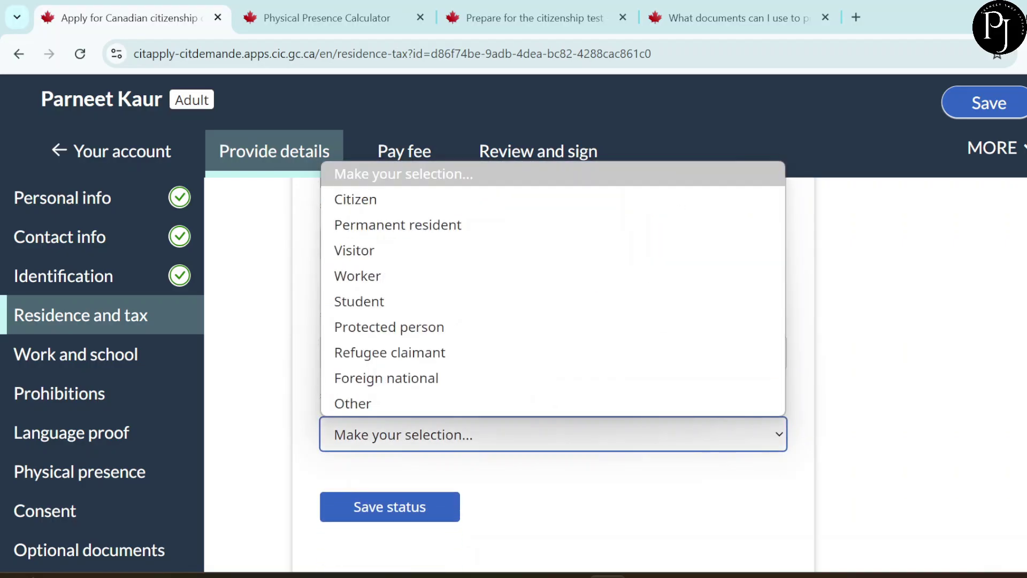
left_click(355, 200)
scroll(553, 374, "down", 1)
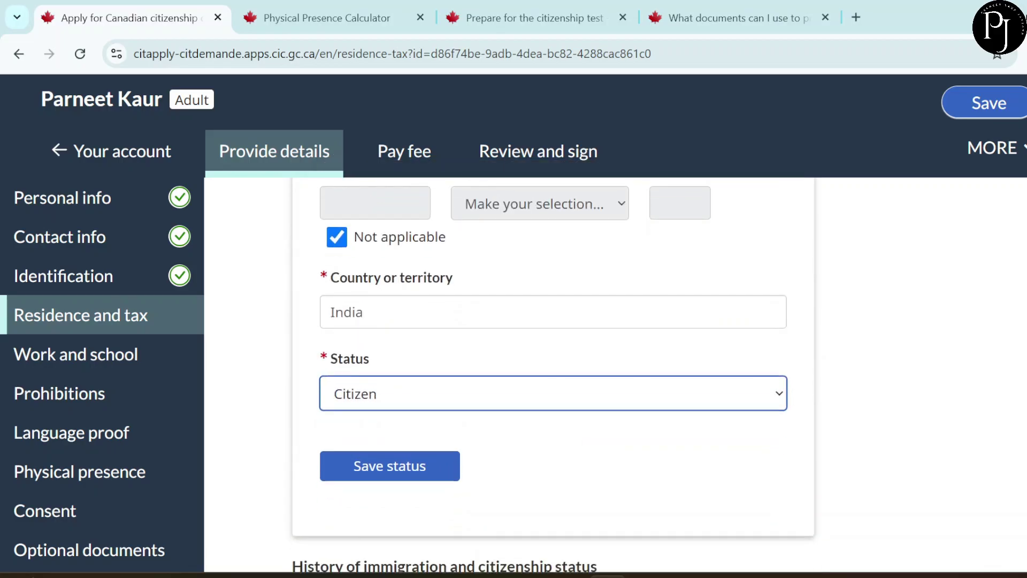
left_click(413, 476)
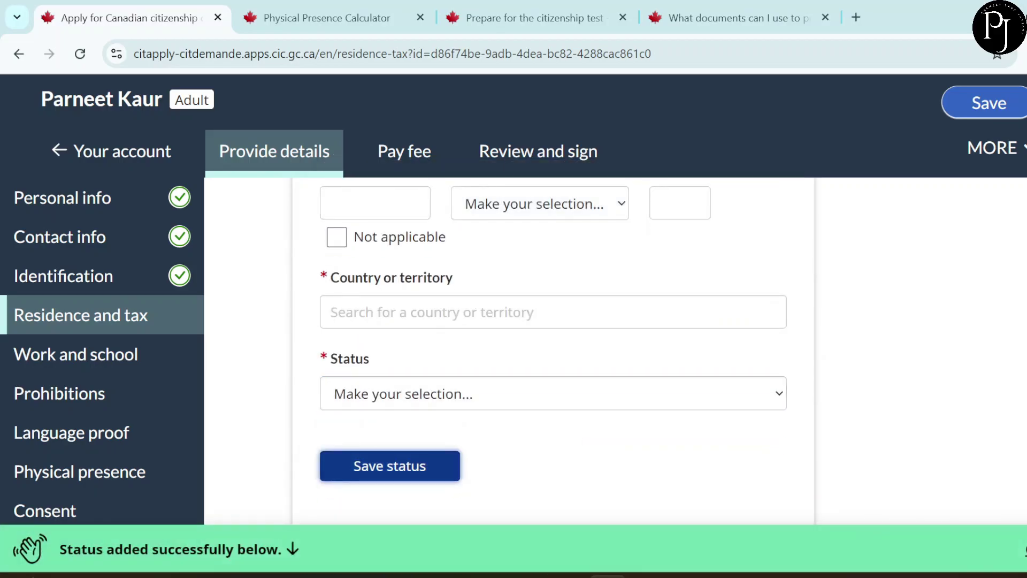
scroll(553, 347, "down", 7)
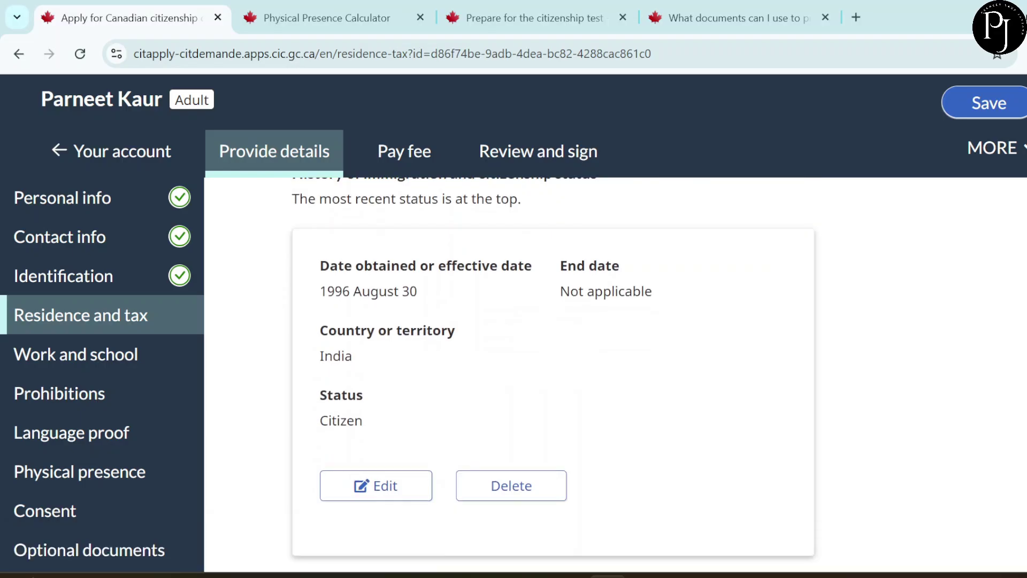
- Enter the passport's document number in the identity document form
scroll(564, 321, "down", 6)
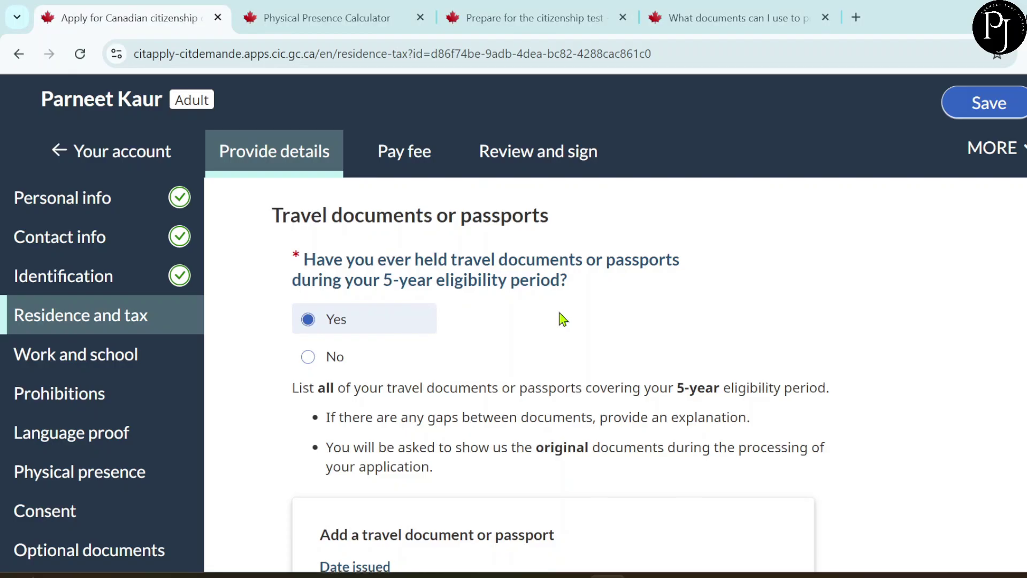
scroll(564, 321, "down", 1)
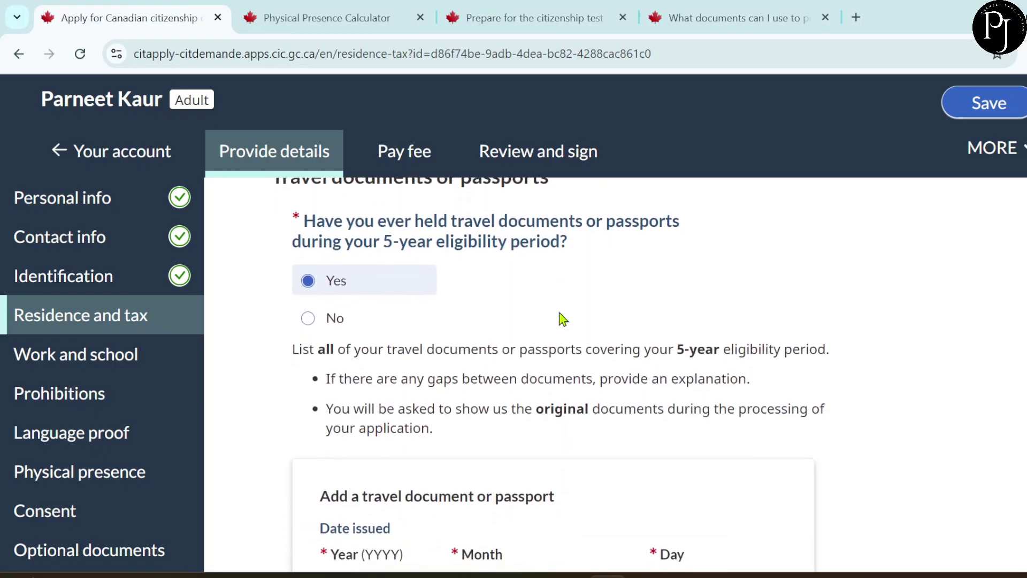
scroll(559, 317, "down", 1)
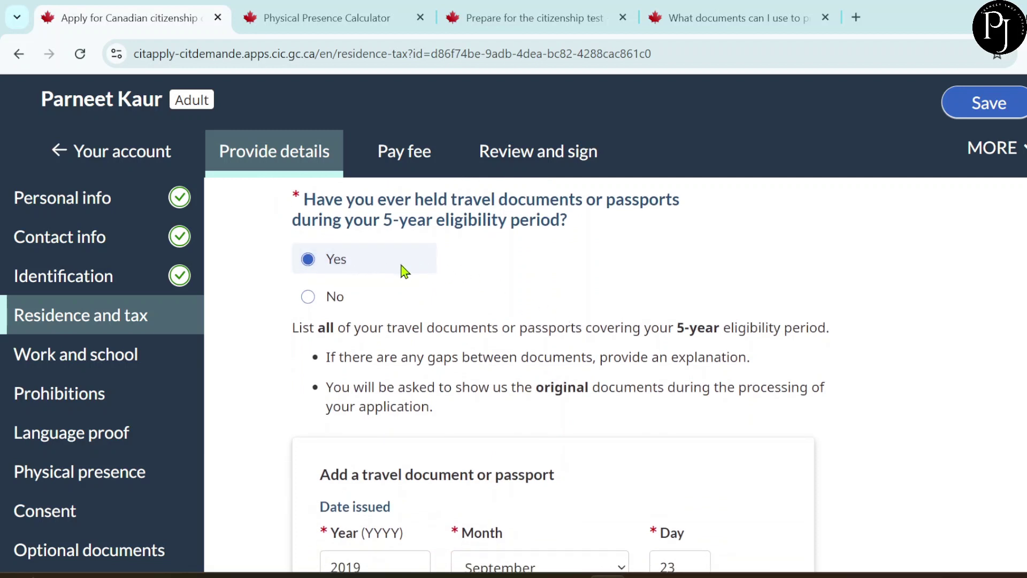
scroll(515, 287, "down", 1)
scroll(514, 284, "down", 1)
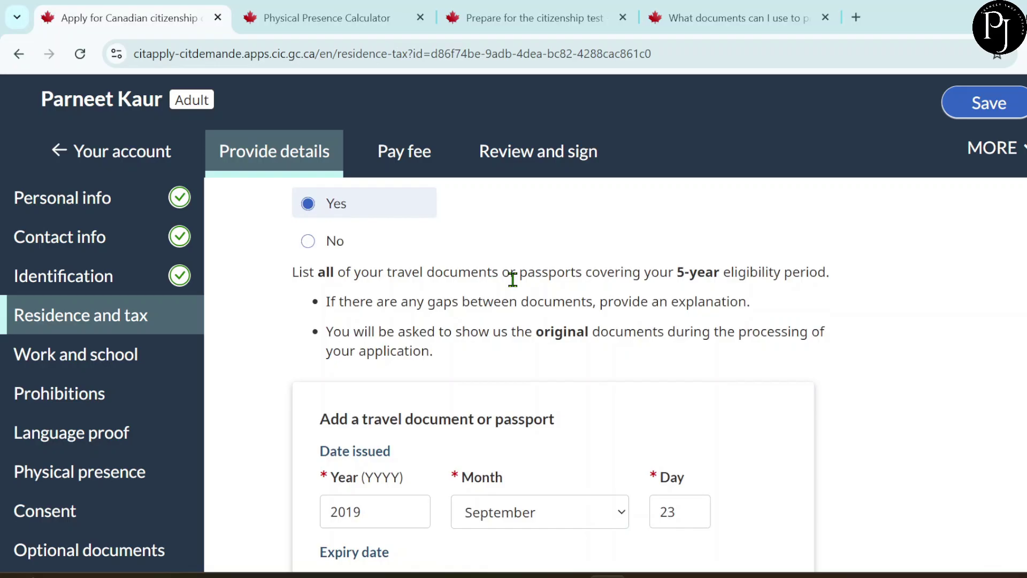
scroll(560, 385, "down", 4)
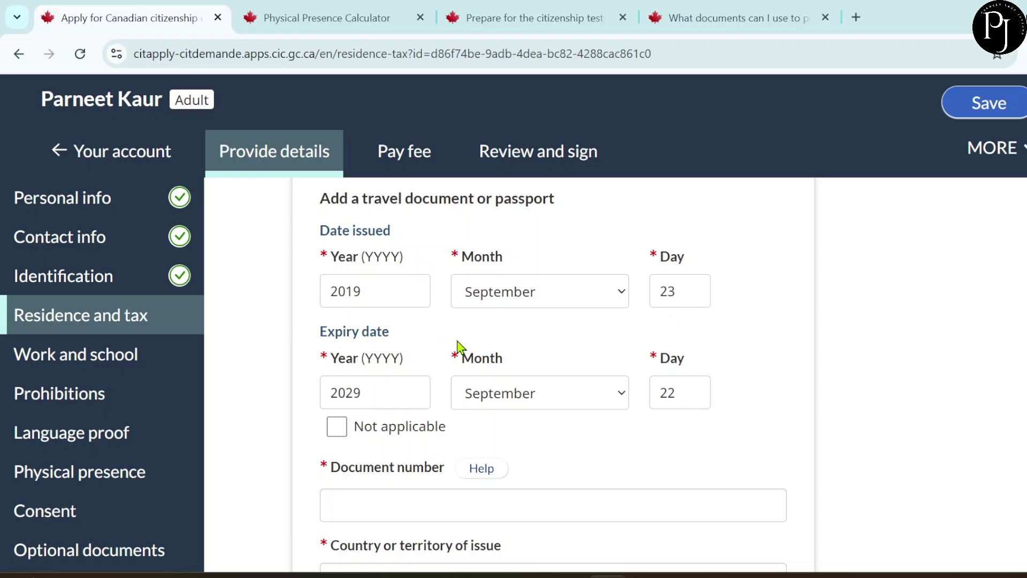
scroll(439, 380, "up", 1)
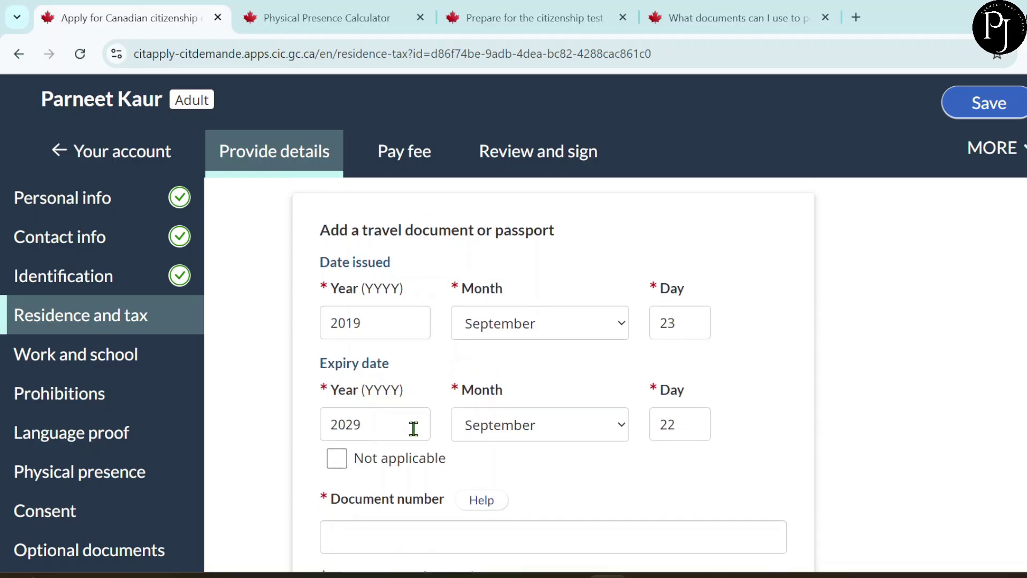
scroll(373, 397, "down", 1)
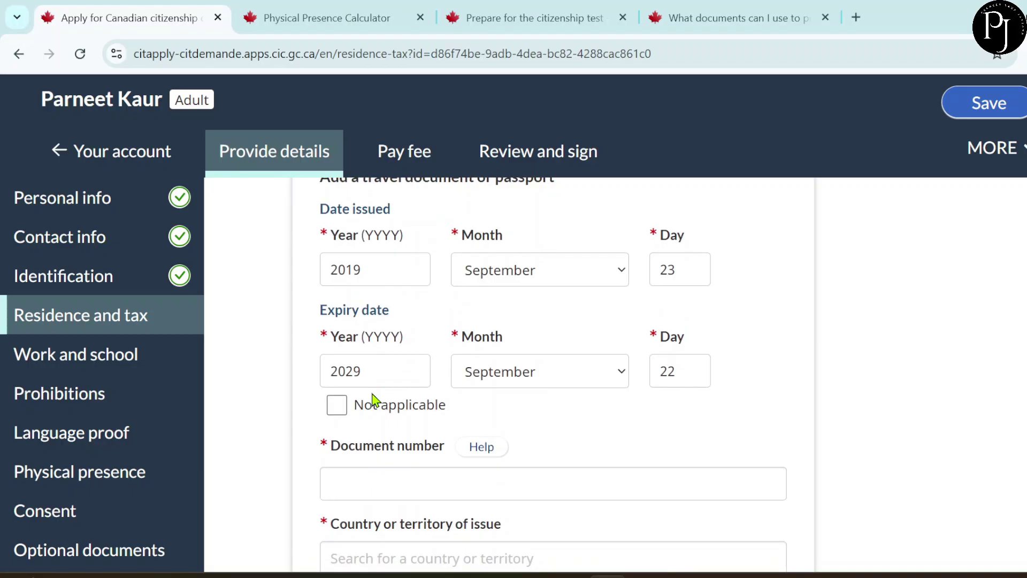
scroll(372, 397, "up", 1)
scroll(373, 396, "down", 1)
scroll(373, 397, "down", 2)
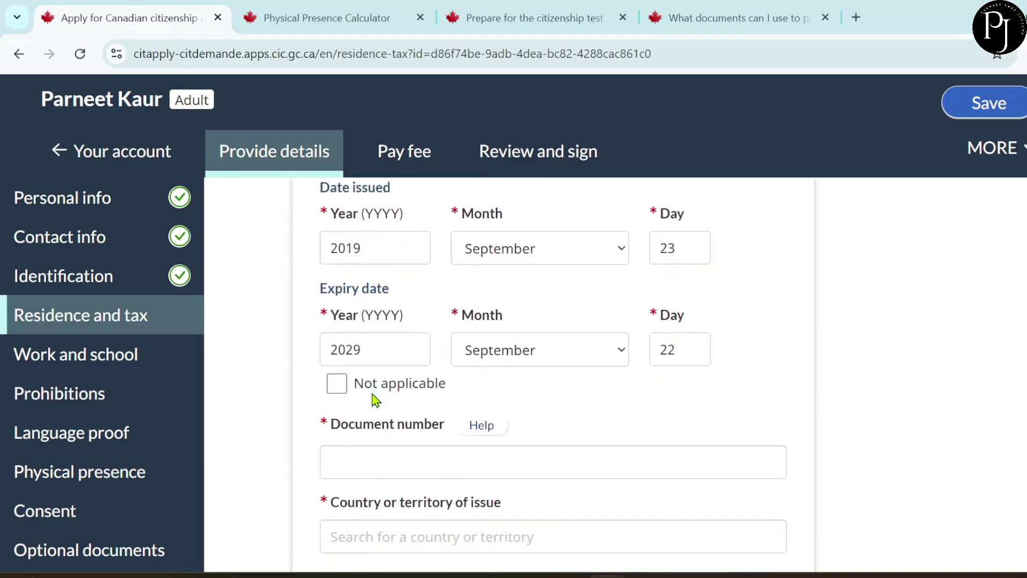
left_click(355, 367)
- Set the passport's country of issue to India and place of issue to New Delhi
scroll(419, 410, "down", 2)
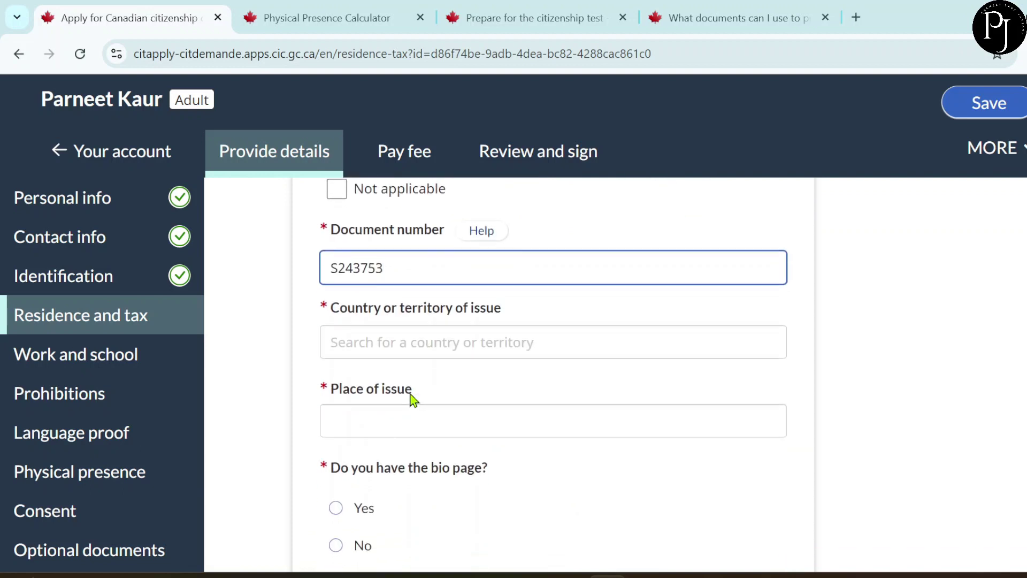
left_click(365, 335)
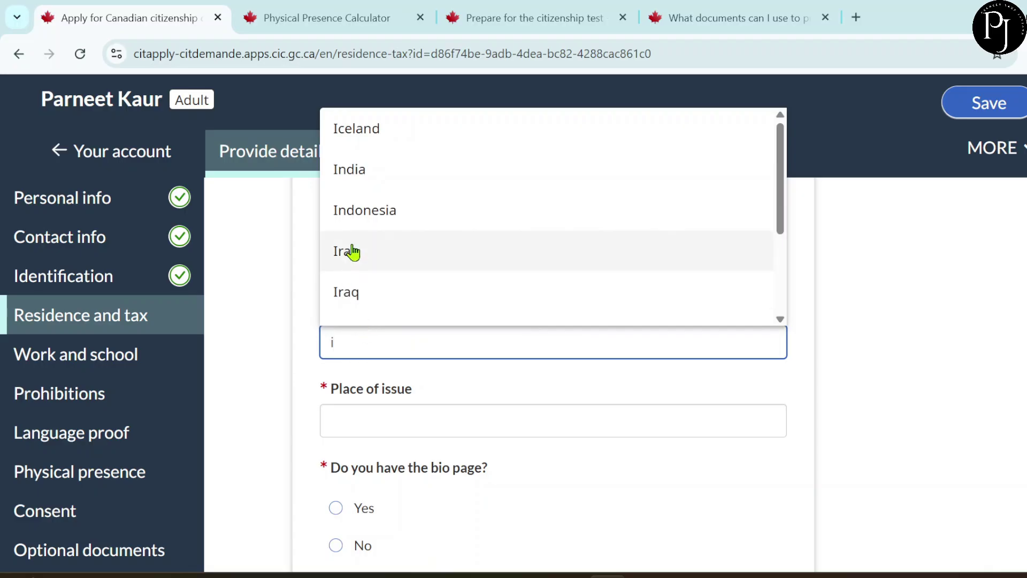
left_click(357, 172)
left_click(375, 437)
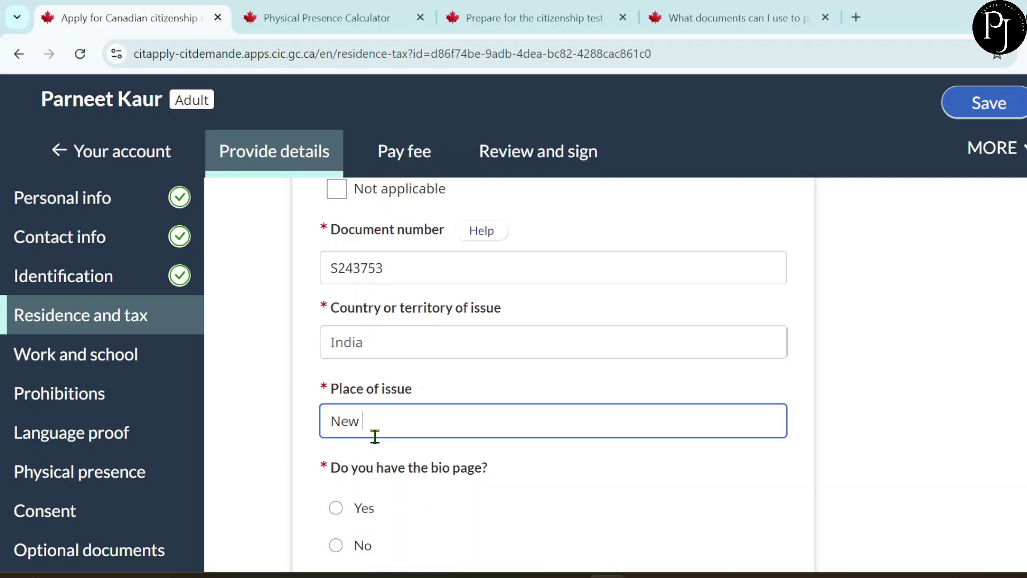
type("New Delhi")
- Answer Yes to having the bio page and bring the bio-page upload area into view
scroll(452, 512, "down", 2)
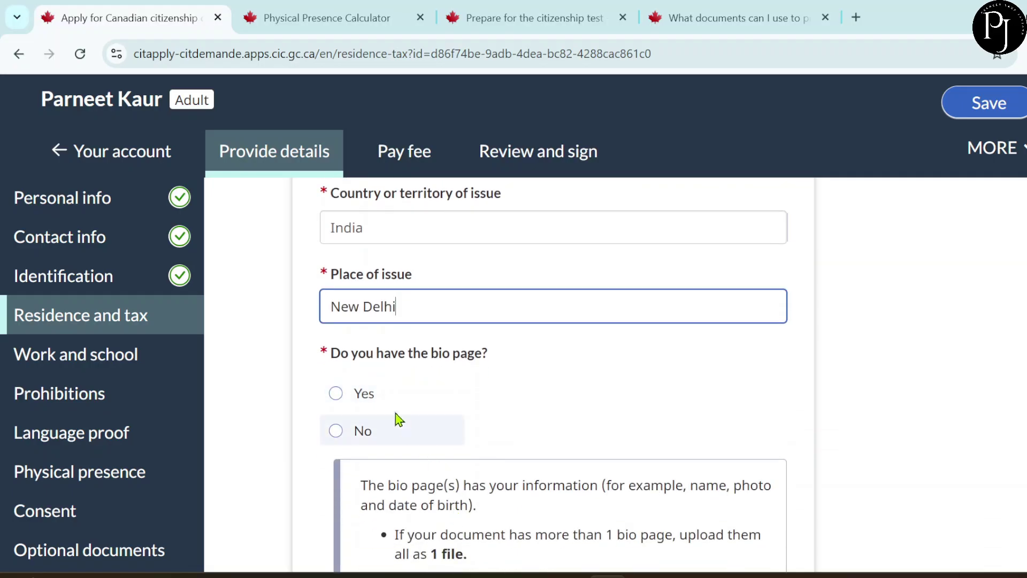
left_click(368, 400)
scroll(436, 408, "down", 2)
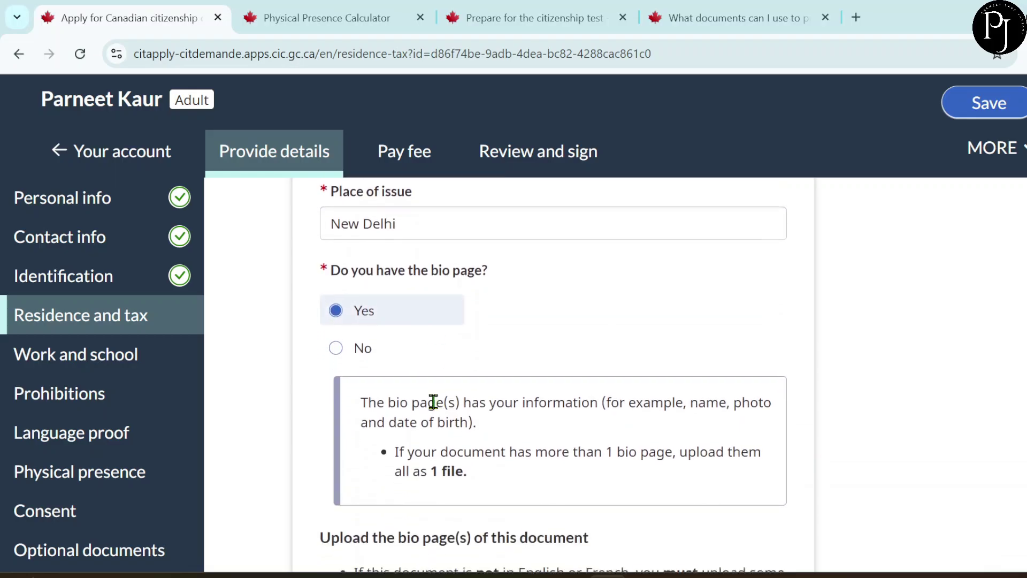
scroll(436, 409, "down", 2)
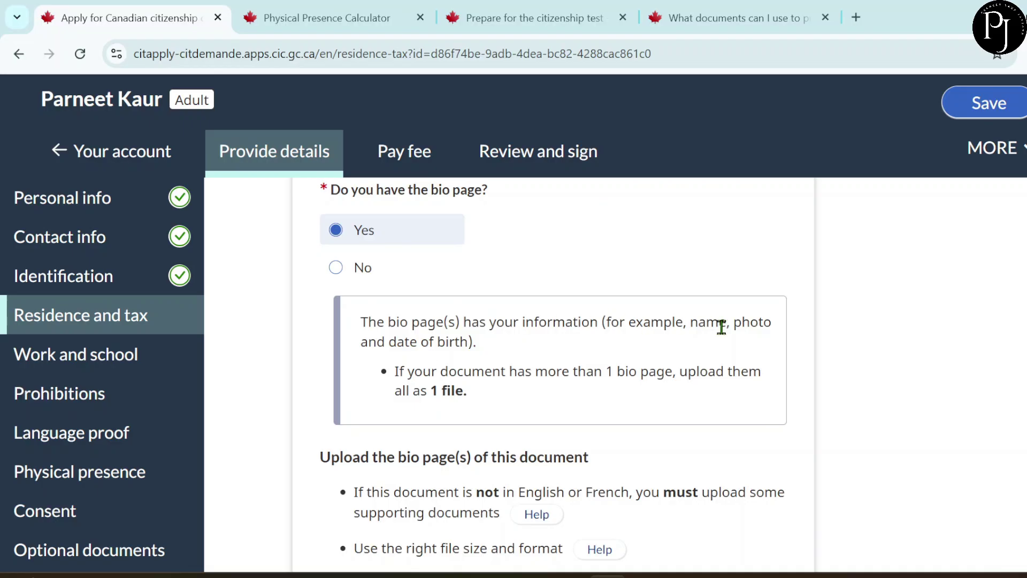
left_click_drag(703, 327, 710, 367)
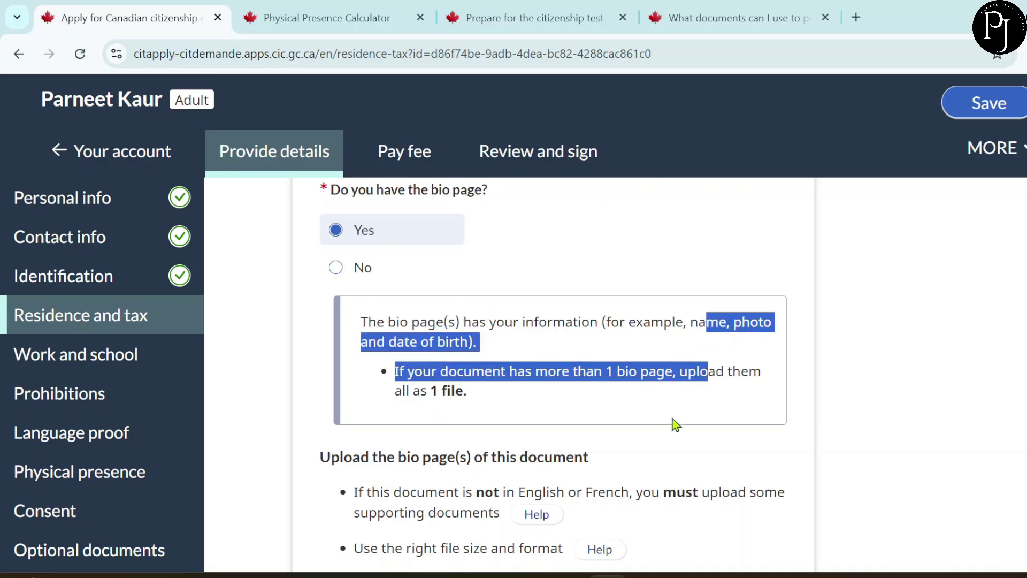
scroll(663, 436, "down", 3)
scroll(663, 436, "down", 1)
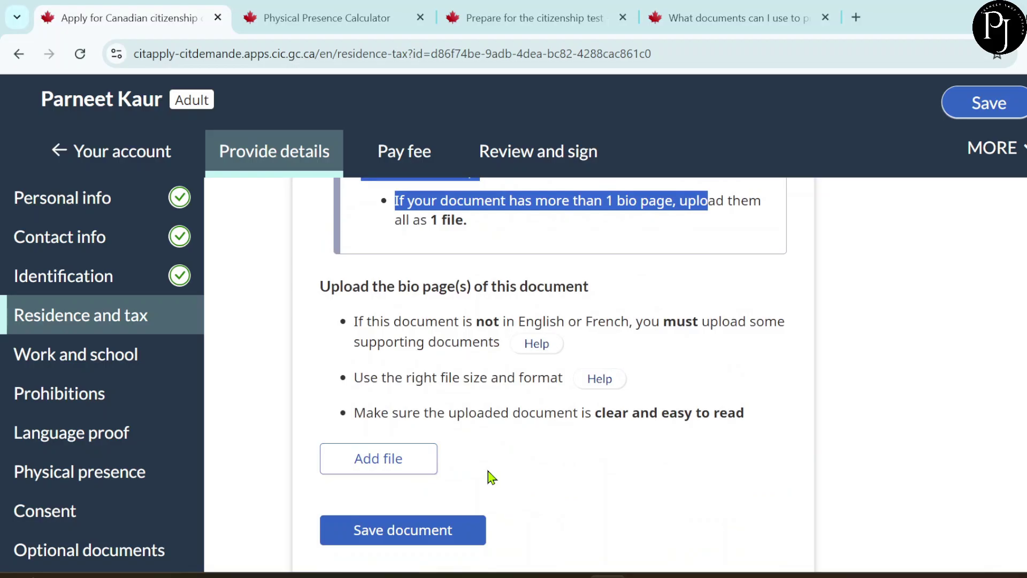
- Attach passportTest.pdf as the passport bio page and save the document entry
left_click(388, 458)
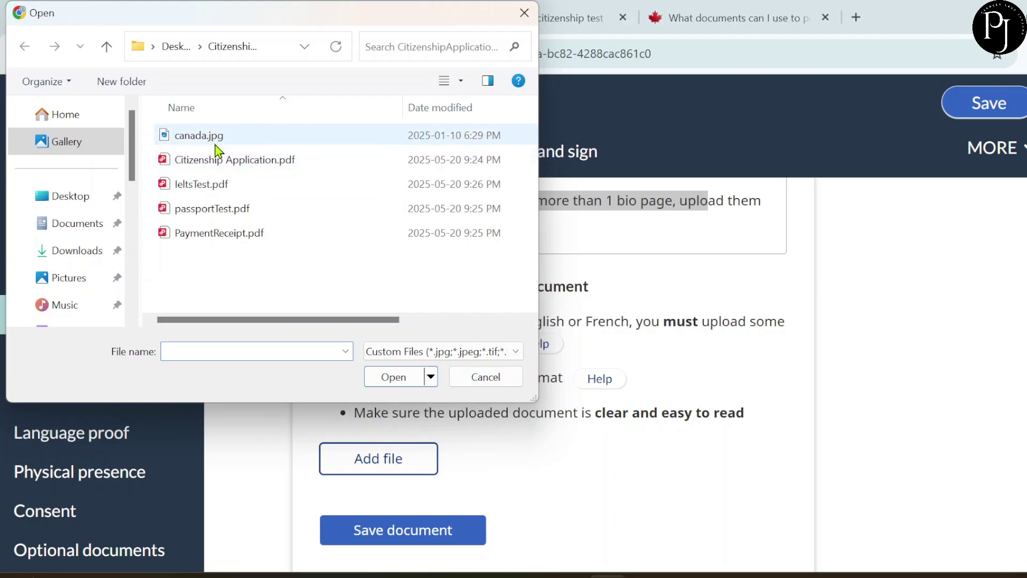
left_click(221, 214)
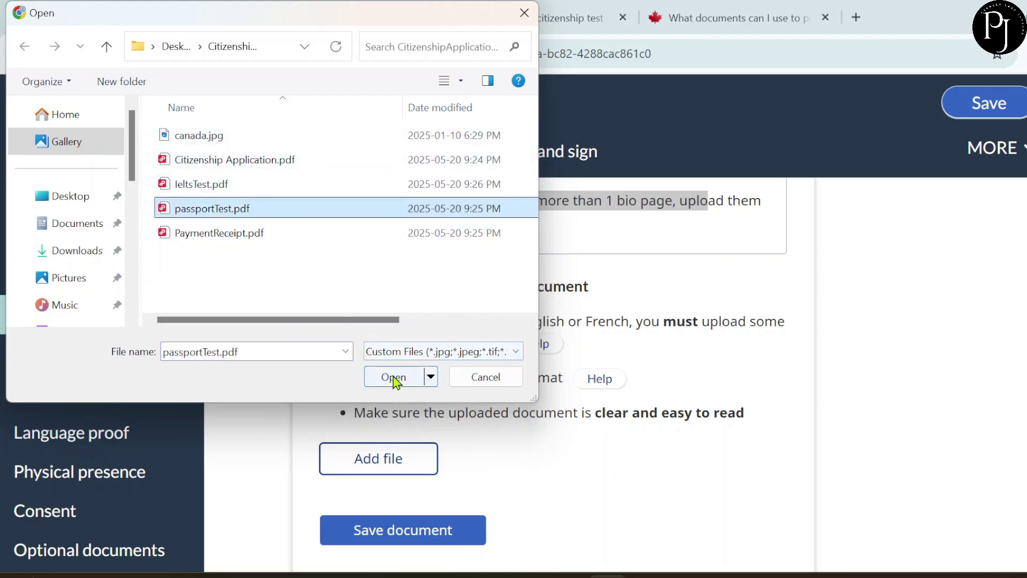
left_click(392, 376)
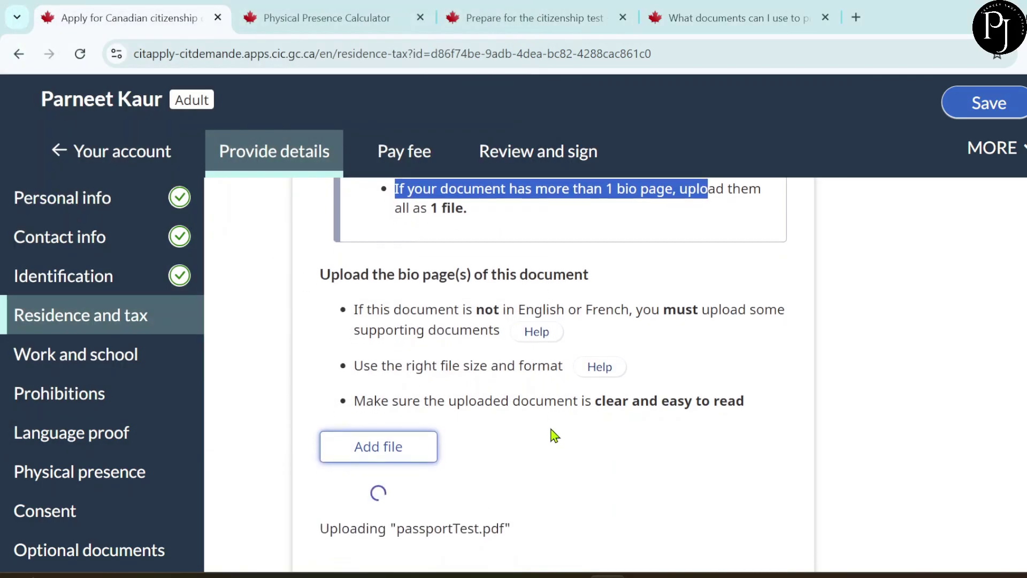
scroll(554, 436, "down", 2)
scroll(553, 436, "down", 2)
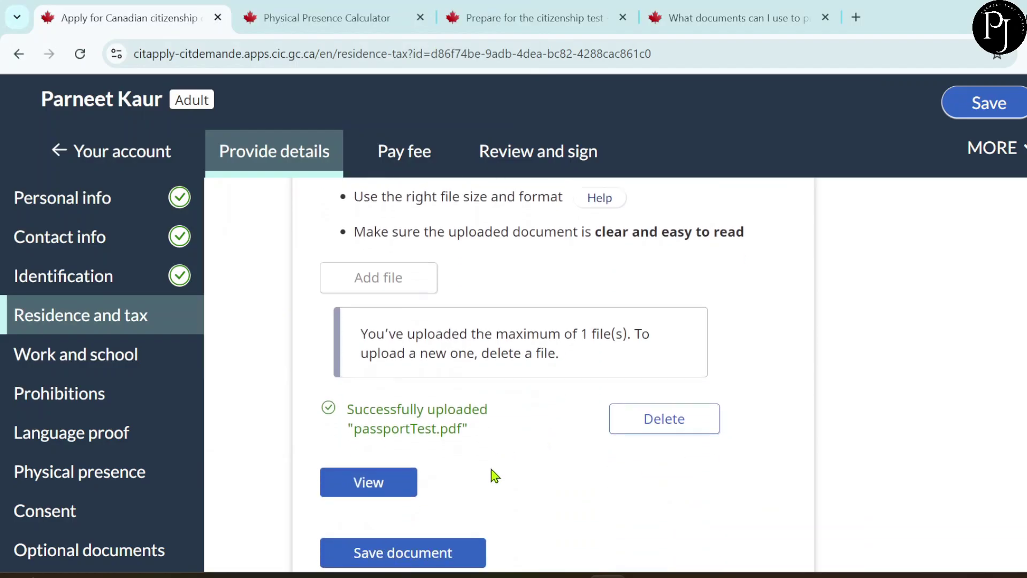
scroll(493, 475, "down", 2)
scroll(493, 471, "down", 1)
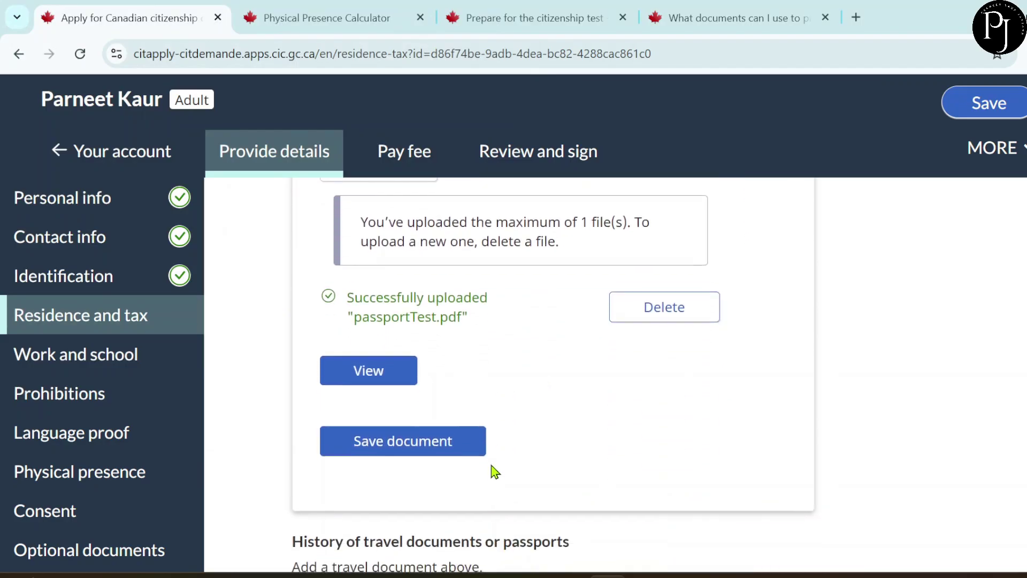
left_click(428, 431)
scroll(431, 434, "down", 5)
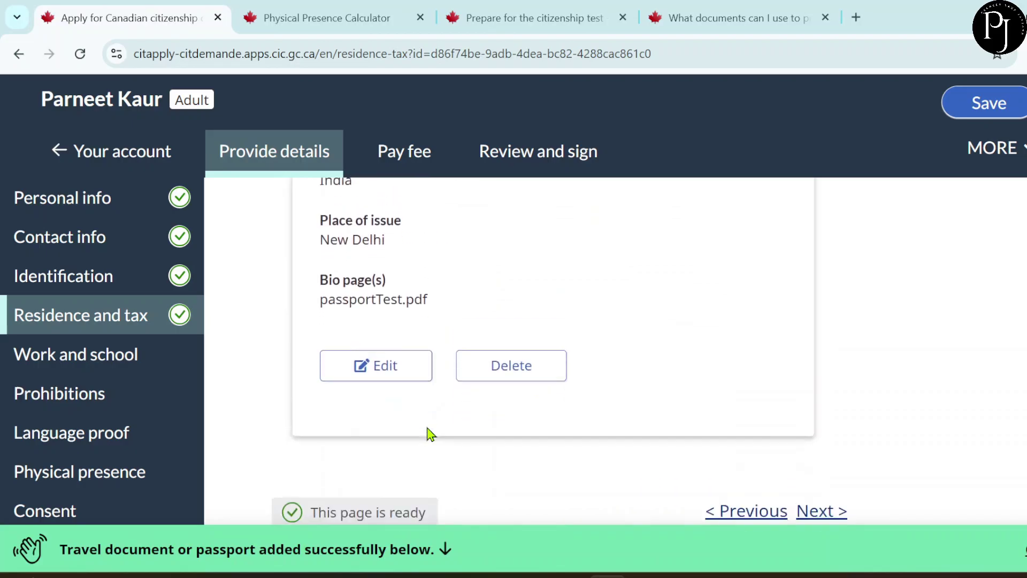
scroll(431, 434, "down", 2)
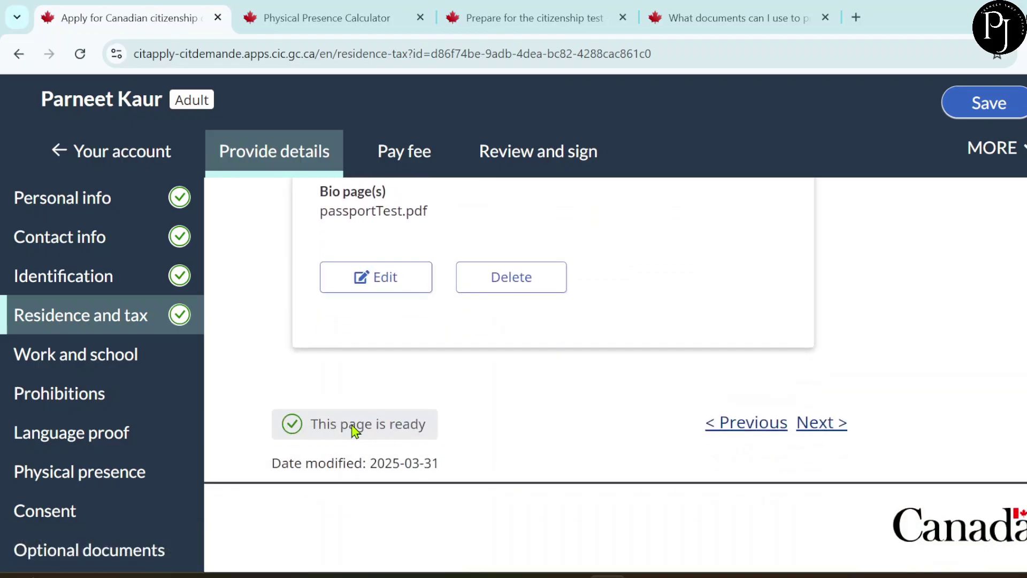
- Continue to the Work and school section and scroll to the activity form
left_click(818, 425)
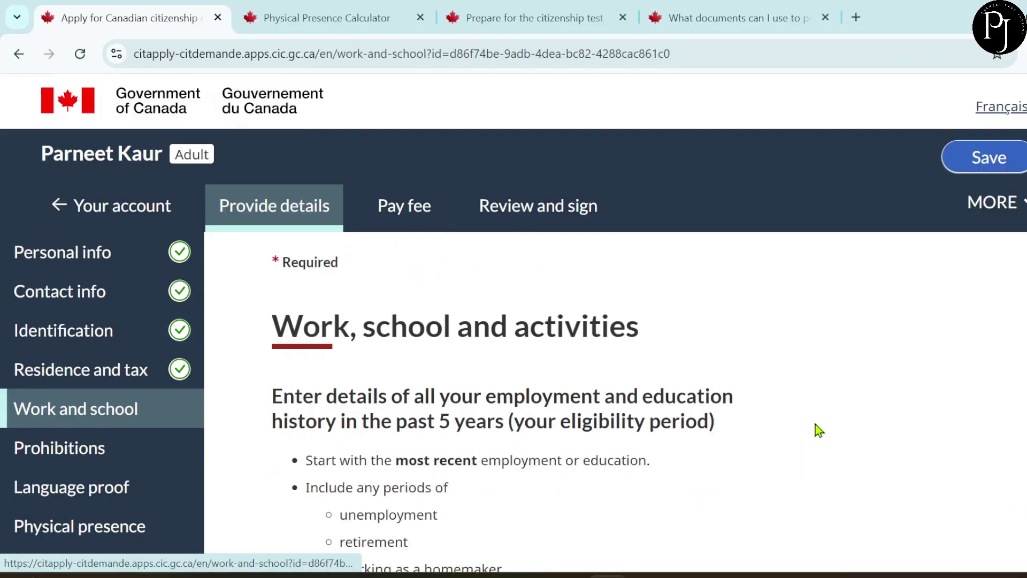
scroll(567, 318, "down", 2)
scroll(567, 318, "down", 1)
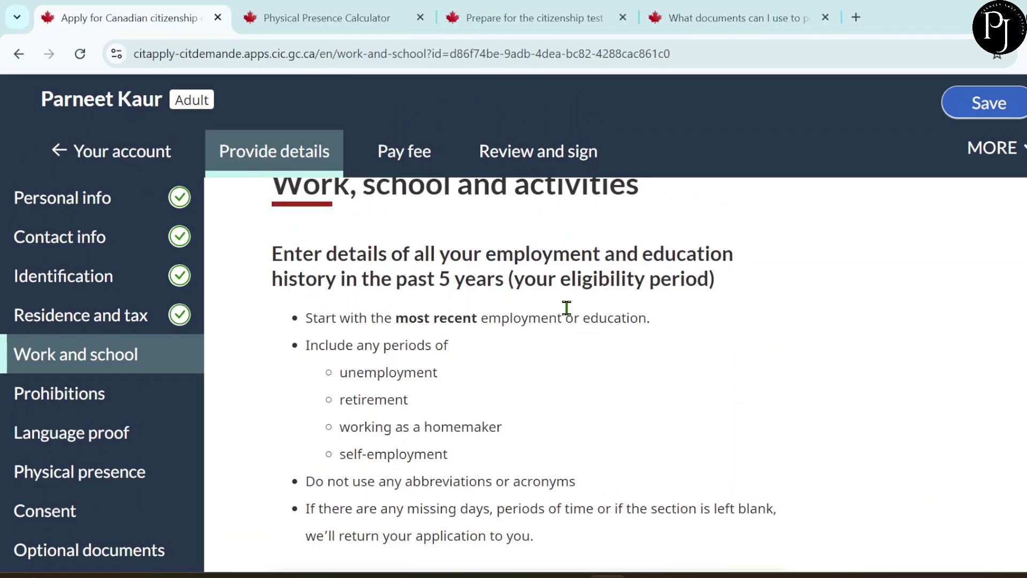
scroll(567, 308, "down", 3)
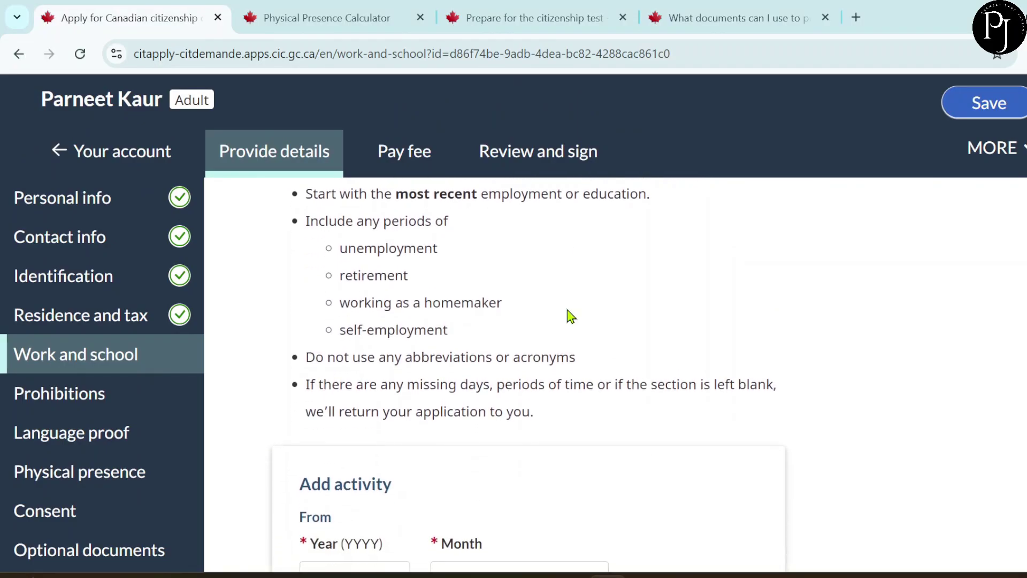
scroll(571, 316, "down", 1)
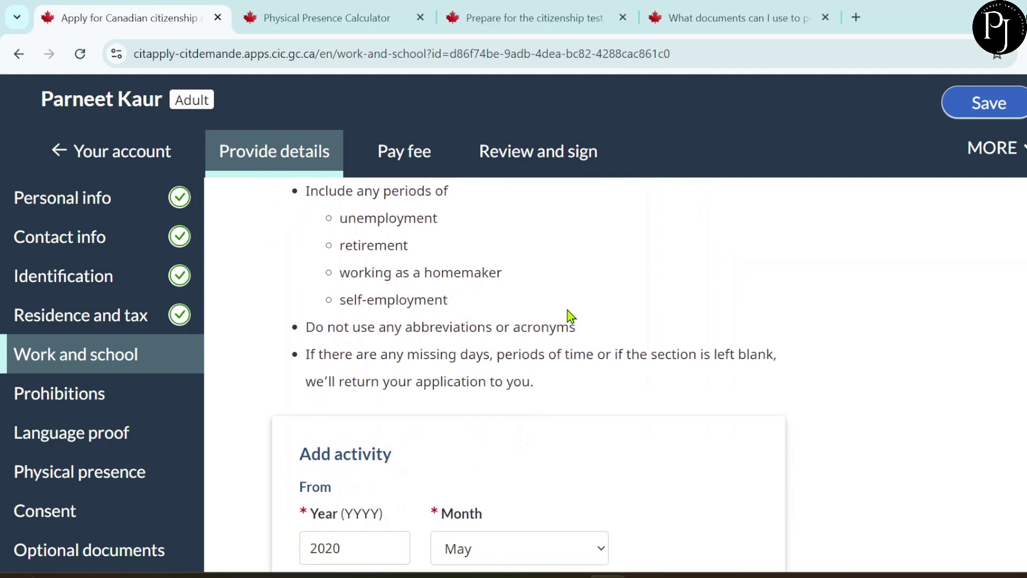
scroll(571, 317, "down", 1)
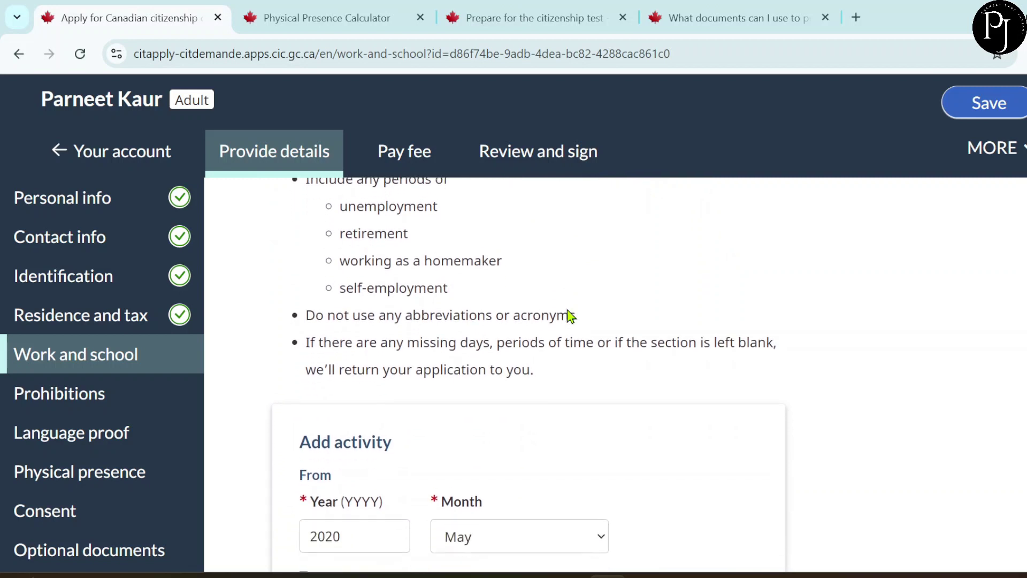
scroll(571, 317, "down", 3)
scroll(572, 317, "down", 3)
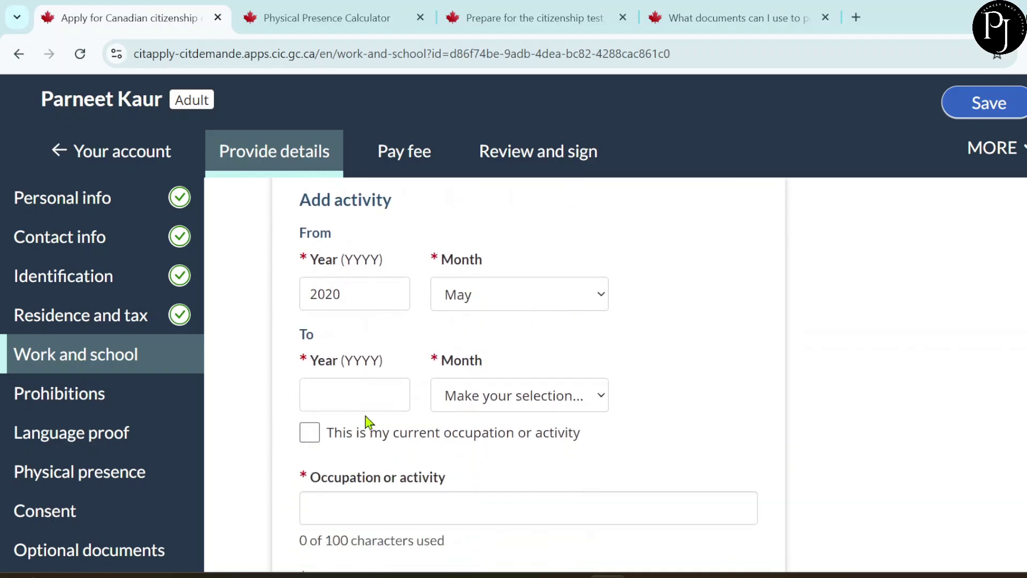
- Mark the activity as current occupation, with occupation IT Developer and employer Microsoft
left_click(311, 434)
scroll(416, 436, "down", 2)
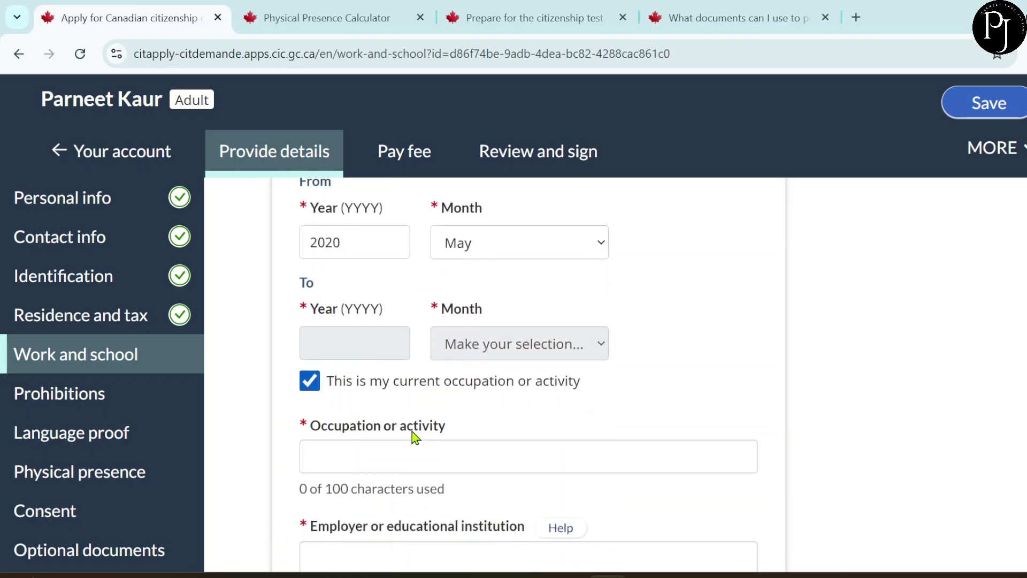
left_click(366, 437)
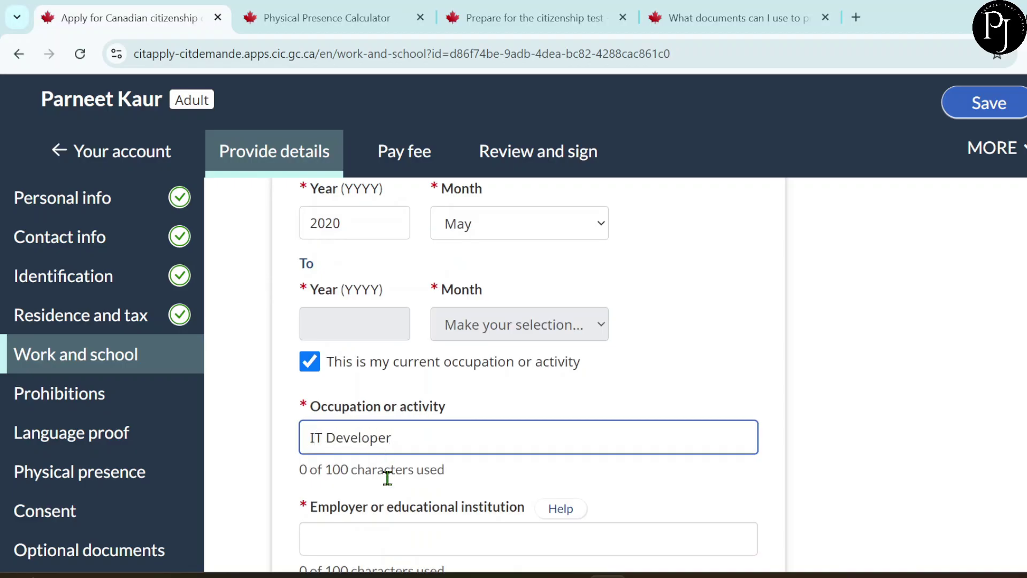
scroll(386, 467, "down", 2)
left_click(367, 433)
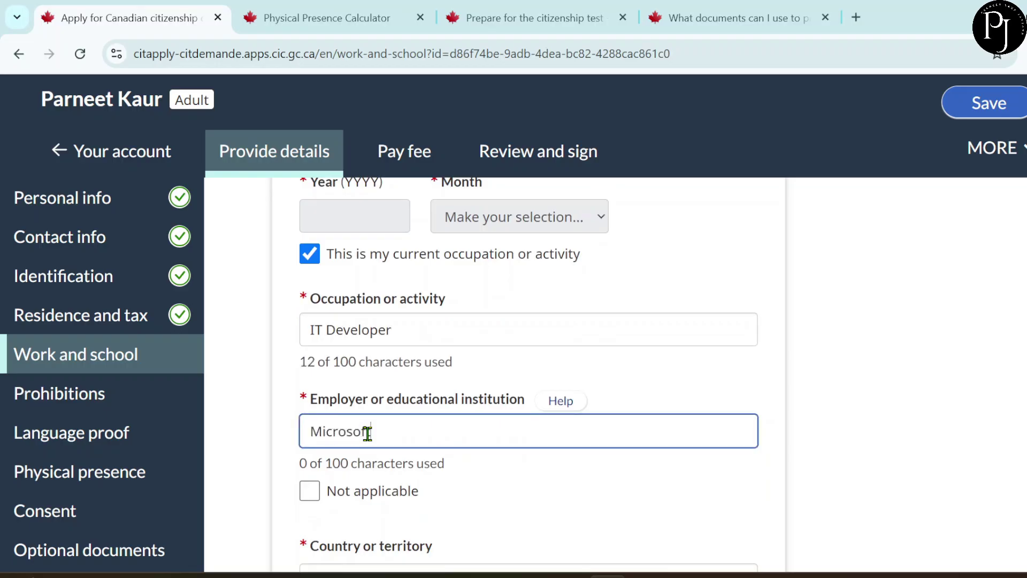
scroll(386, 463, "down", 4)
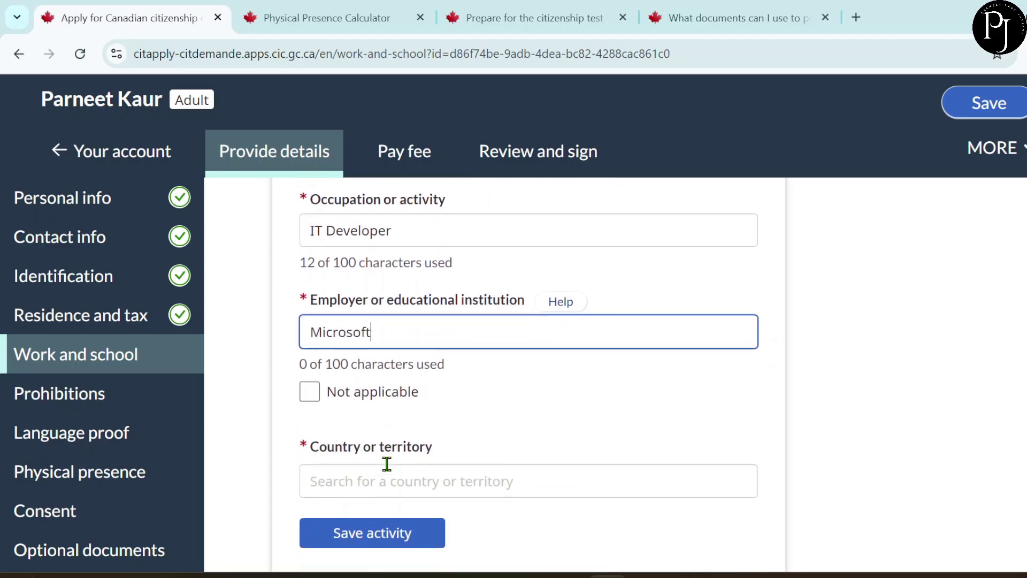
- Set the country to Canada, pick the suggested Mississauga work address, and save the activity
left_click(378, 348)
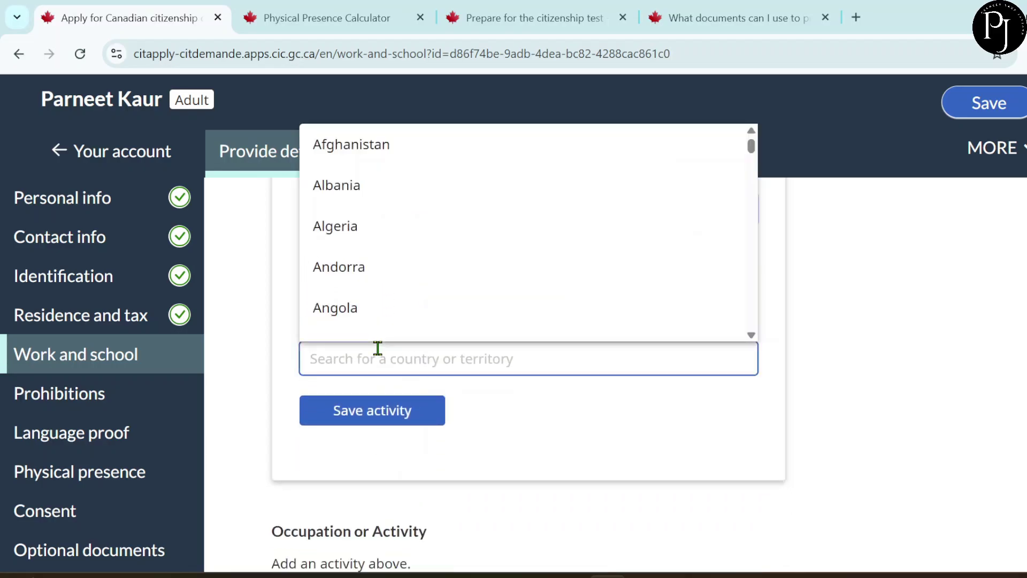
type("c")
left_click(326, 266)
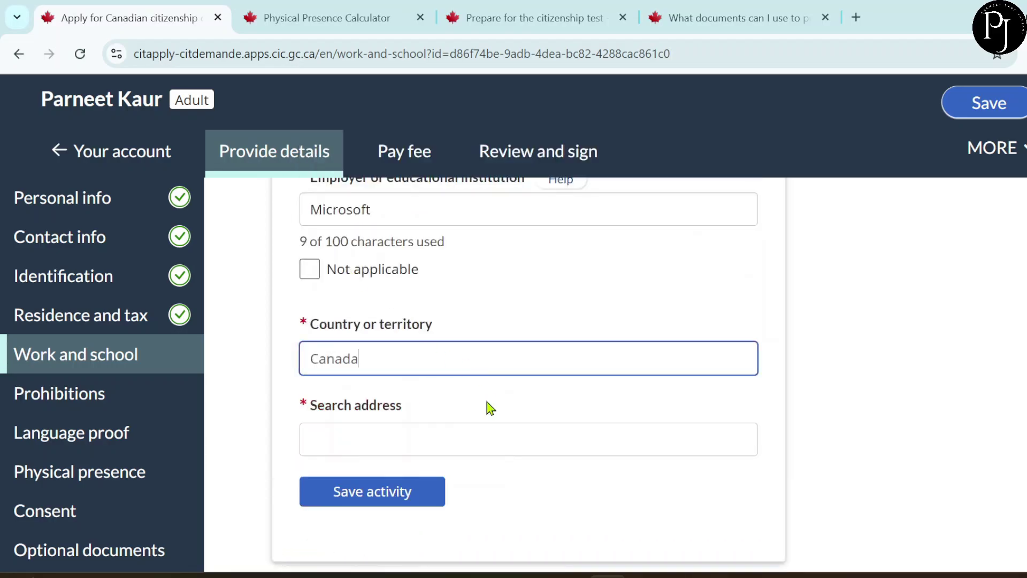
scroll(428, 411, "down", 2)
left_click(355, 342)
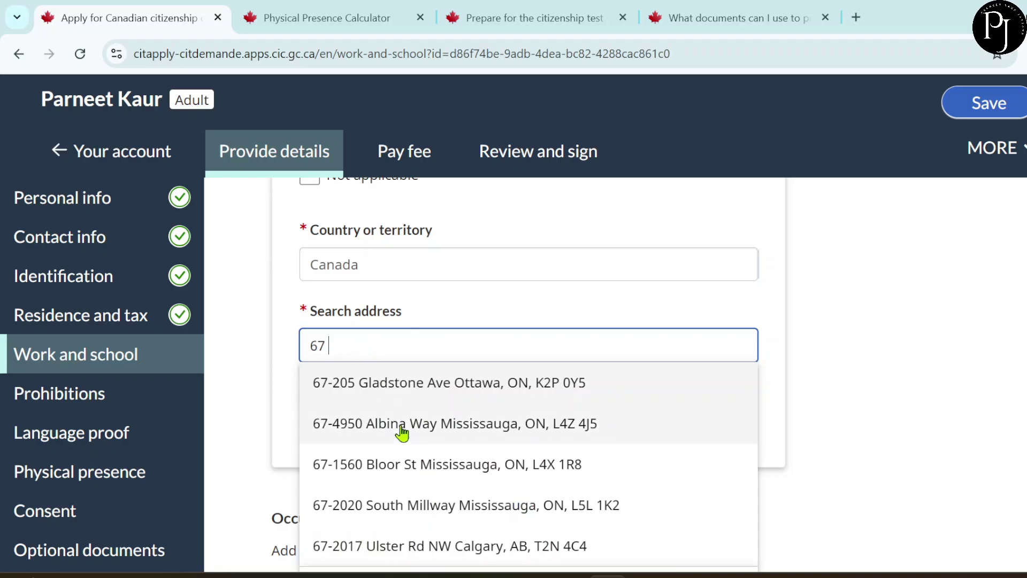
left_click(402, 435)
scroll(437, 459, "down", 5)
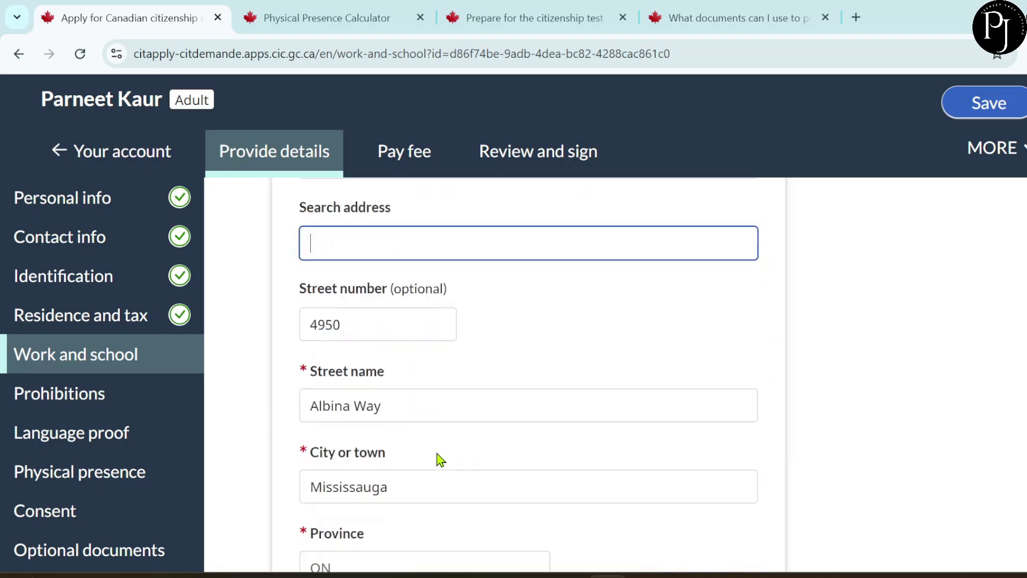
left_click(363, 319)
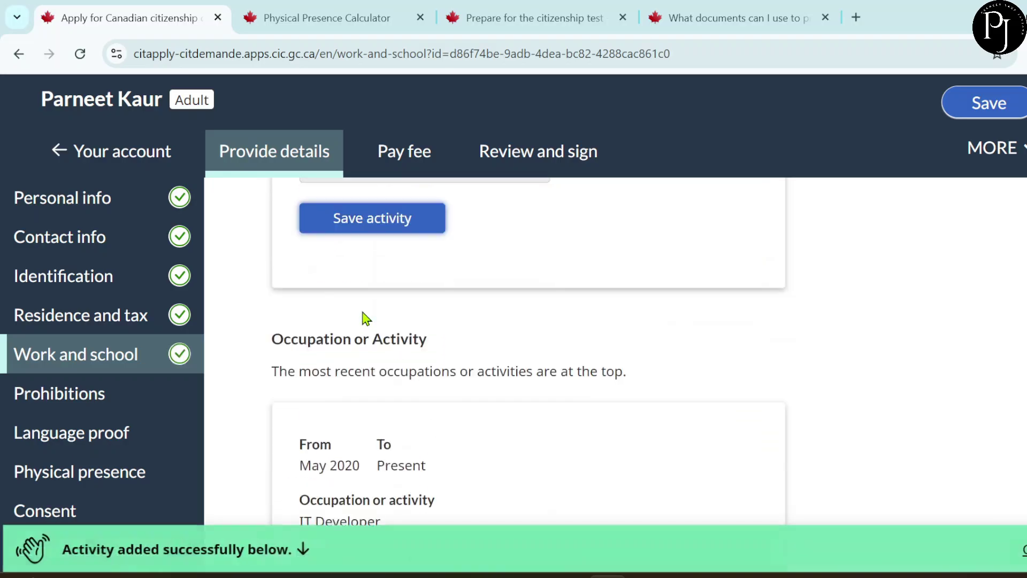
scroll(470, 367, "down", 6)
scroll(475, 386, "down", 2)
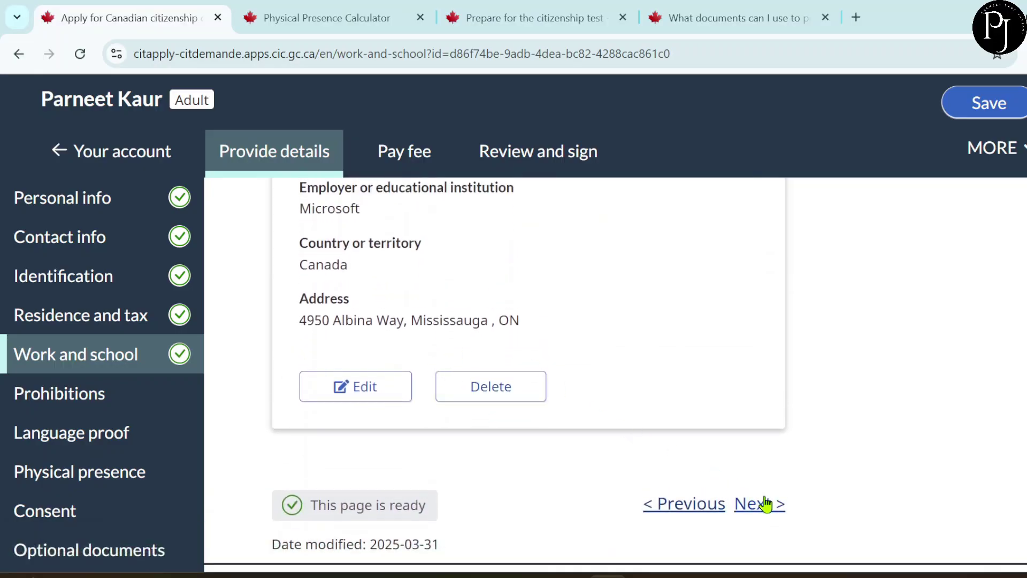
- Open Prohibitions and answer No to imprisonment, probation and parole
left_click(763, 503)
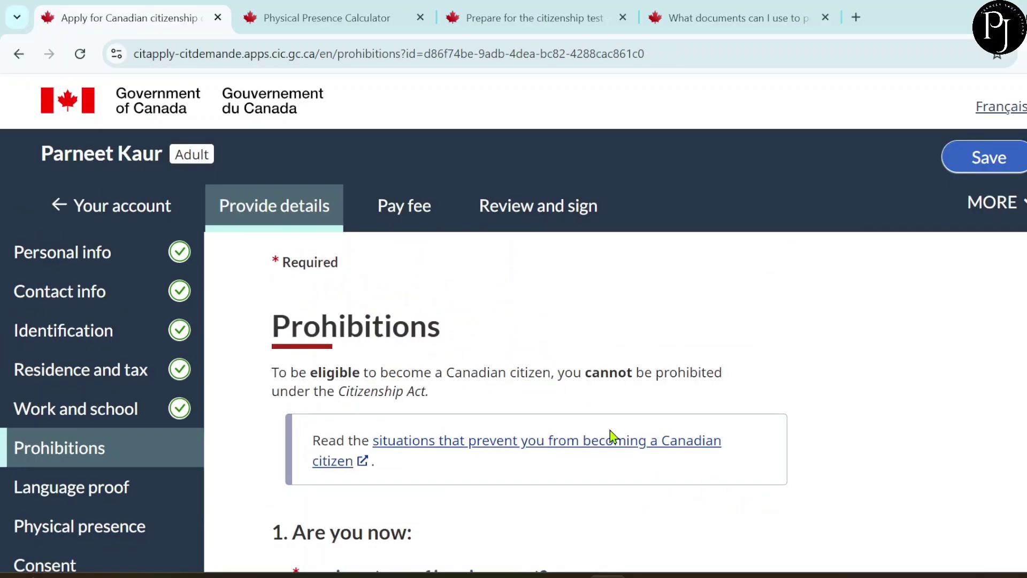
scroll(612, 434, "down", 3)
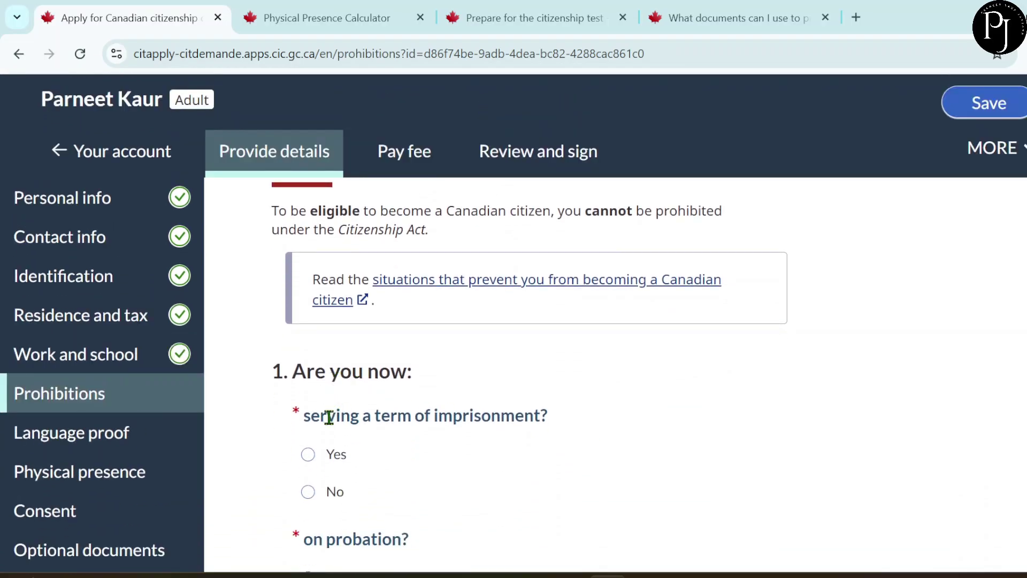
scroll(415, 436, "down", 2)
left_click(309, 390)
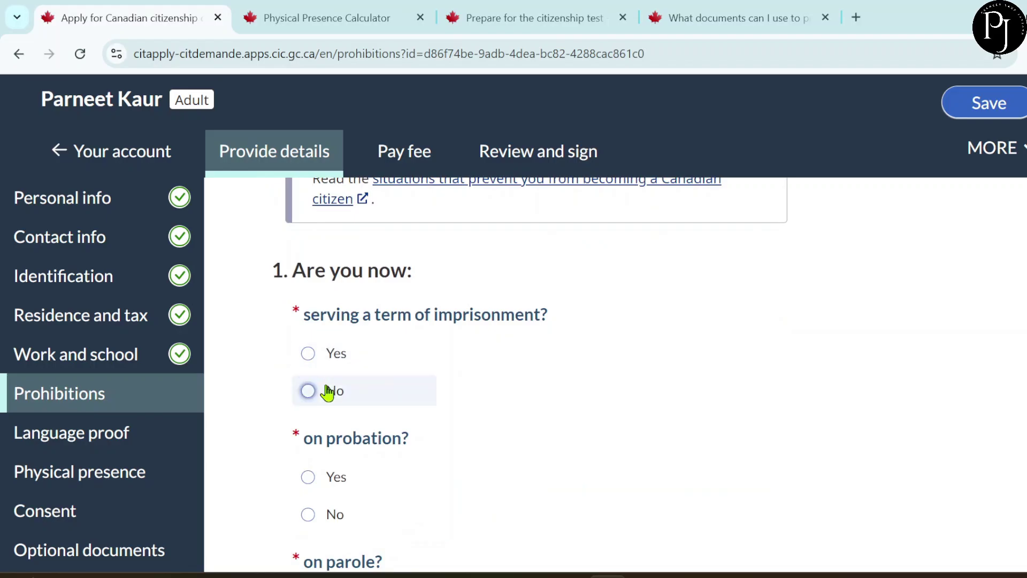
left_click(329, 515)
scroll(632, 417, "down", 3)
left_click(329, 459)
- Answer No to sentences abroad, Citizenship Act or indictable charges, charges outside Canada, and removal orders
scroll(444, 464, "down", 3)
scroll(444, 464, "down", 1)
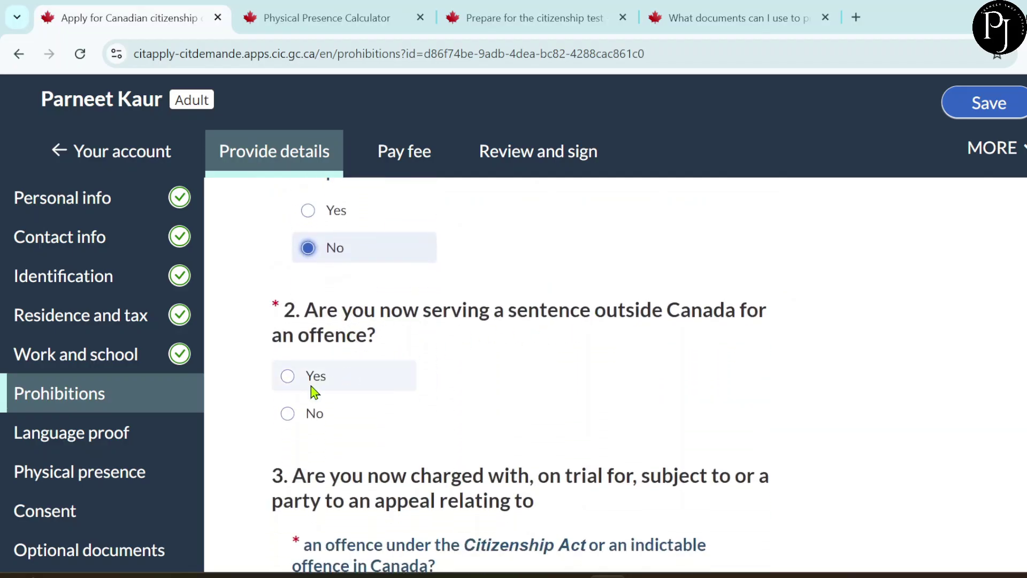
left_click(288, 414)
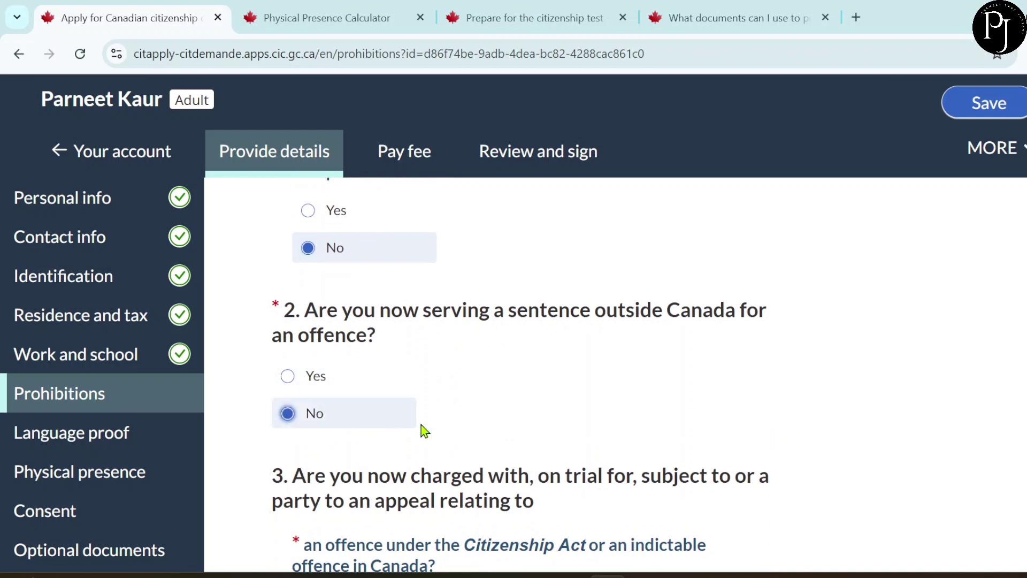
scroll(423, 429, "down", 4)
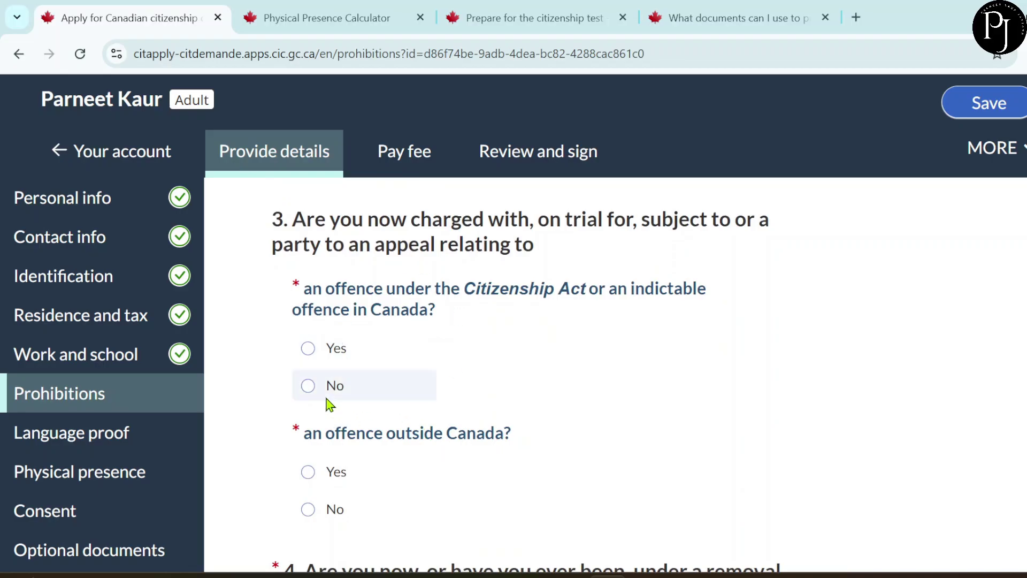
left_click(309, 386)
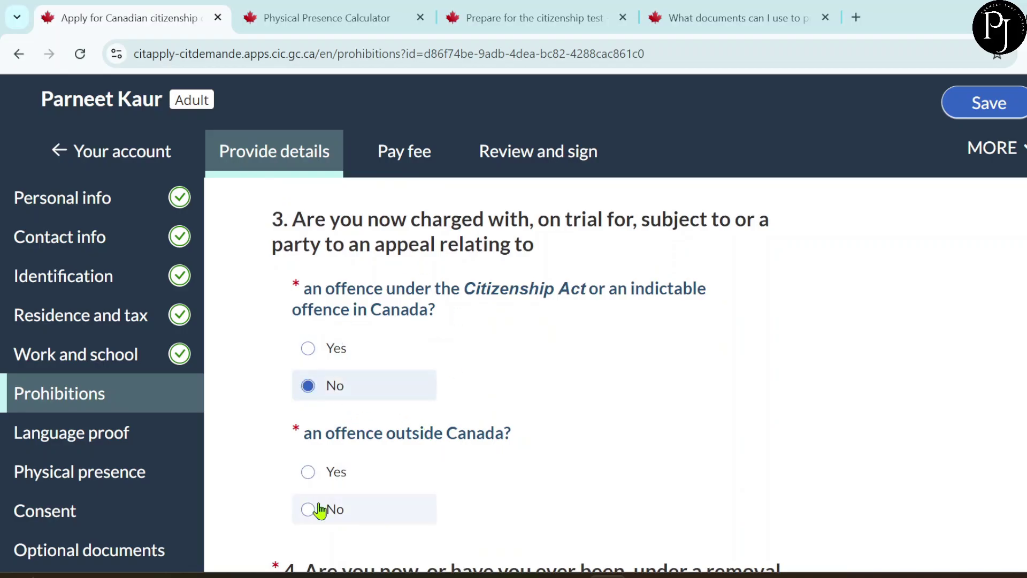
left_click(341, 512)
scroll(542, 456, "down", 4)
scroll(543, 455, "down", 1)
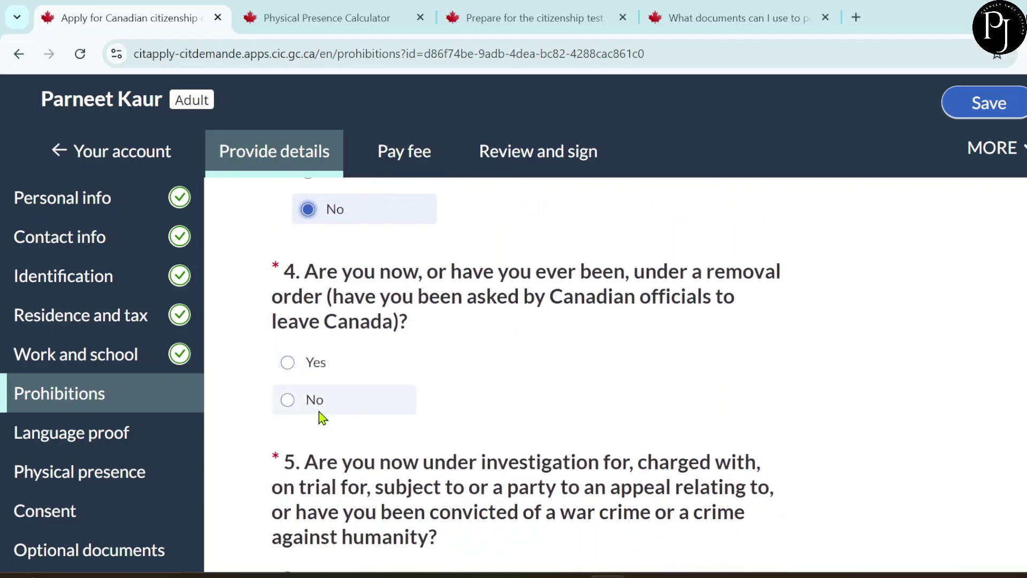
left_click(294, 404)
- Answer No to citizenship revocation, recent indictable offence convictions and terrorism convictions
scroll(449, 442, "down", 4)
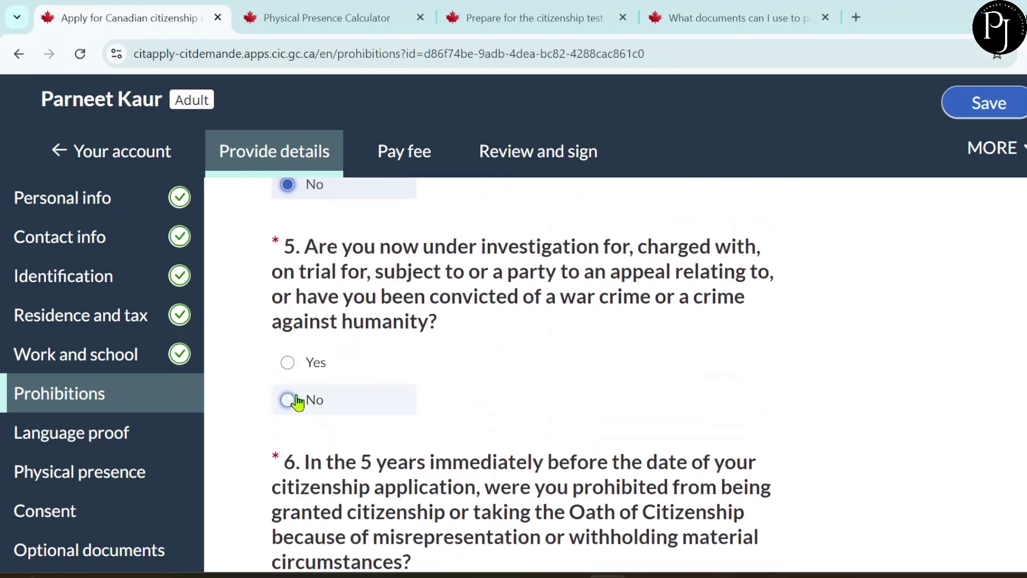
scroll(445, 429, "down", 2)
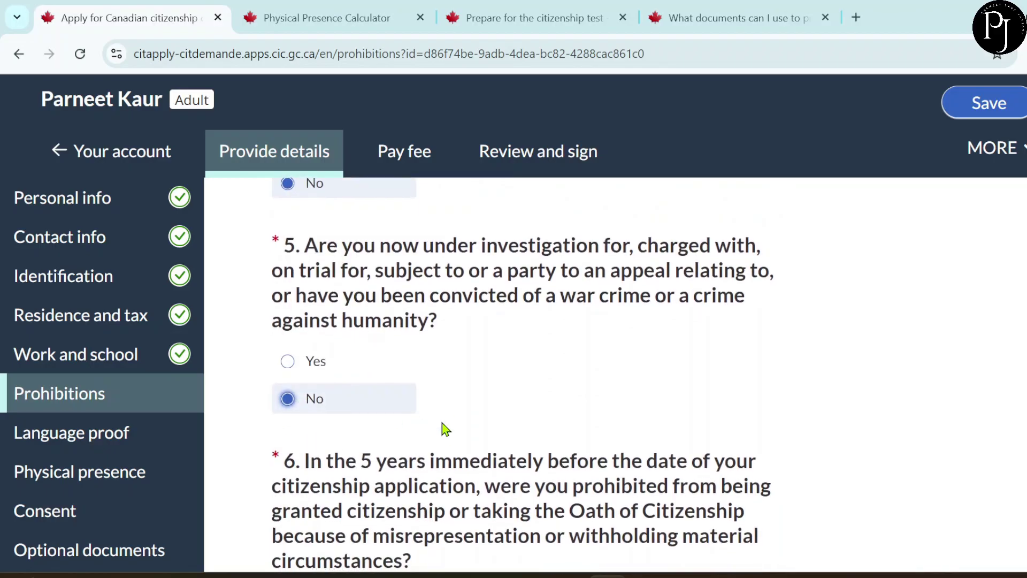
scroll(441, 428, "down", 2)
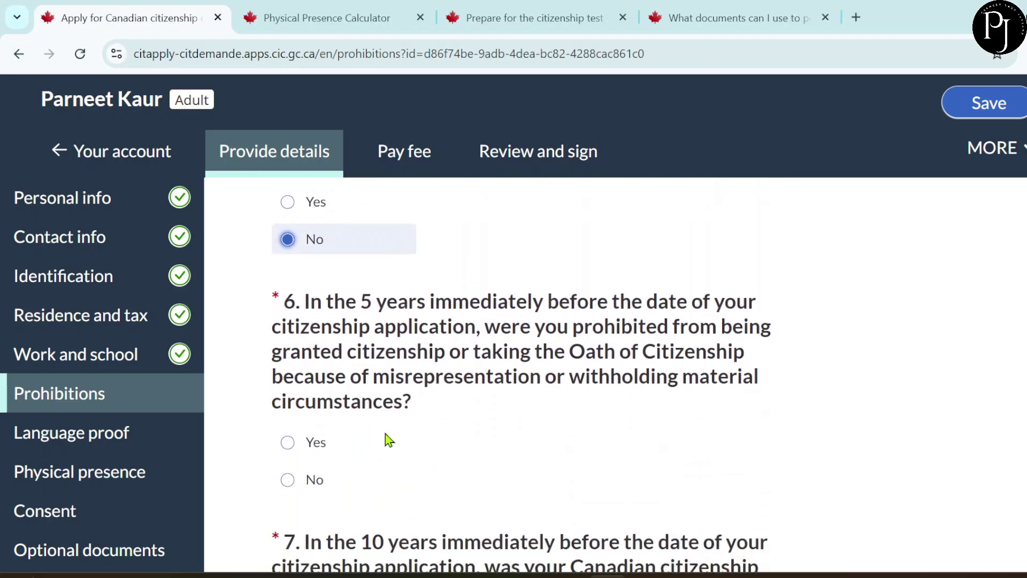
scroll(493, 487, "down", 4)
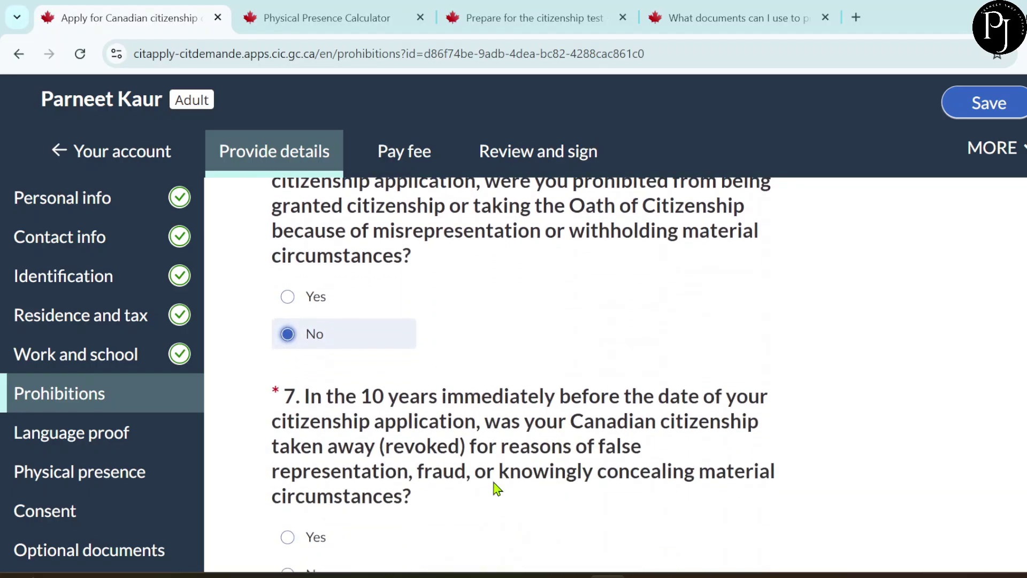
left_click(308, 546)
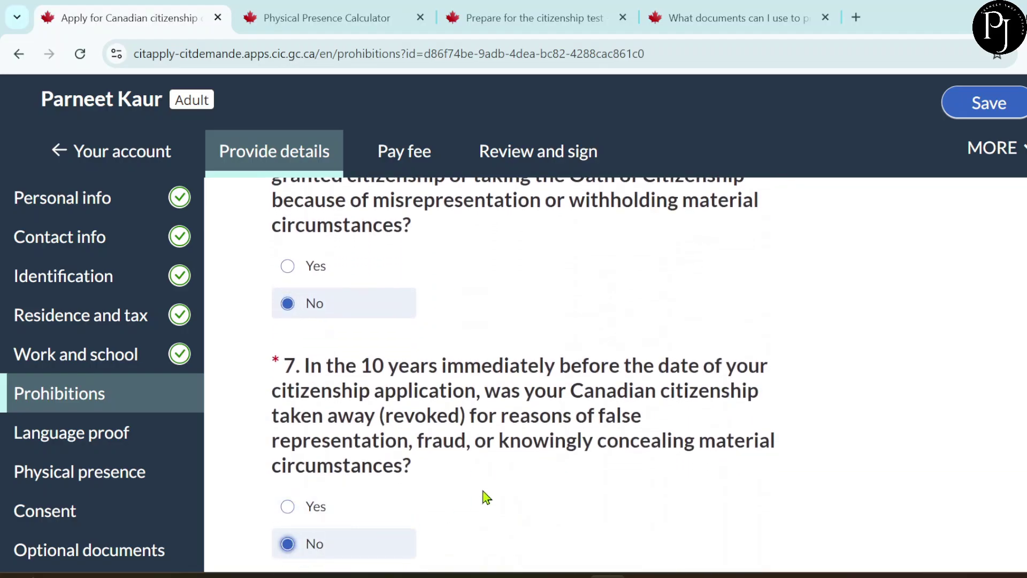
scroll(483, 496, "down", 3)
scroll(484, 491, "down", 3)
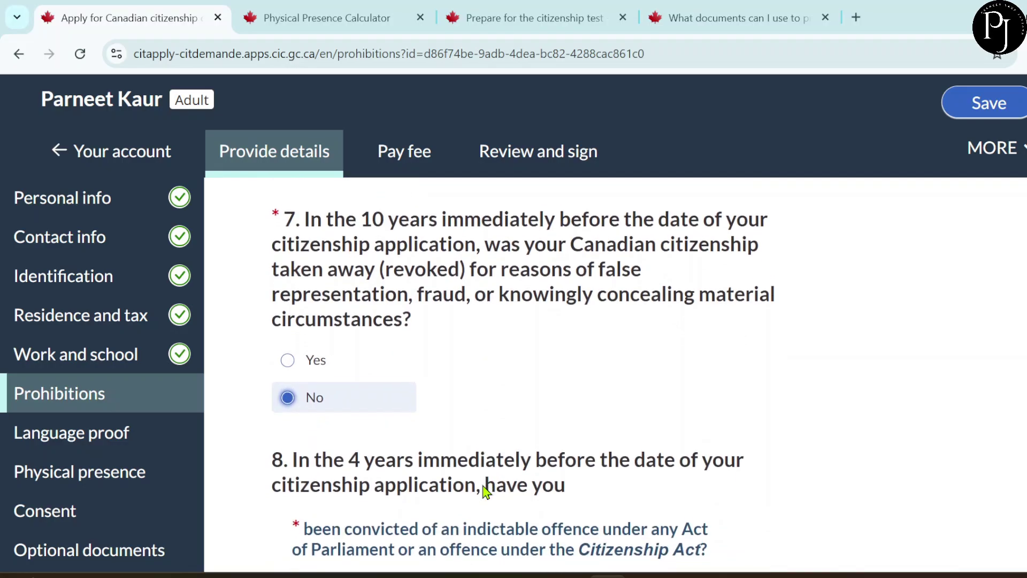
scroll(486, 492, "down", 2)
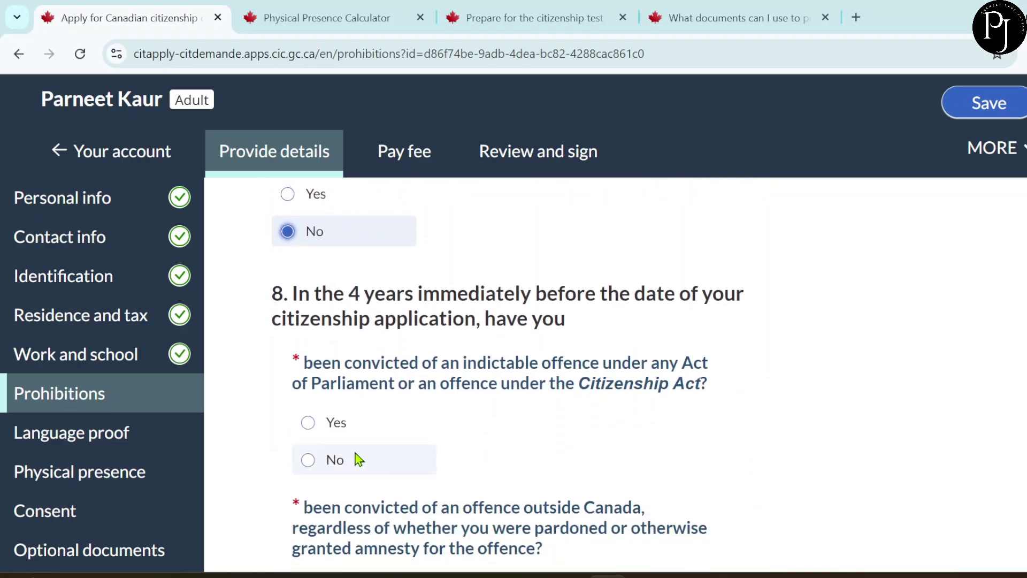
left_click(333, 459)
scroll(438, 444, "down", 2)
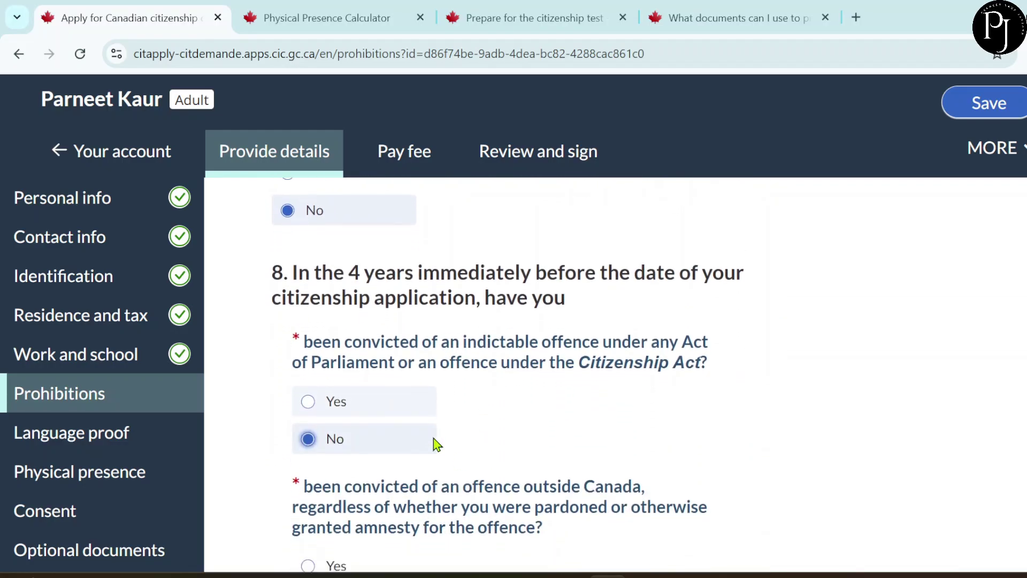
scroll(438, 444, "down", 2)
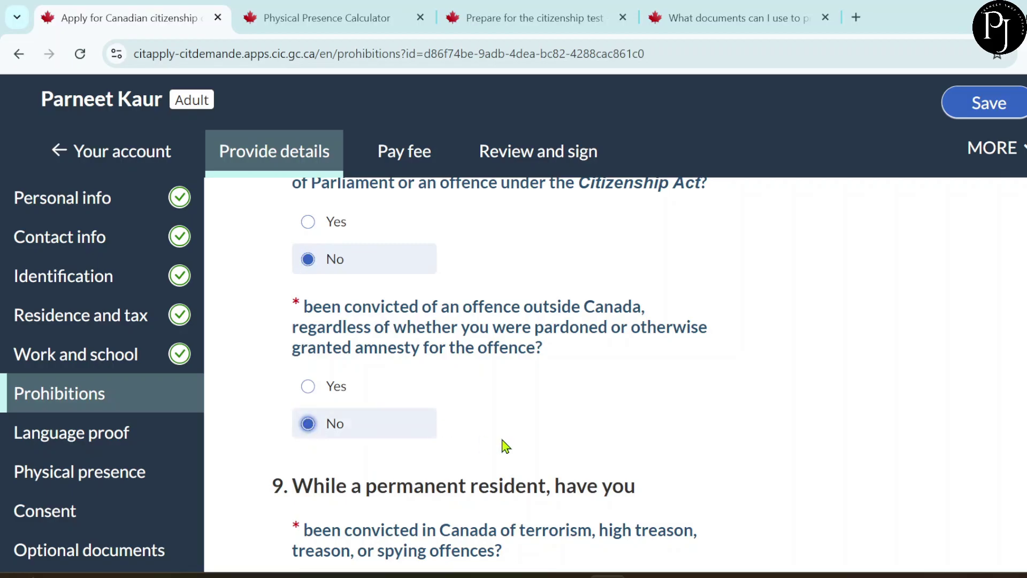
scroll(505, 445, "down", 4)
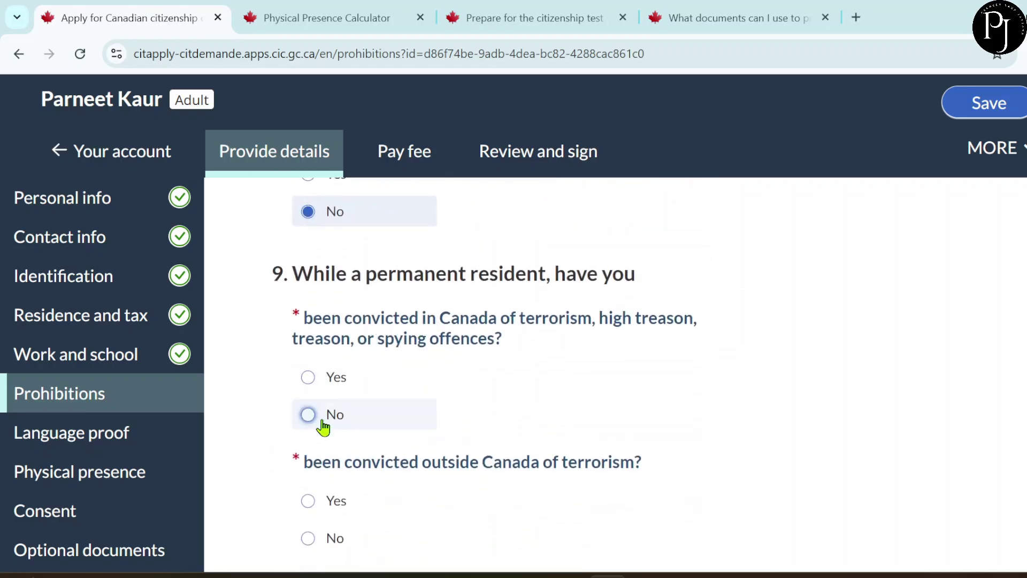
left_click(330, 535)
- Answer No to serving in a hostile armed force, confirm the Citizenship Act prohibitions, and continue to Language proof
scroll(459, 515, "down", 4)
scroll(458, 515, "down", 1)
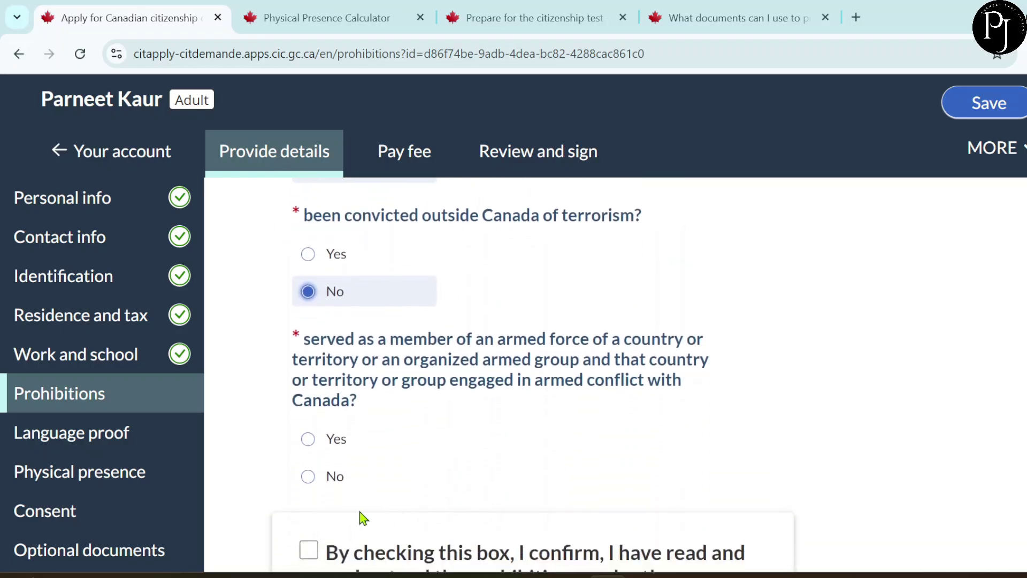
left_click(332, 488)
scroll(425, 459, "down", 3)
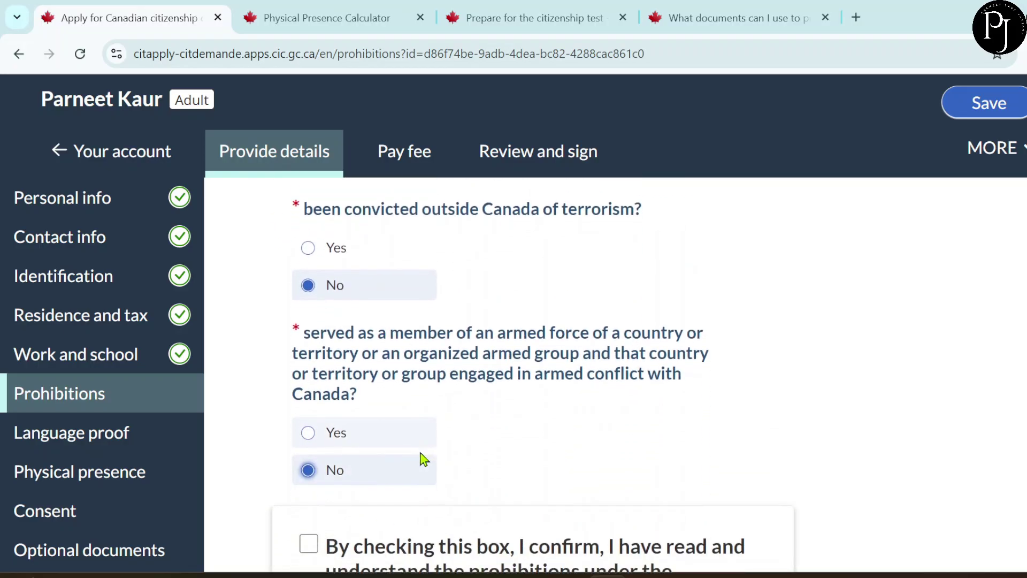
scroll(422, 459, "down", 3)
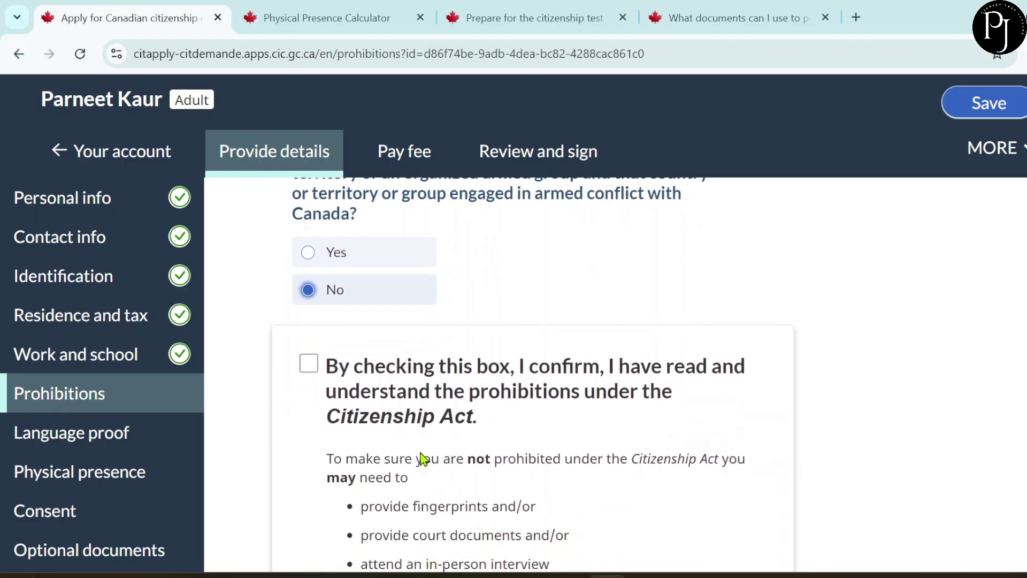
left_click(310, 272)
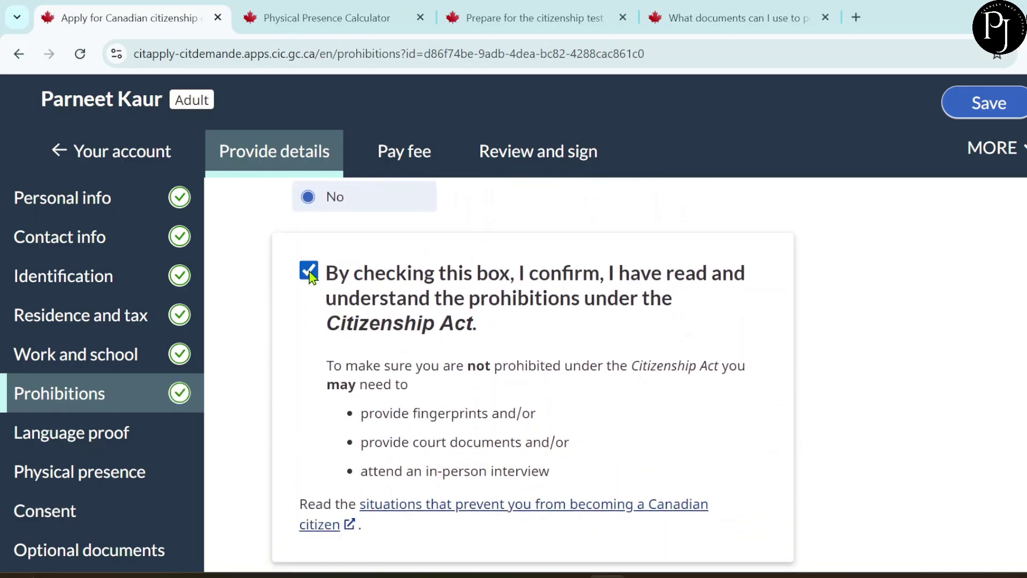
scroll(422, 314, "down", 2)
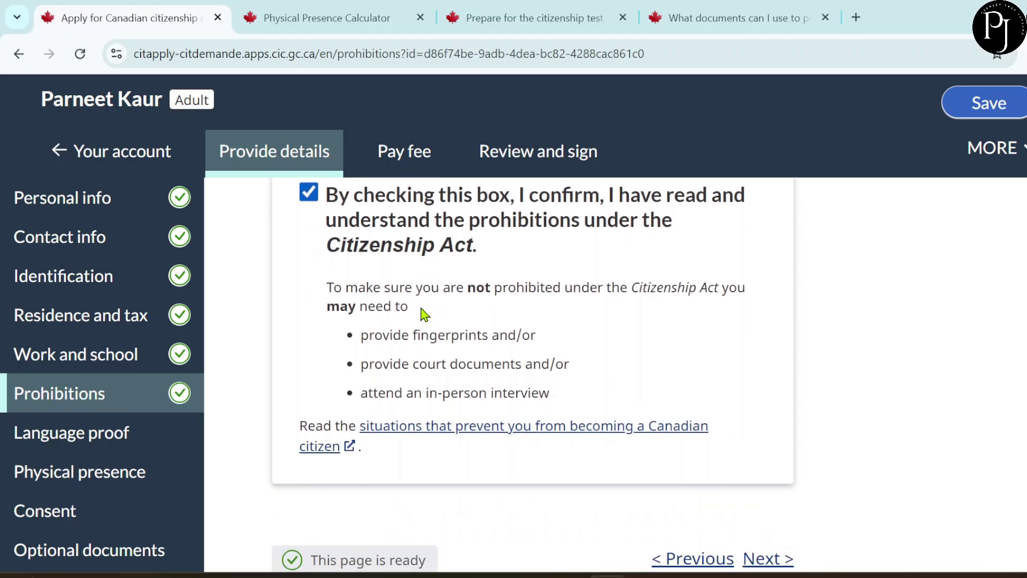
scroll(420, 310, "down", 1)
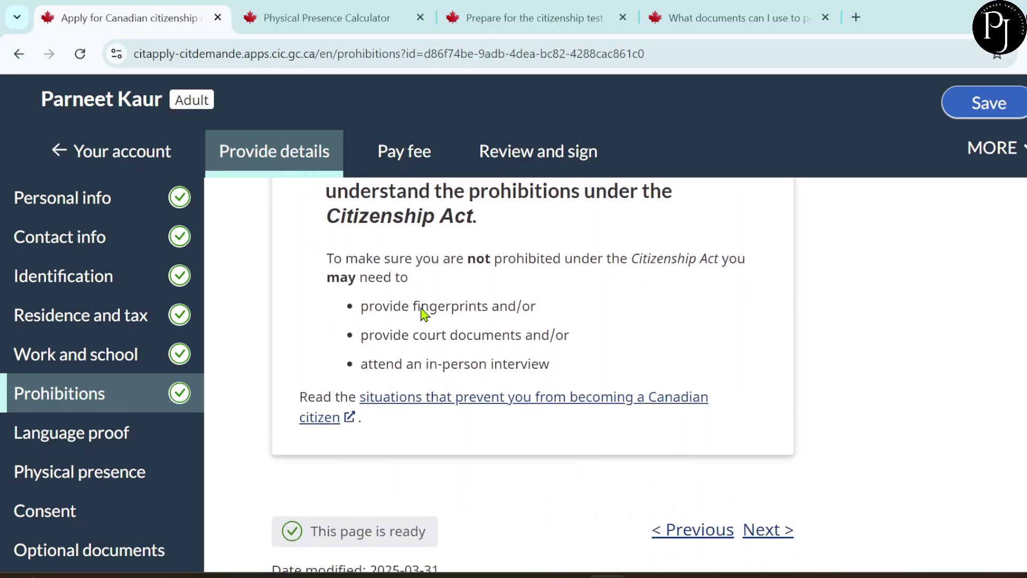
scroll(420, 306, "down", 2)
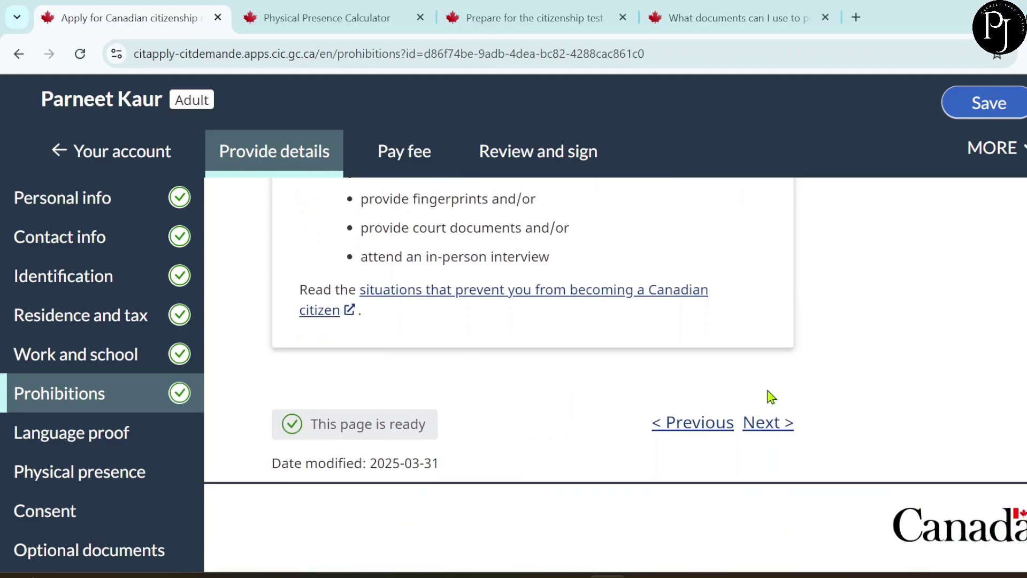
left_click(769, 428)
- Review the Language proof page, then switch to the help page on language proof documents
scroll(768, 425, "down", 3)
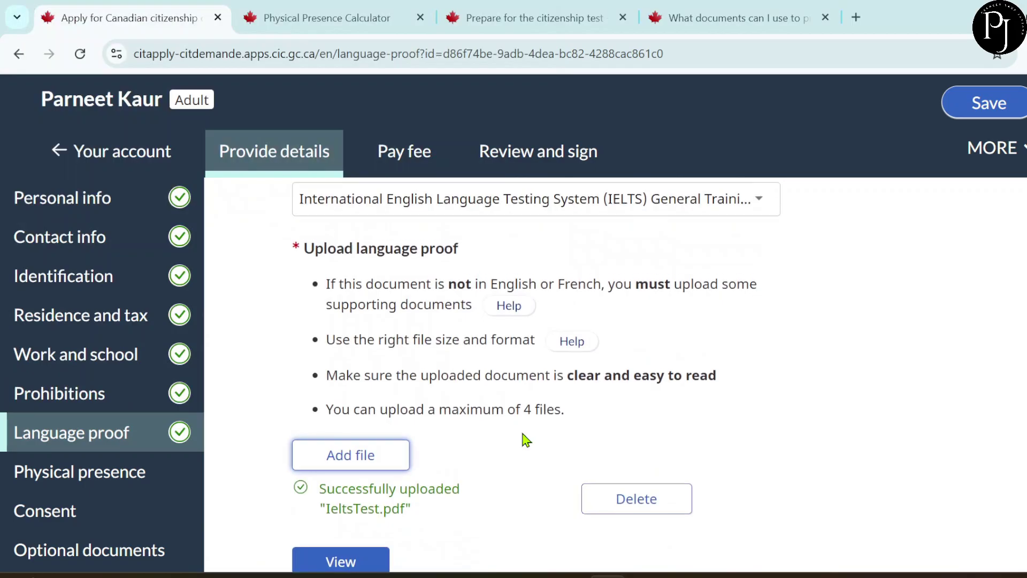
scroll(525, 438, "up", 4)
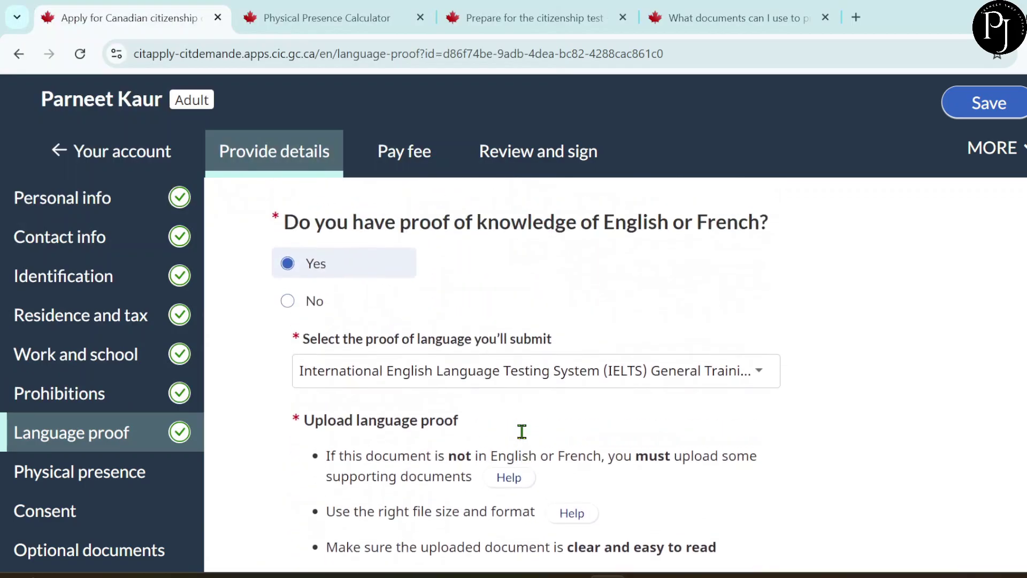
scroll(521, 431, "up", 2)
scroll(523, 440, "down", 1)
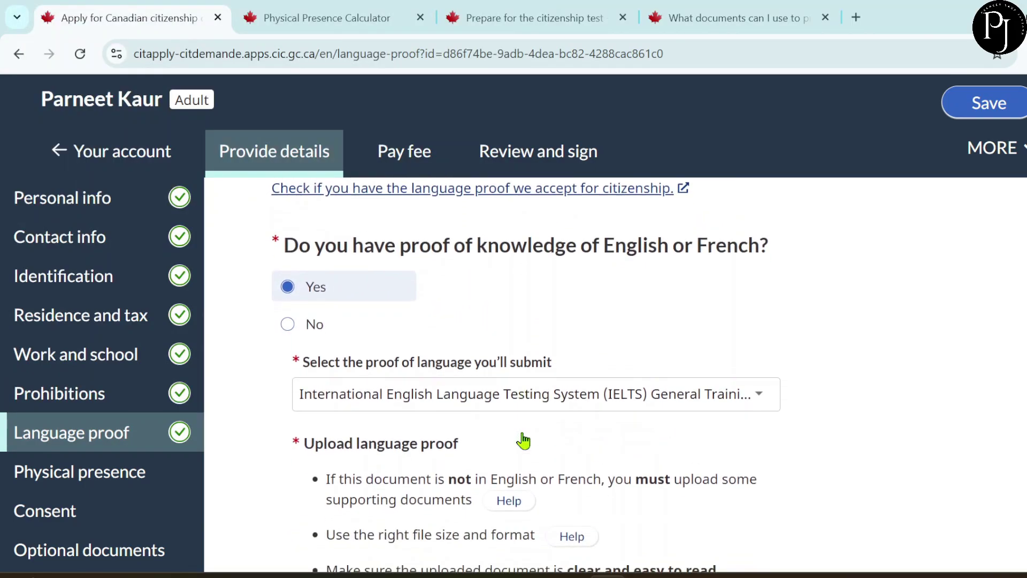
scroll(525, 438, "down", 1)
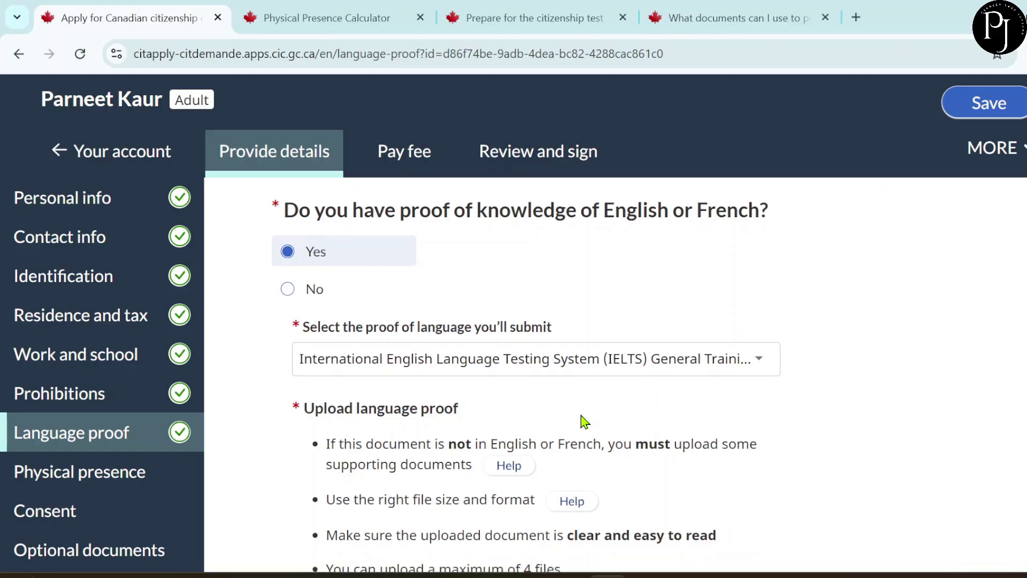
key("ctrl+4")
scroll(643, 289, "up", 2)
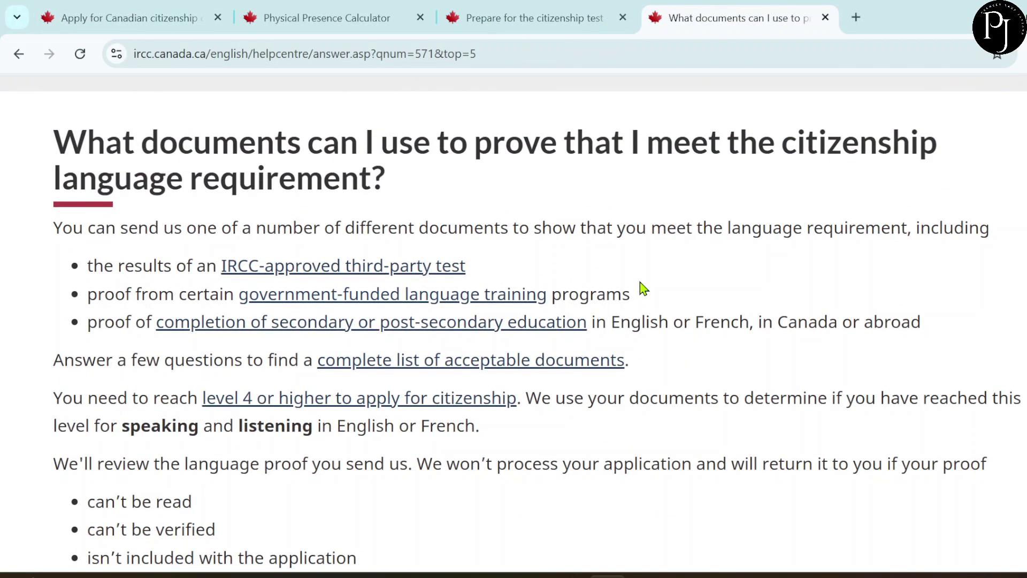
scroll(644, 289, "down", 1)
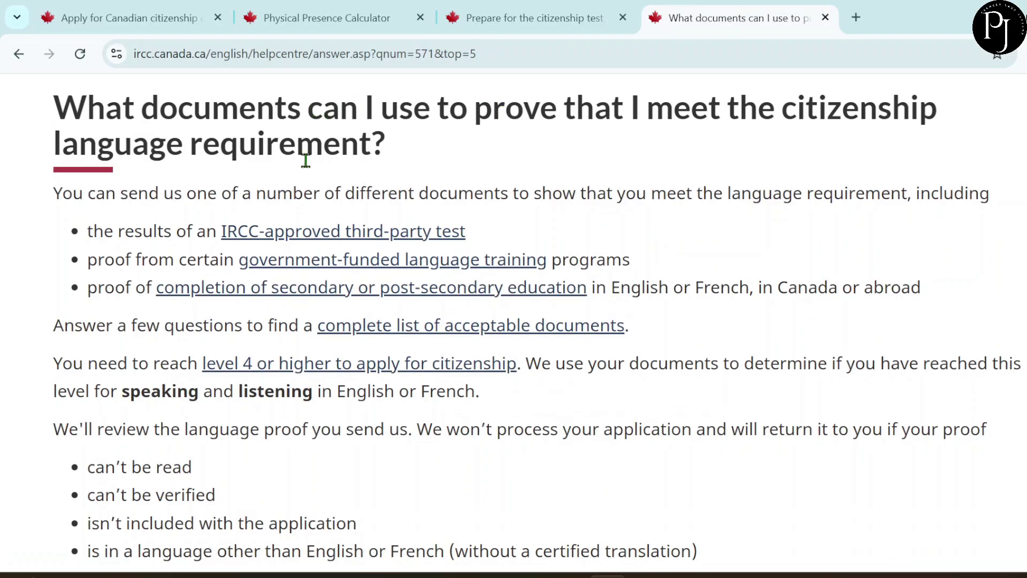
scroll(417, 278, "down", 2)
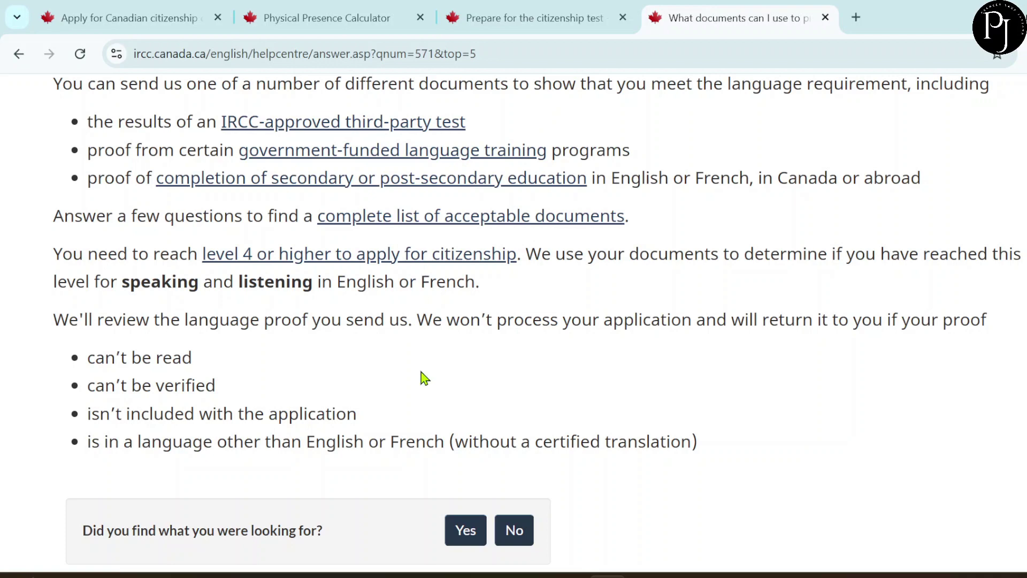
scroll(424, 378, "up", 1)
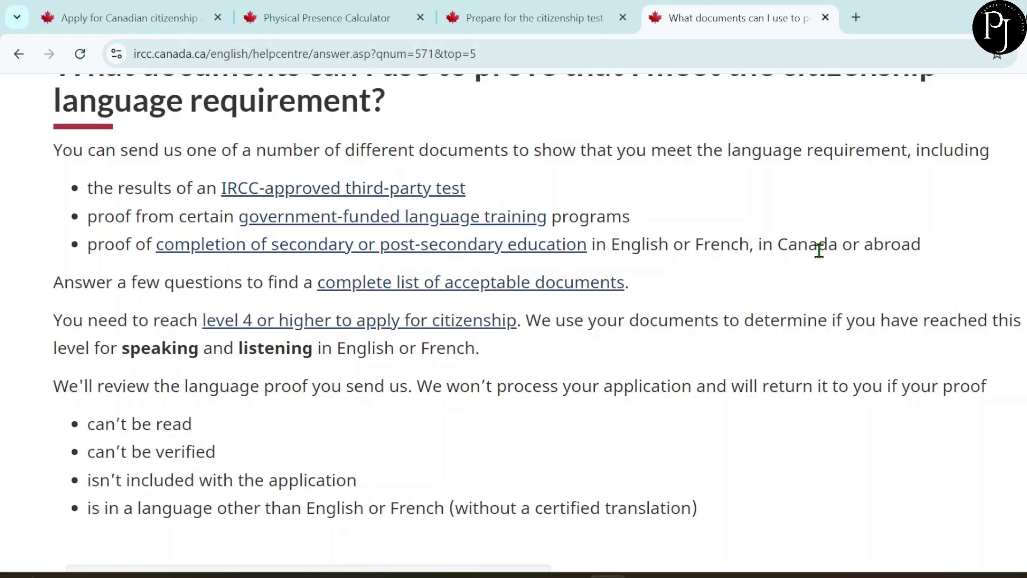
- Return to the application's Language proof page, which shows IeltsTest.pdf uploaded for IELTS General Training
scroll(666, 311, "down", 1)
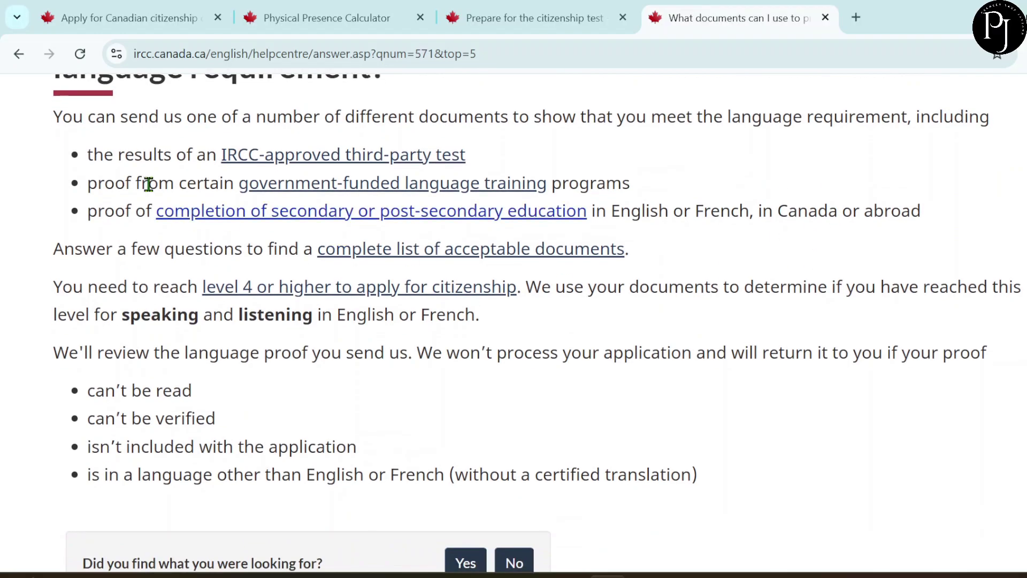
left_click(111, 19)
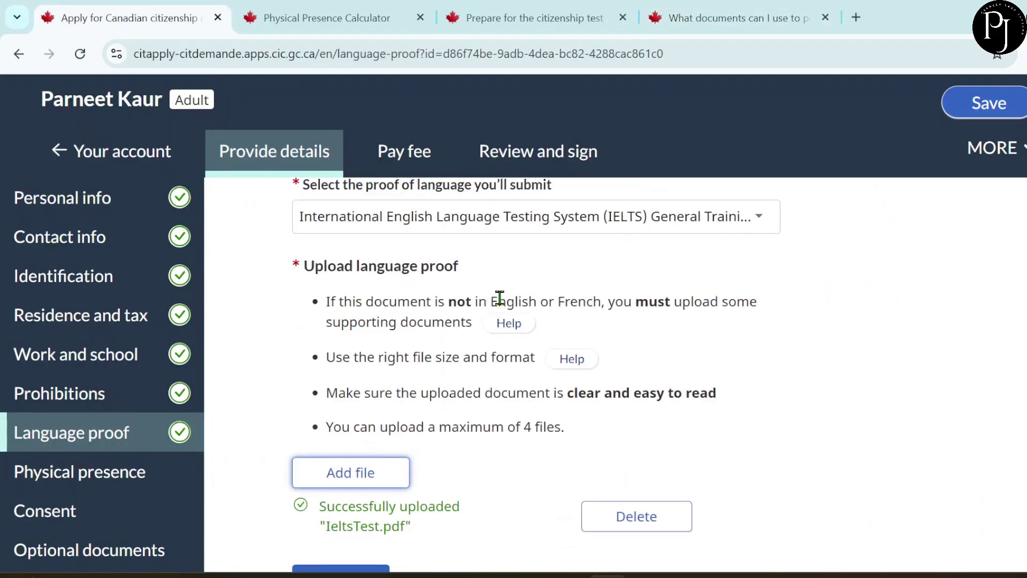
scroll(499, 297, "down", 4)
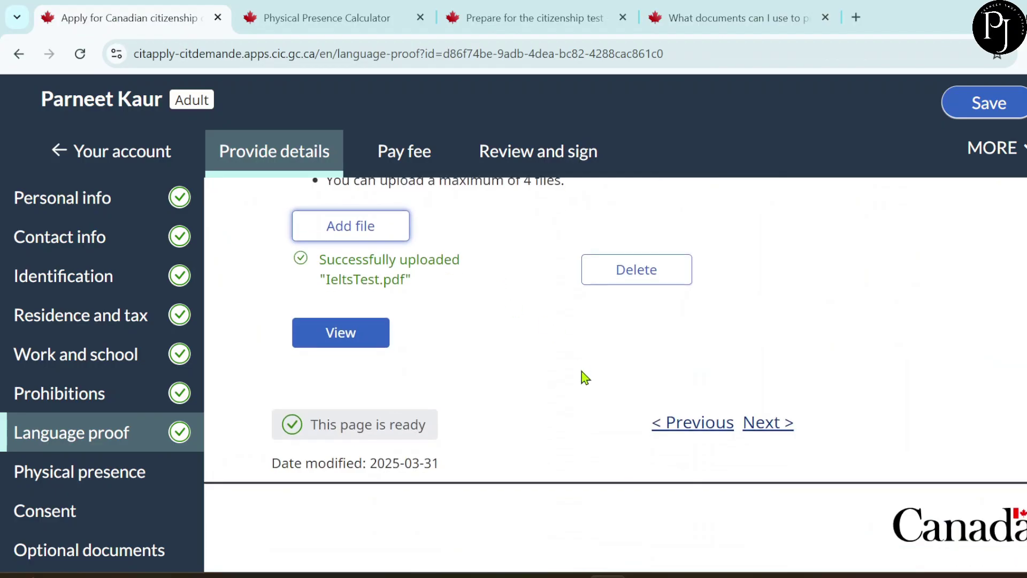
- Review the Physical presence page (May 22, 2020 to May 21, 2025), then switch to the Physical Presence Calculator
left_click(772, 423)
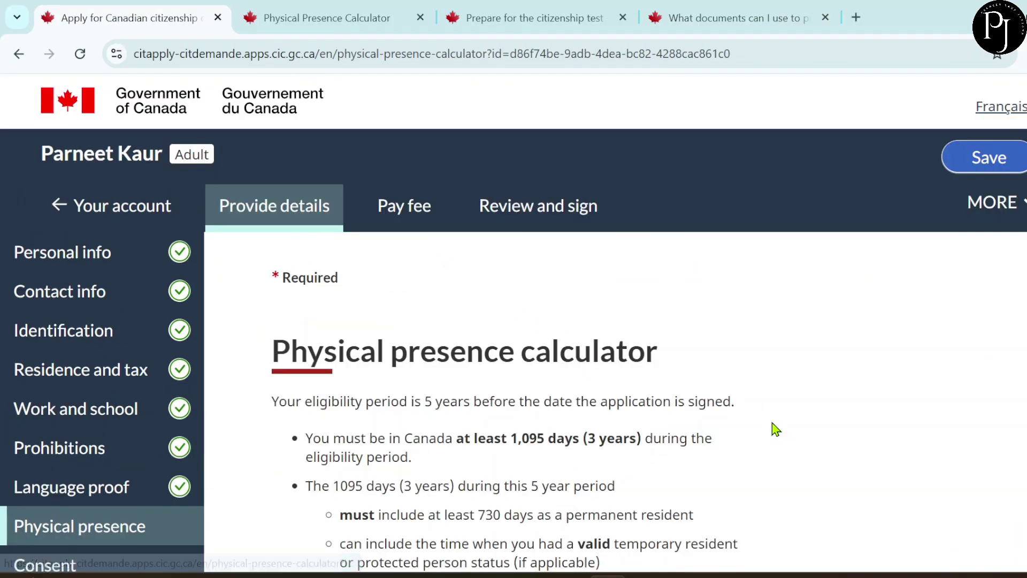
scroll(645, 429, "down", 2)
scroll(644, 426, "down", 1)
scroll(648, 435, "up", 1)
scroll(648, 438, "down", 1)
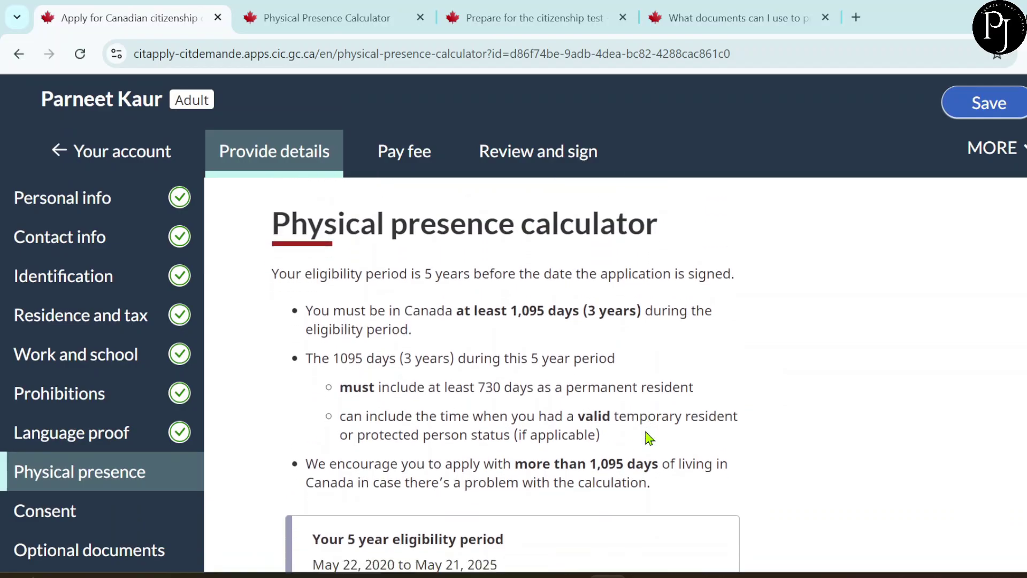
scroll(649, 437, "down", 1)
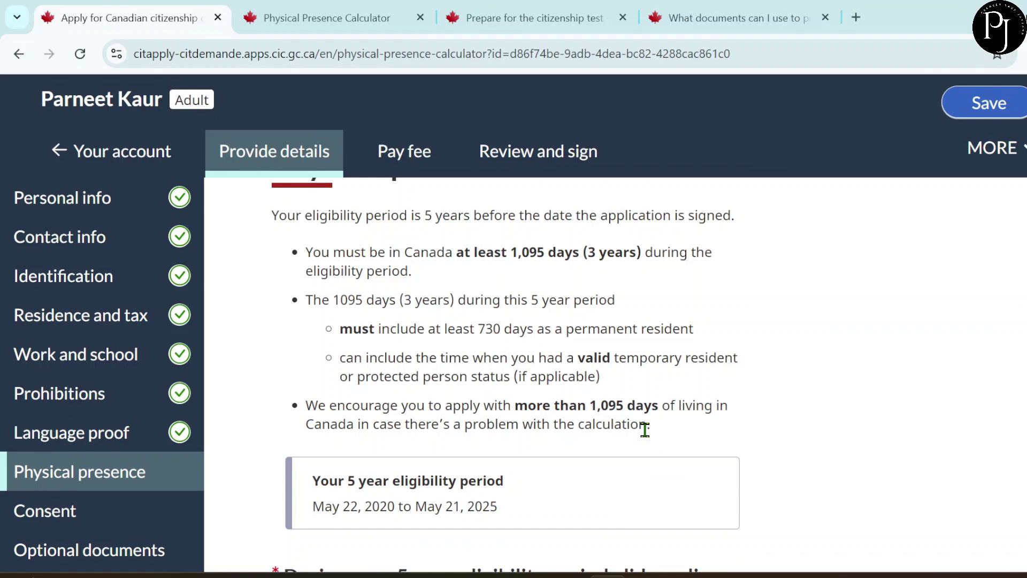
left_click(291, 16)
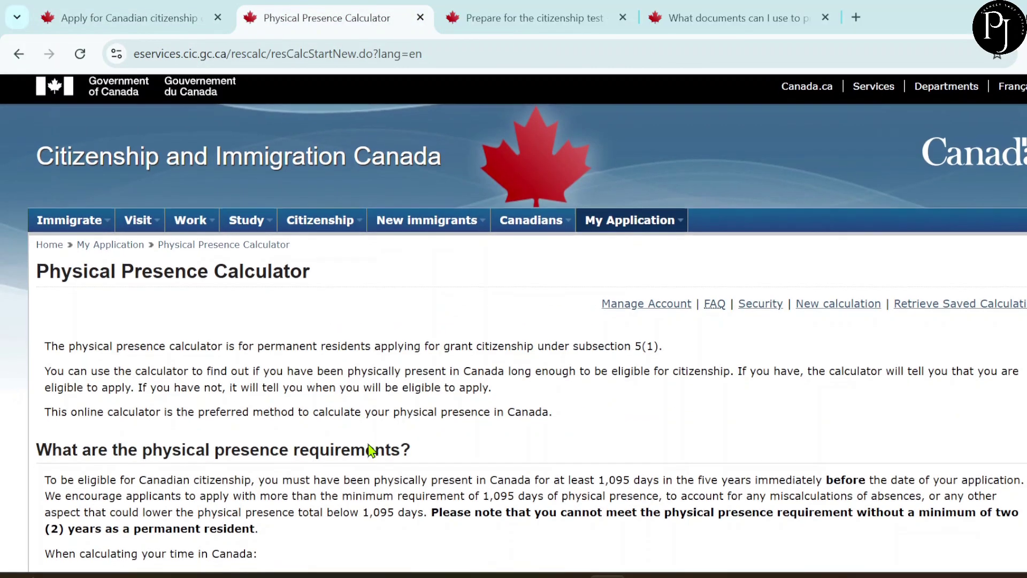
- Start a new calculation in the Physical Presence Calculator, then go back to the application
scroll(368, 451, "down", 3)
scroll(370, 450, "down", 15)
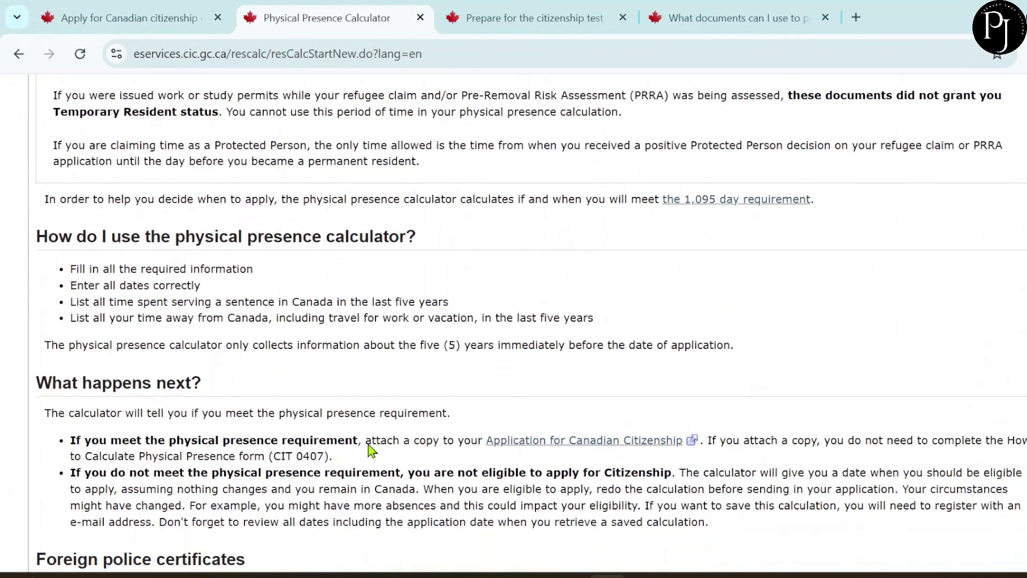
scroll(370, 450, "down", 5)
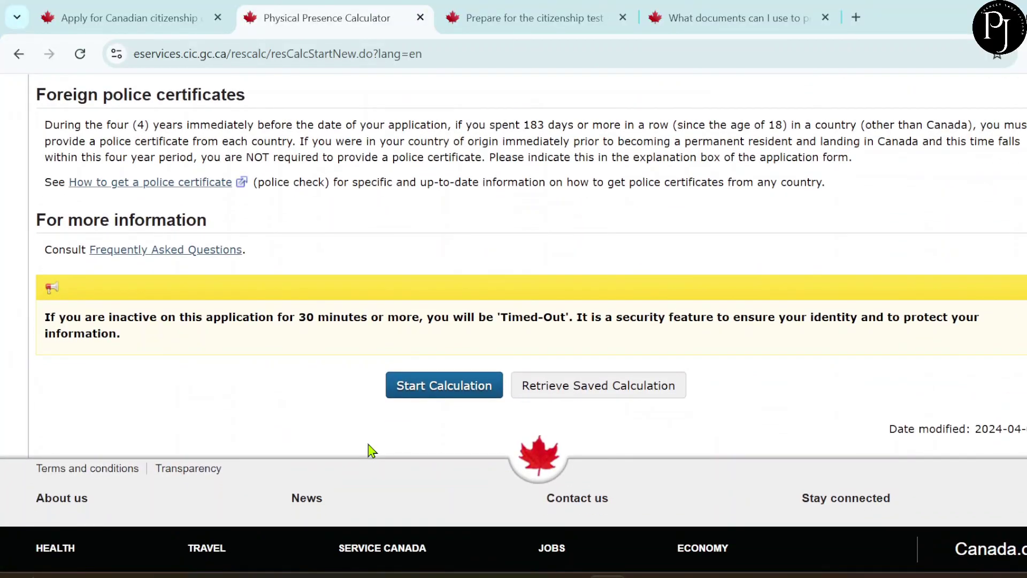
left_click(408, 390)
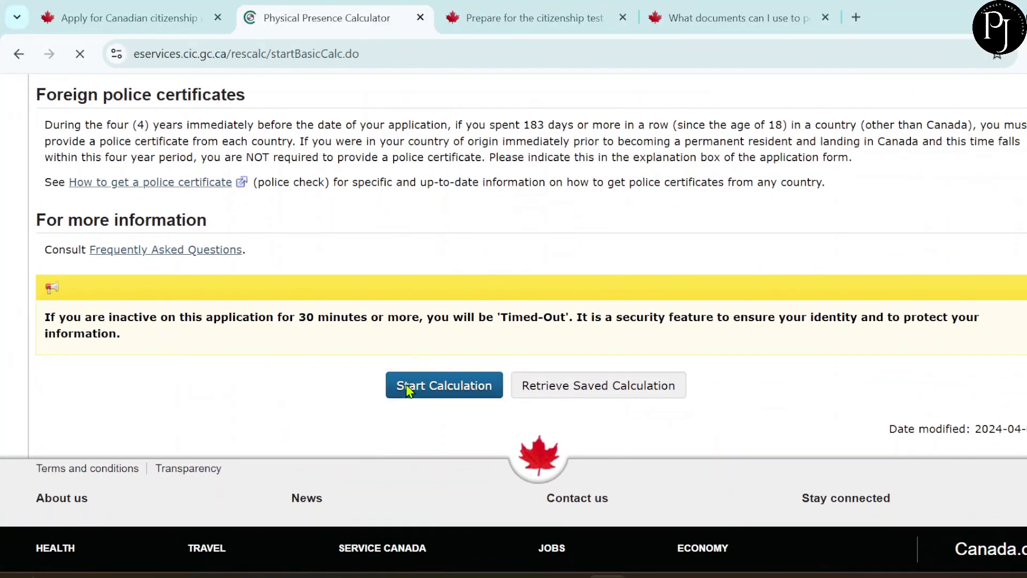
scroll(410, 391, "down", 2)
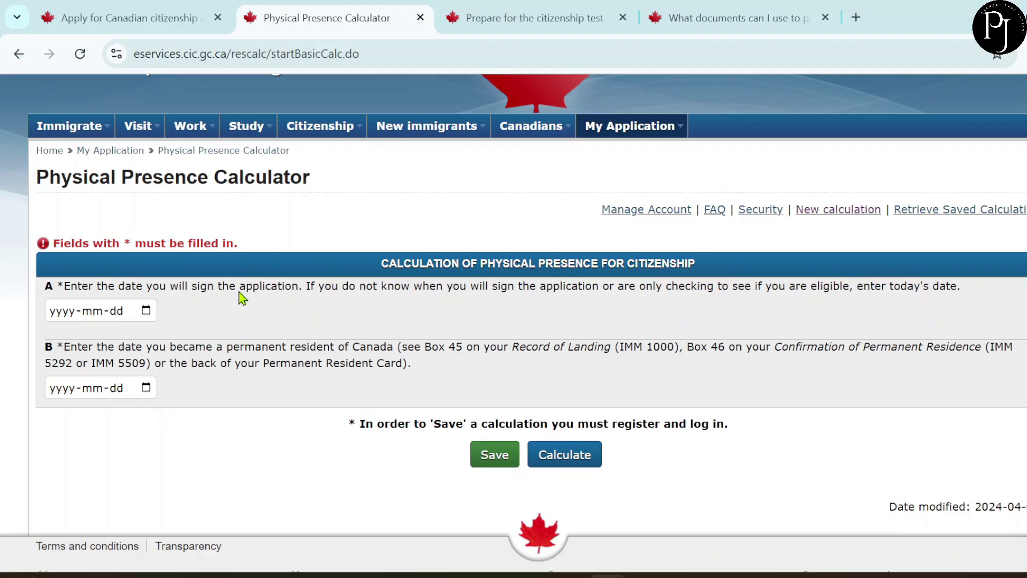
left_click(127, 20)
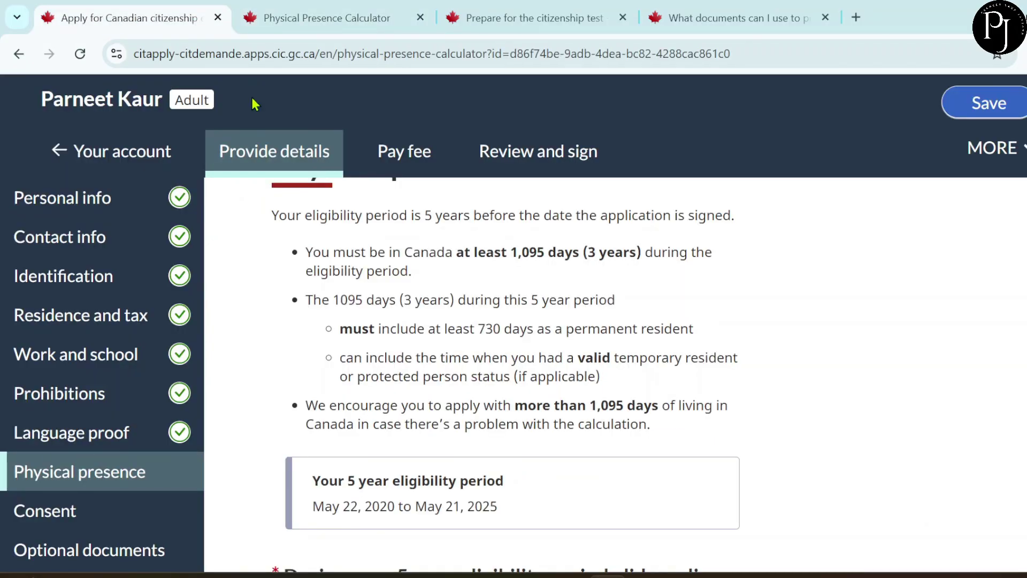
- Answer No to being a Crown servant abroad and to being a Crown servant's family member
scroll(447, 348, "down", 2)
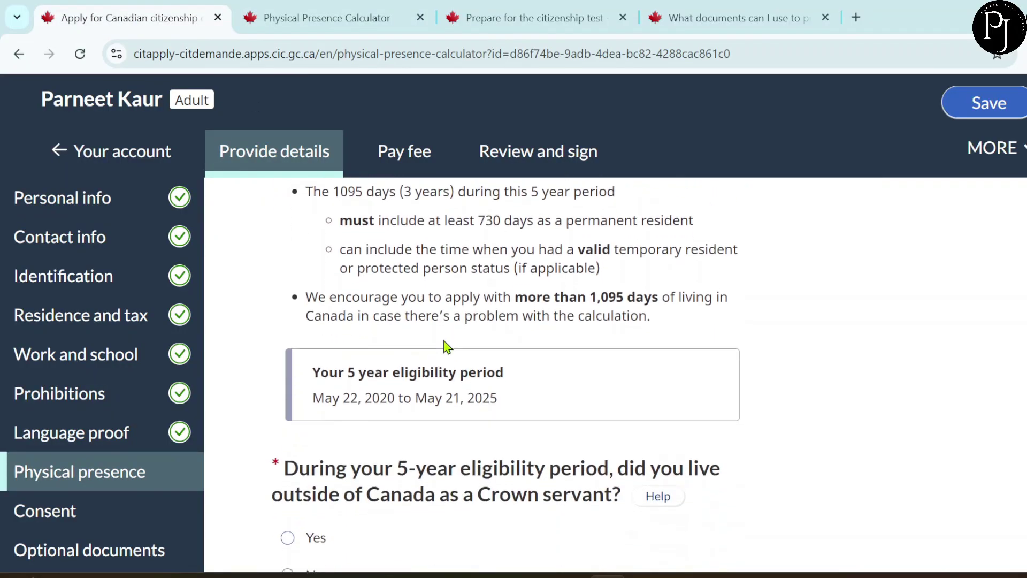
scroll(447, 348, "down", 1)
scroll(447, 348, "up", 1)
scroll(448, 348, "up", 1)
scroll(447, 348, "down", 1)
scroll(447, 348, "up", 1)
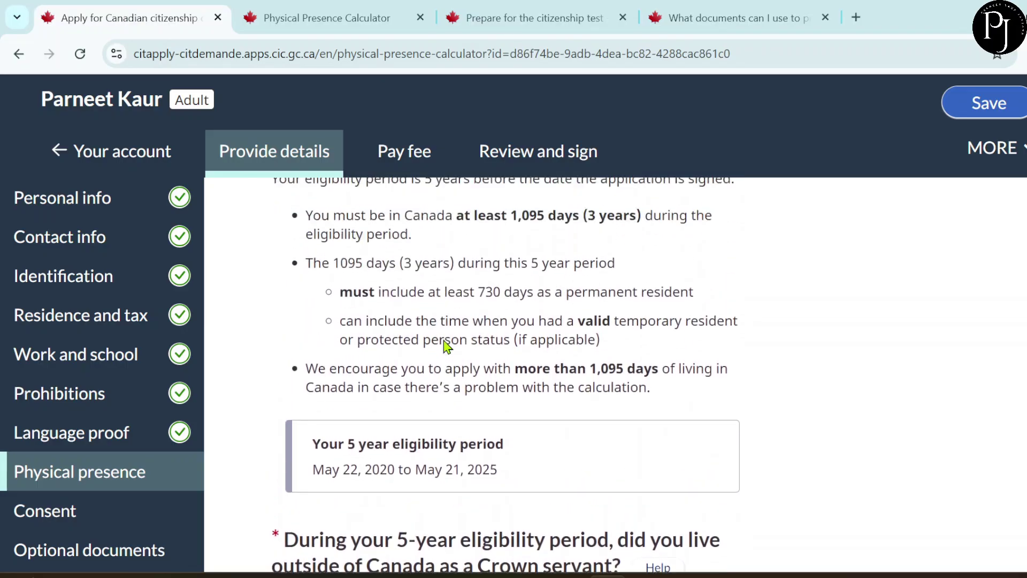
scroll(447, 347, "down", 5)
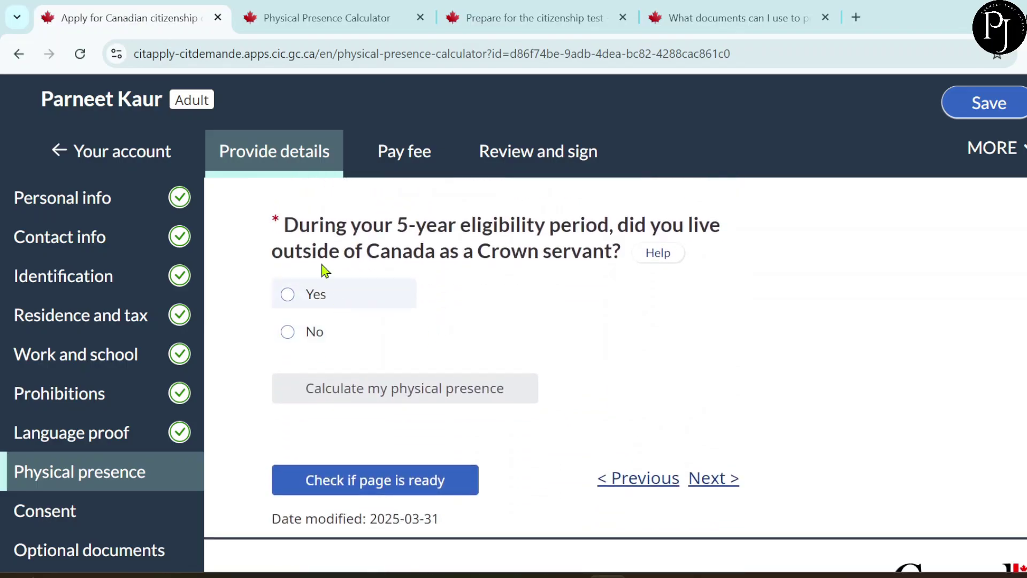
left_click(288, 332)
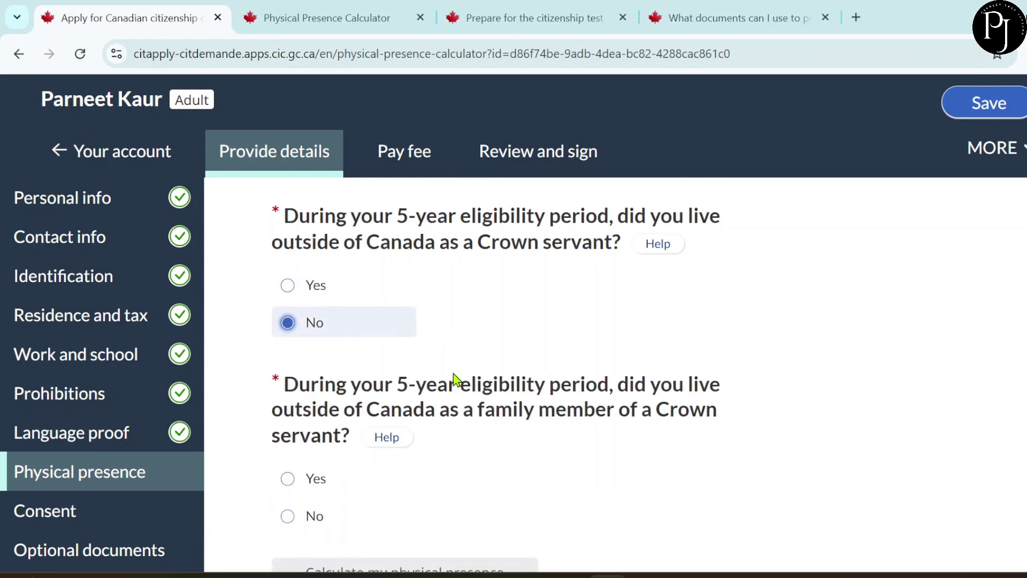
scroll(456, 380, "down", 1)
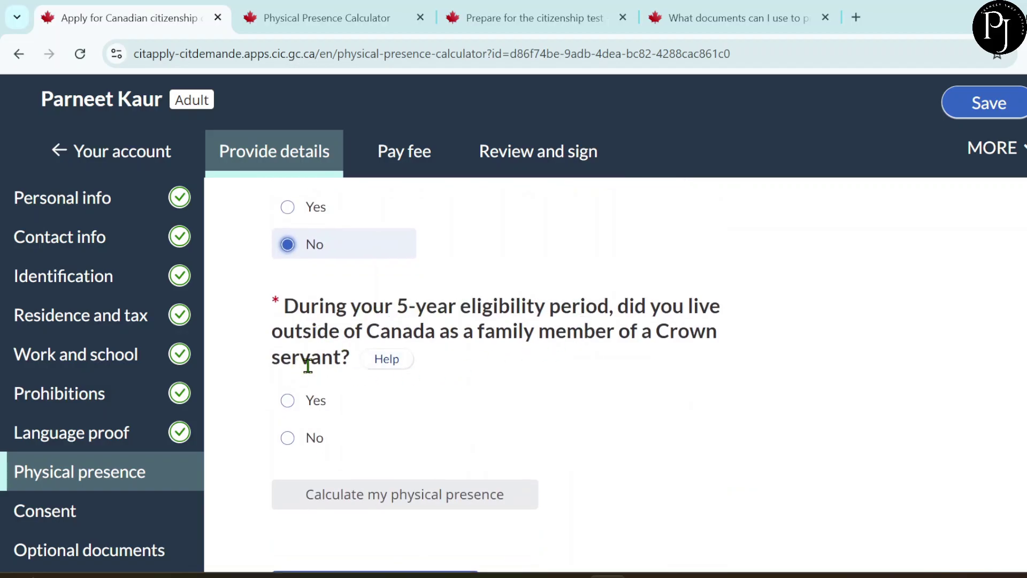
left_click(294, 436)
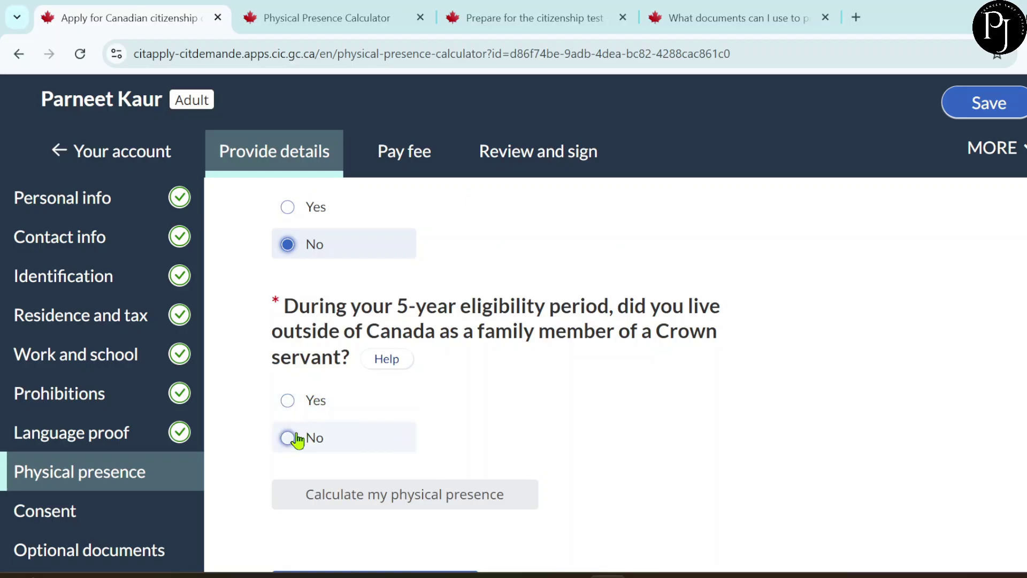
scroll(599, 431, "down", 4)
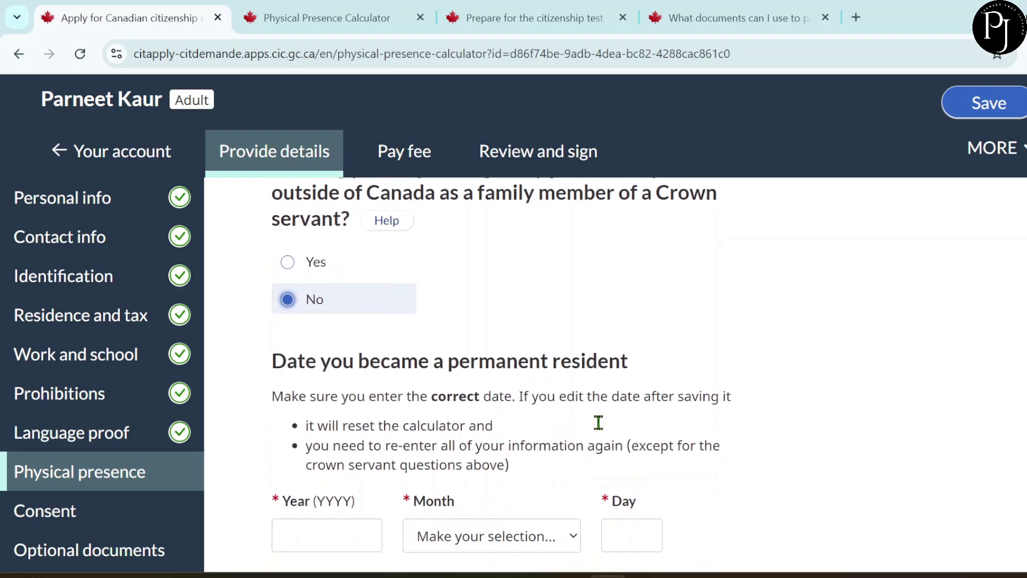
- Enter and save August 20, 2022 as the date of becoming a permanent resident
left_click(615, 418)
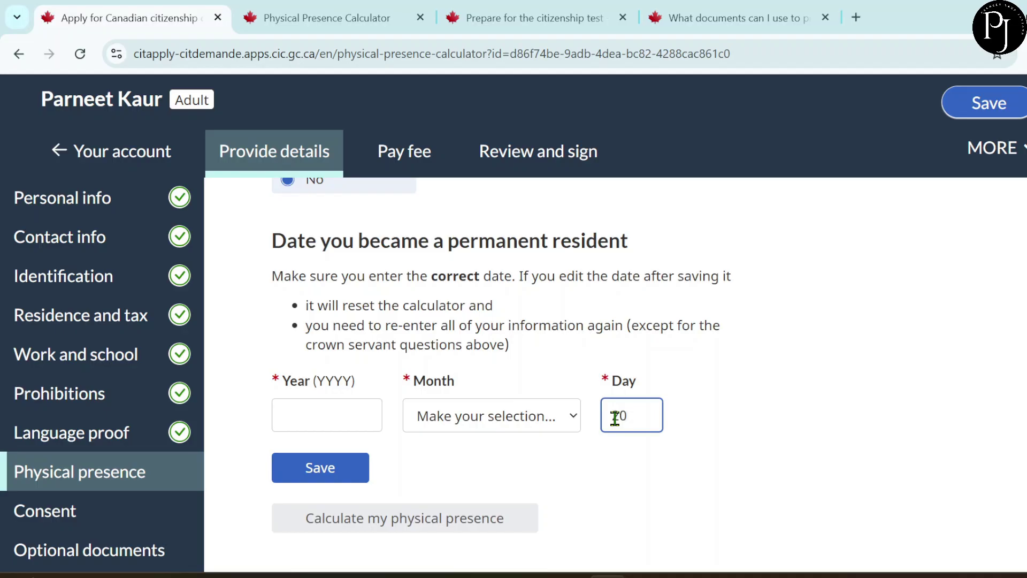
left_click(495, 422)
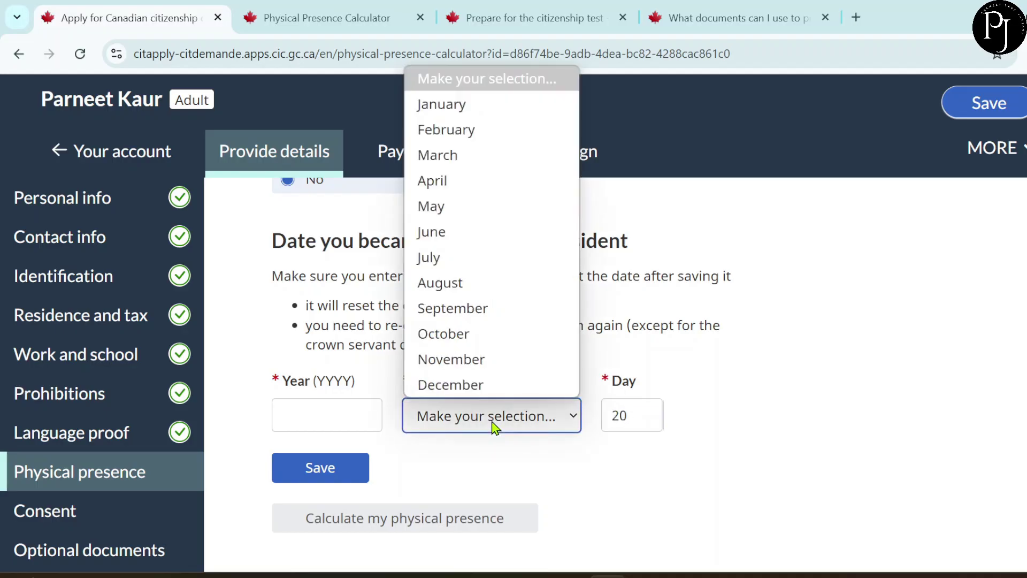
left_click(459, 284)
left_click(313, 418)
type("2022")
left_click(321, 468)
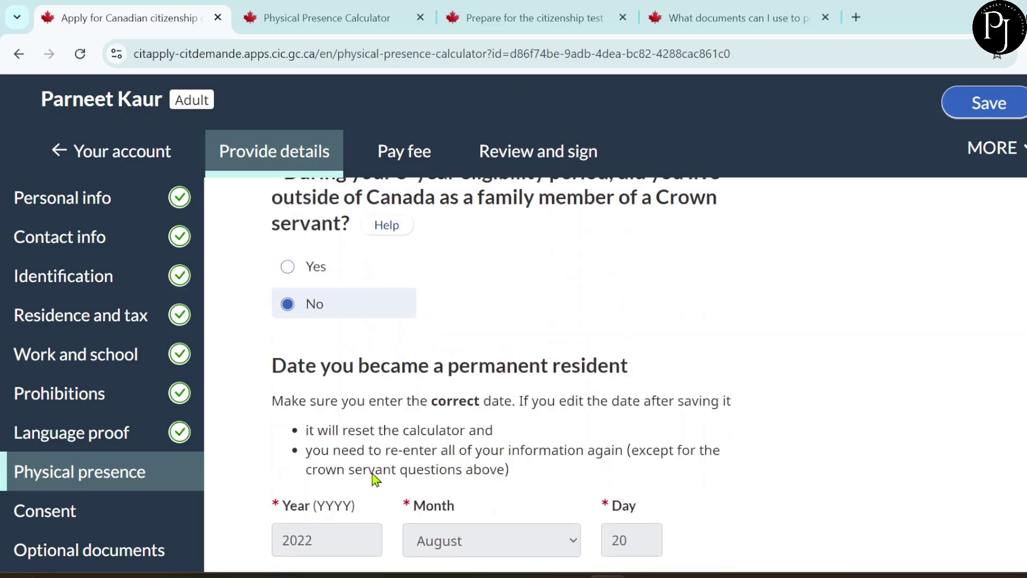
scroll(450, 320, "down", 5)
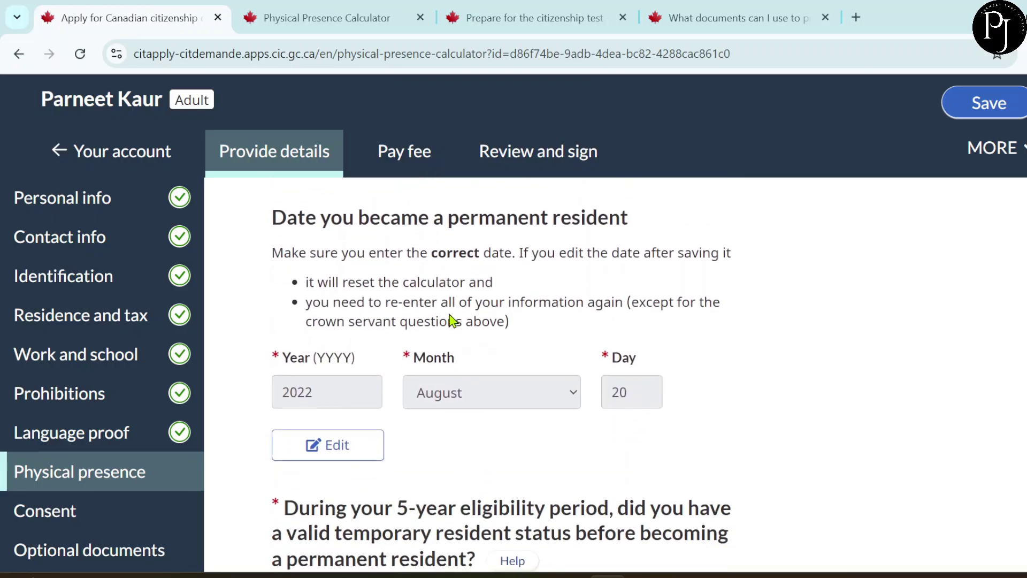
scroll(452, 320, "down", 2)
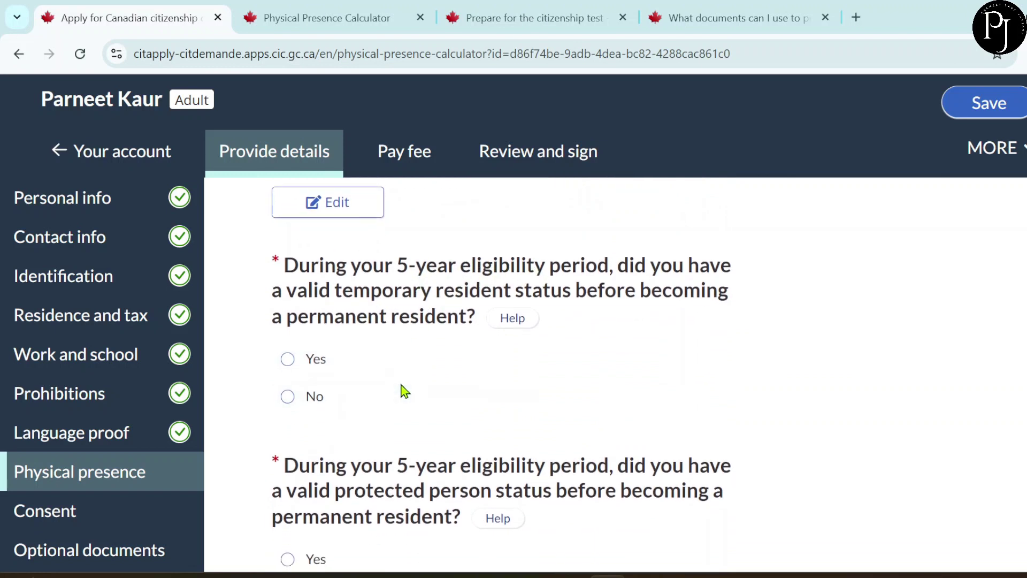
scroll(401, 390, "down", 1)
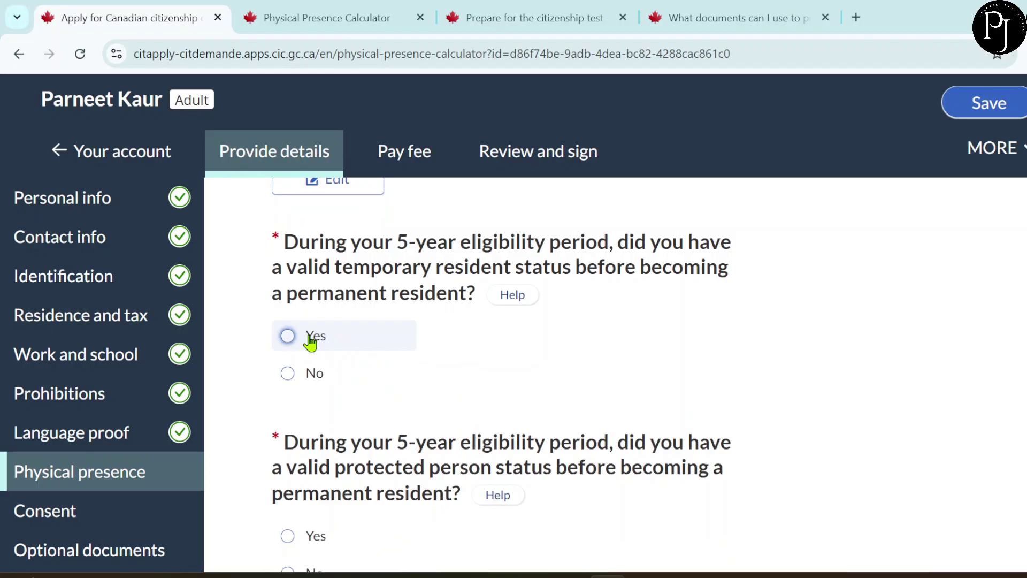
- Answer Yes to prior temporary resident status and choose Temporary resident permit holder
left_click(310, 341)
scroll(405, 371, "down", 4)
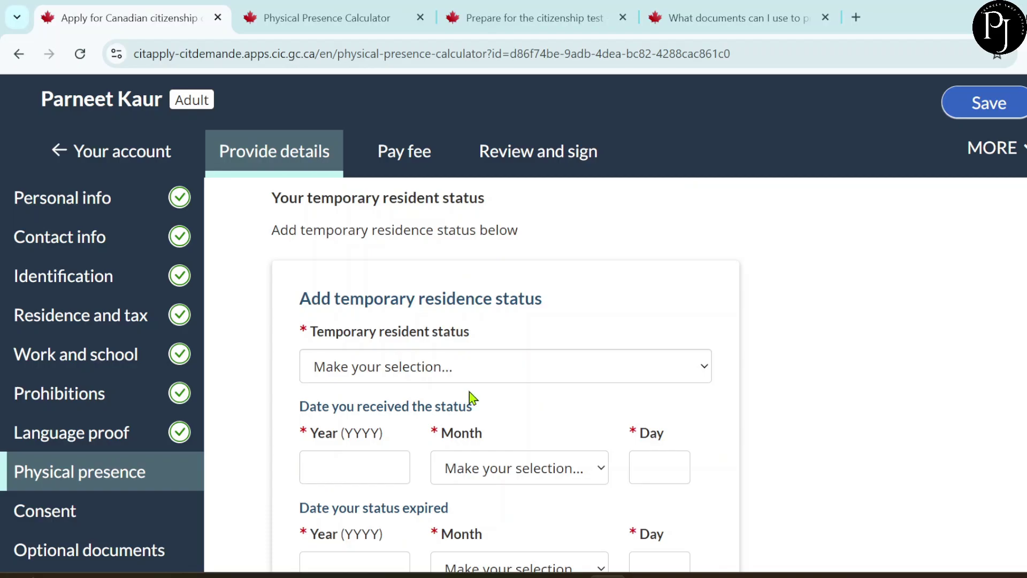
left_click(427, 365)
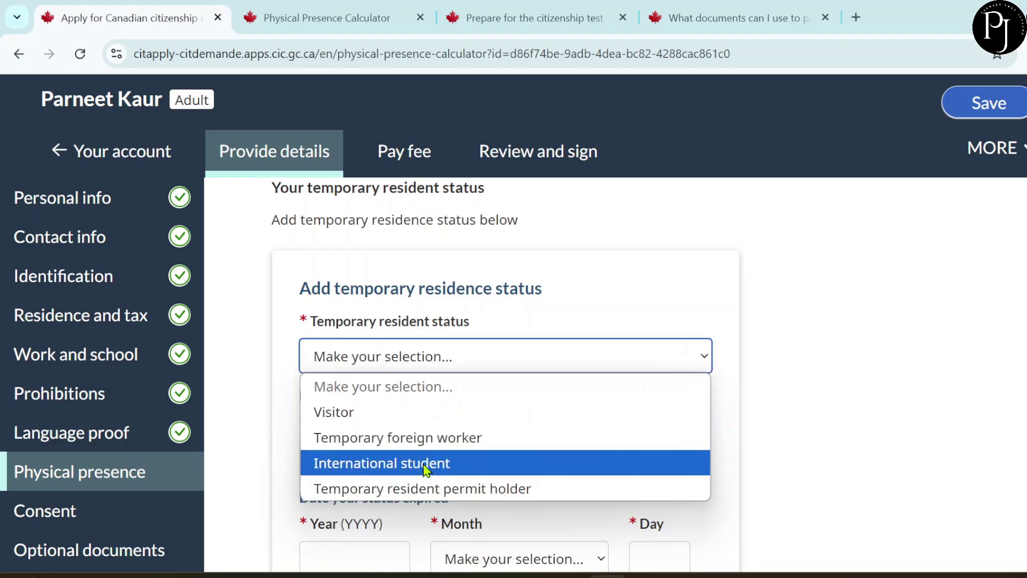
left_click(377, 493)
scroll(387, 385, "down", 1)
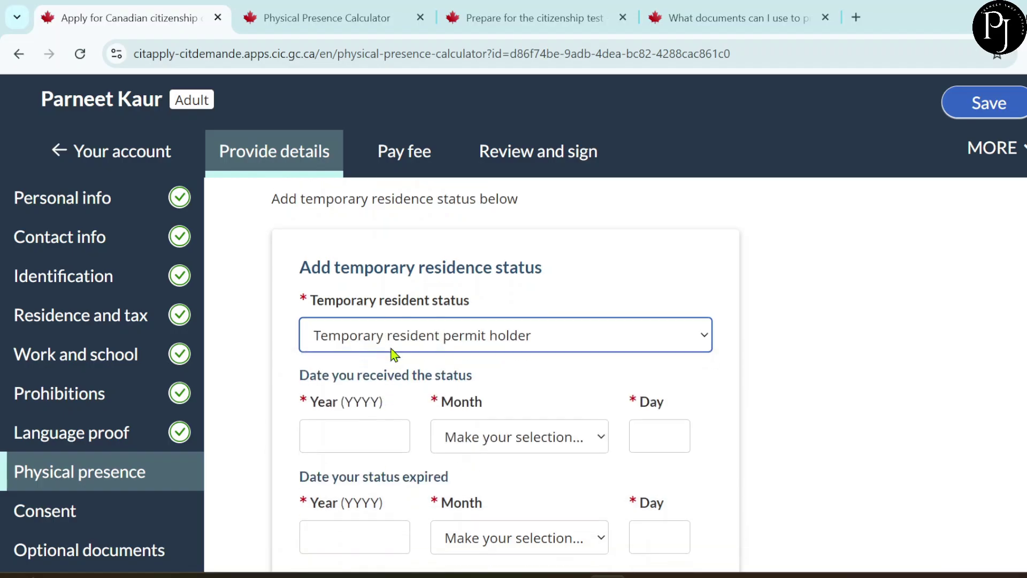
left_click(394, 338)
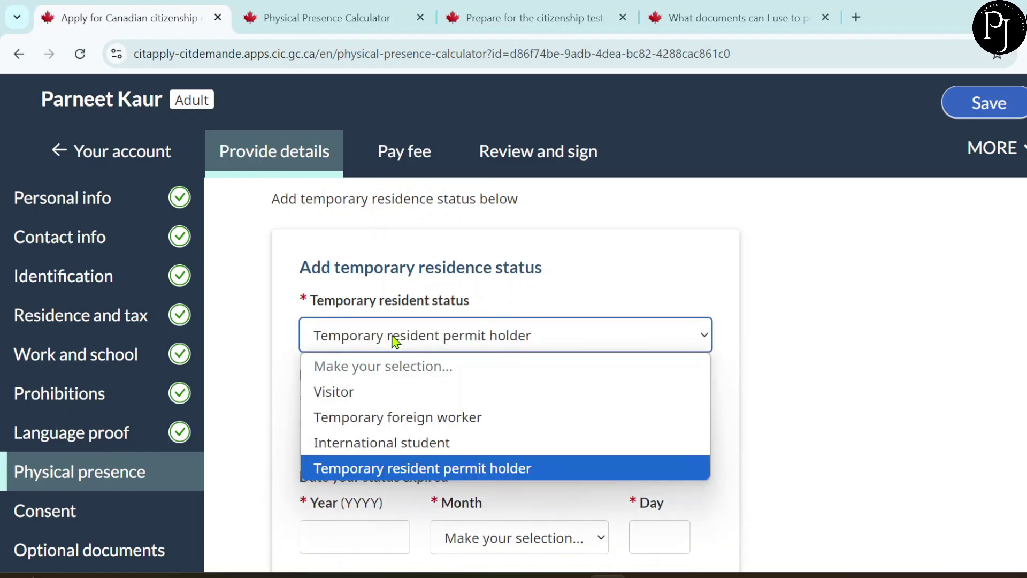
- Set the status expiry to August 19, 2022, answer No to extending, and save the entry
scroll(656, 261, "down", 5)
left_click(656, 263)
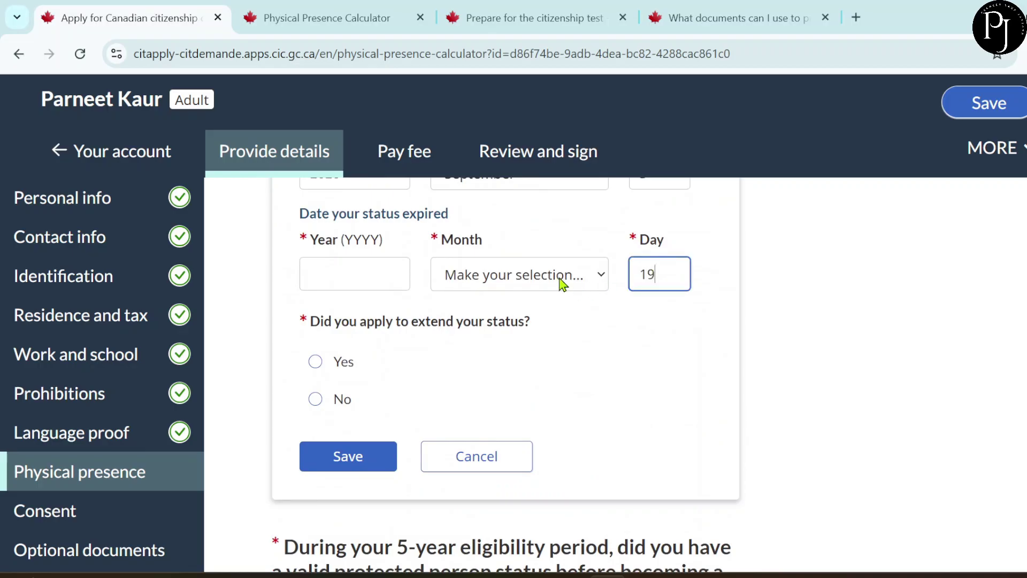
left_click(527, 284)
left_click(493, 508)
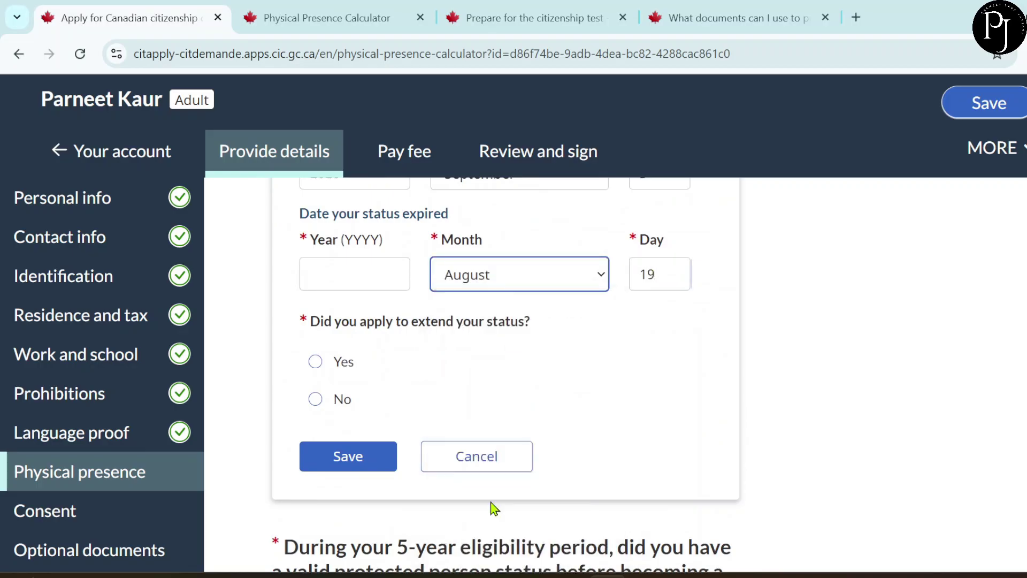
left_click(372, 279)
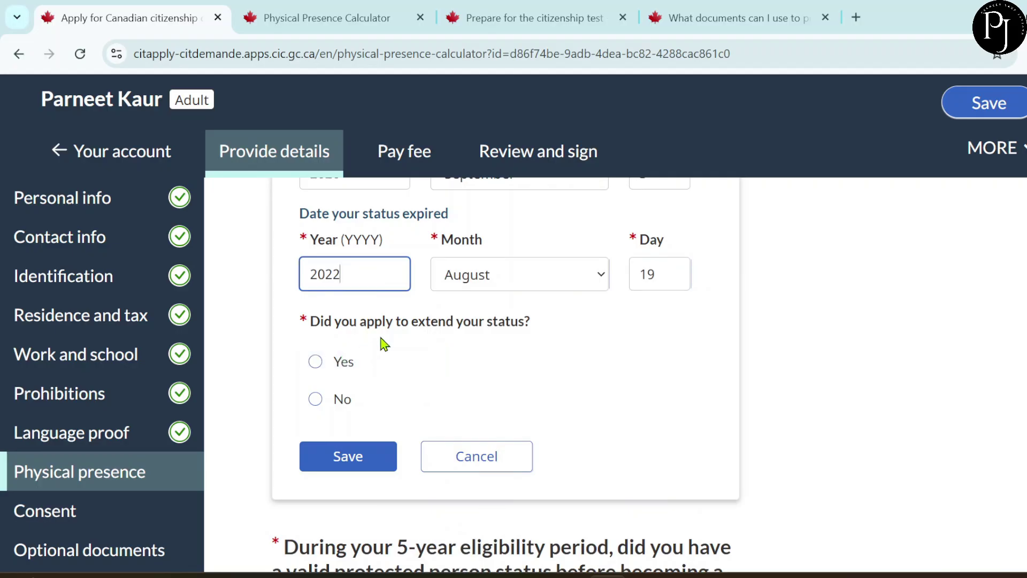
left_click(329, 405)
scroll(431, 417, "down", 1)
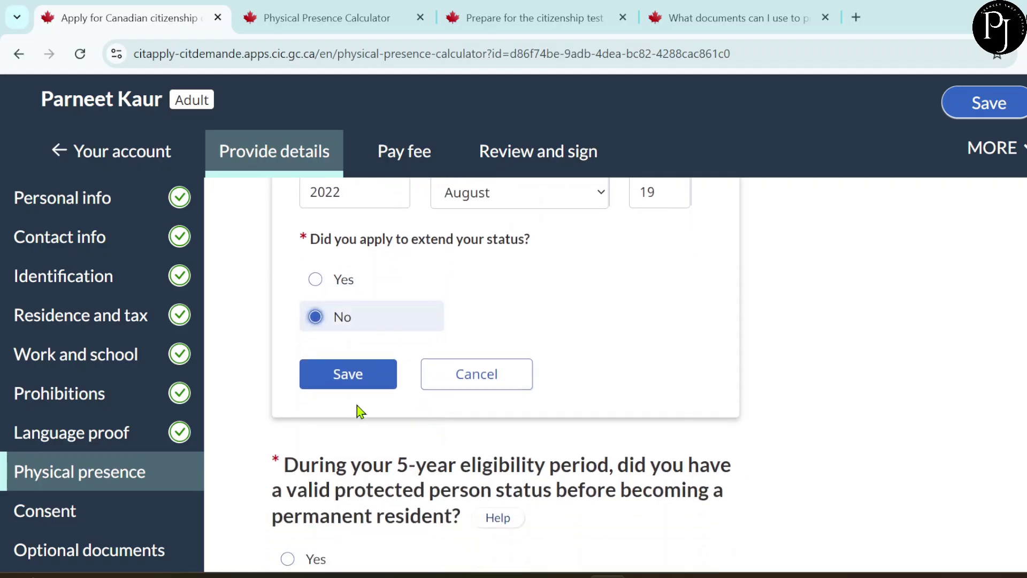
left_click(347, 386)
scroll(374, 417, "down", 5)
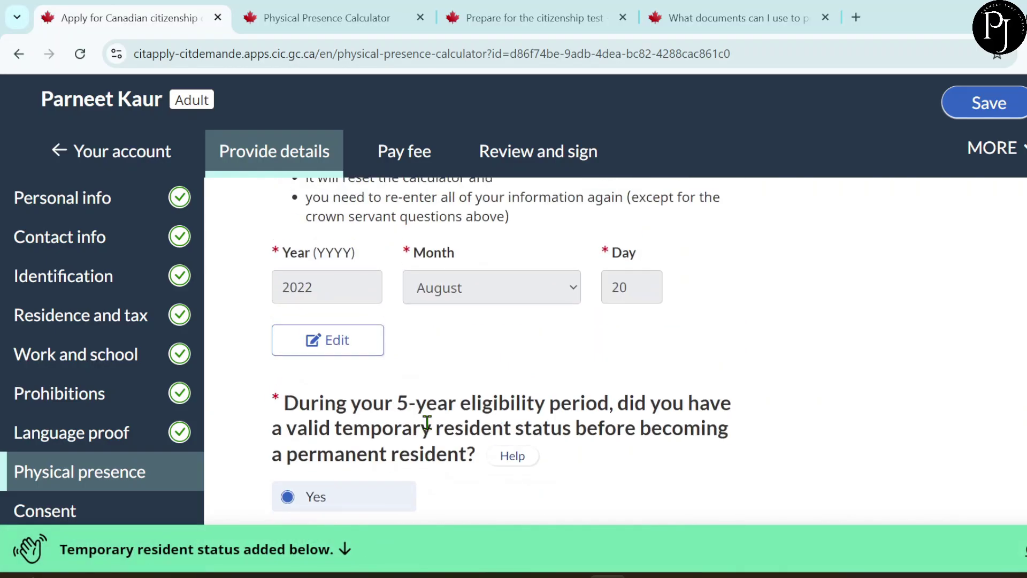
scroll(428, 420, "down", 6)
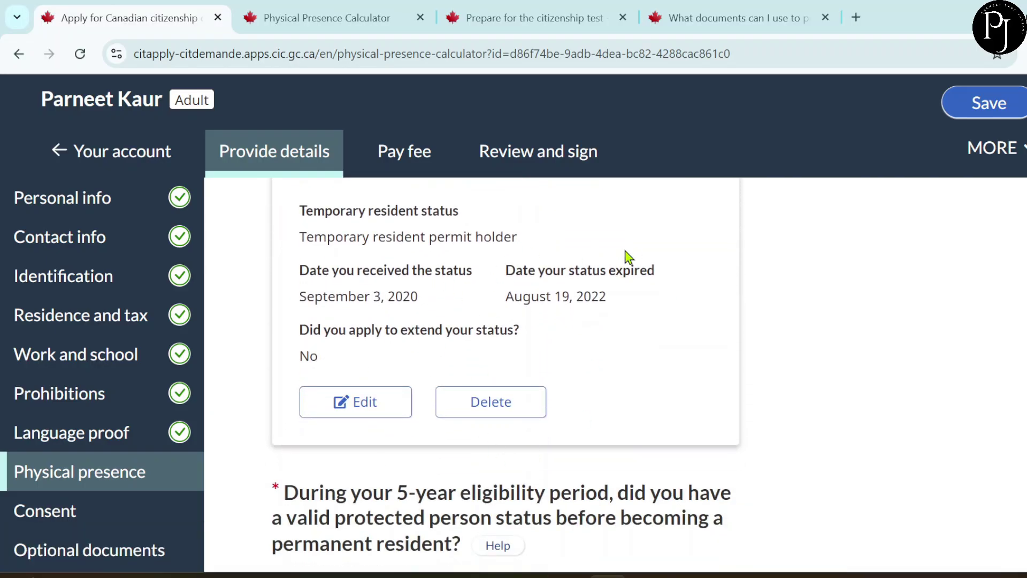
scroll(644, 328, "down", 2)
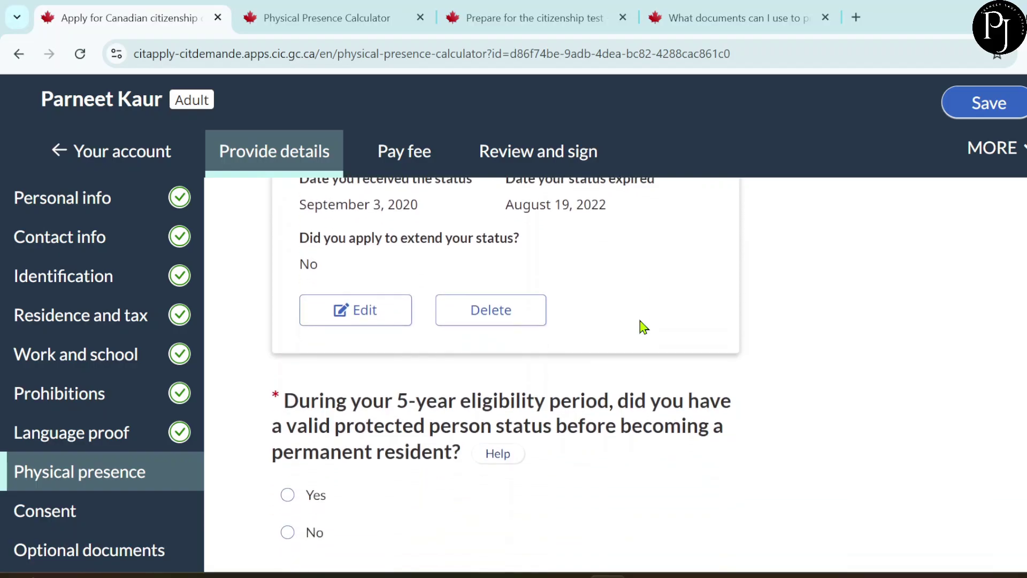
- Answer No to protected person status, serving a sentence, and leaving Canada
scroll(642, 326, "down", 2)
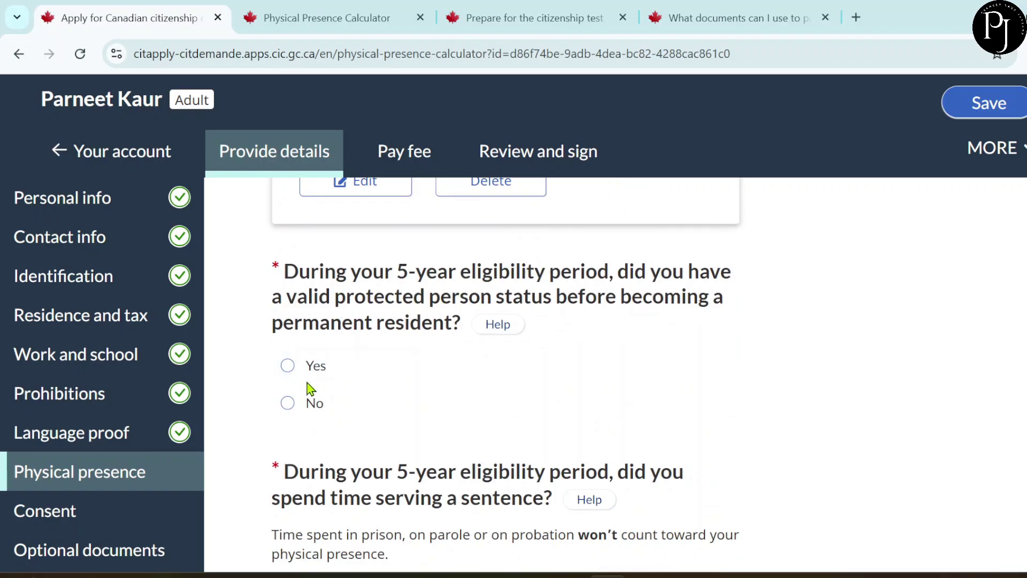
left_click(292, 406)
scroll(428, 431, "down", 3)
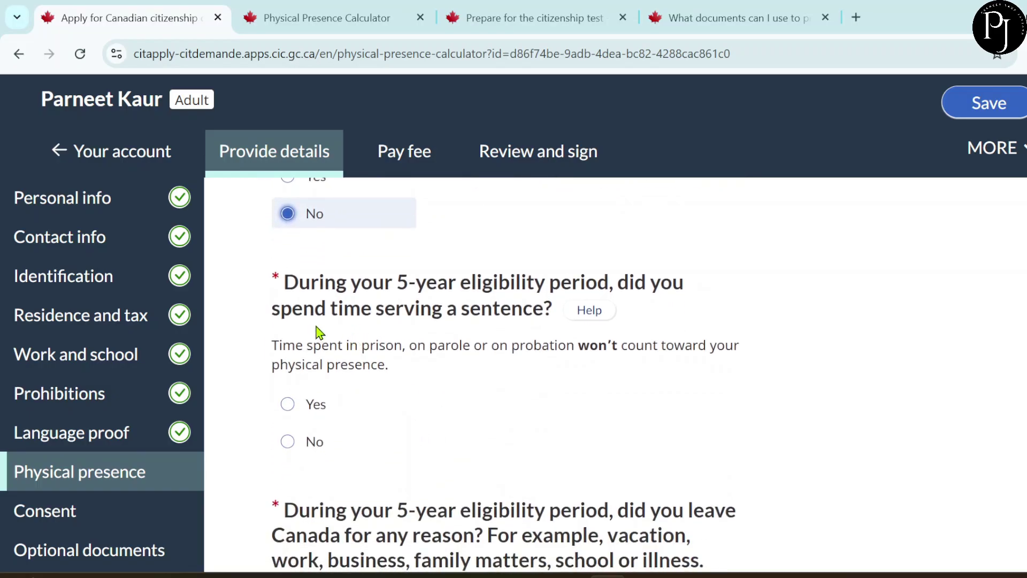
left_click(289, 443)
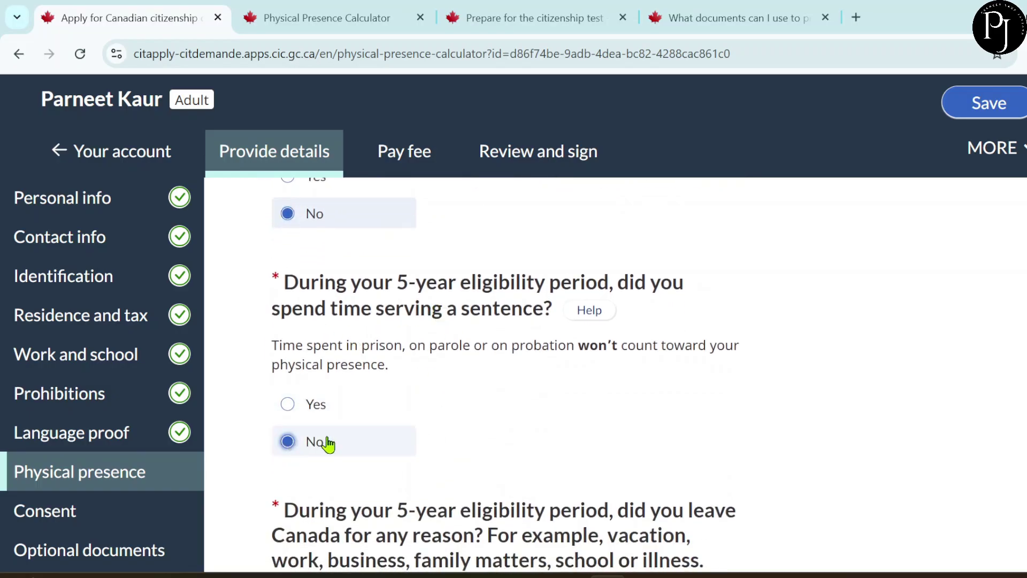
scroll(488, 442, "down", 3)
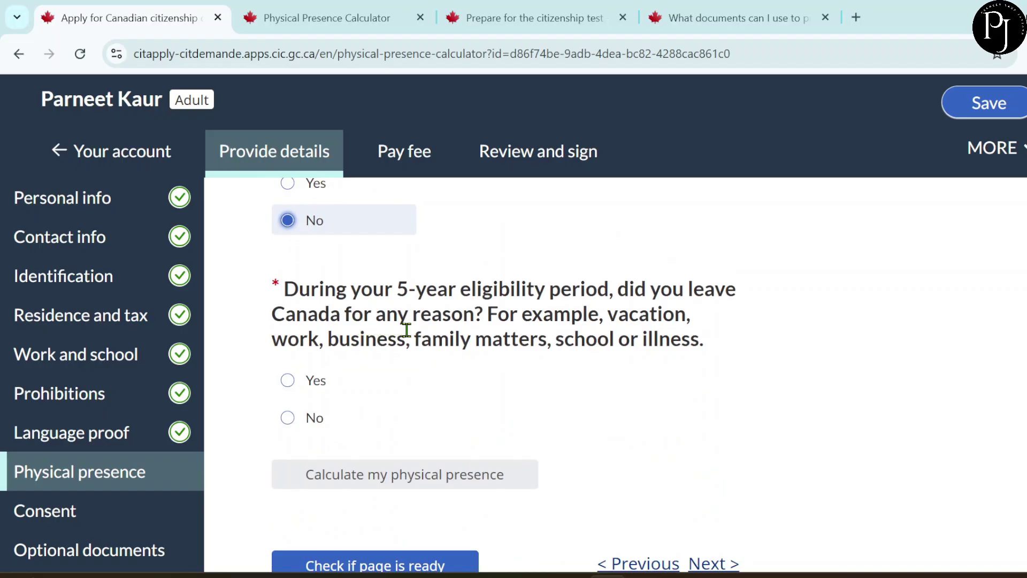
left_click(319, 422)
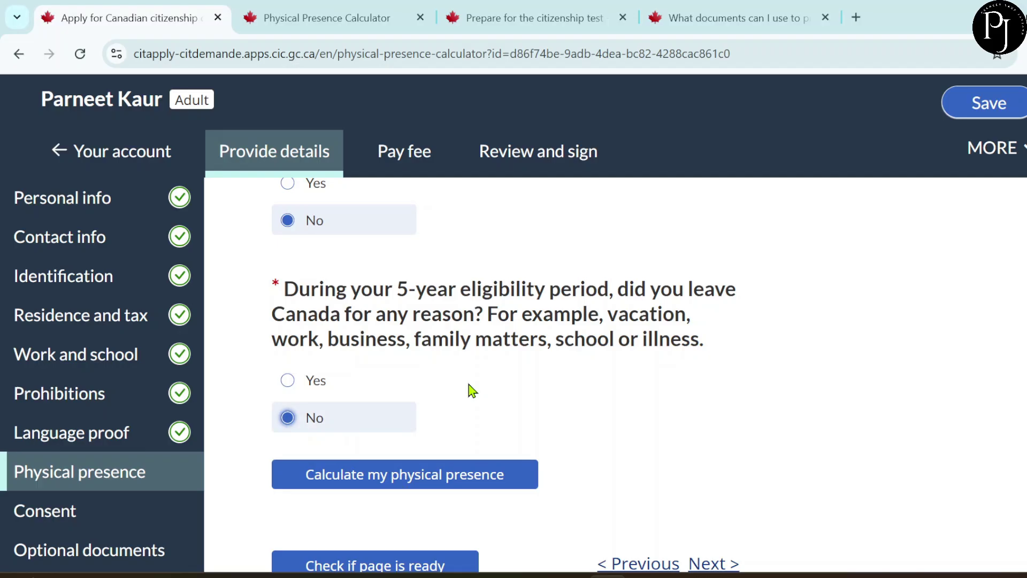
scroll(541, 408, "down", 2)
- Calculate physical presence and check the 1363-day total for May 22, 2020 to May 21, 2025
left_click(535, 409)
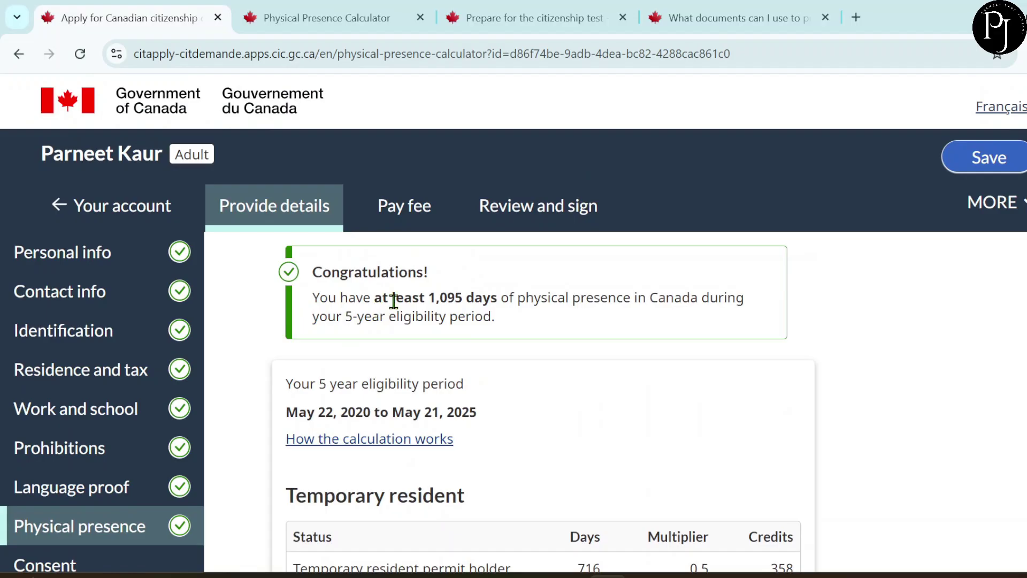
scroll(521, 353, "down", 8)
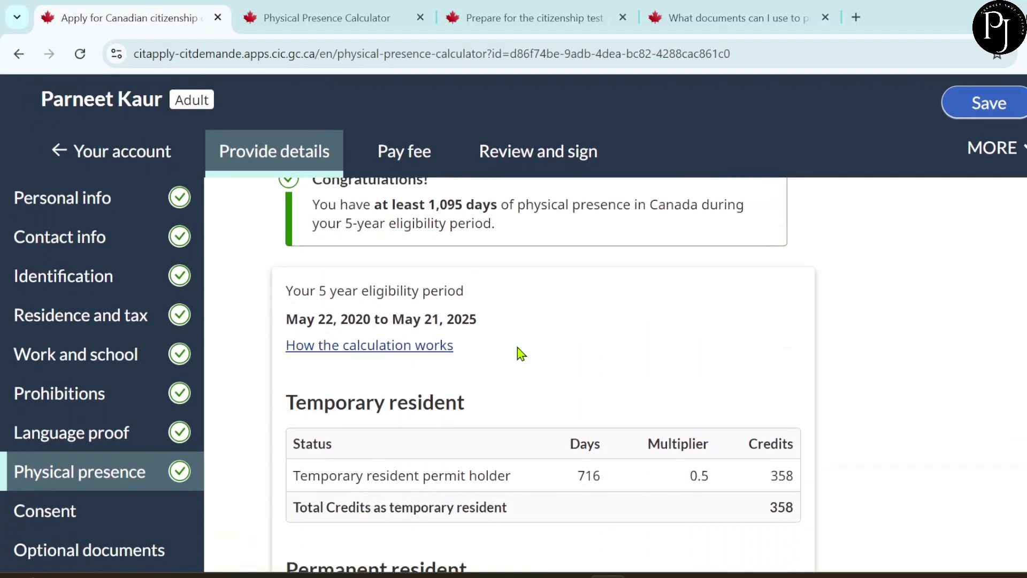
scroll(520, 353, "down", 1)
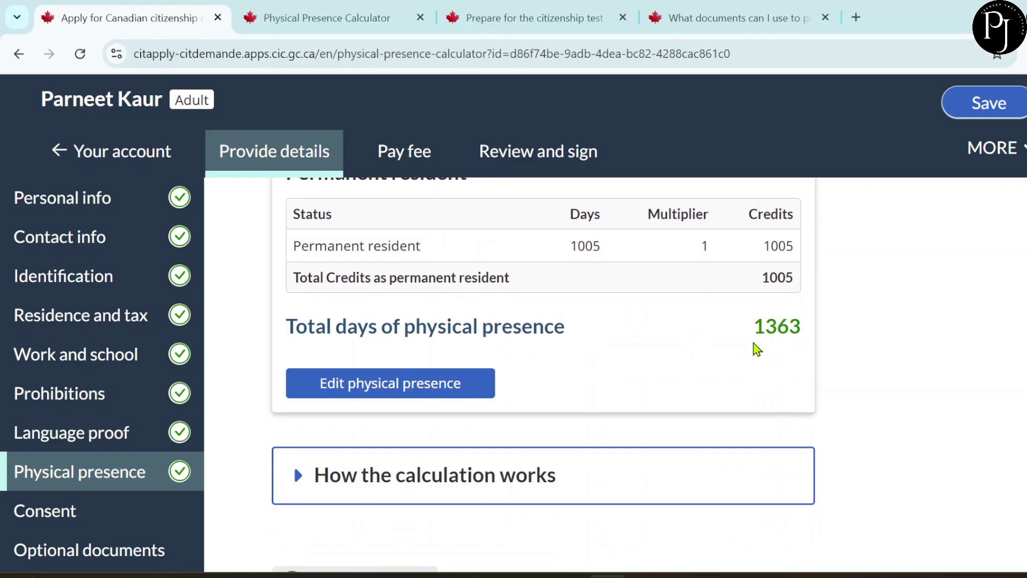
left_click_drag(753, 326, 808, 324)
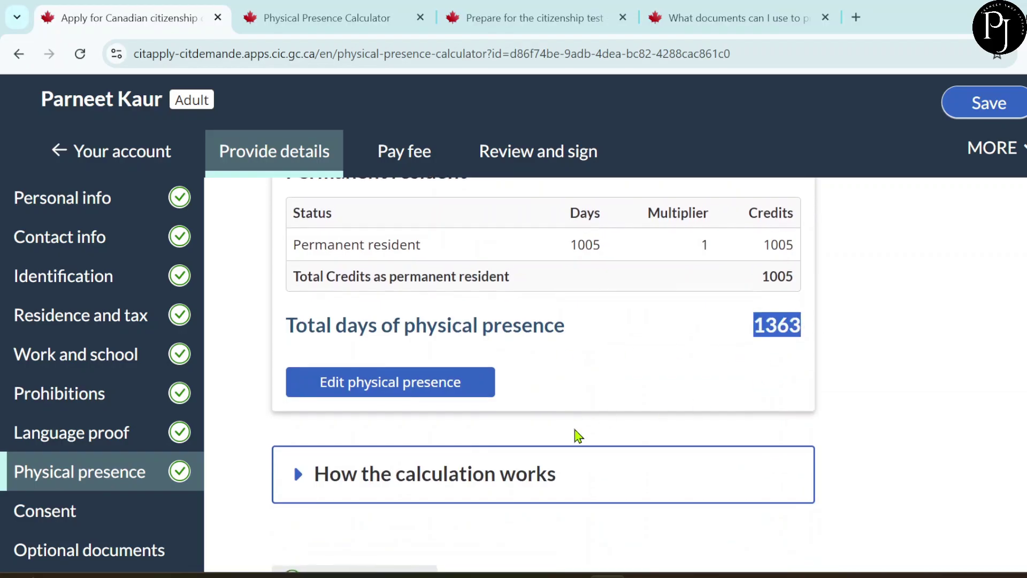
scroll(578, 435, "down", 1)
scroll(784, 483, "down", 2)
- Open the Consent page with Yes for forwarding details to the Member of Parliament
left_click(784, 484)
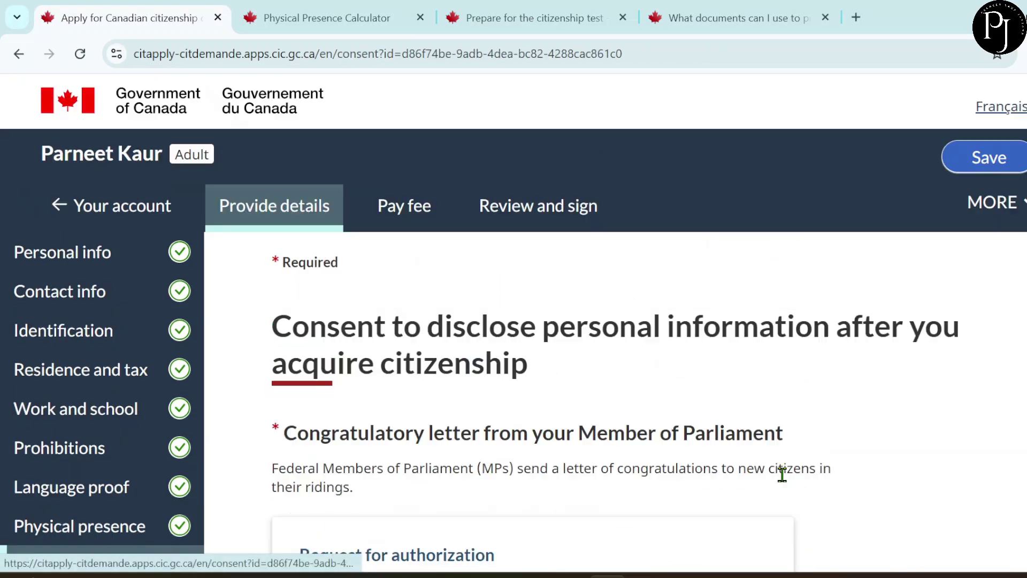
scroll(598, 487, "down", 3)
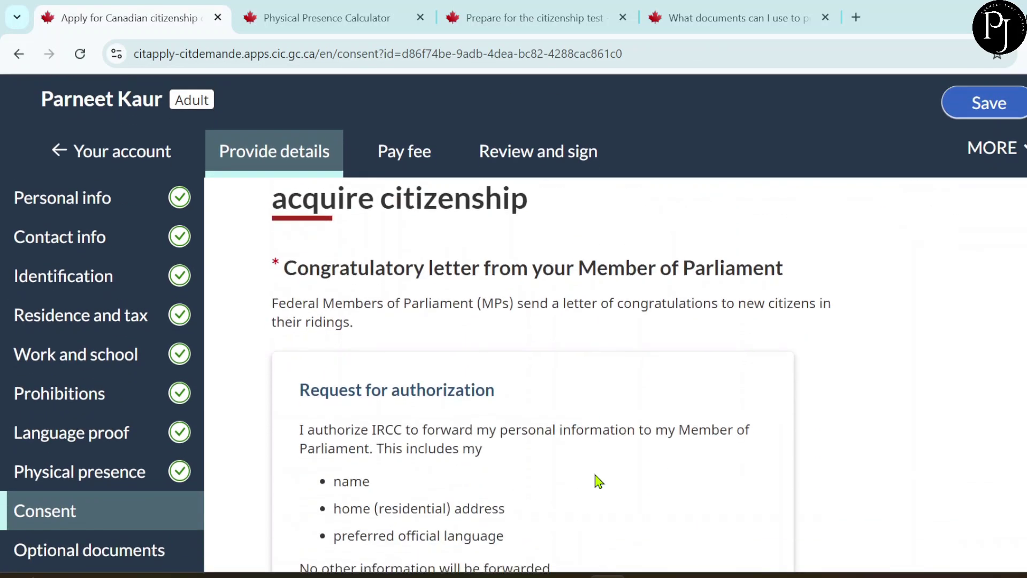
scroll(595, 480, "up", 1)
scroll(597, 470, "down", 2)
scroll(598, 469, "down", 1)
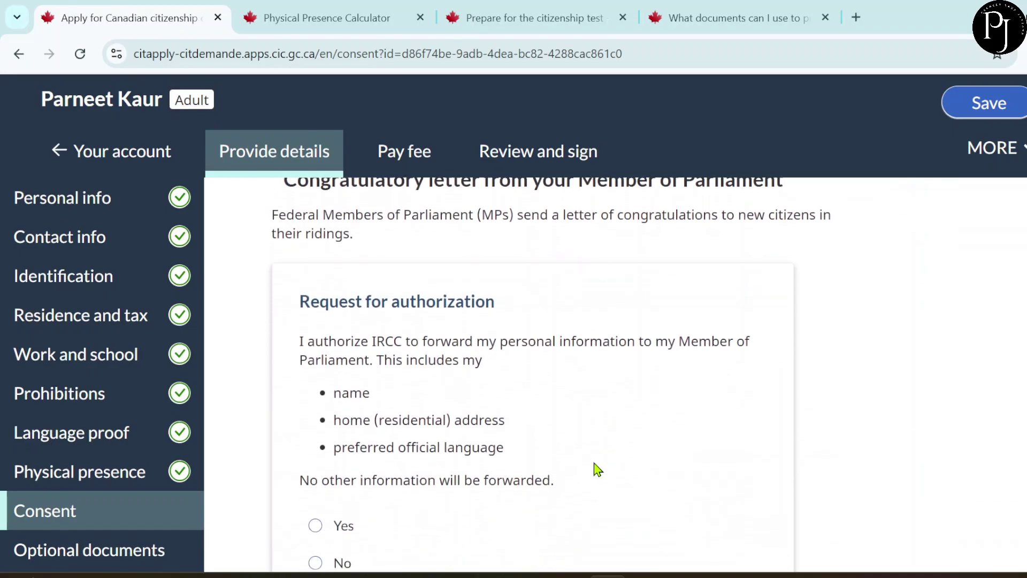
scroll(597, 469, "down", 2)
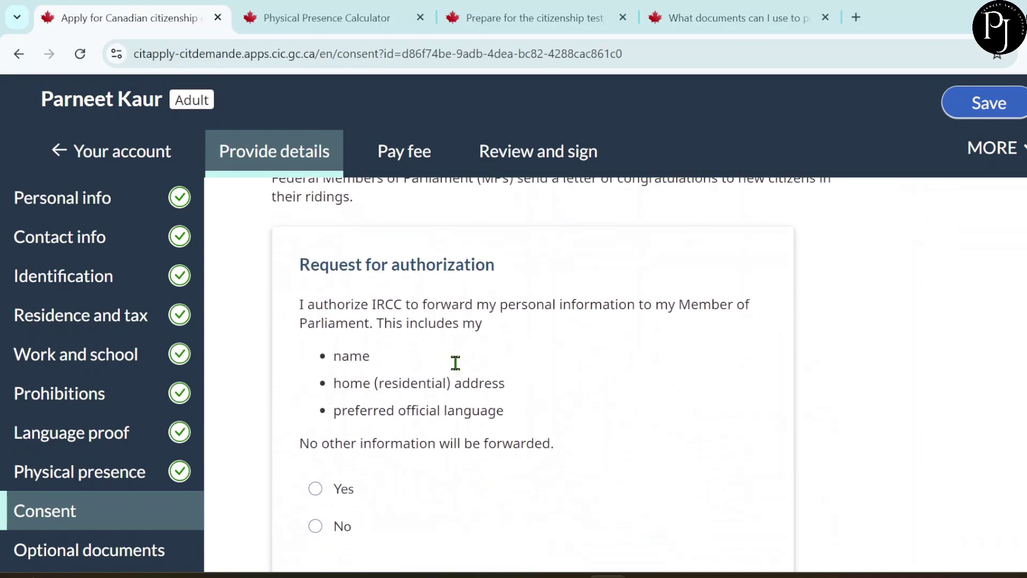
scroll(573, 343, "down", 2)
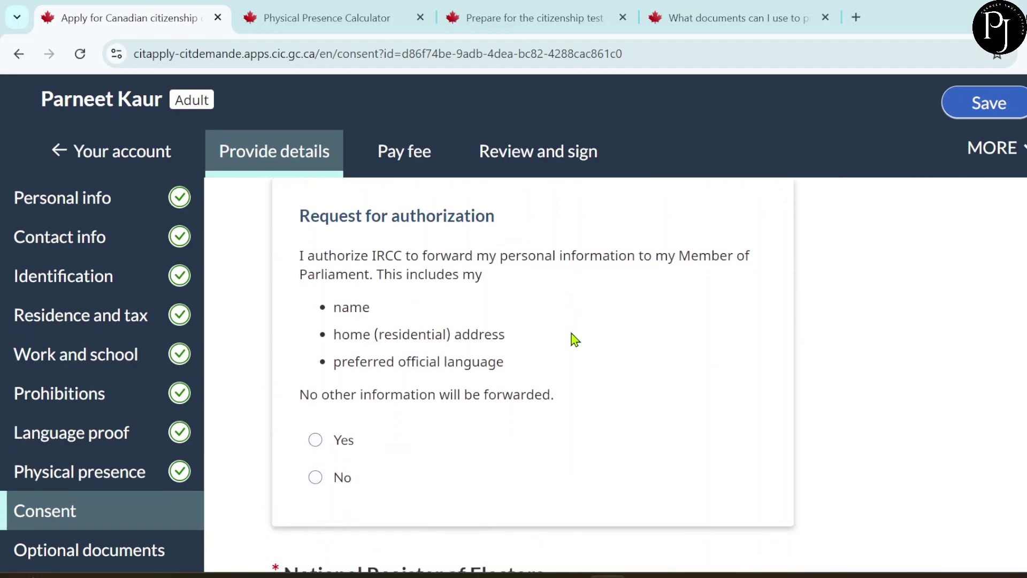
scroll(573, 340, "down", 3)
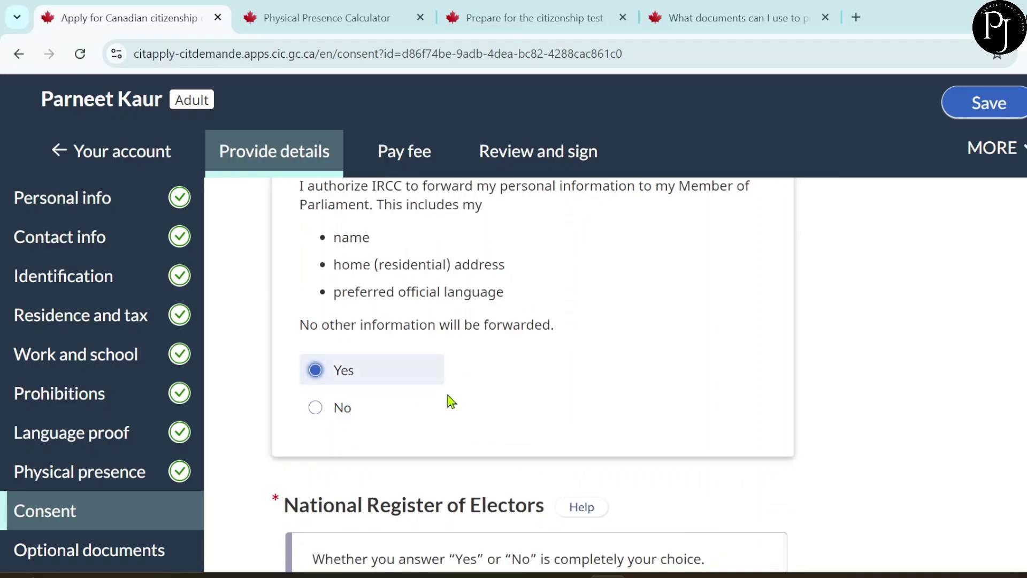
scroll(450, 401, "up", 3)
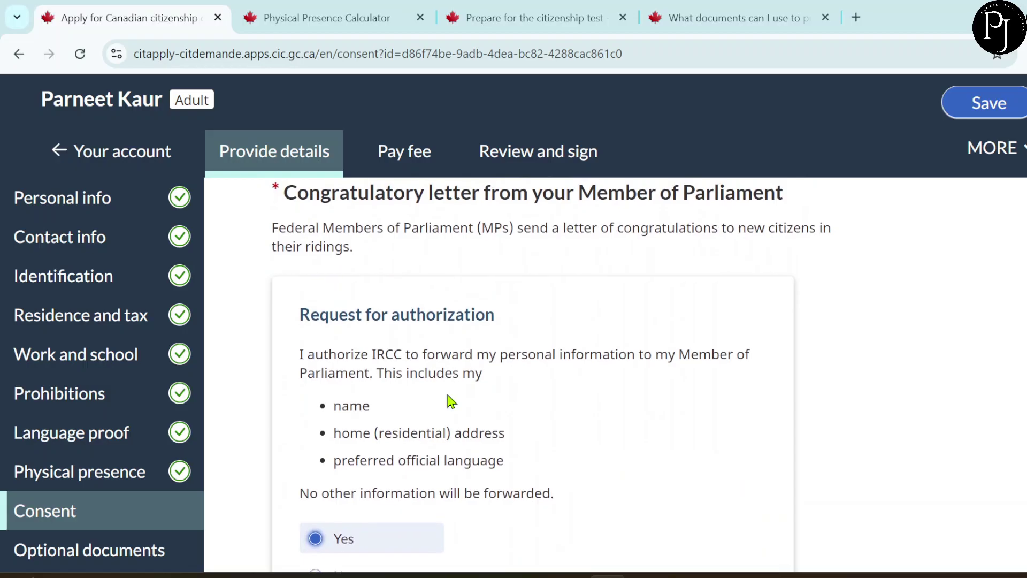
scroll(451, 401, "up", 1)
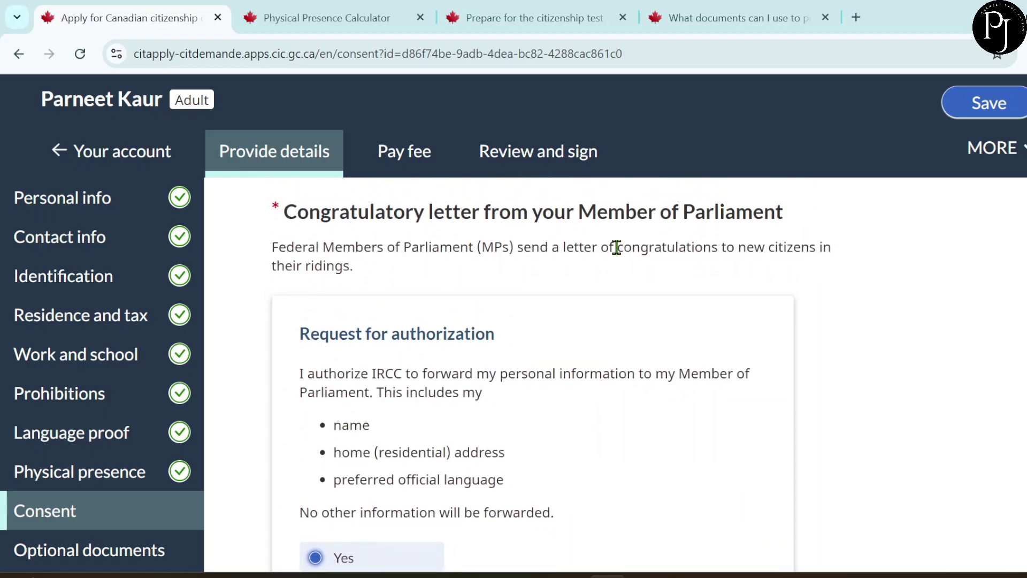
scroll(577, 416, "down", 1)
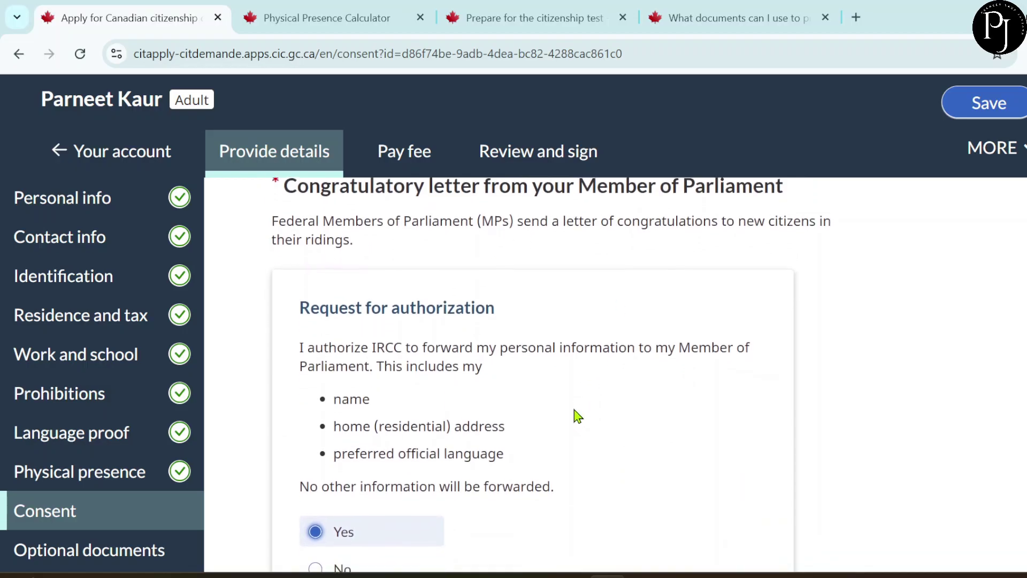
scroll(575, 415, "down", 3)
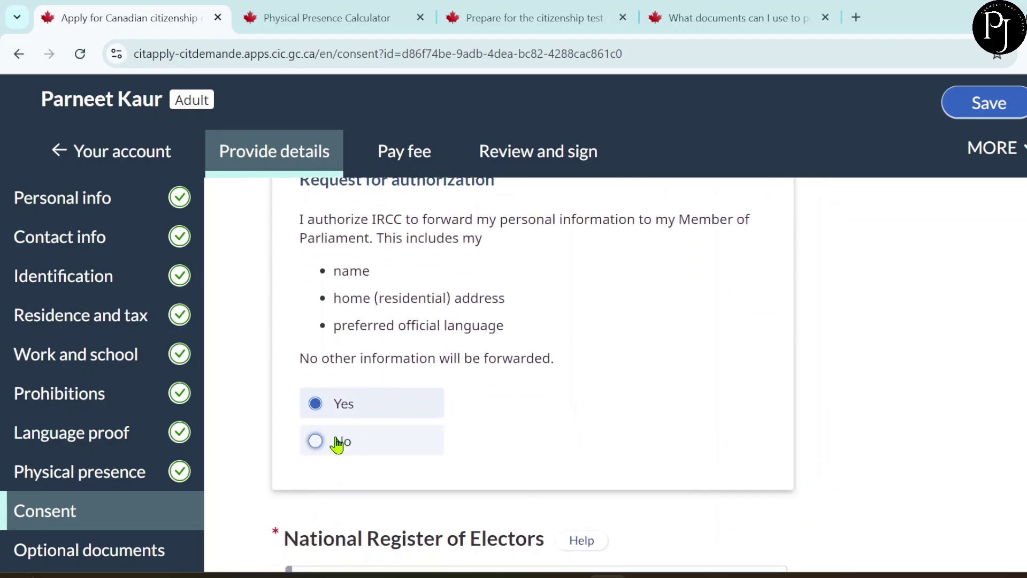
- Choose an Electronic (e-certificate) citizenship certificate and continue to Optional documents
scroll(425, 448, "down", 5)
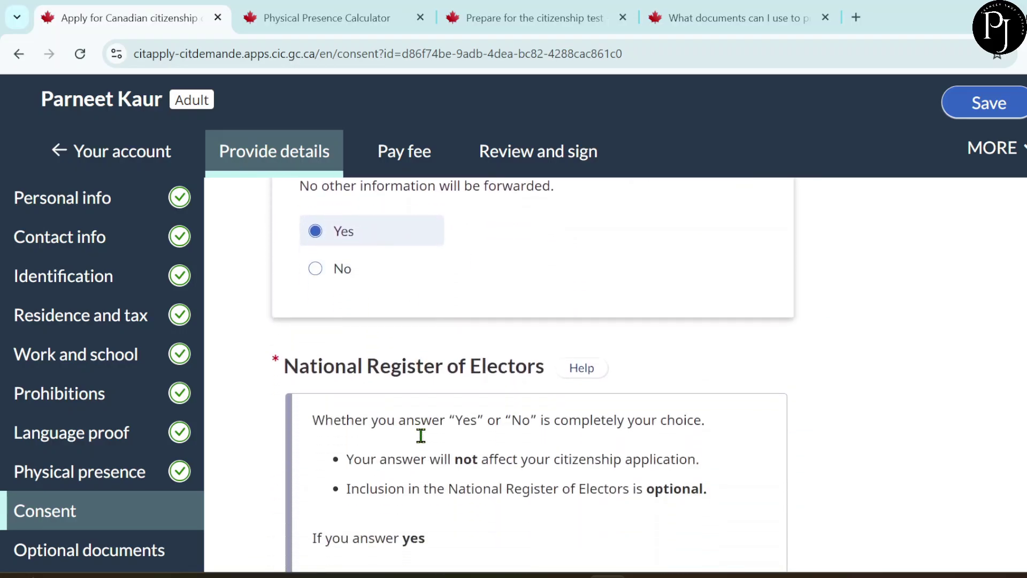
scroll(412, 426, "down", 2)
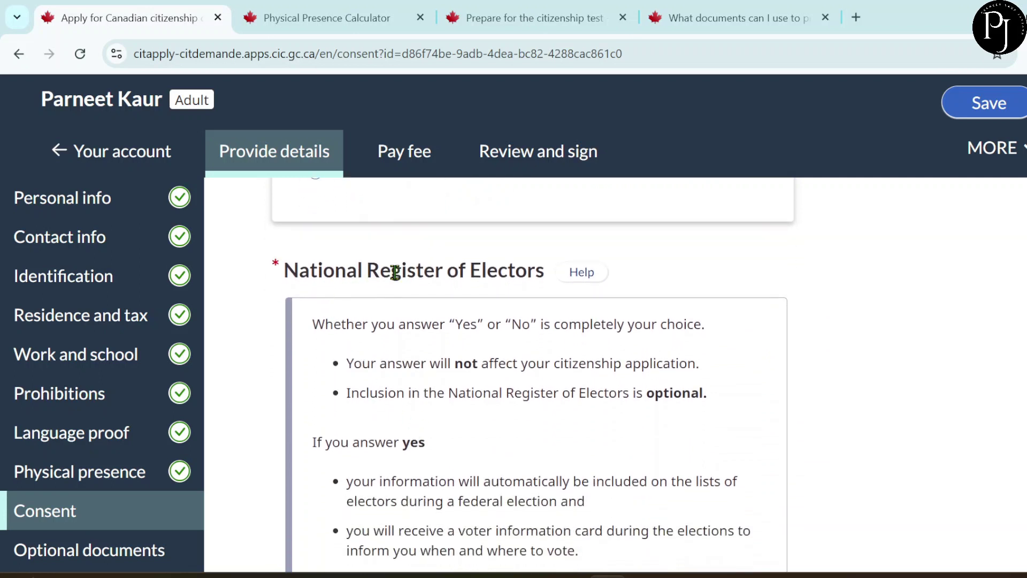
scroll(448, 428, "down", 3)
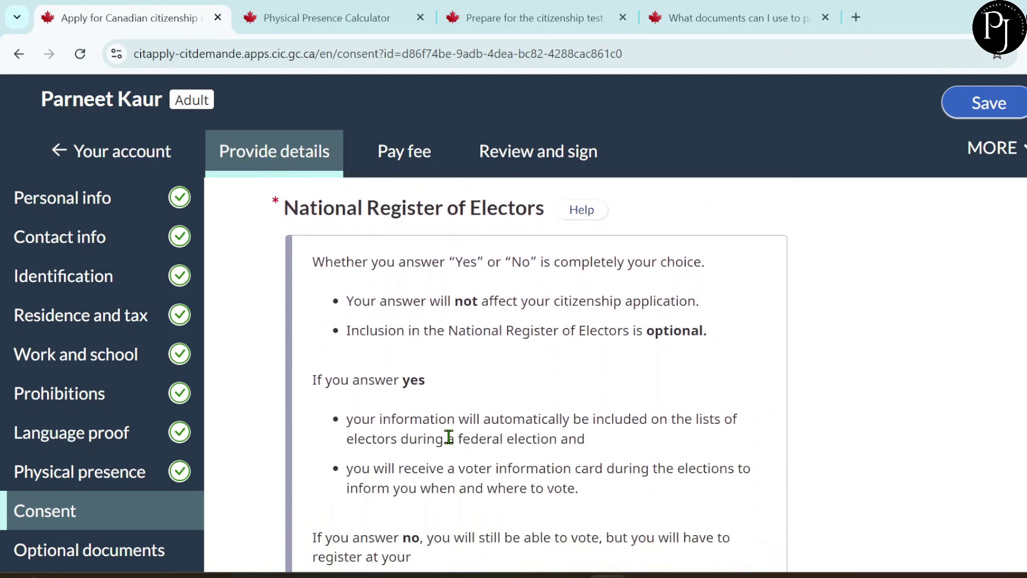
scroll(448, 436, "down", 1)
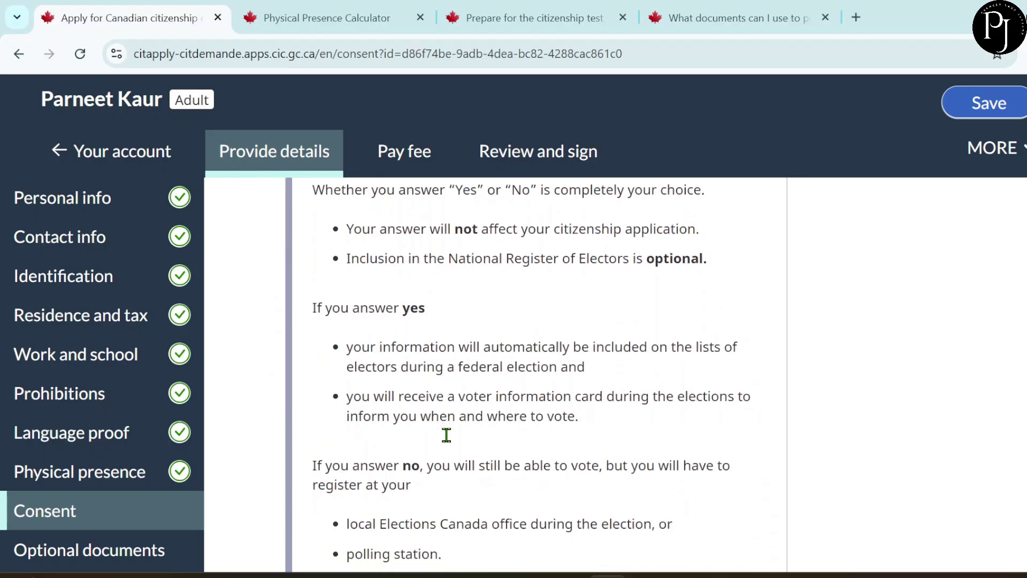
scroll(451, 443, "down", 8)
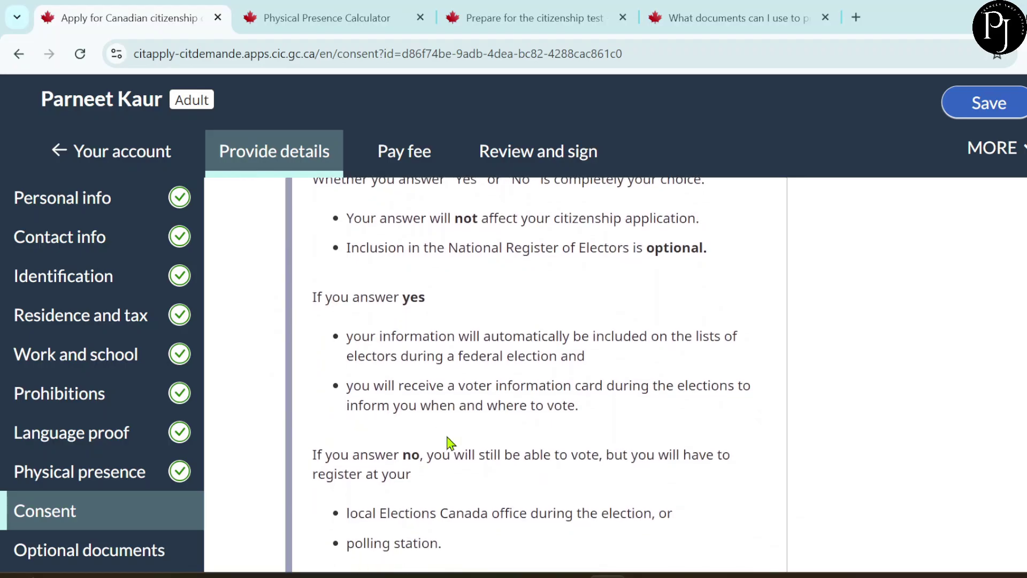
scroll(451, 442, "down", 4)
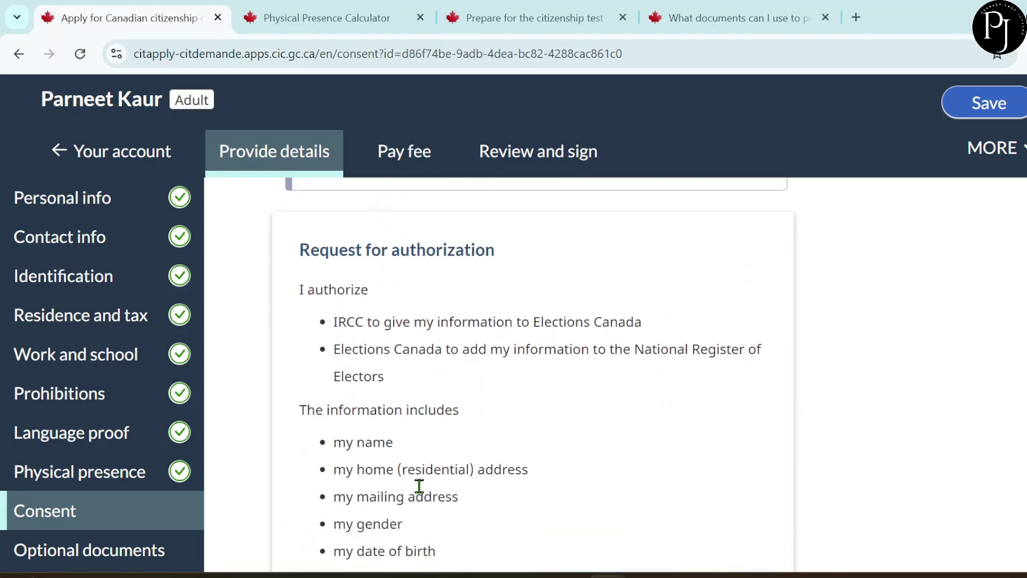
scroll(419, 485, "down", 1)
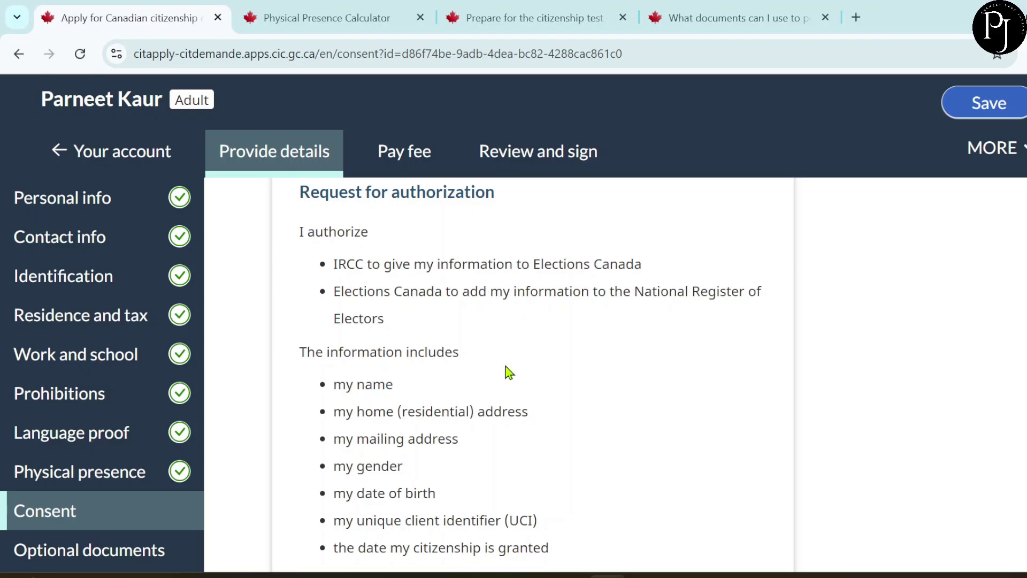
scroll(509, 371, "down", 2)
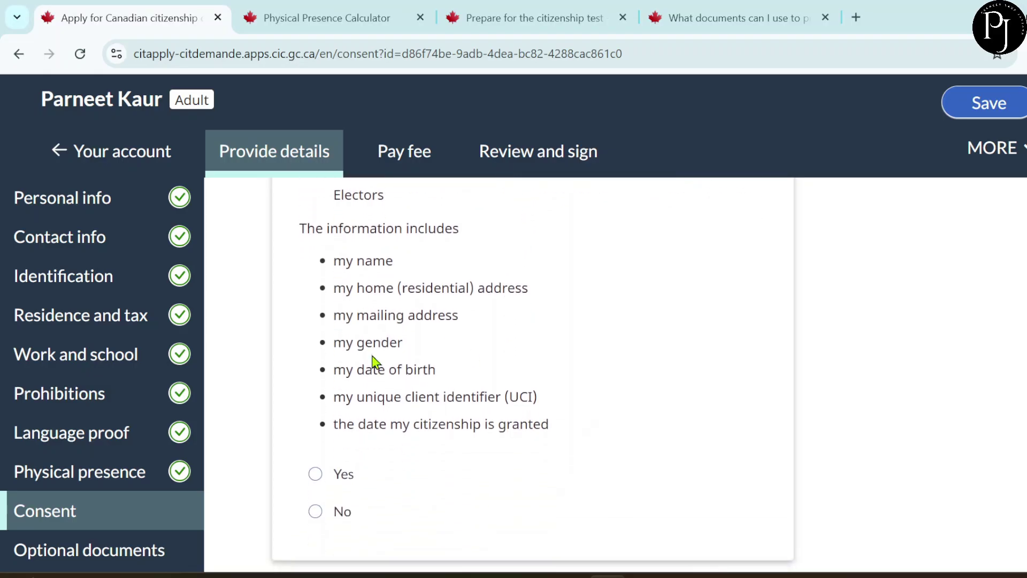
scroll(481, 385, "down", 1)
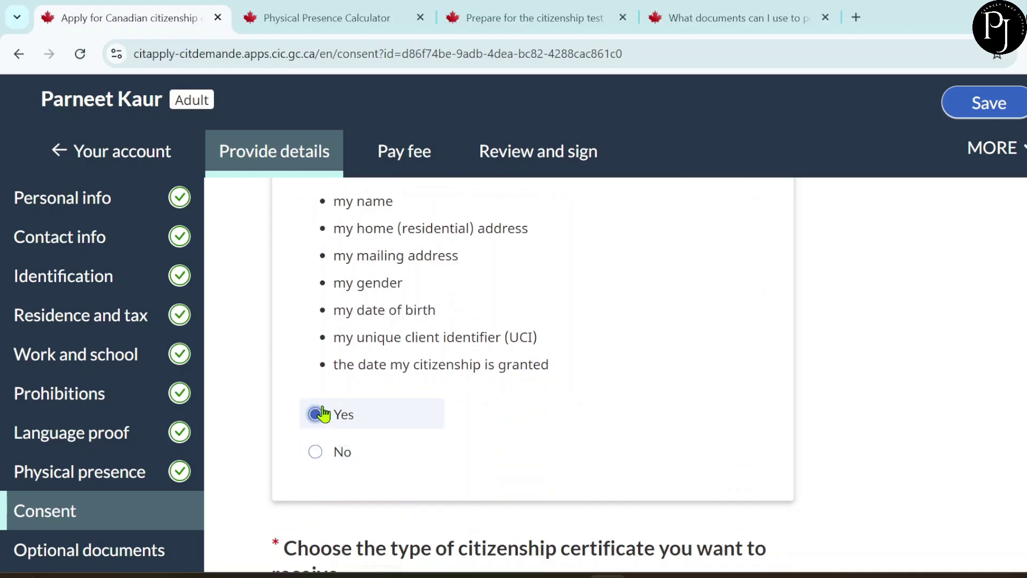
scroll(463, 430, "down", 4)
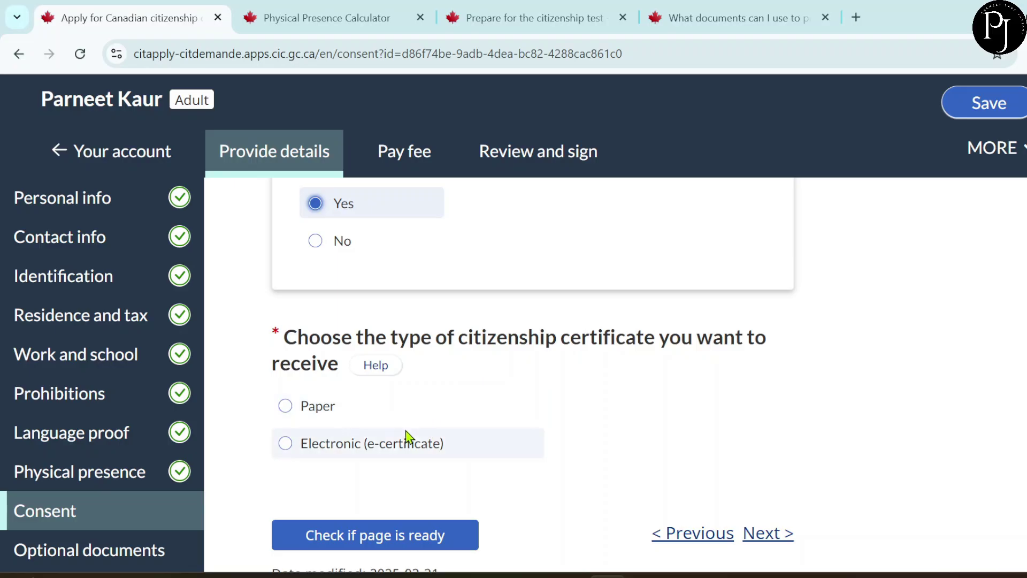
left_click(347, 445)
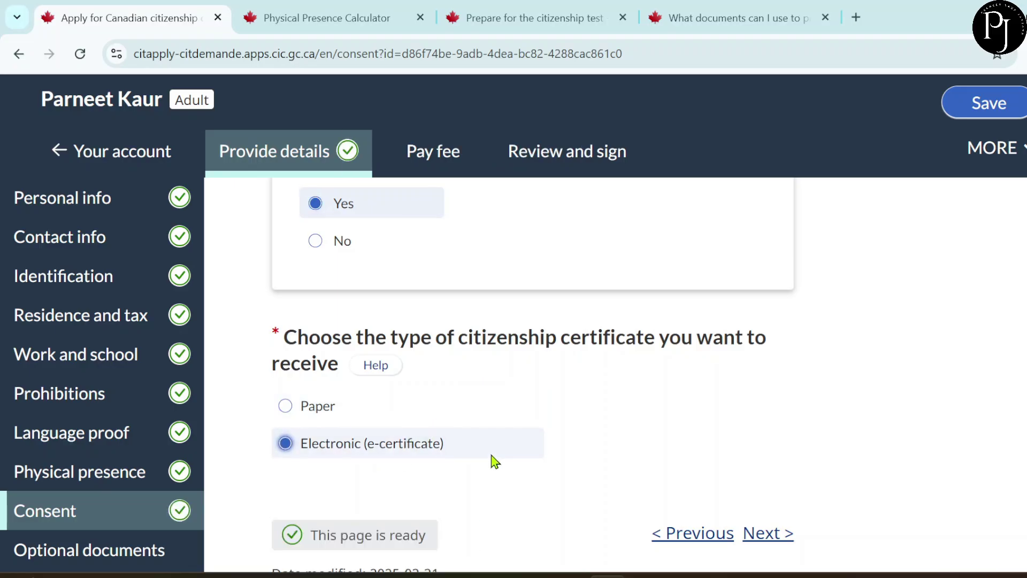
scroll(492, 457, "down", 2)
scroll(494, 460, "down", 1)
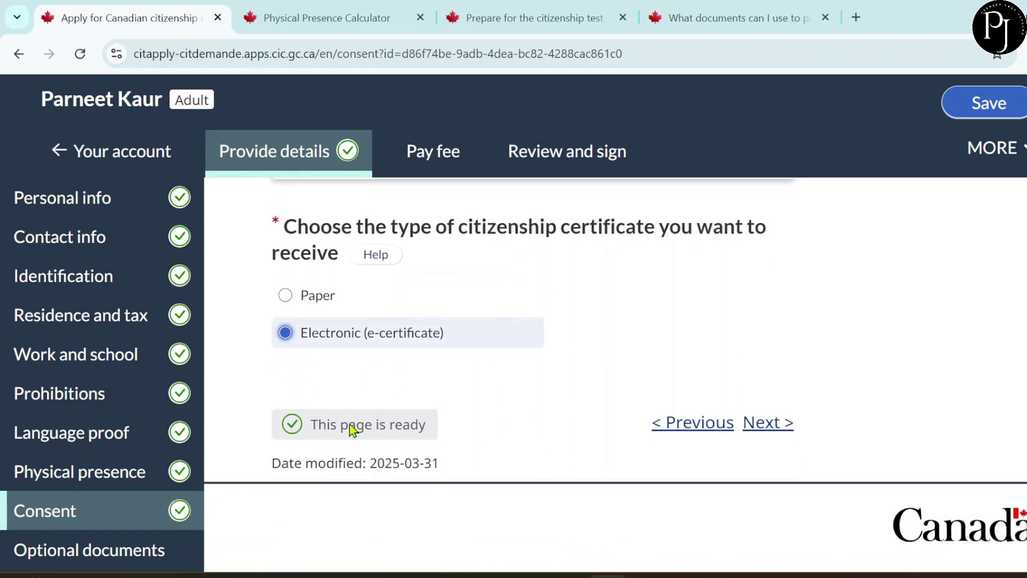
left_click(780, 424)
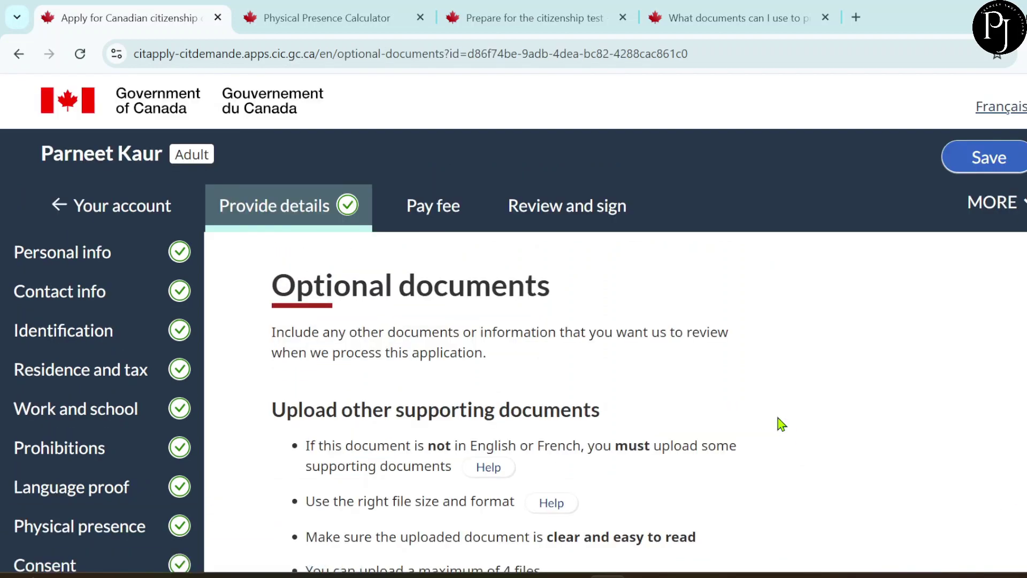
scroll(779, 423, "down", 4)
scroll(780, 424, "up", 2)
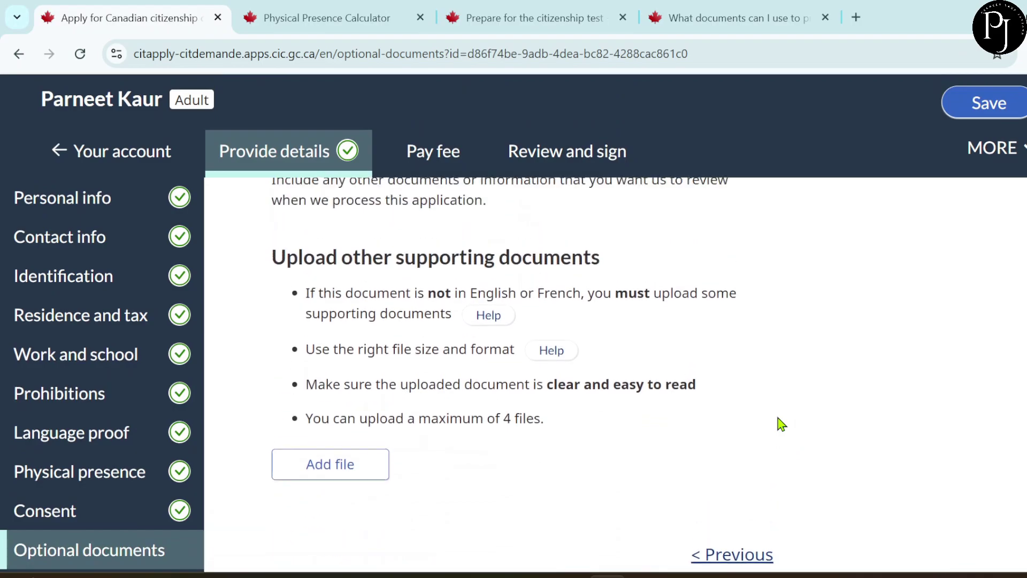
scroll(780, 424, "up", 1)
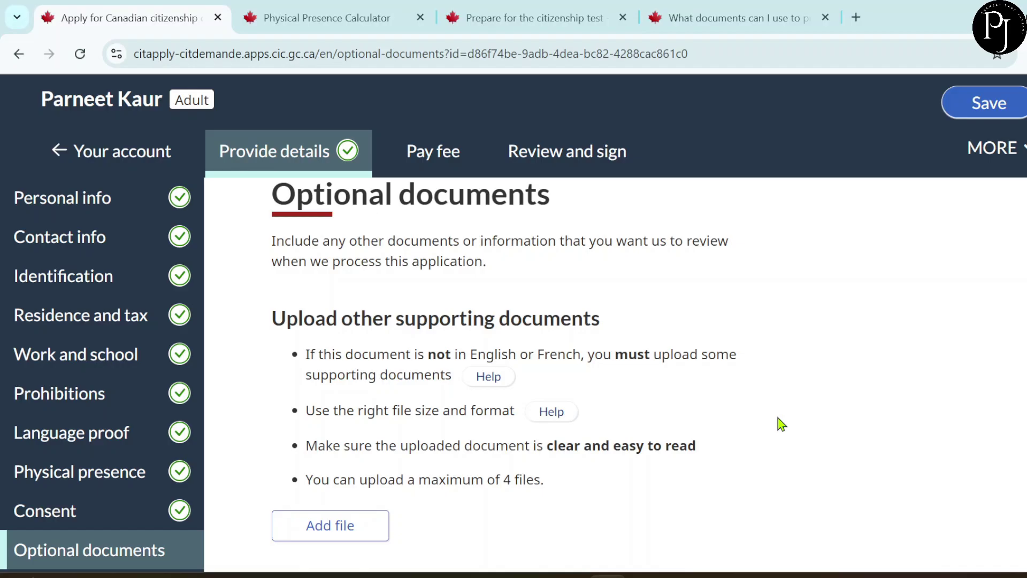
scroll(620, 425, "down", 3)
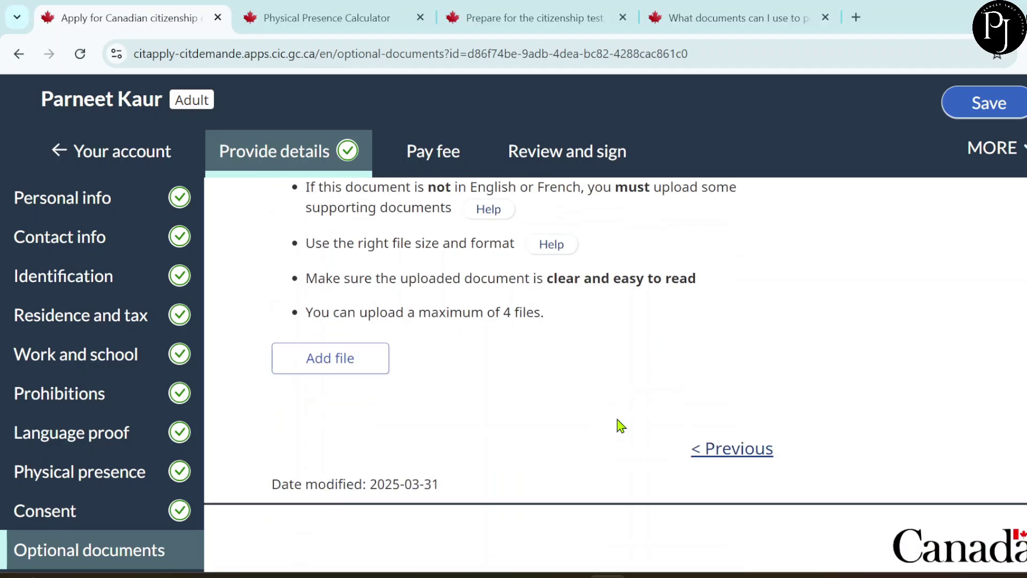
scroll(621, 425, "up", 1)
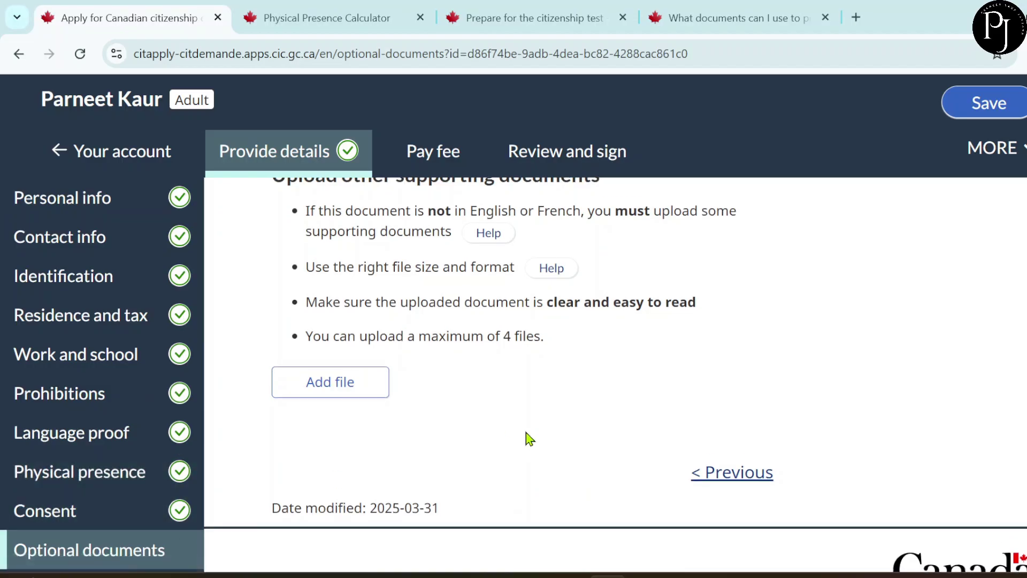
scroll(524, 428, "down", 1)
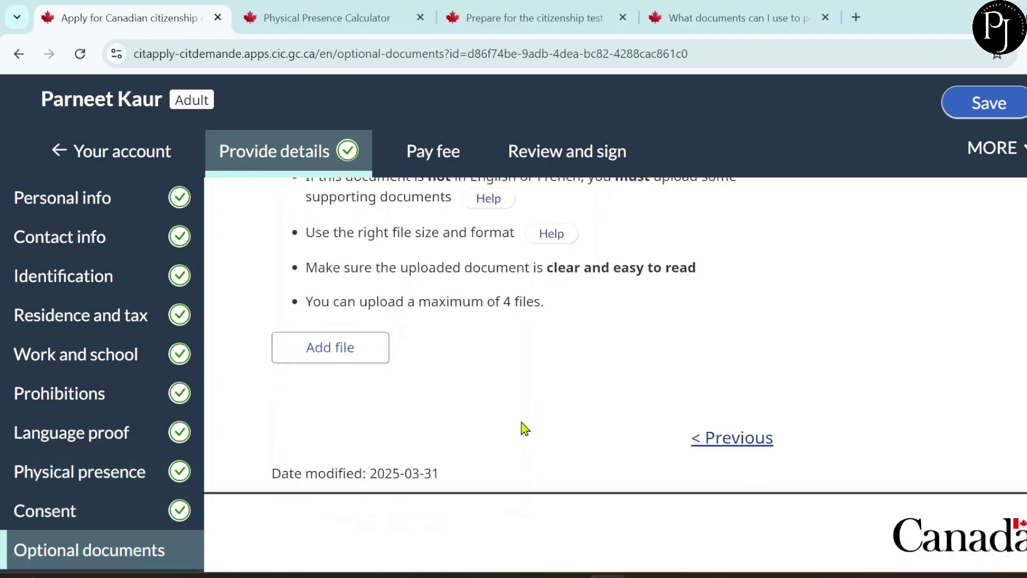
- Open the Pay fee and upload receipt page and look over its payment and receipt-upload steps
left_click(436, 162)
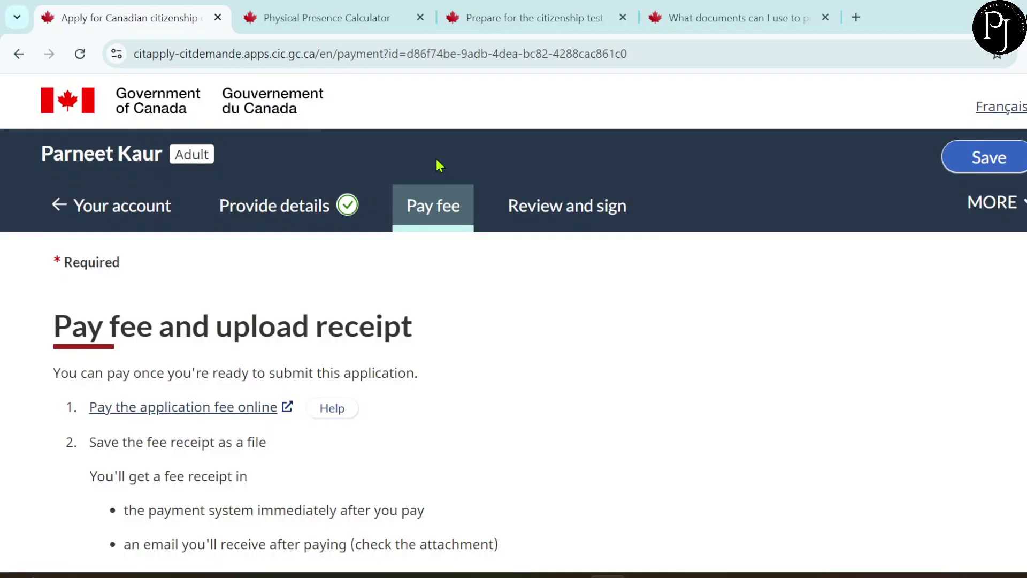
scroll(535, 414, "down", 5)
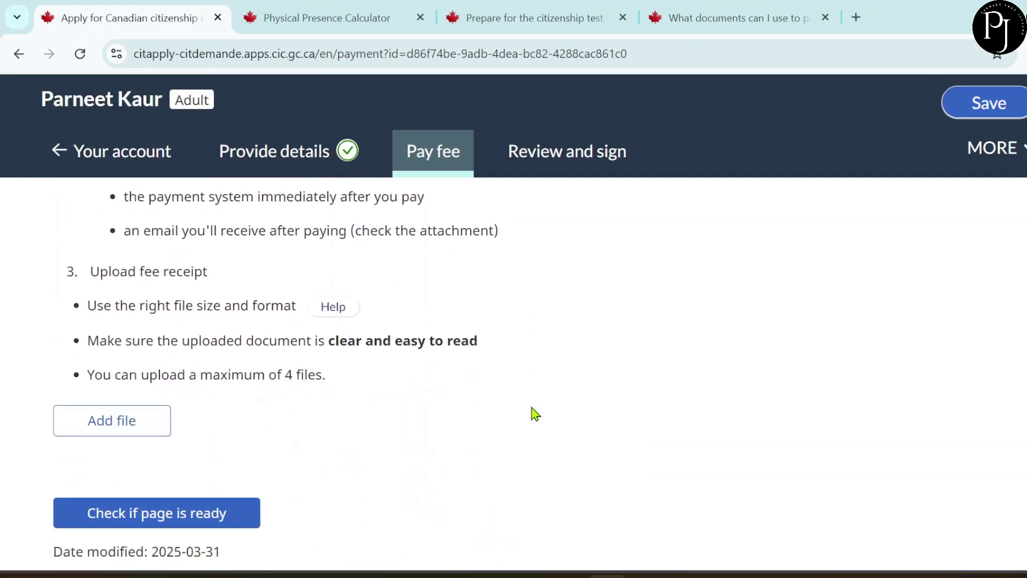
scroll(535, 414, "down", 1)
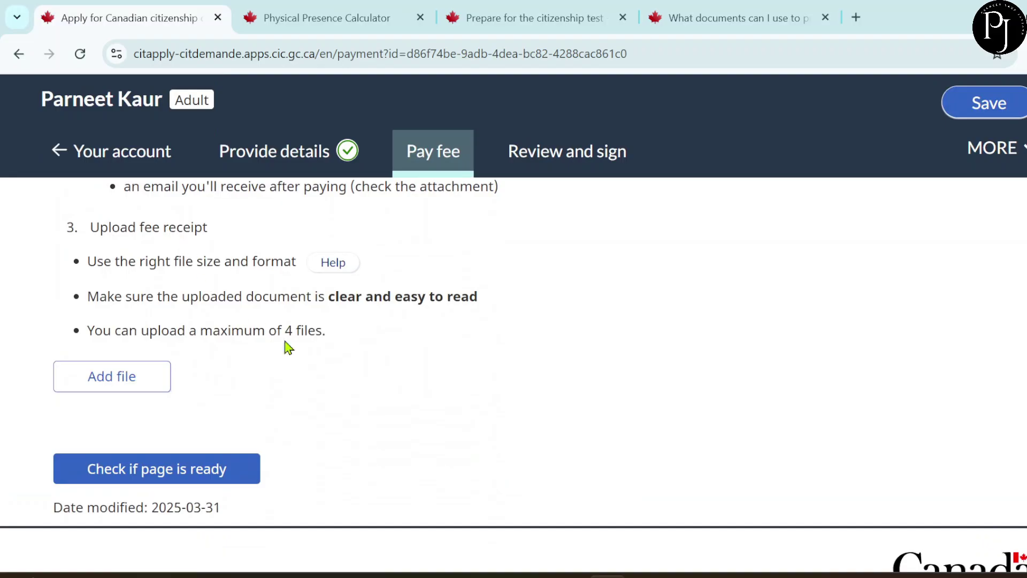
scroll(286, 347, "up", 6)
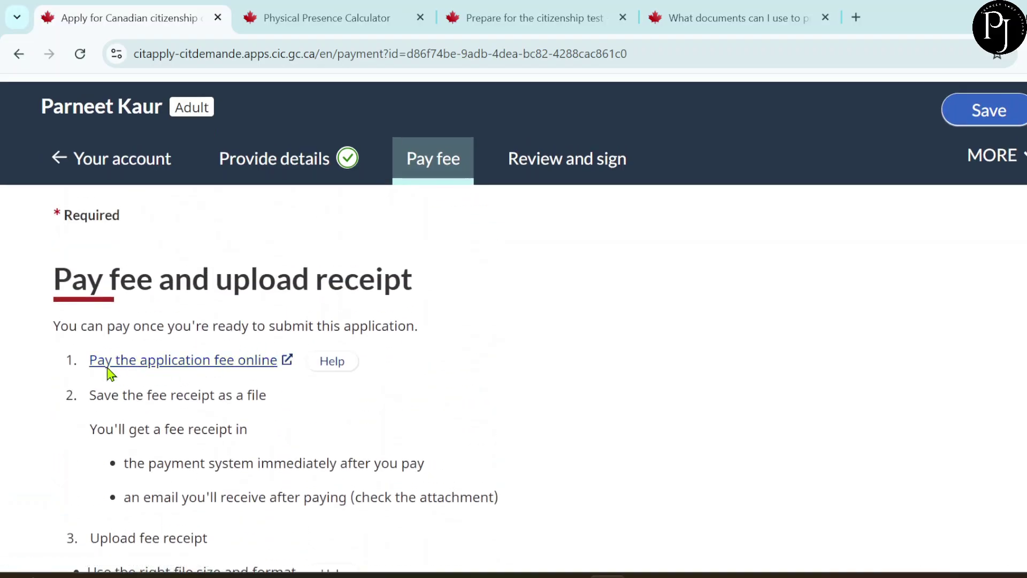
- Launch the online fee payment site, select Citizenship as the application type, and continue to its fees
left_click(194, 366)
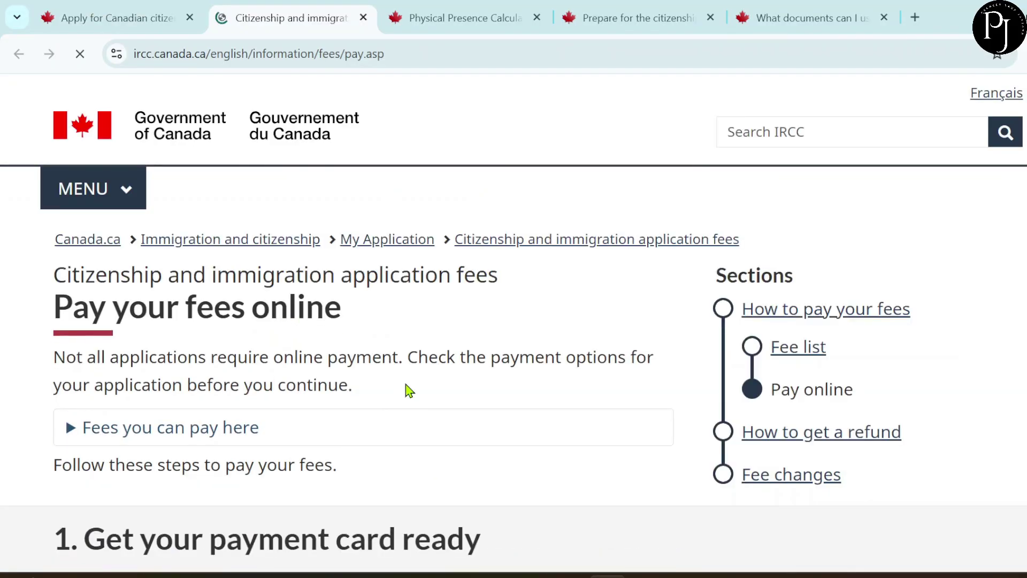
scroll(406, 390, "down", 6)
scroll(406, 389, "down", 5)
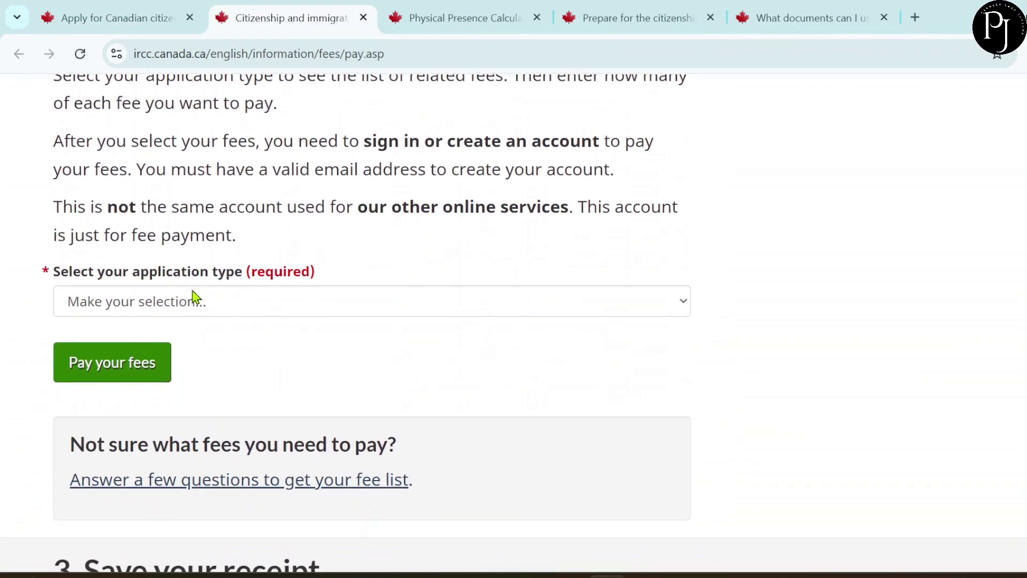
left_click(195, 299)
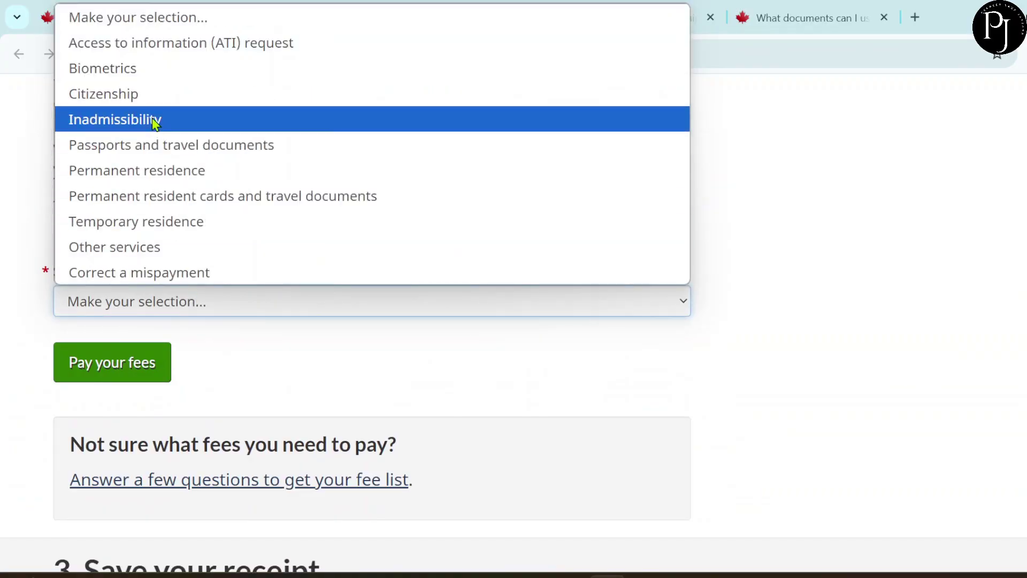
left_click(146, 96)
scroll(281, 421, "down", 2)
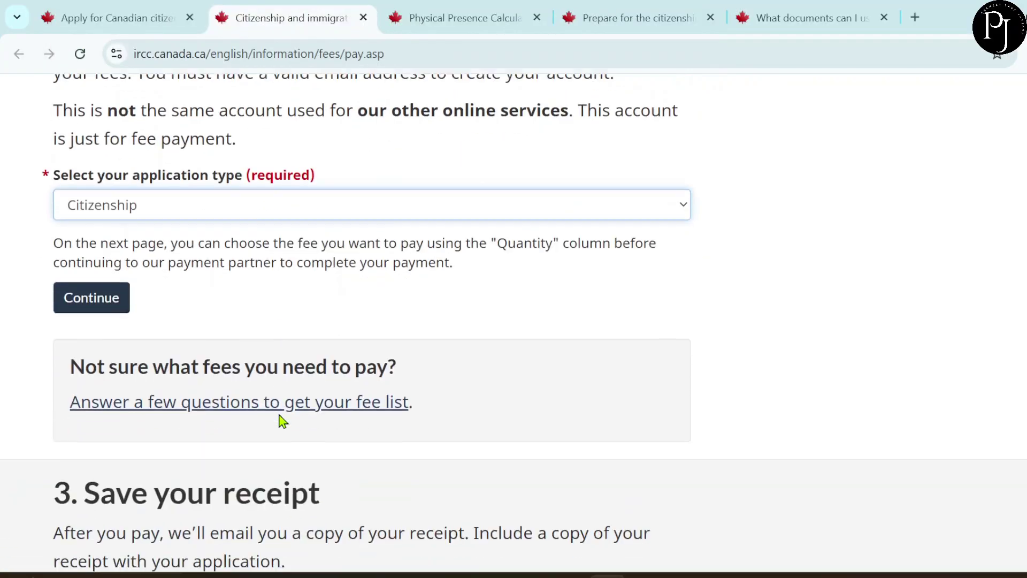
left_click(109, 278)
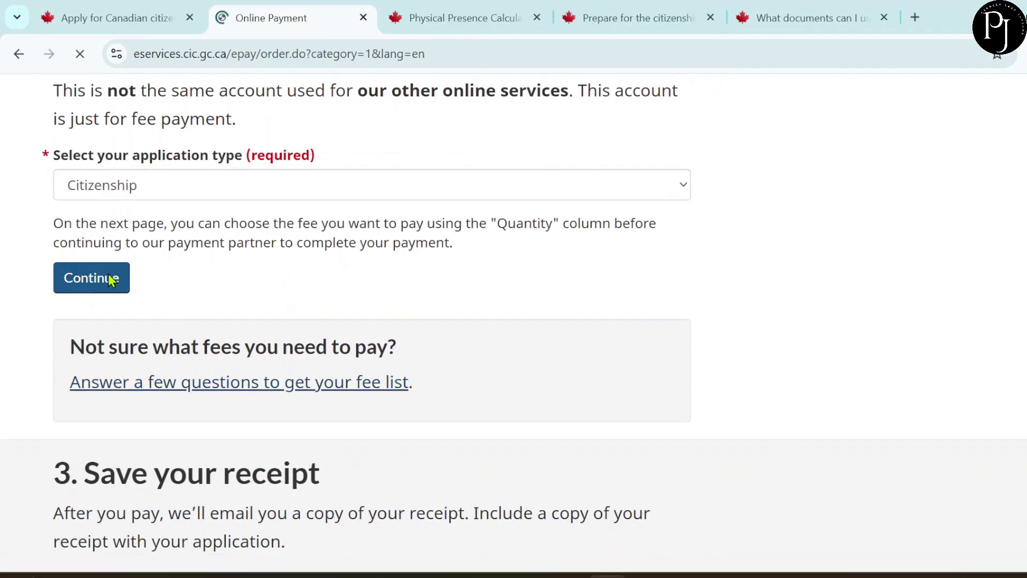
- Order a quantity of 1 Adult (18 and over) fee, totalling $649.75, and proceed to Login and Pay
scroll(277, 344, "down", 4)
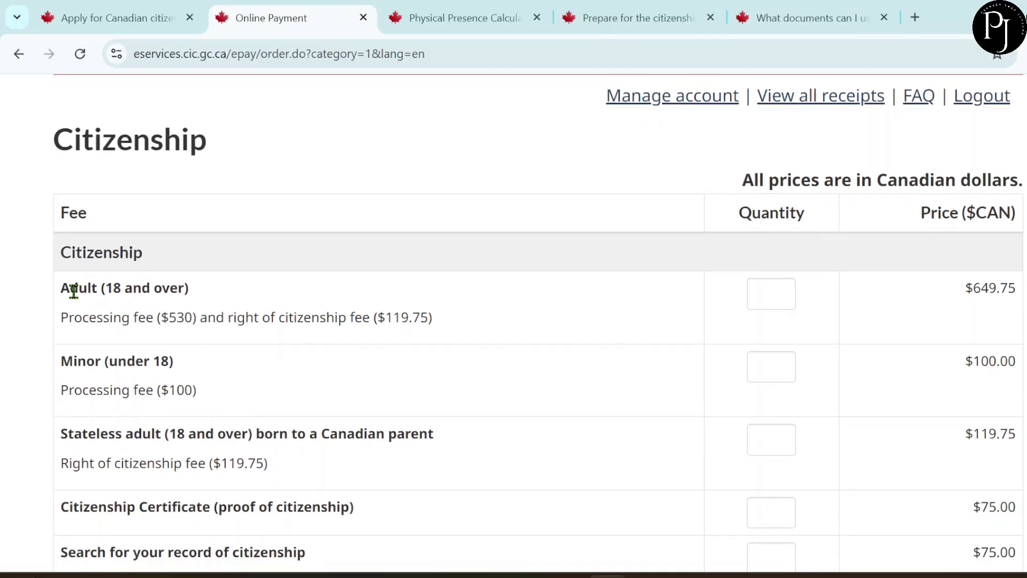
left_click(778, 292)
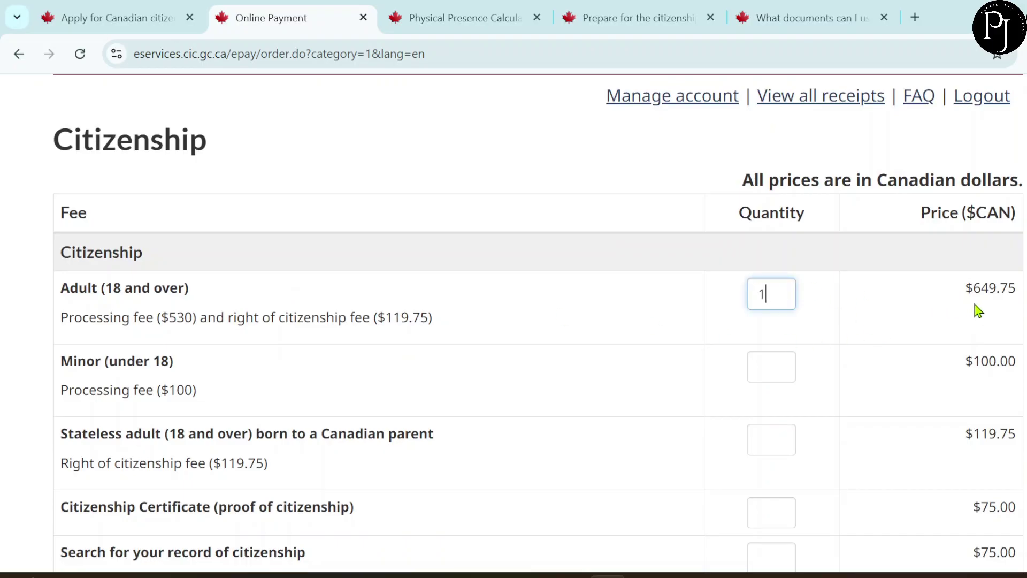
scroll(971, 342, "down", 2)
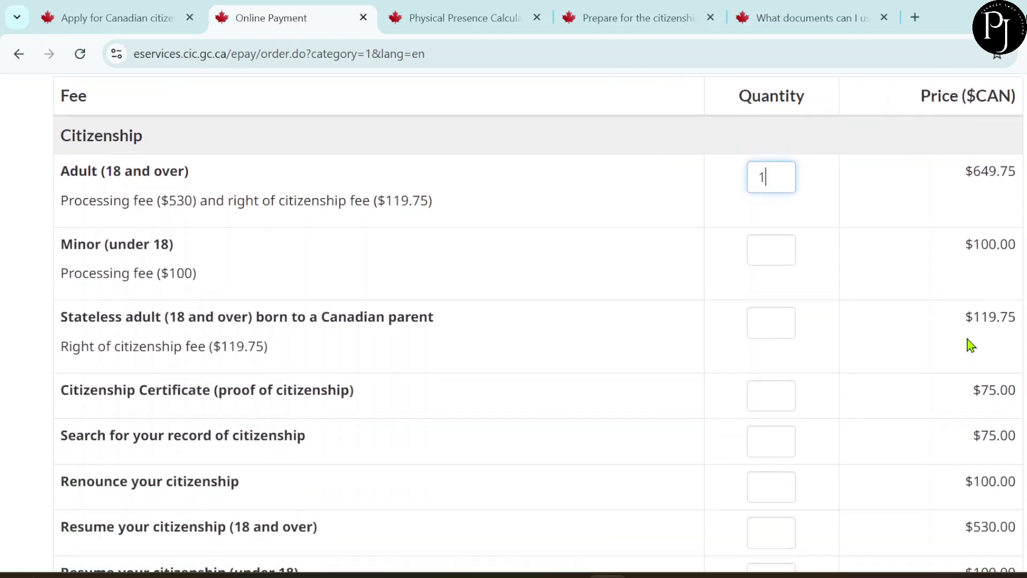
left_click(764, 250)
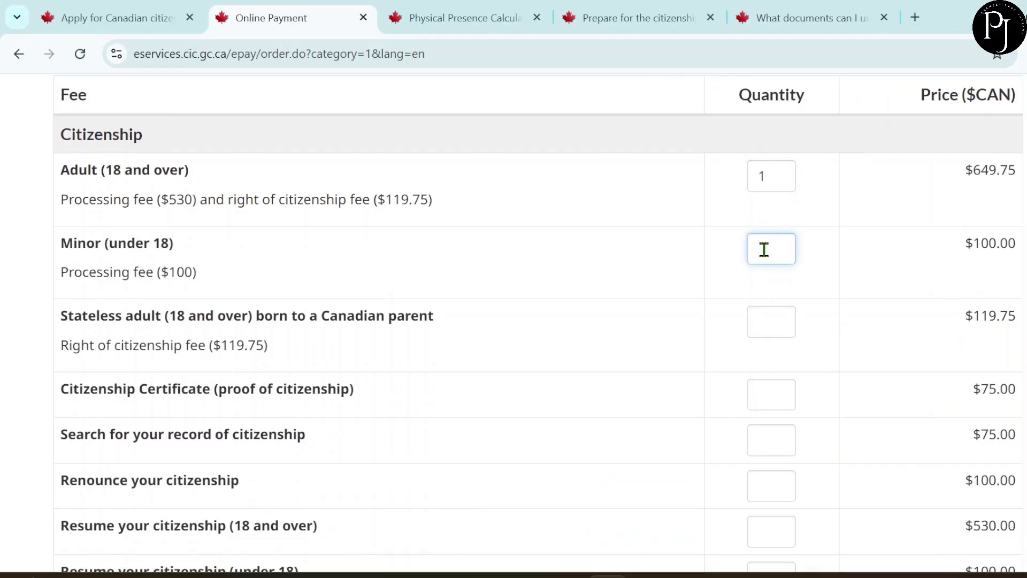
scroll(812, 334, "down", 5)
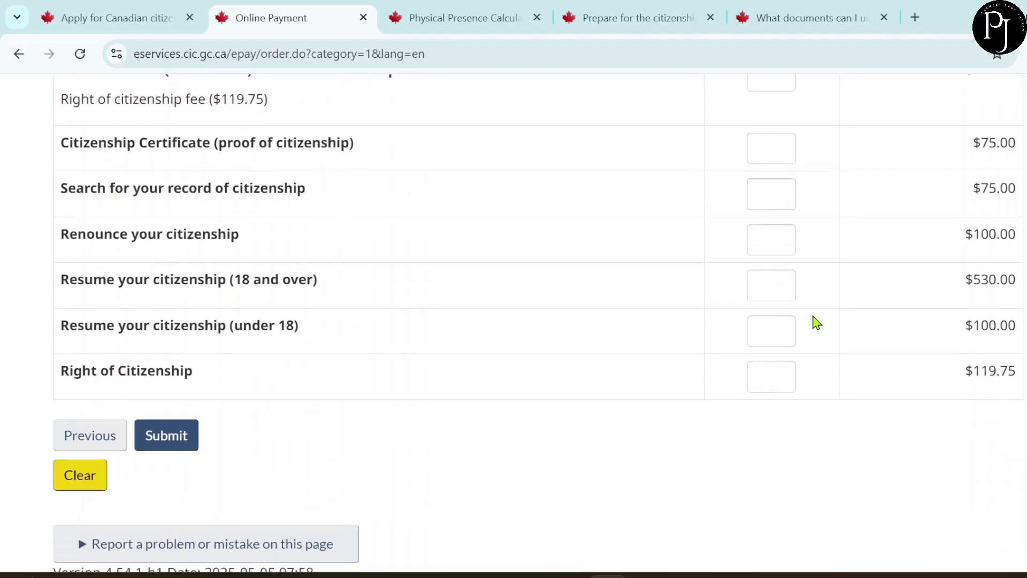
left_click(188, 394)
scroll(486, 473, "down", 4)
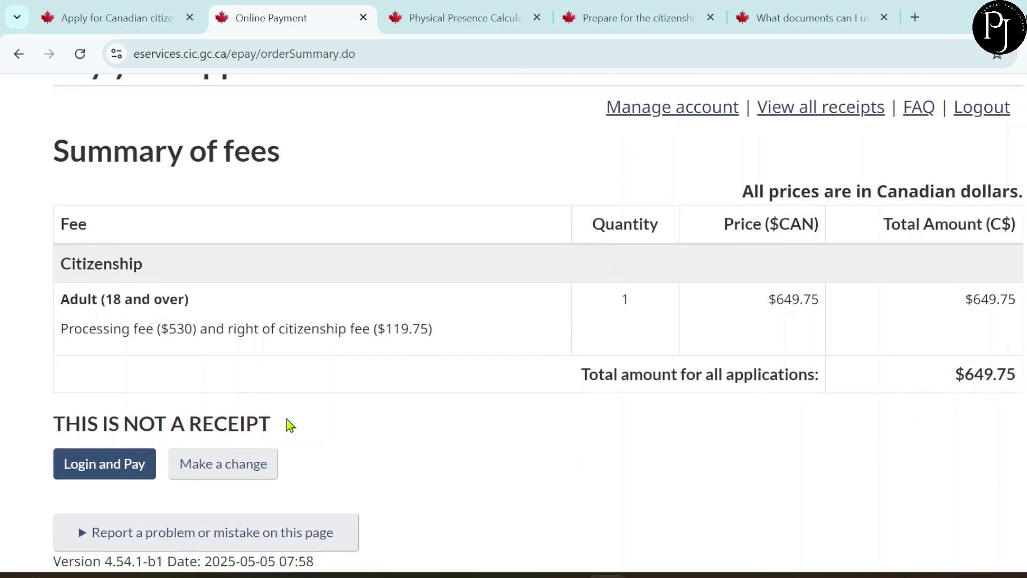
left_click(114, 462)
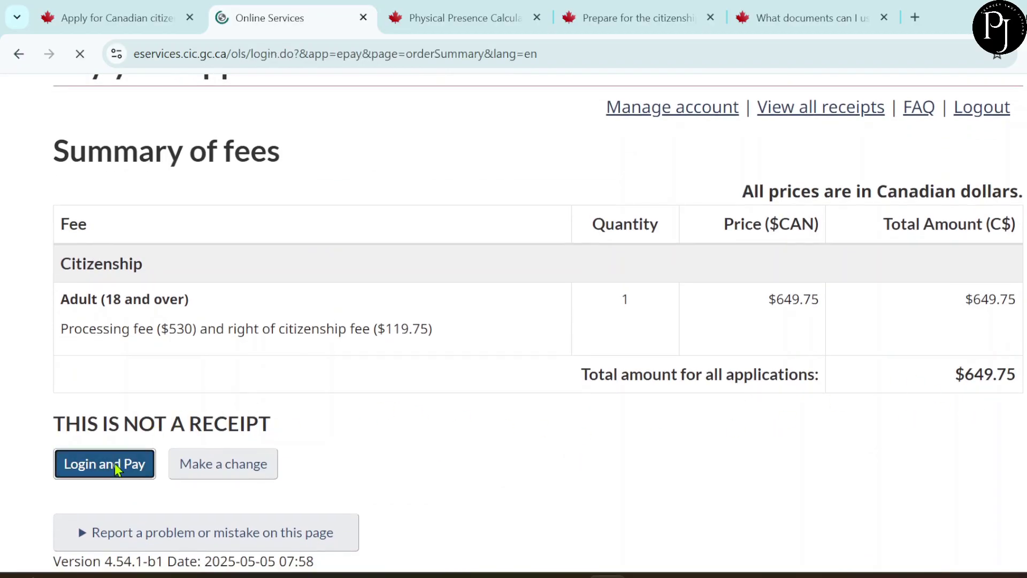
- Log in to the fee payment account with the saved e-mail and password, then close that tab
scroll(437, 431, "down", 7)
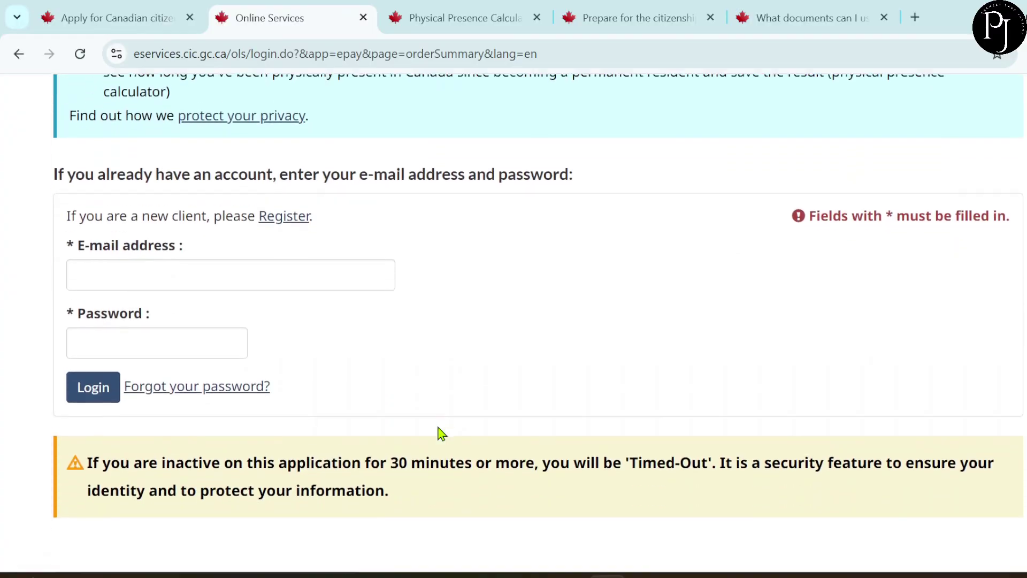
left_click(181, 261)
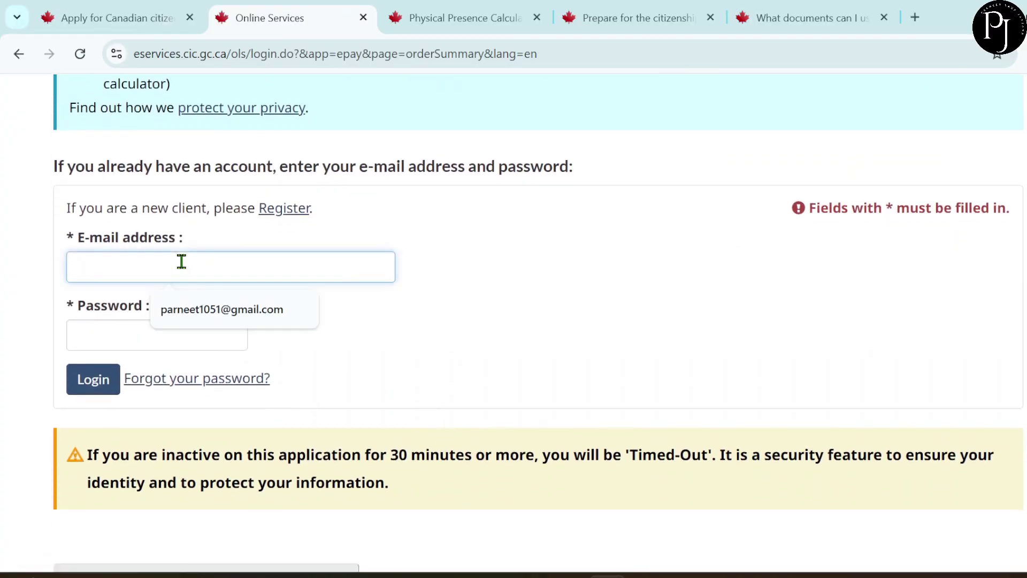
left_click(202, 309)
left_click(159, 324)
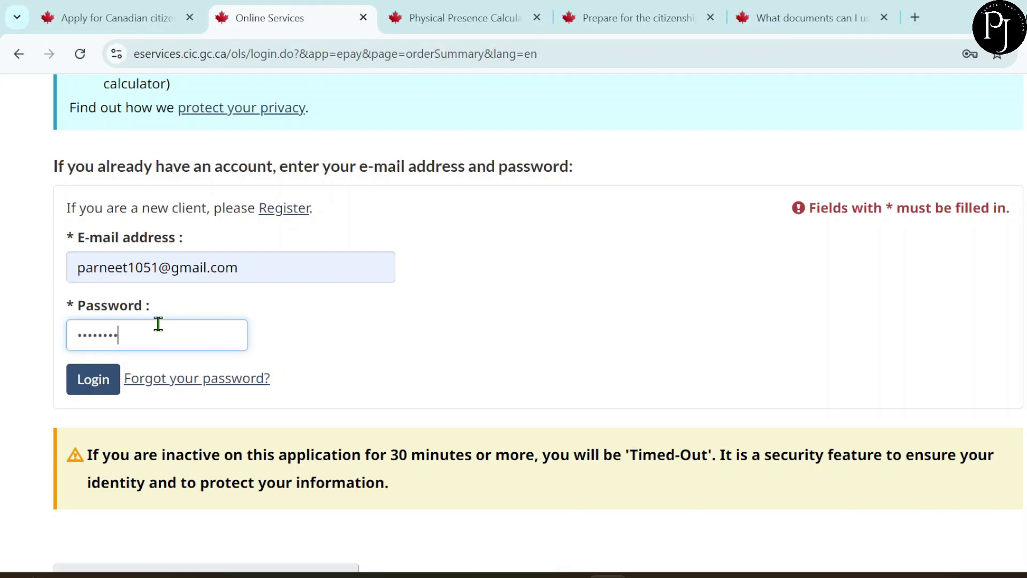
left_click(92, 379)
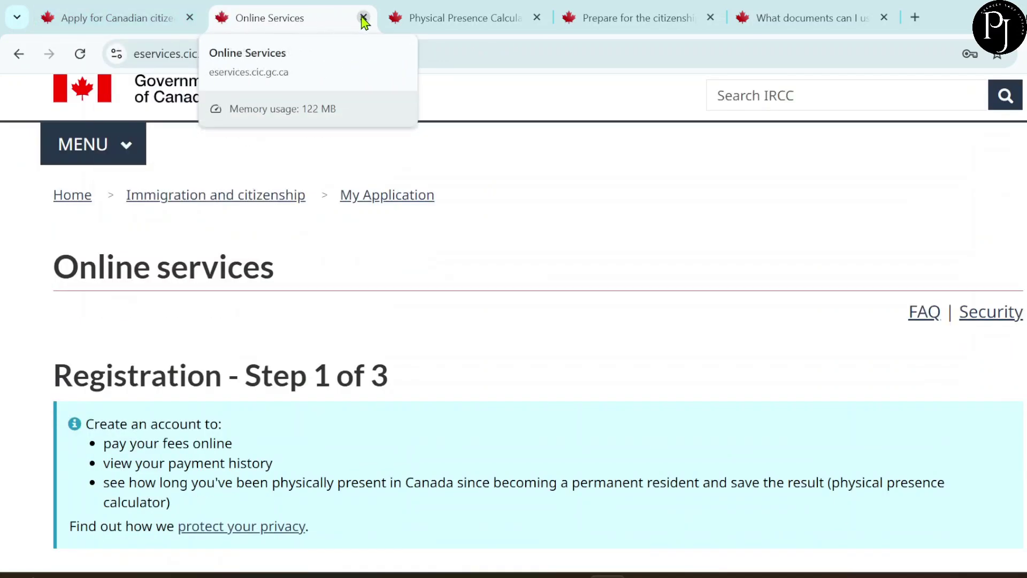
left_click(363, 19)
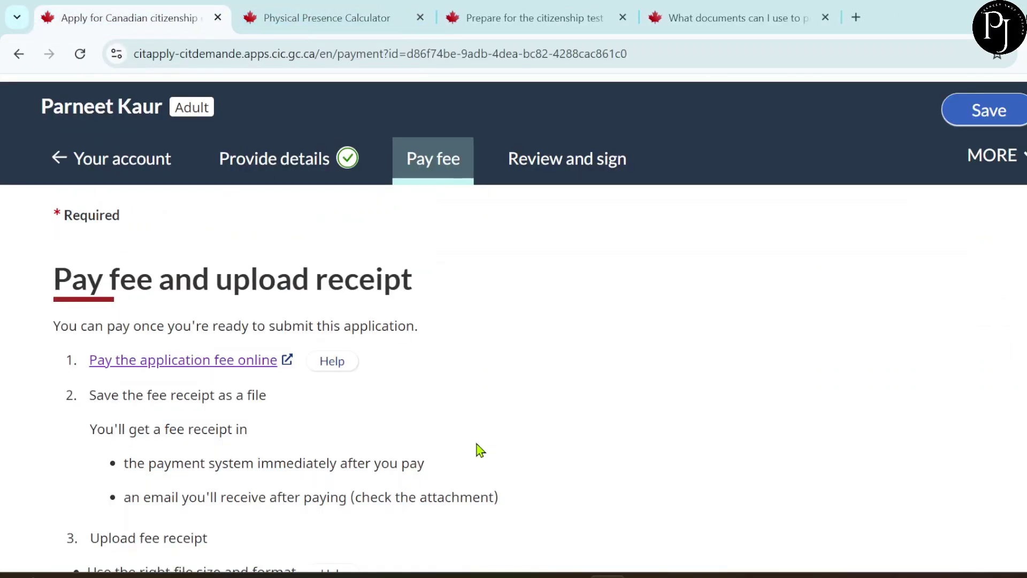
- Attach PaymentReceipt.pdf as the fee receipt so the Pay fee step becomes ready
scroll(486, 457, "down", 5)
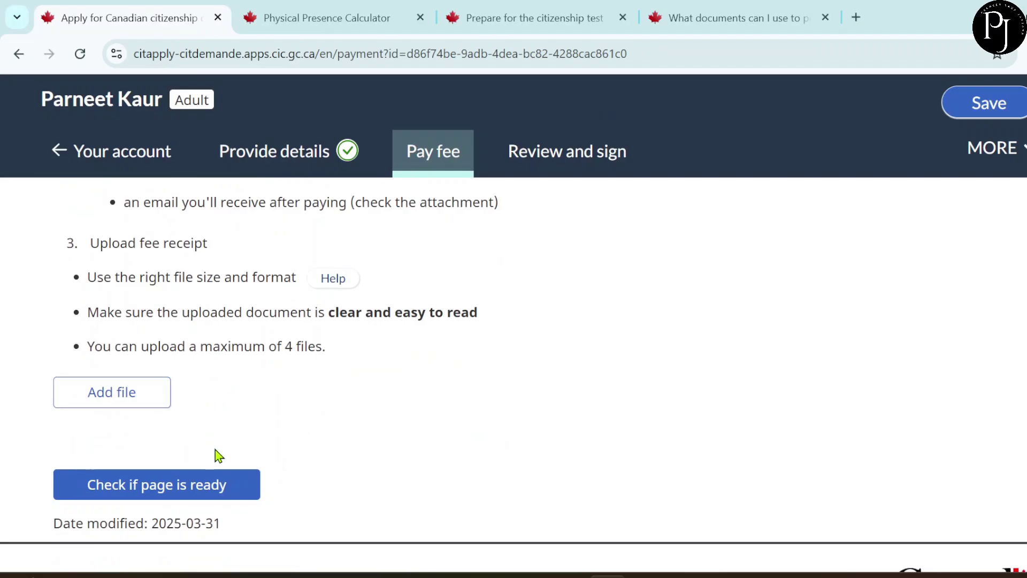
left_click(146, 407)
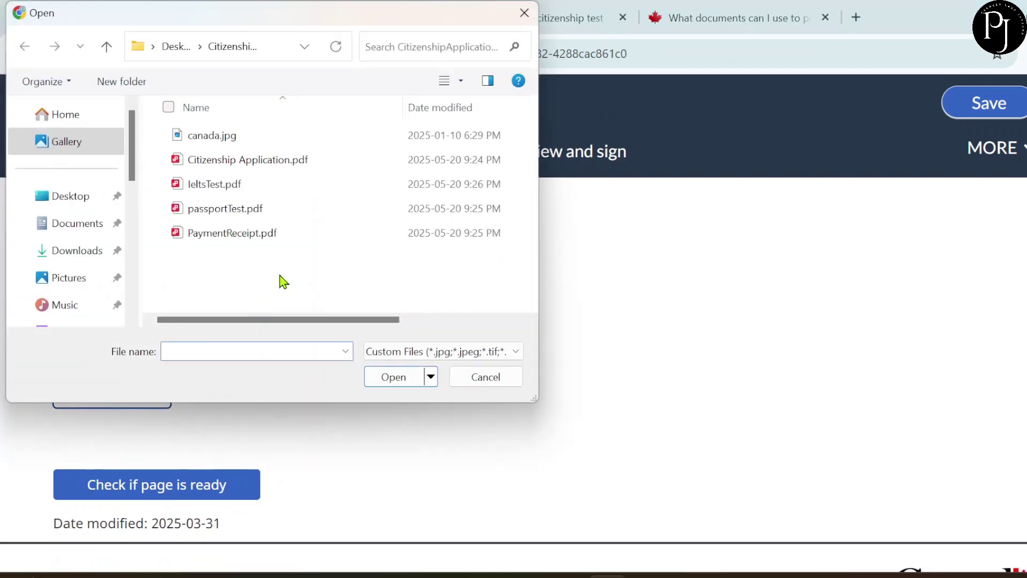
left_click(231, 245)
left_click(393, 376)
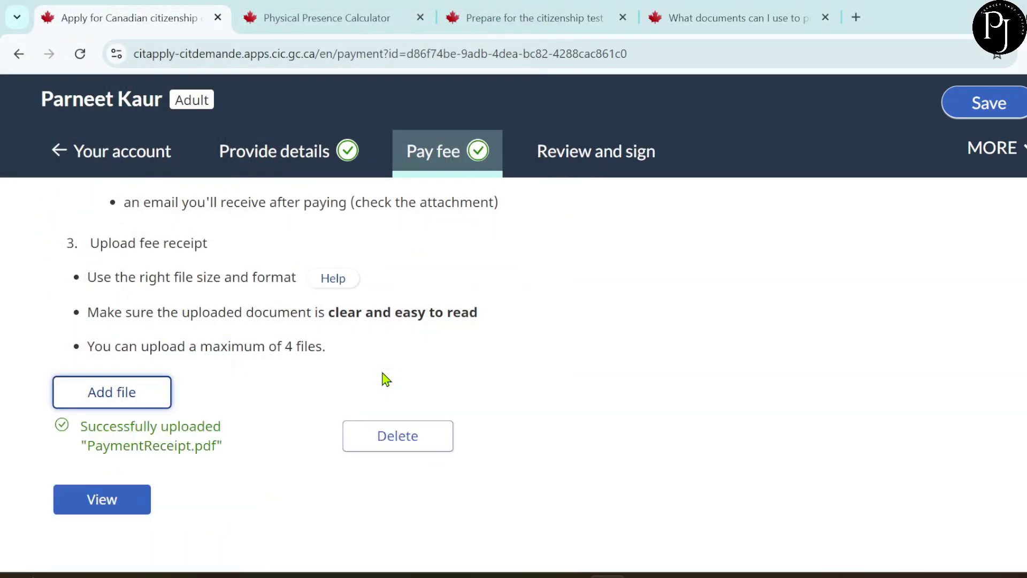
scroll(448, 239, "down", 1)
scroll(447, 232, "down", 3)
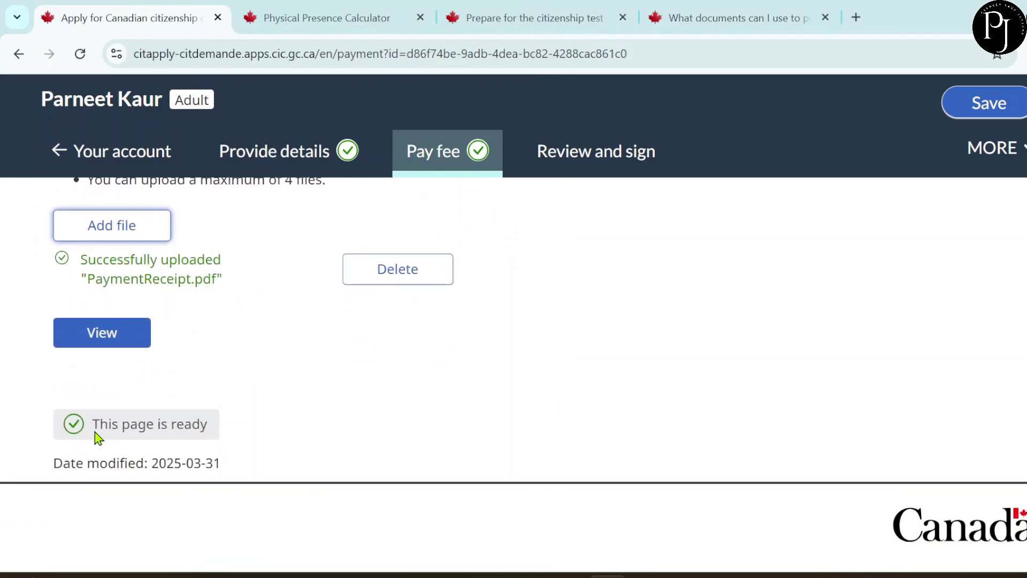
- Check that every section under Review and sign shows Ready, then continue to the declarations
left_click(589, 168)
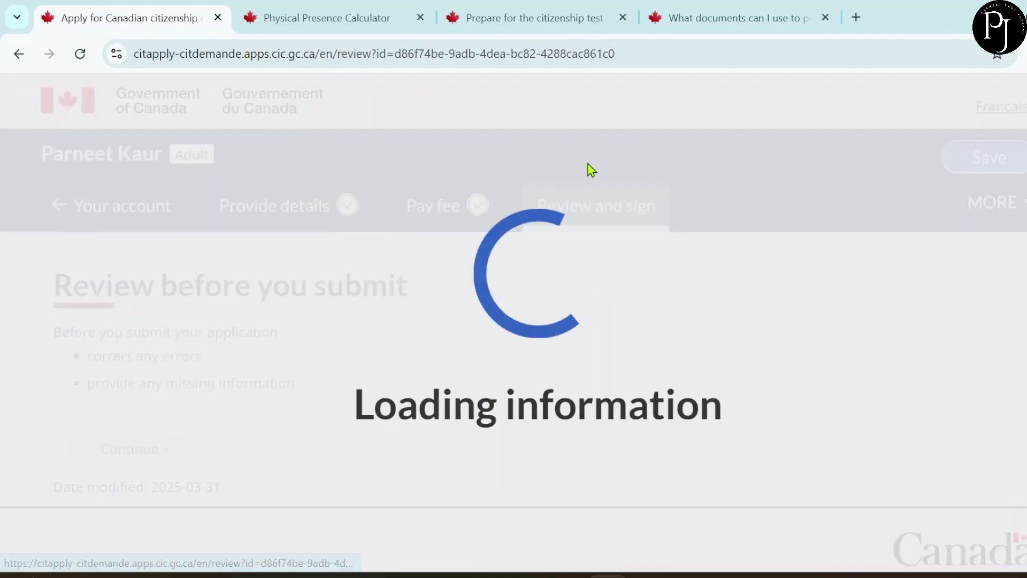
scroll(621, 311, "down", 3)
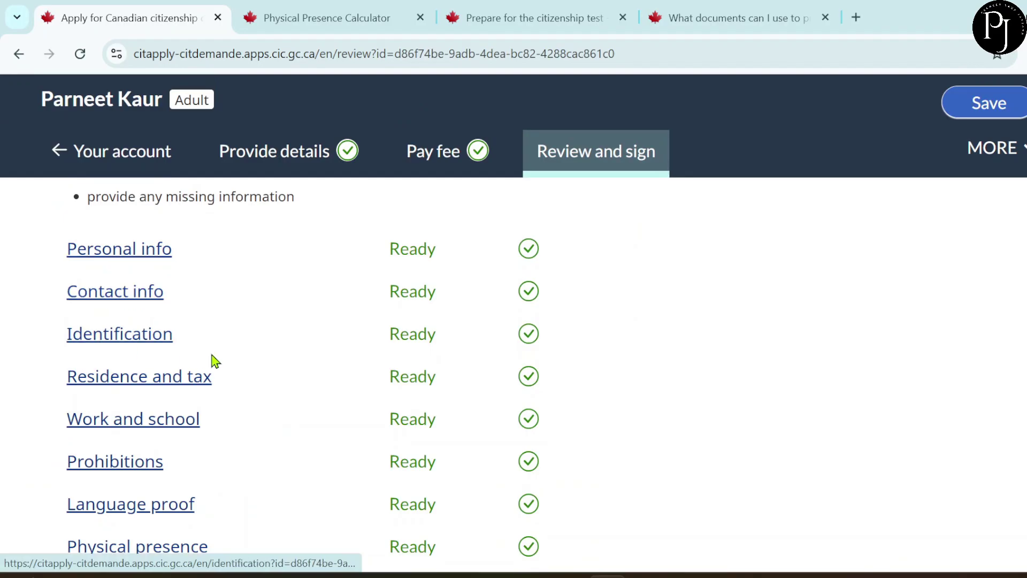
scroll(414, 365, "down", 1)
scroll(414, 366, "down", 1)
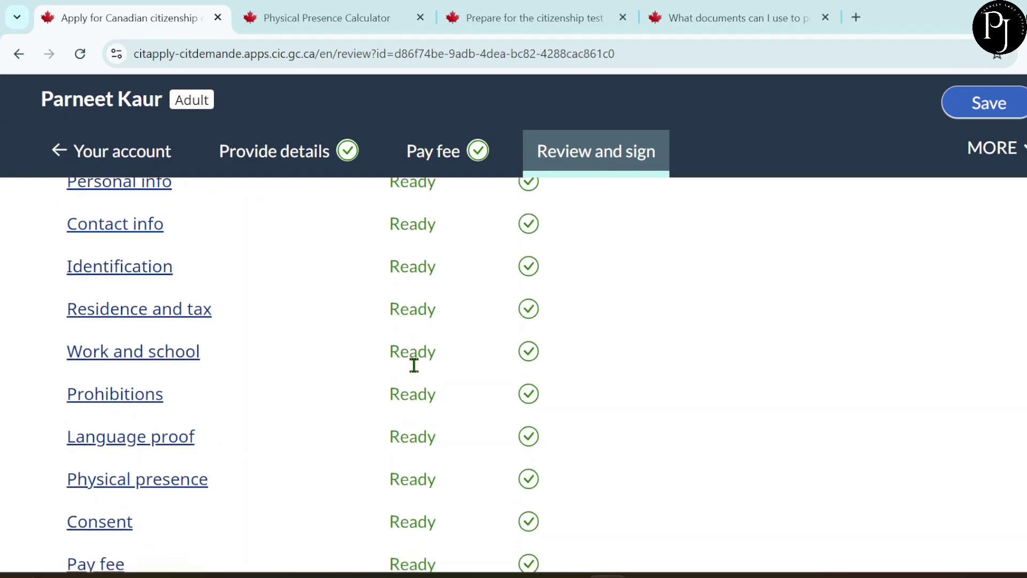
scroll(416, 370, "down", 1)
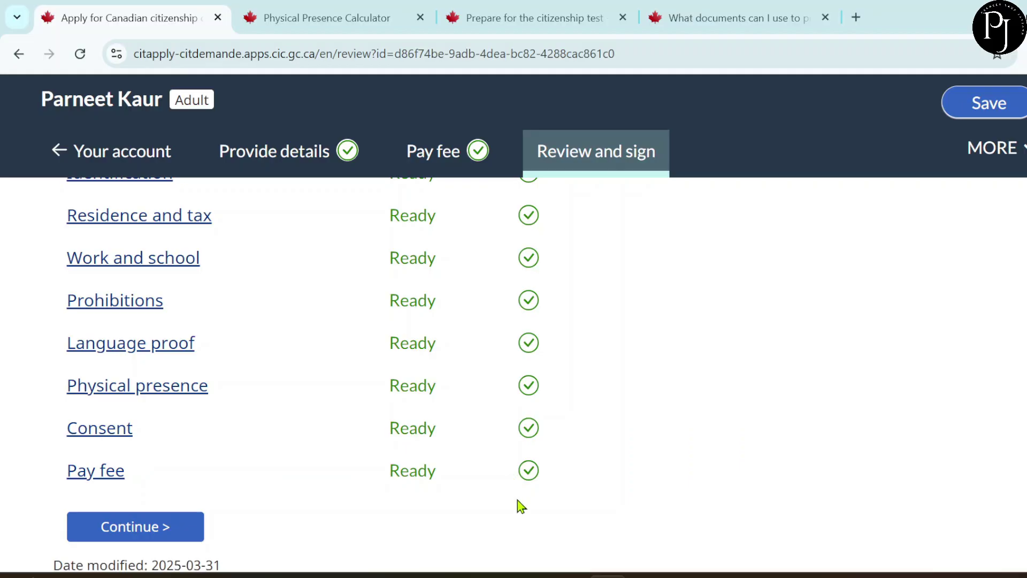
scroll(520, 500, "down", 2)
left_click(118, 433)
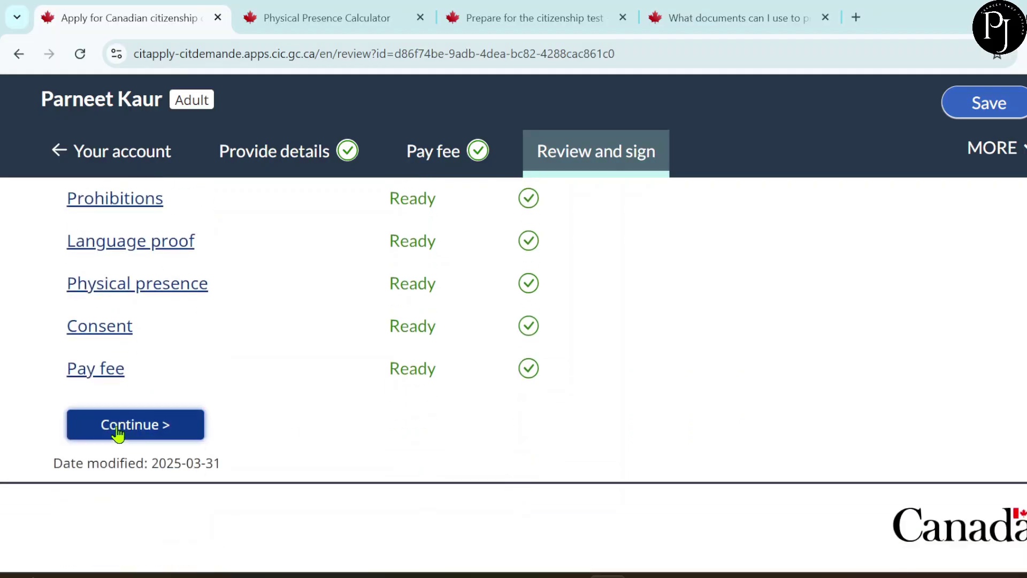
scroll(388, 403, "down", 12)
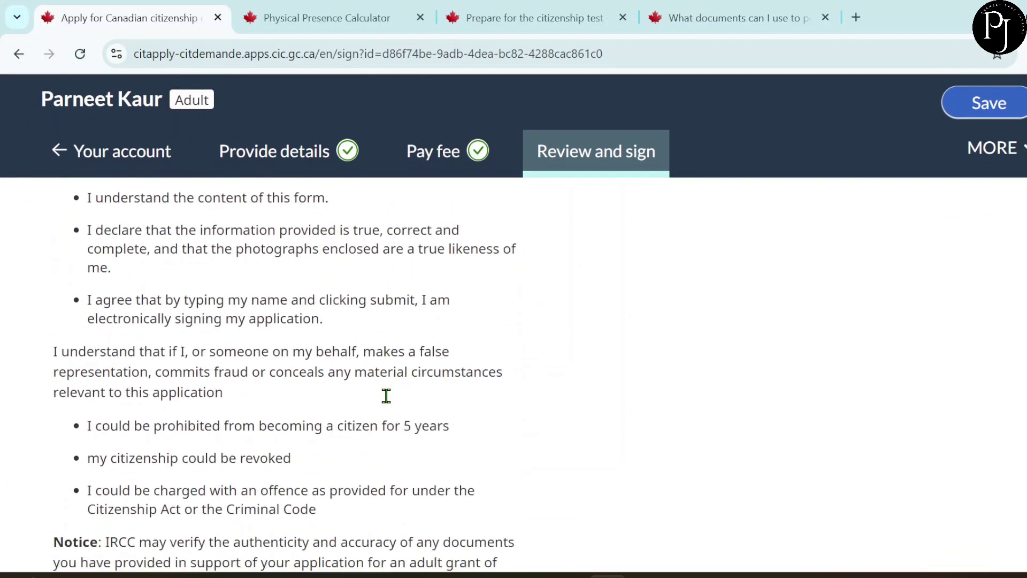
- Fill in the signer's family and given names and Mississauga as the city of signing
scroll(386, 396, "down", 1)
scroll(386, 396, "up", 1)
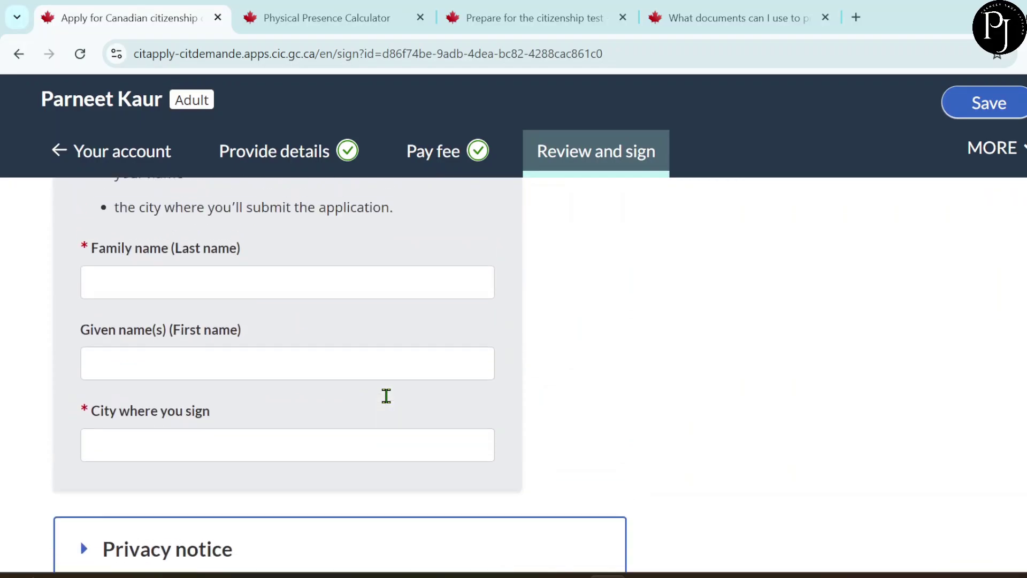
scroll(390, 404, "down", 2)
scroll(390, 404, "up", 4)
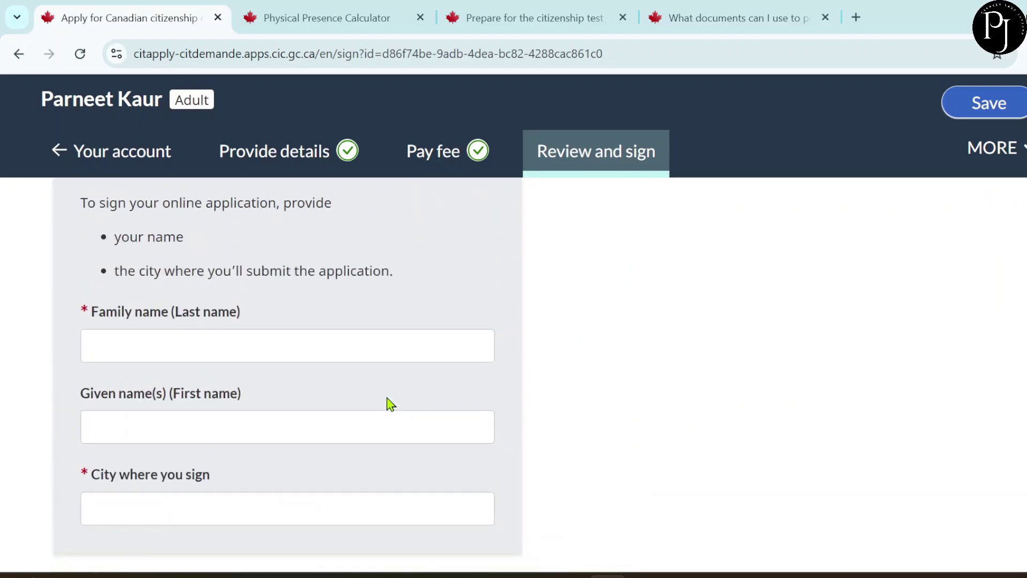
left_click(196, 345)
left_click(122, 513)
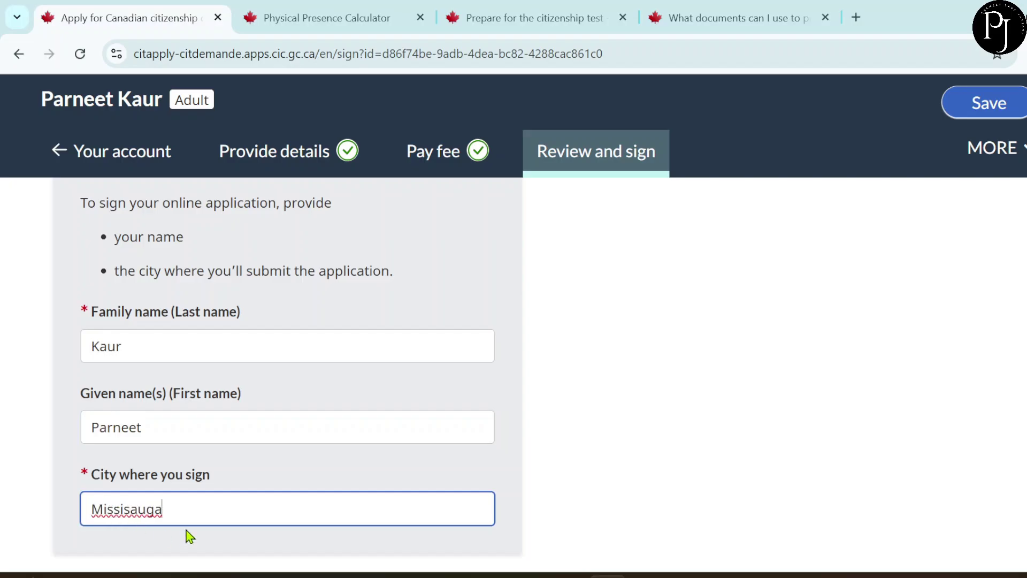
- Read the expanded privacy notice and sign the application electronically
scroll(189, 538, "down", 1)
scroll(233, 499, "down", 5)
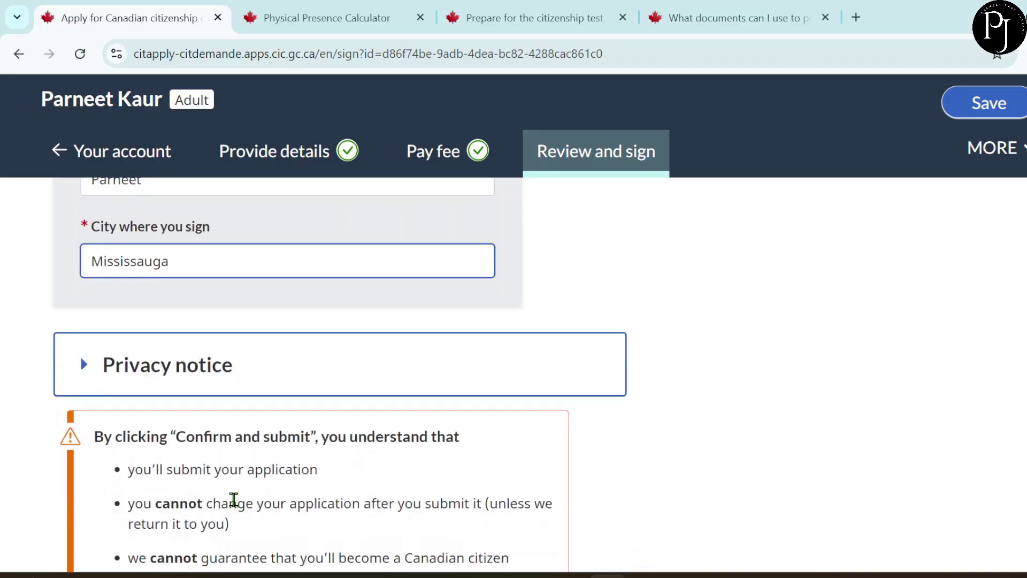
scroll(234, 499, "down", 2)
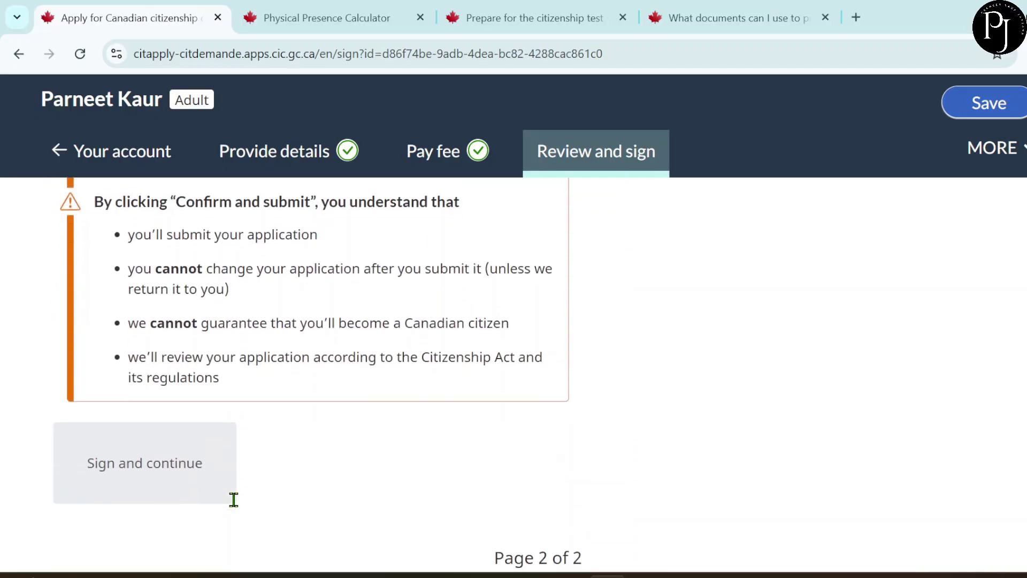
scroll(166, 449, "up", 1)
scroll(169, 443, "up", 3)
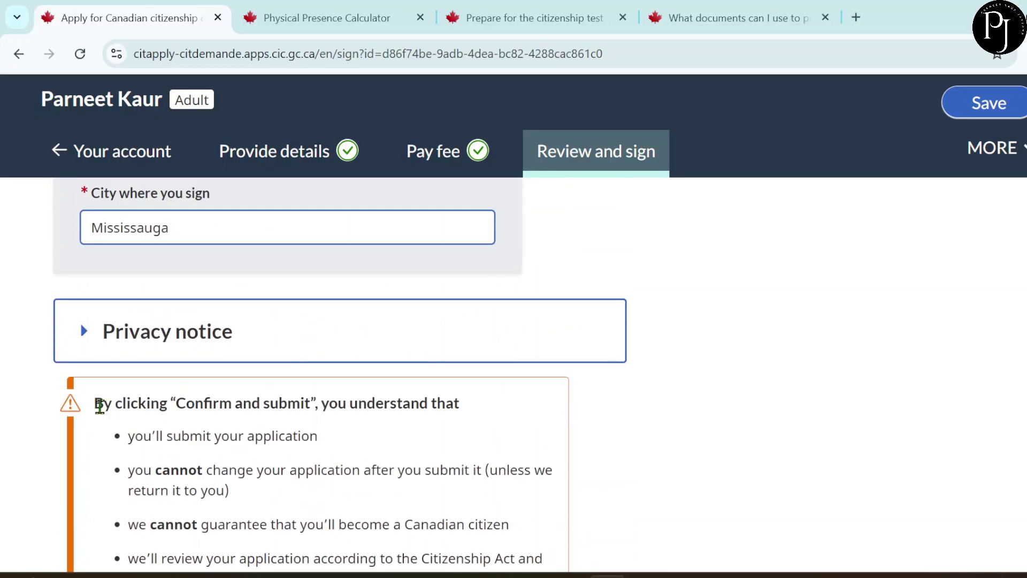
left_click(84, 334)
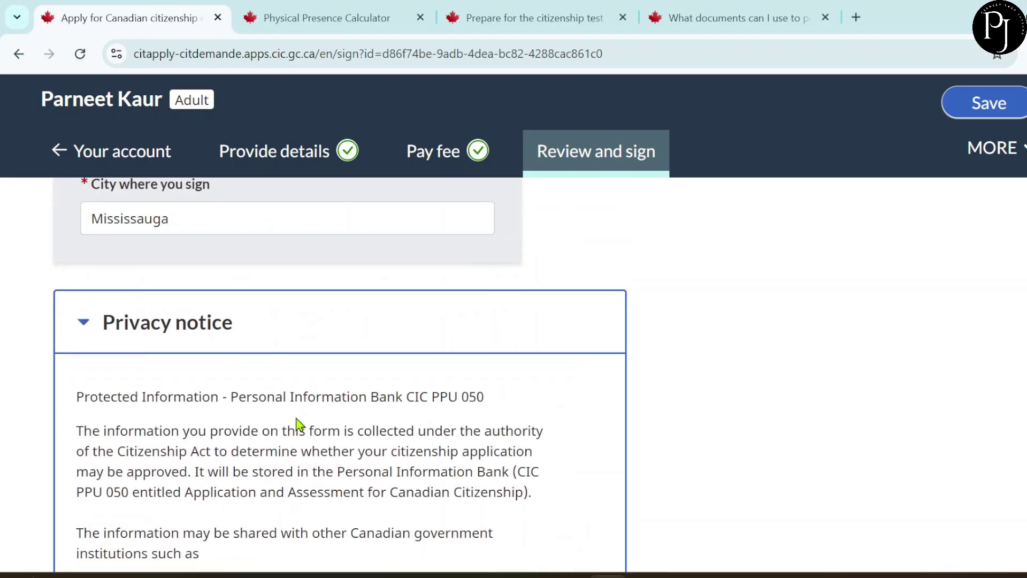
scroll(298, 424, "down", 14)
scroll(298, 424, "up", 6)
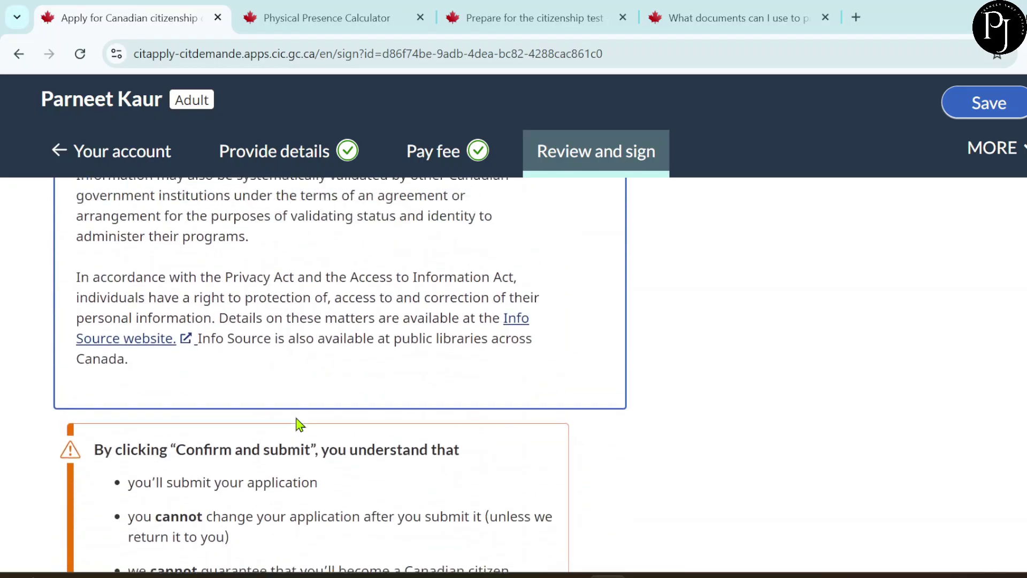
scroll(298, 424, "down", 5)
scroll(298, 425, "down", 4)
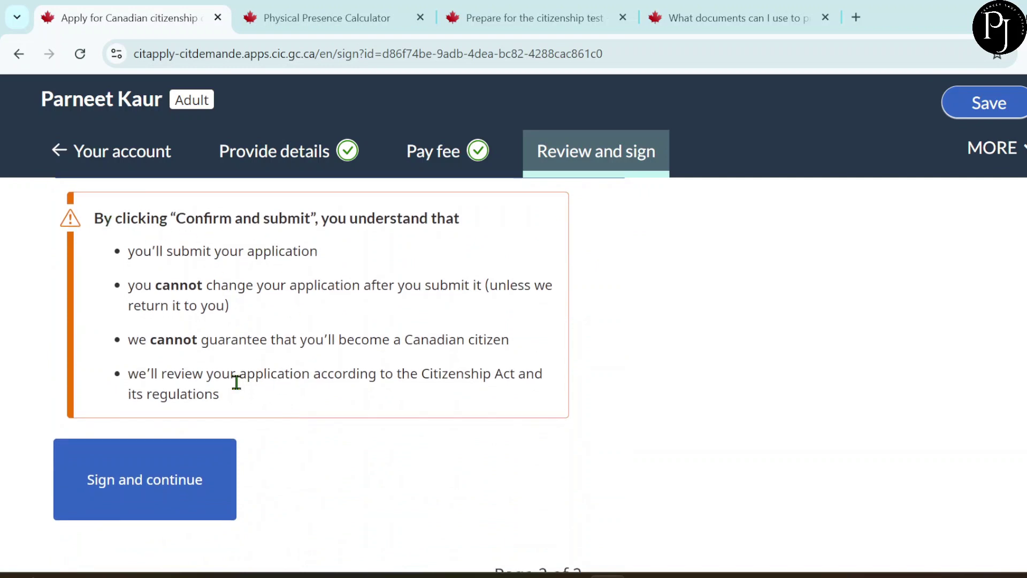
left_click(144, 497)
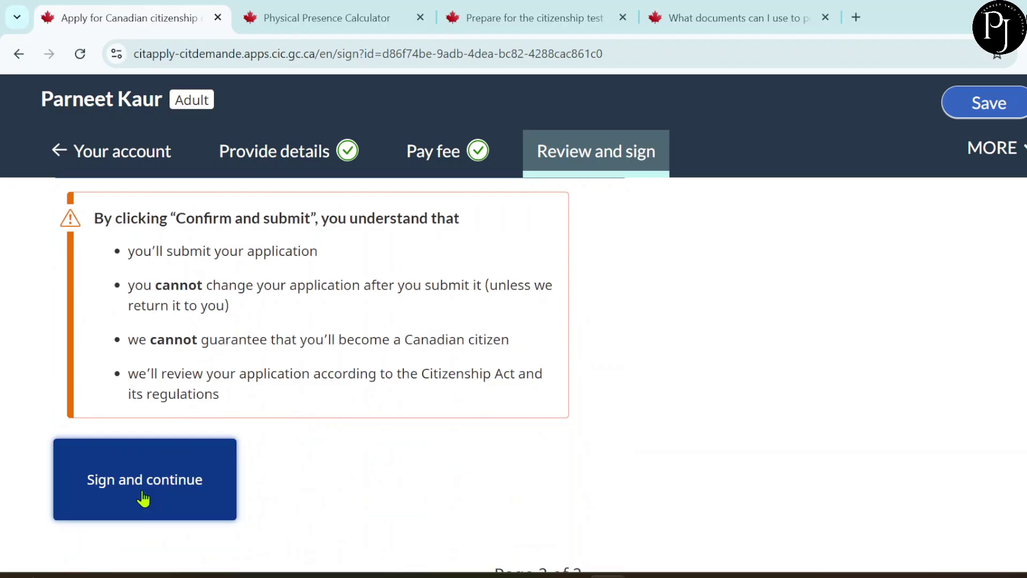
- Review the signature confirmation's Not yet submitted status, then return to the account's application list
scroll(272, 470, "down", 1)
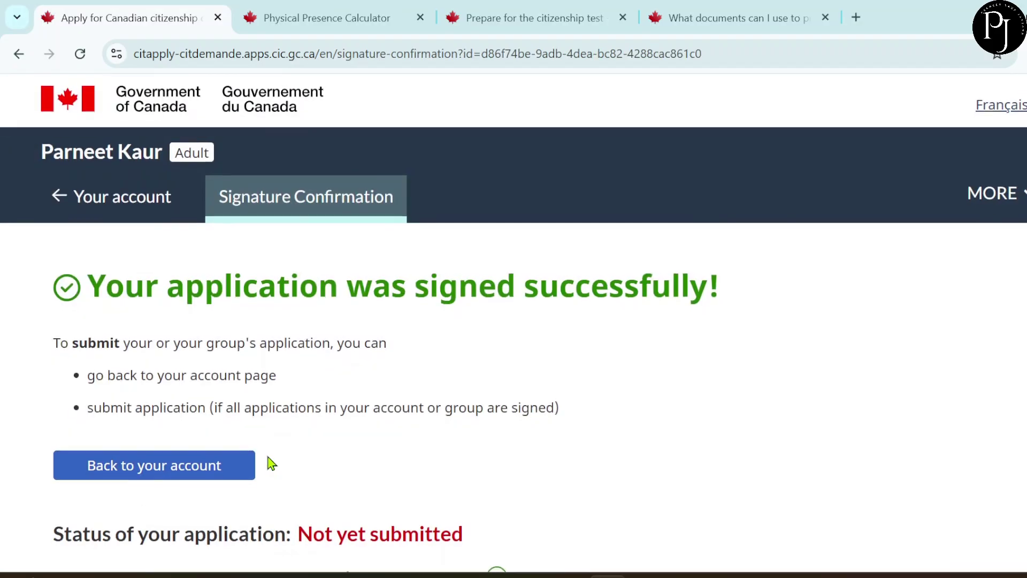
scroll(271, 463, "down", 1)
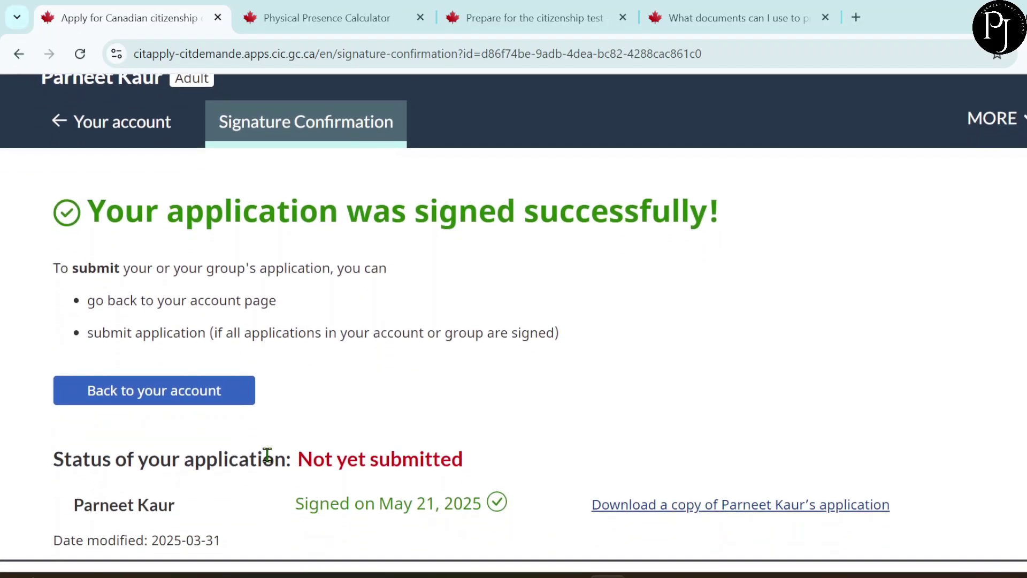
scroll(272, 459, "up", 1)
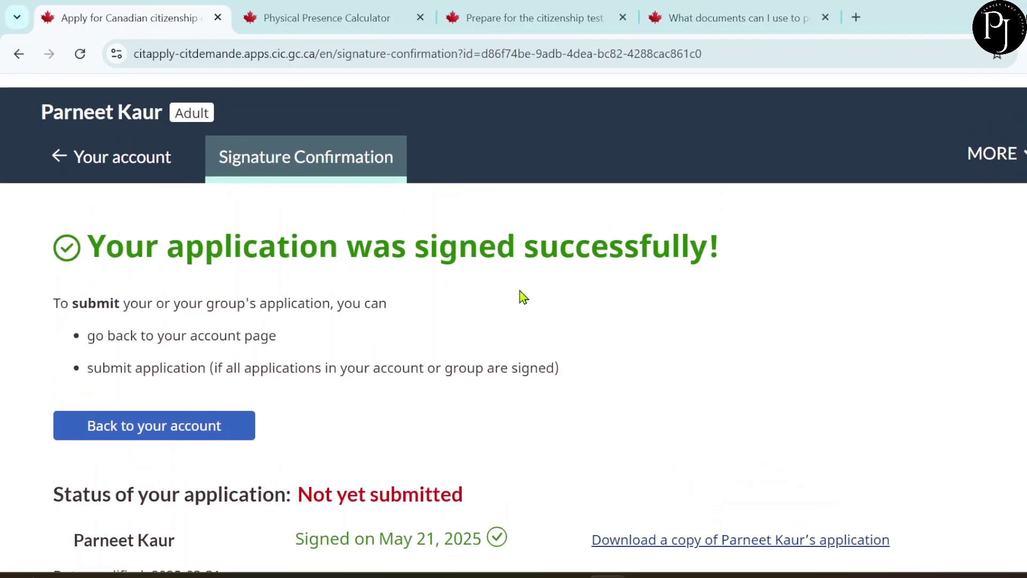
scroll(518, 296, "down", 1)
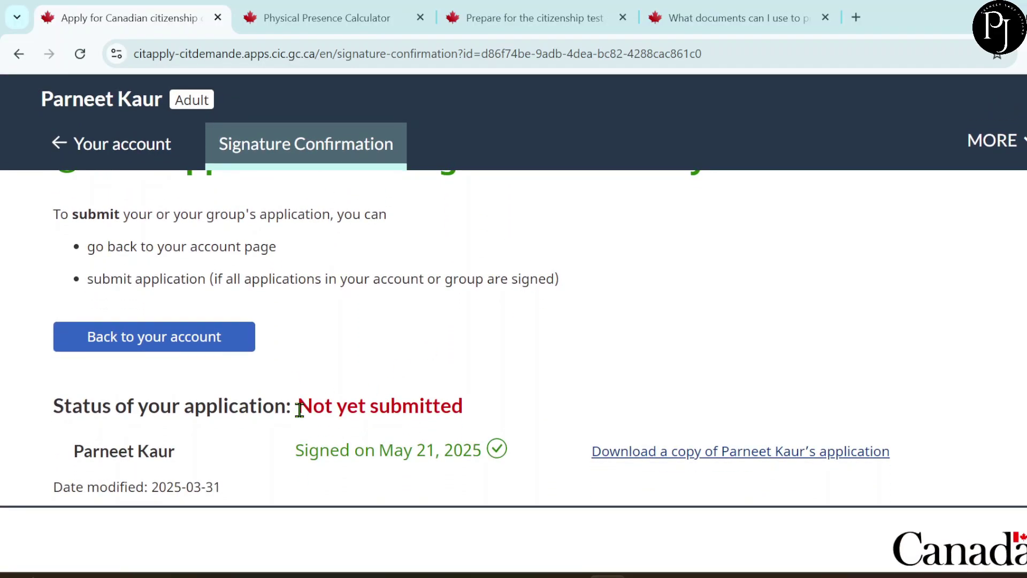
left_click_drag(303, 410, 500, 422)
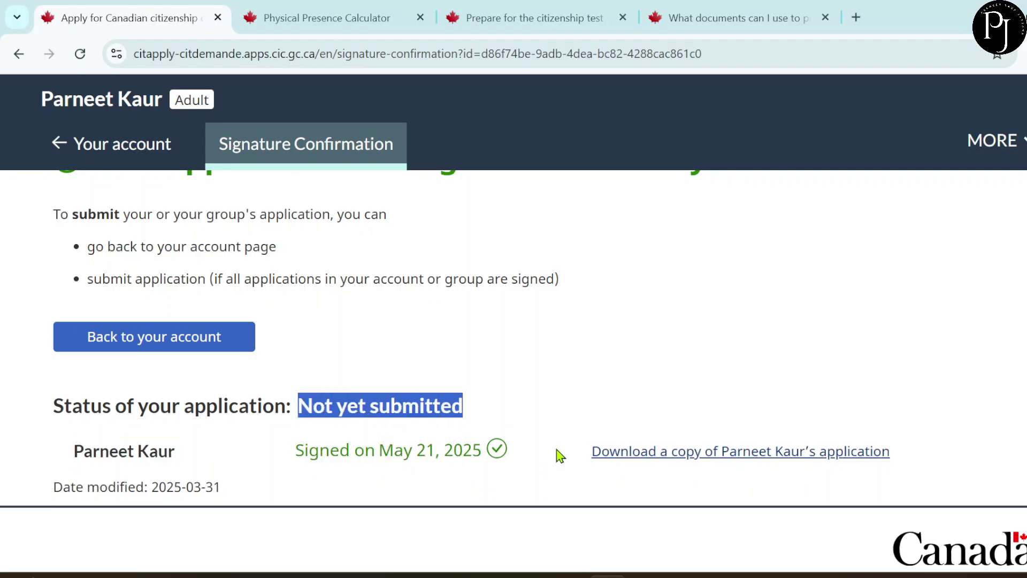
scroll(554, 487, "down", 1)
scroll(556, 489, "up", 3)
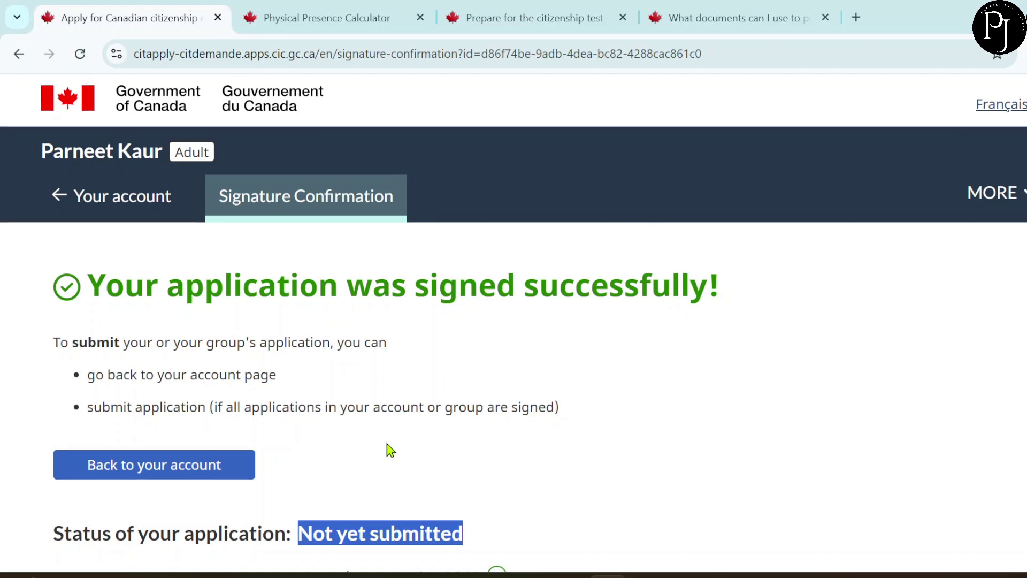
scroll(390, 450, "down", 2)
left_click(71, 152)
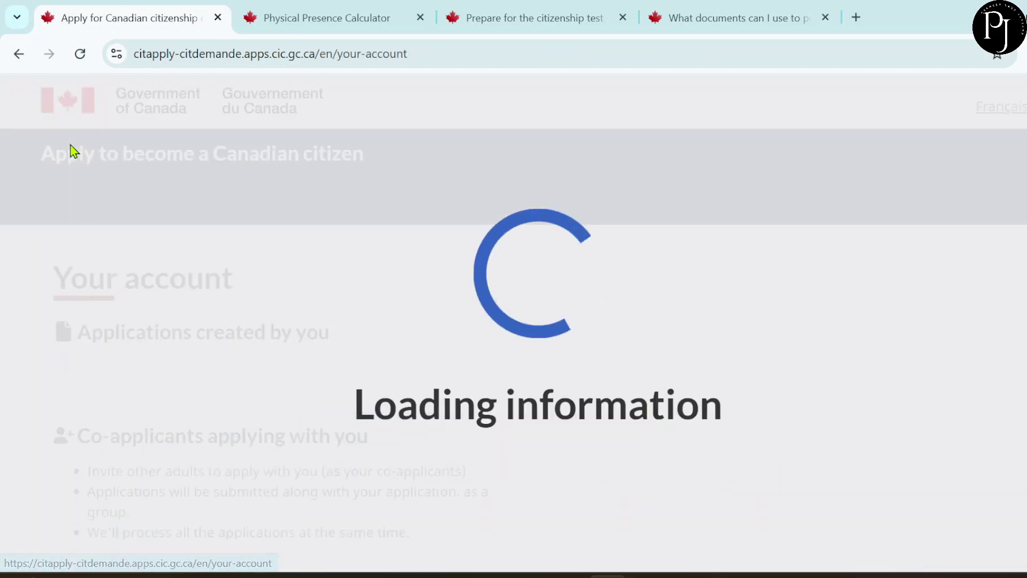
scroll(276, 367, "down", 2)
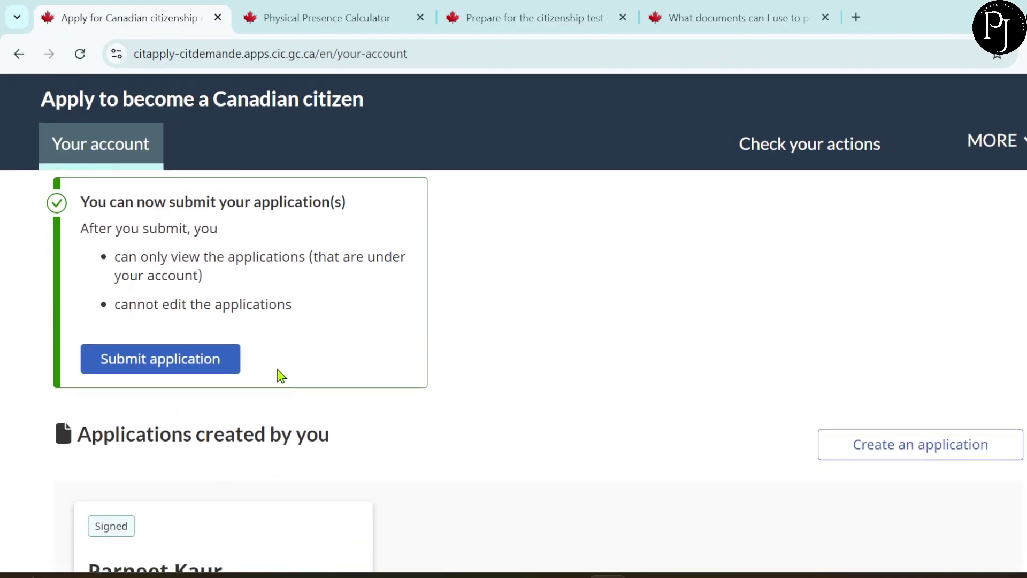